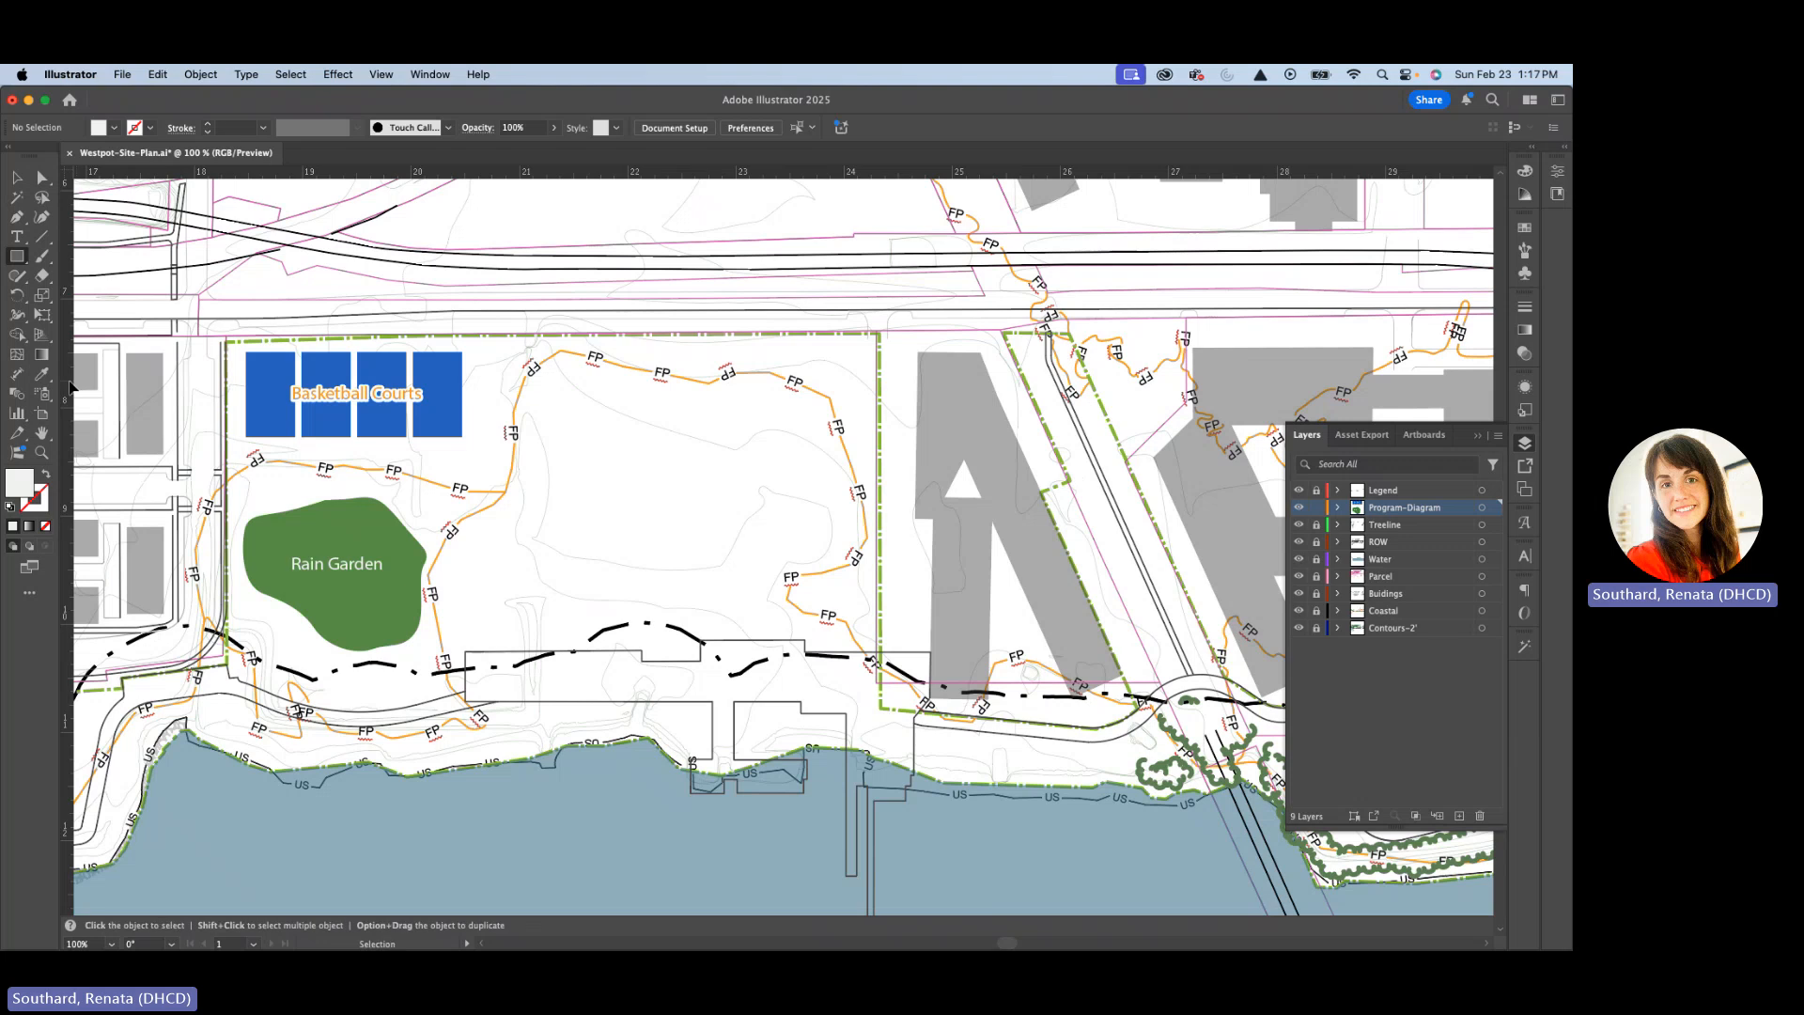
click(15, 257)
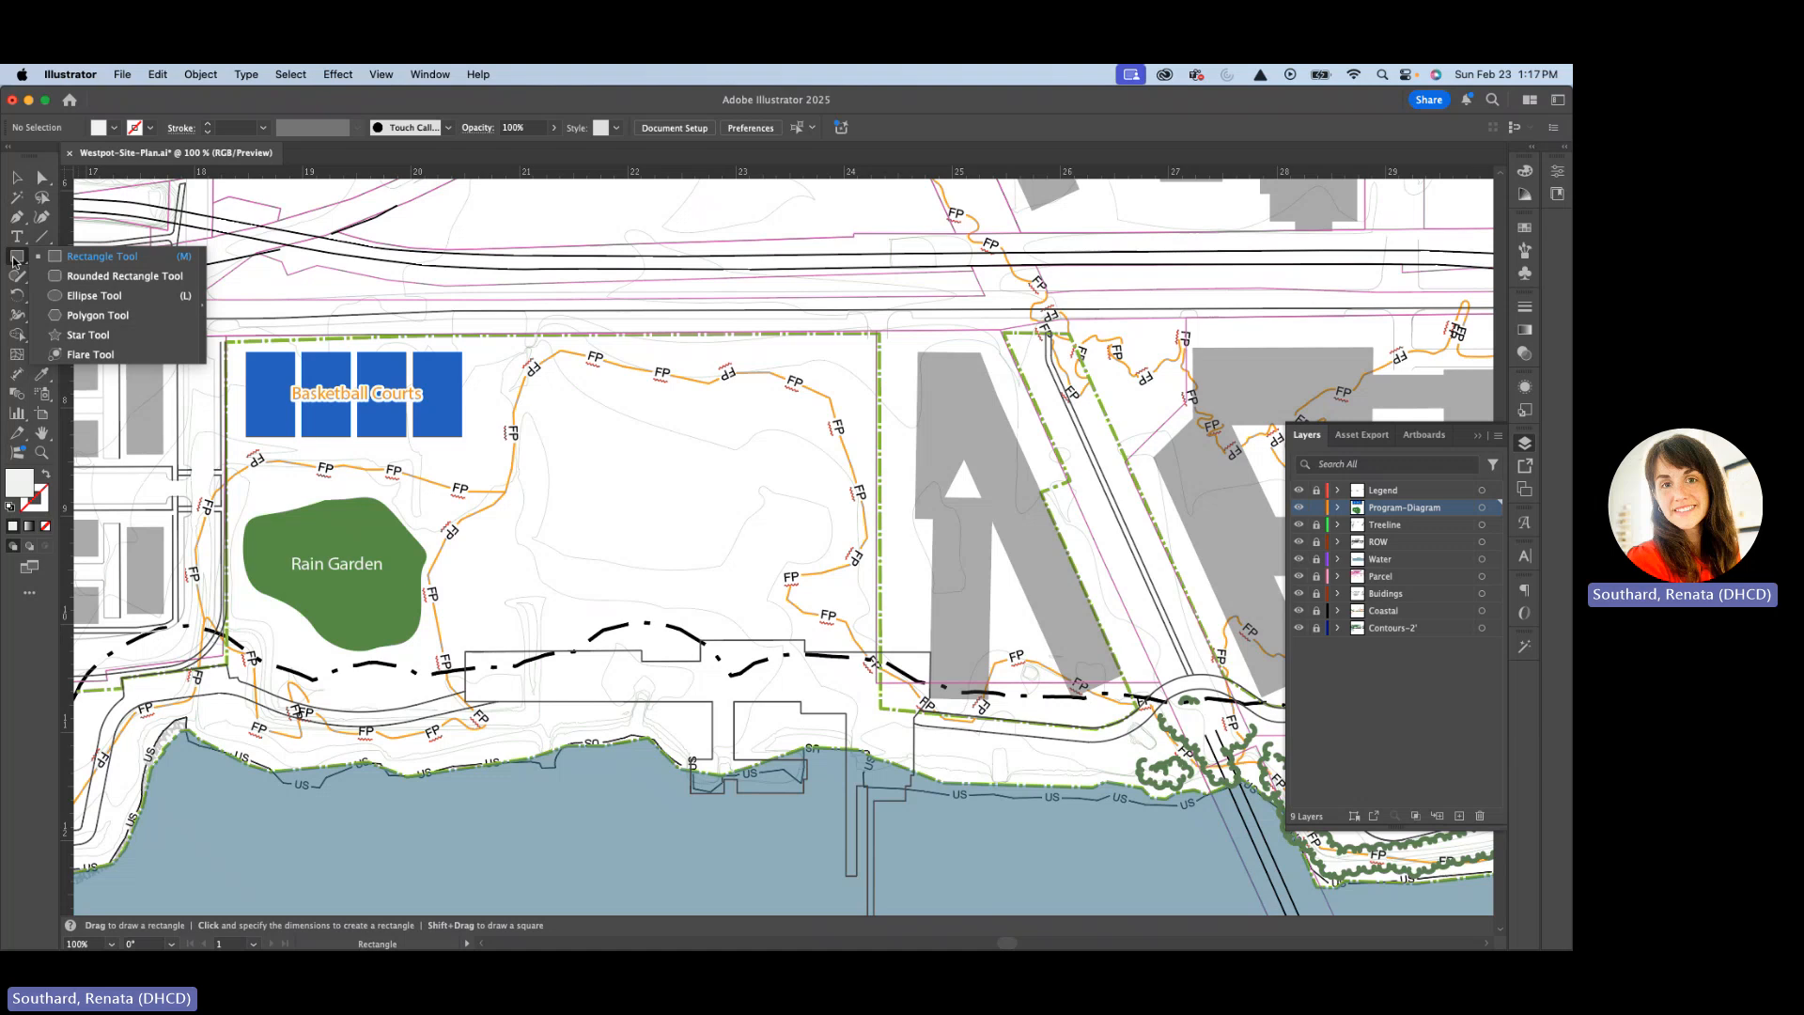
click(17, 259)
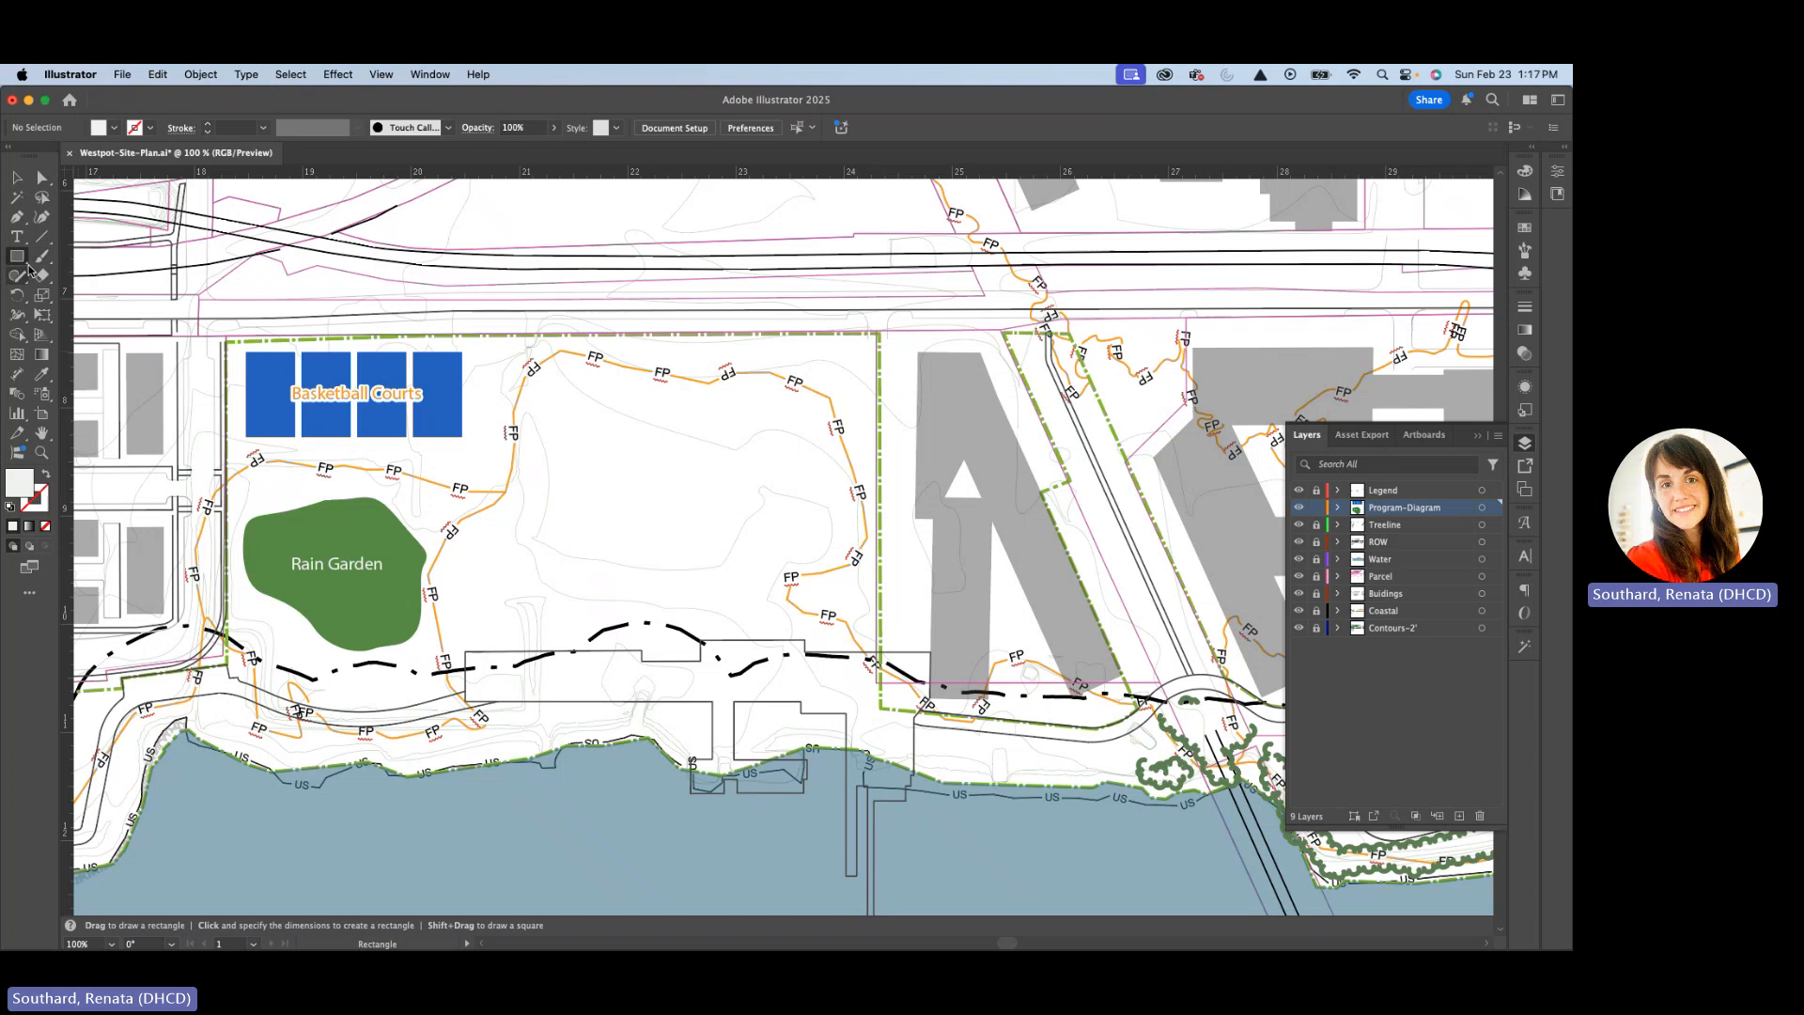
click(19, 261)
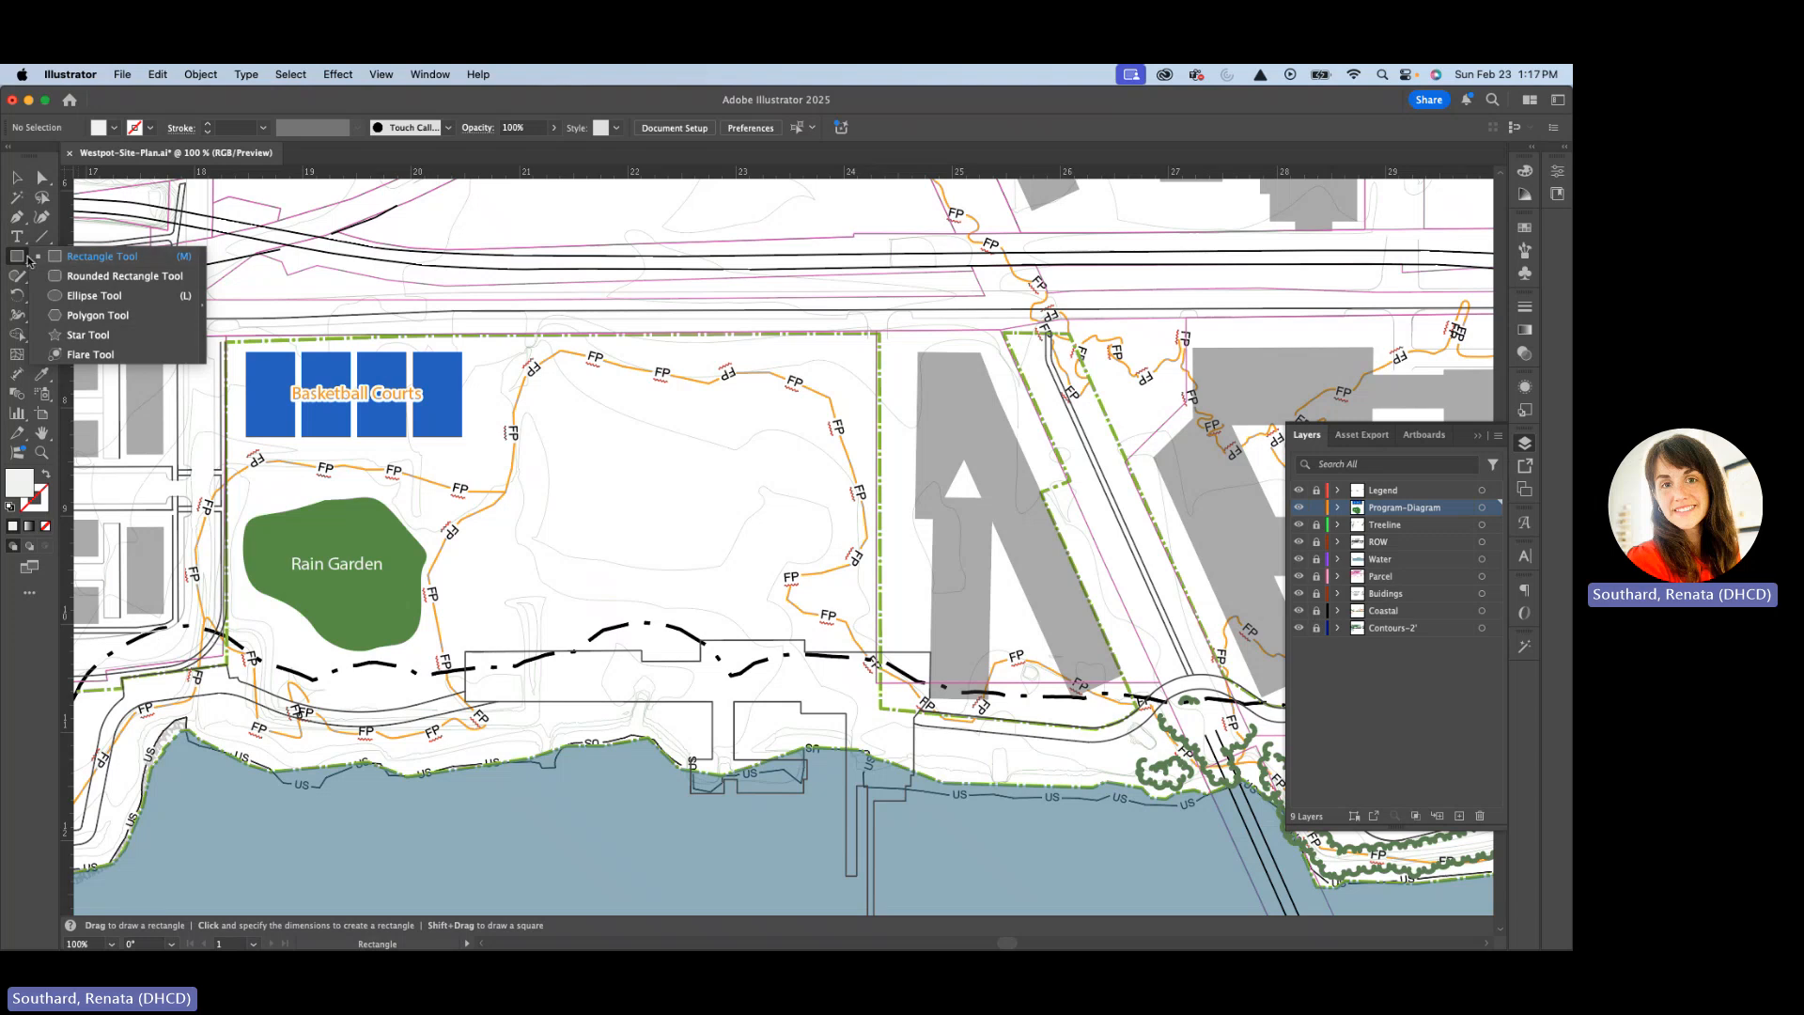
click(17, 216)
click(497, 461)
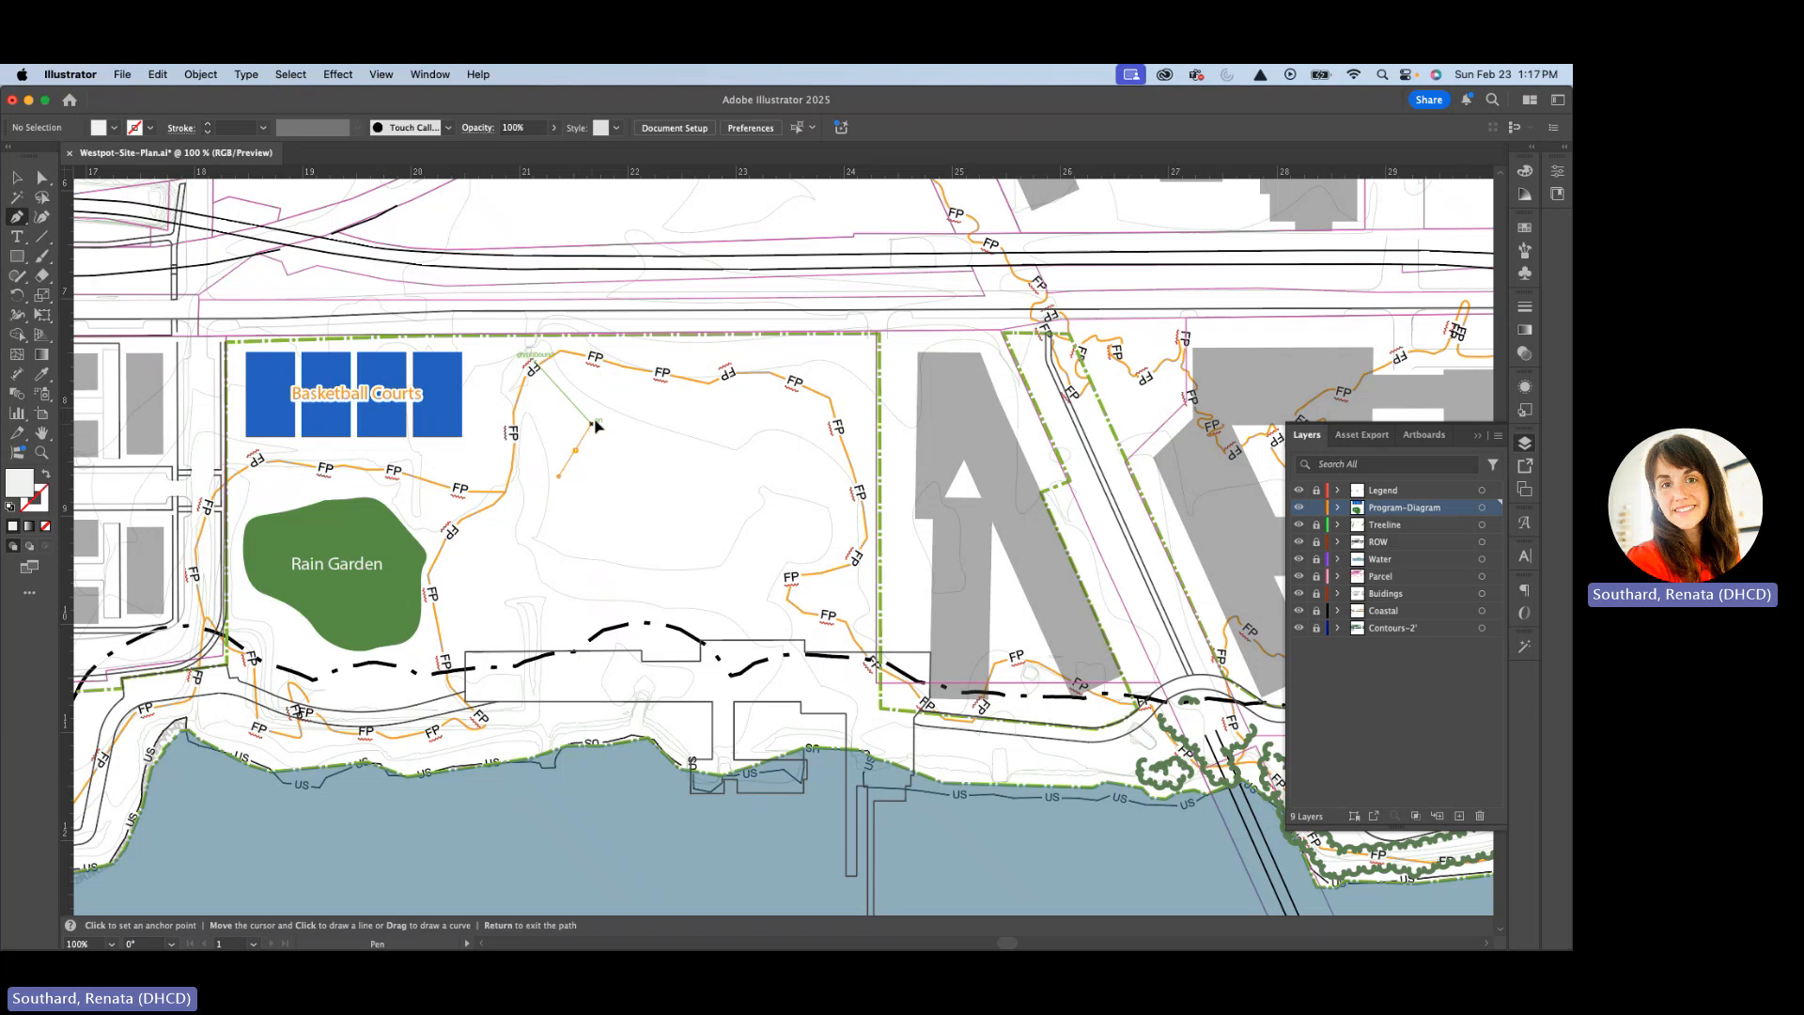
click(576, 450)
drag(723, 516, 677, 584)
drag(604, 593, 652, 438)
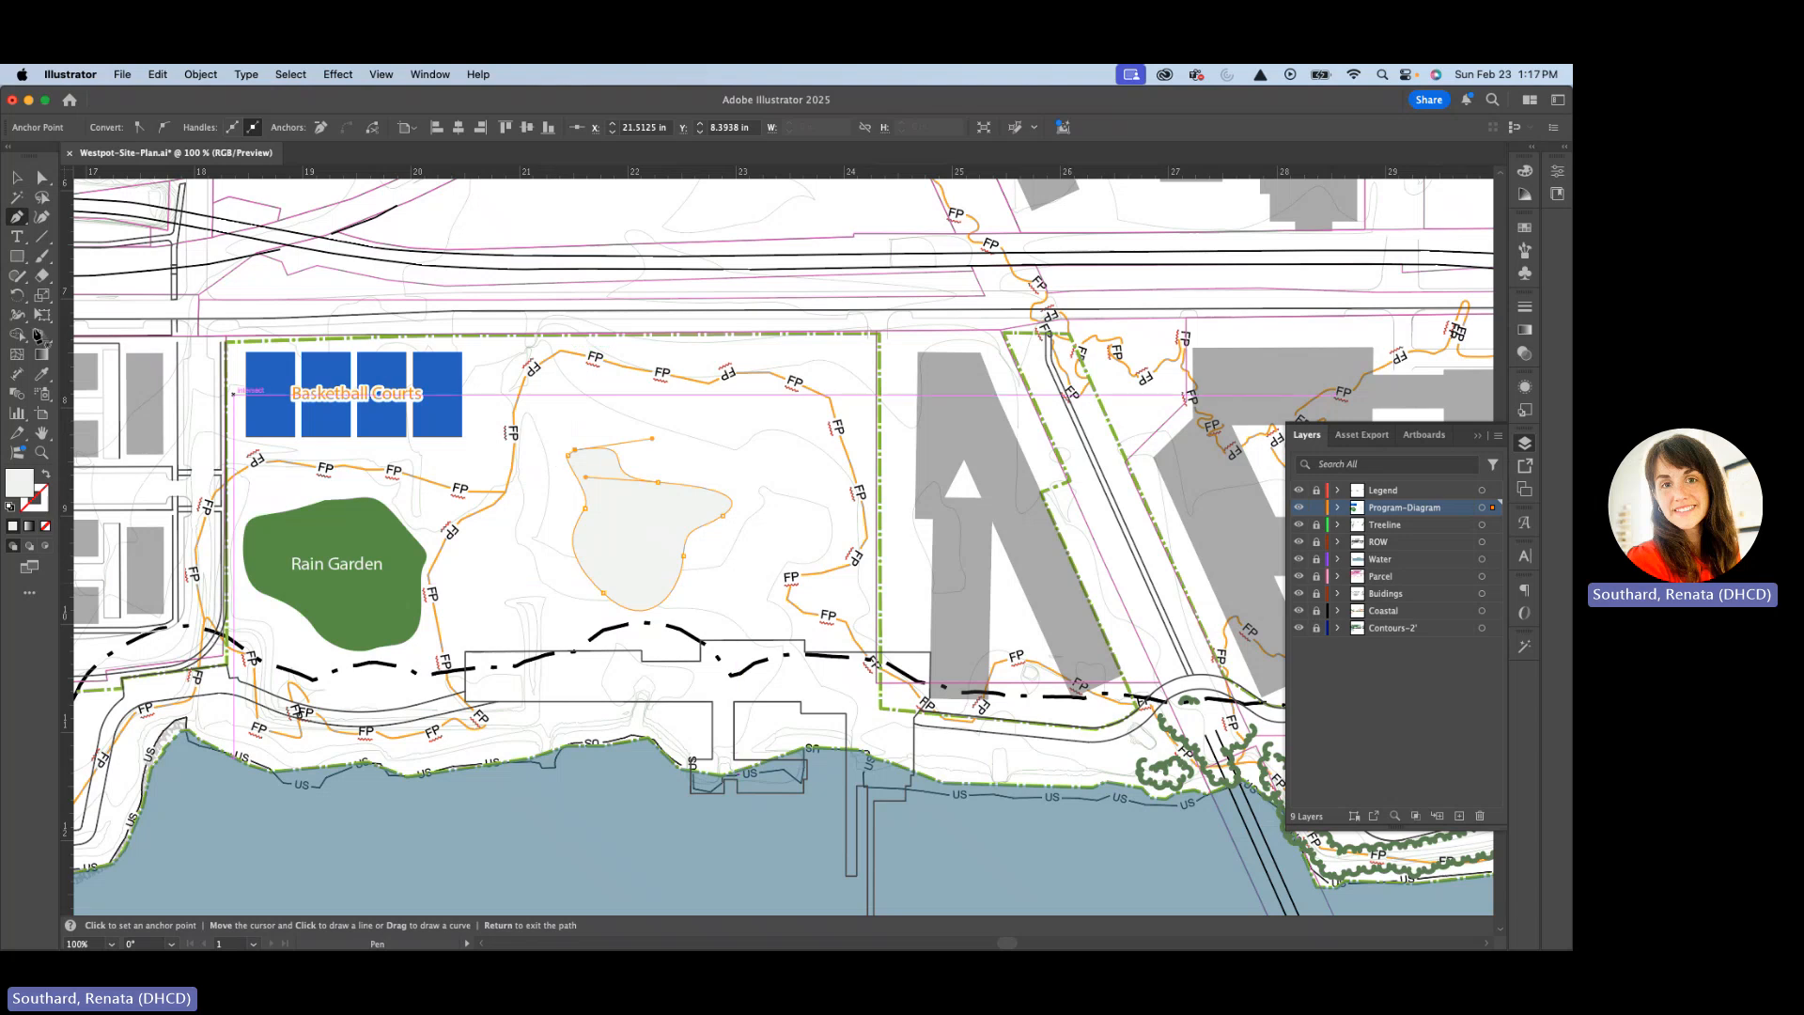
click(17, 177)
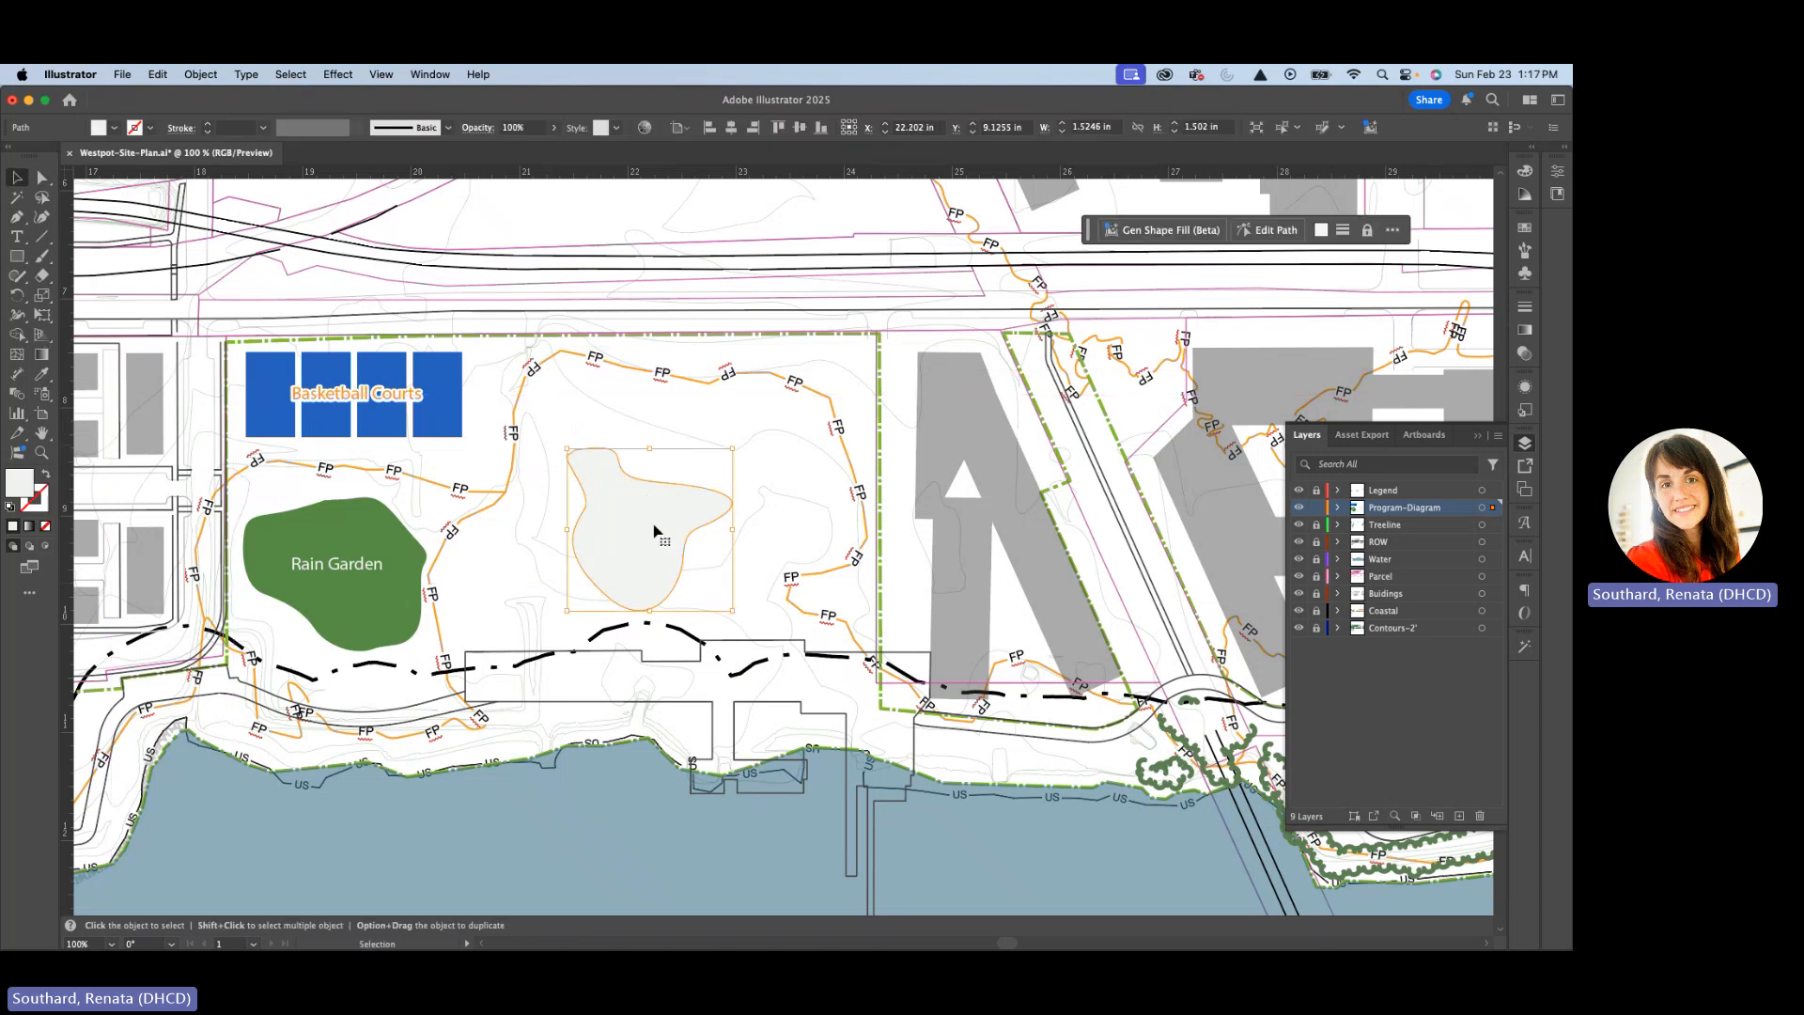
key(Delete)
Draw an ellipse about 1.20 by 0.92 in in the site's open centre and a circle about 0.99 in wide southwest of it.
drag(17, 258, 86, 299)
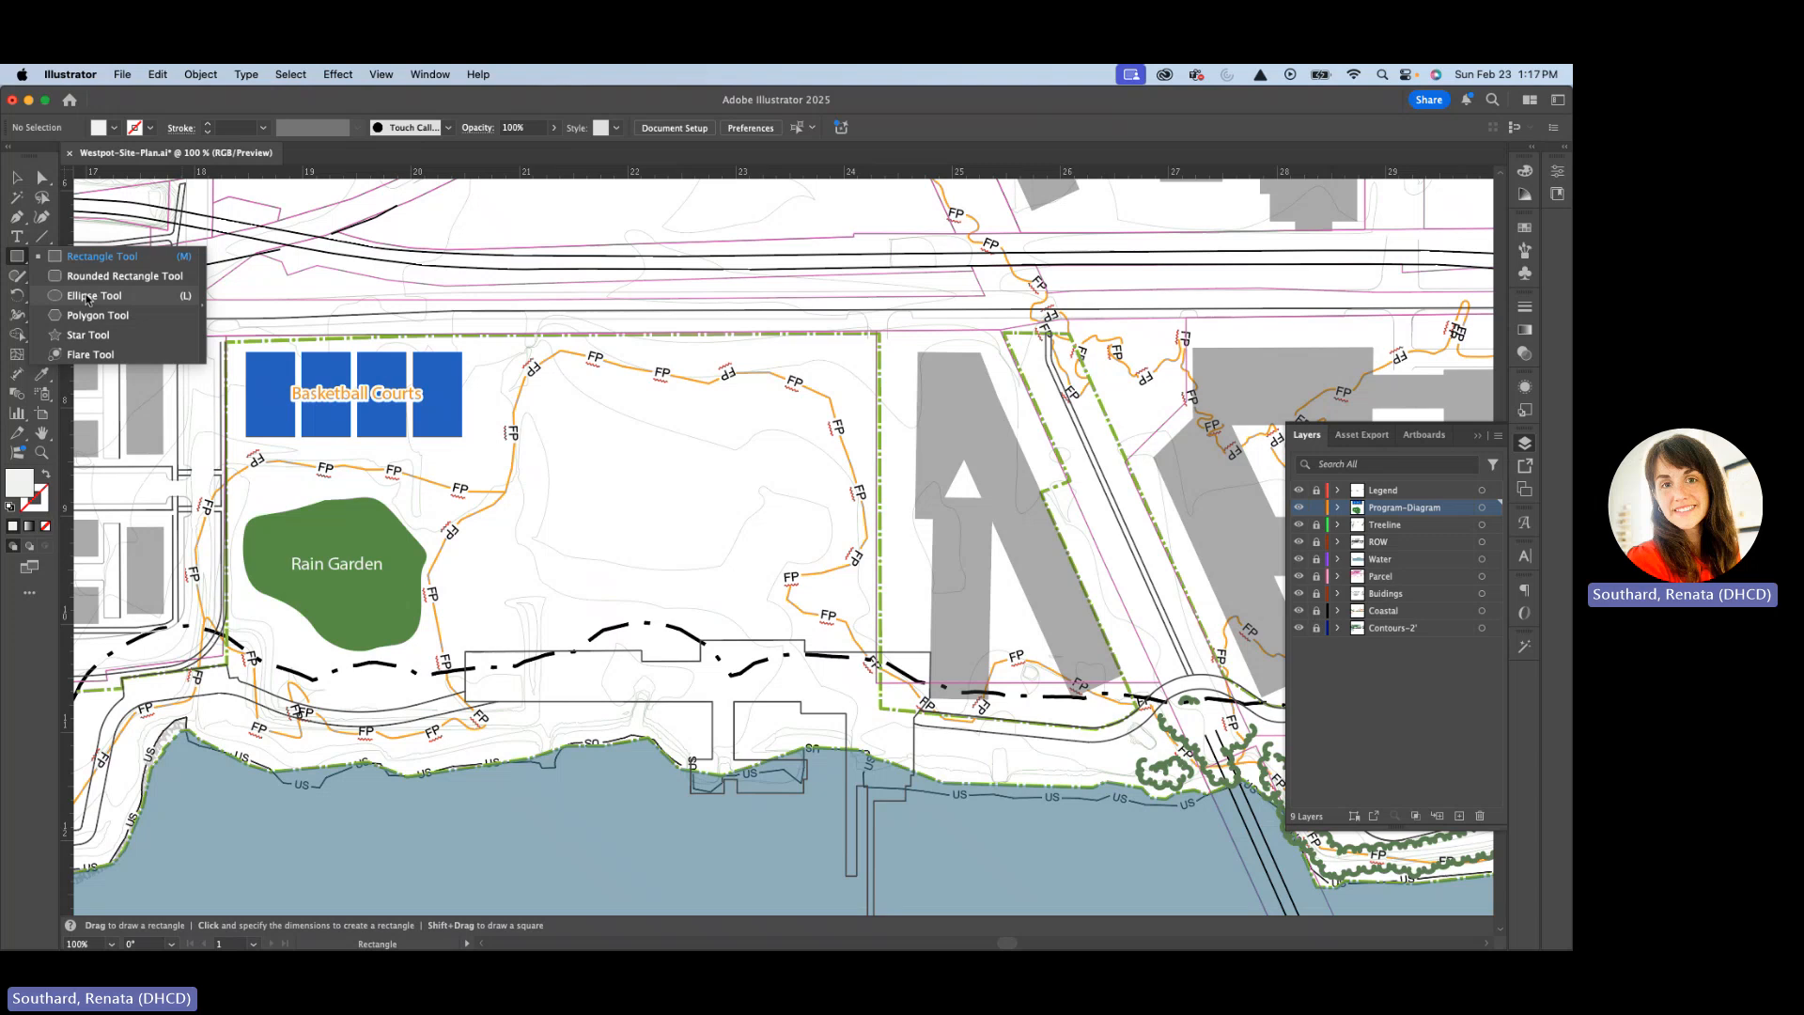
drag(86, 299, 87, 299)
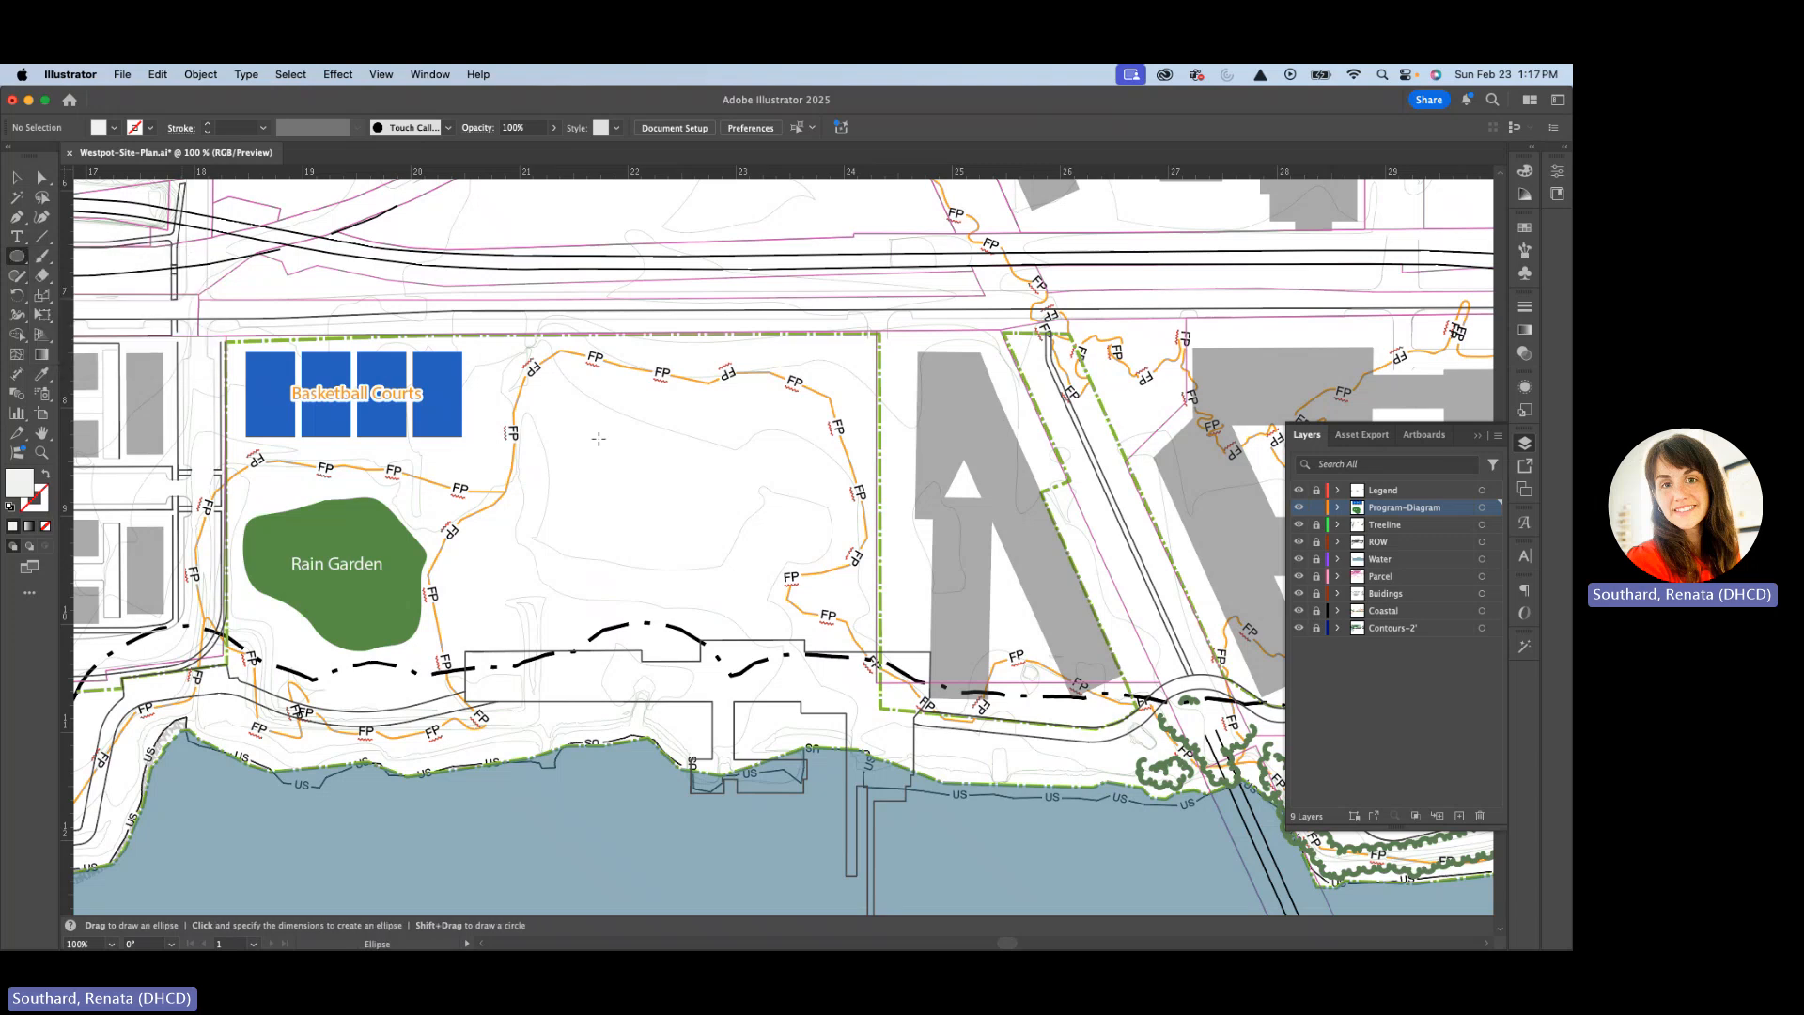
drag(580, 423, 711, 521)
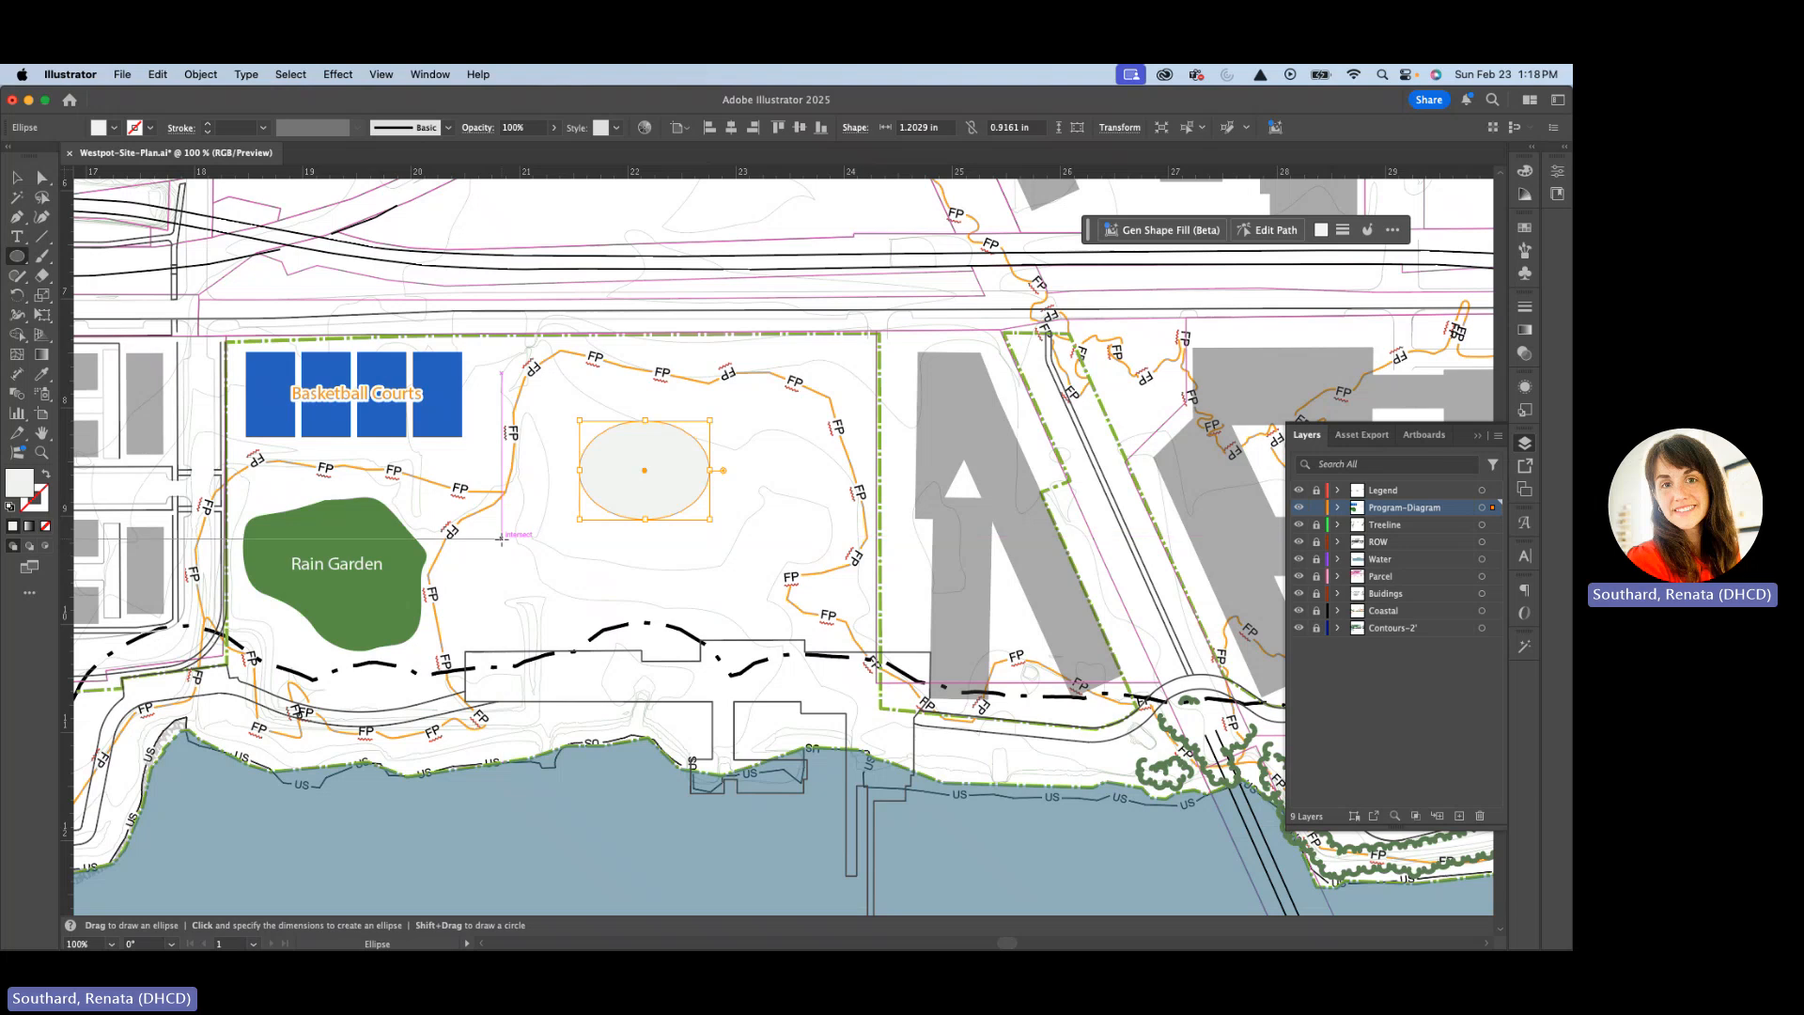
drag(501, 538, 609, 645)
Fill the new circle with bright pink, hex f227df.
double_click(25, 482)
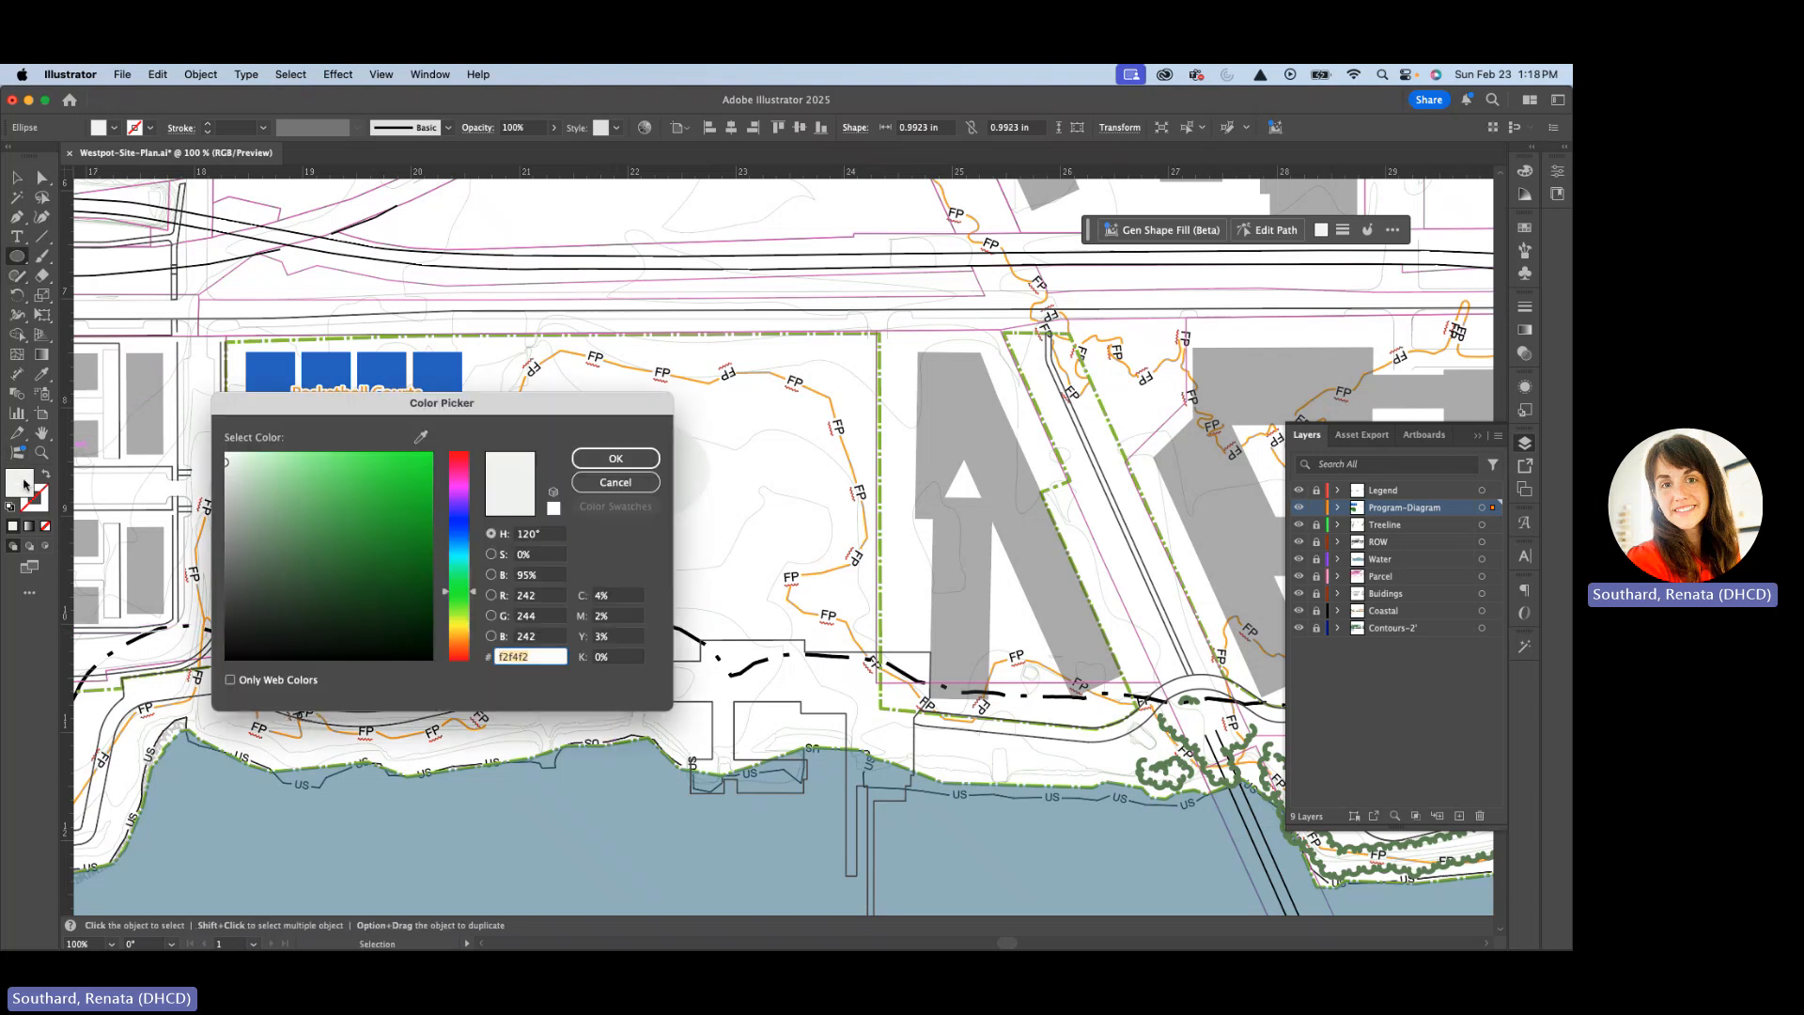
click(461, 491)
click(616, 458)
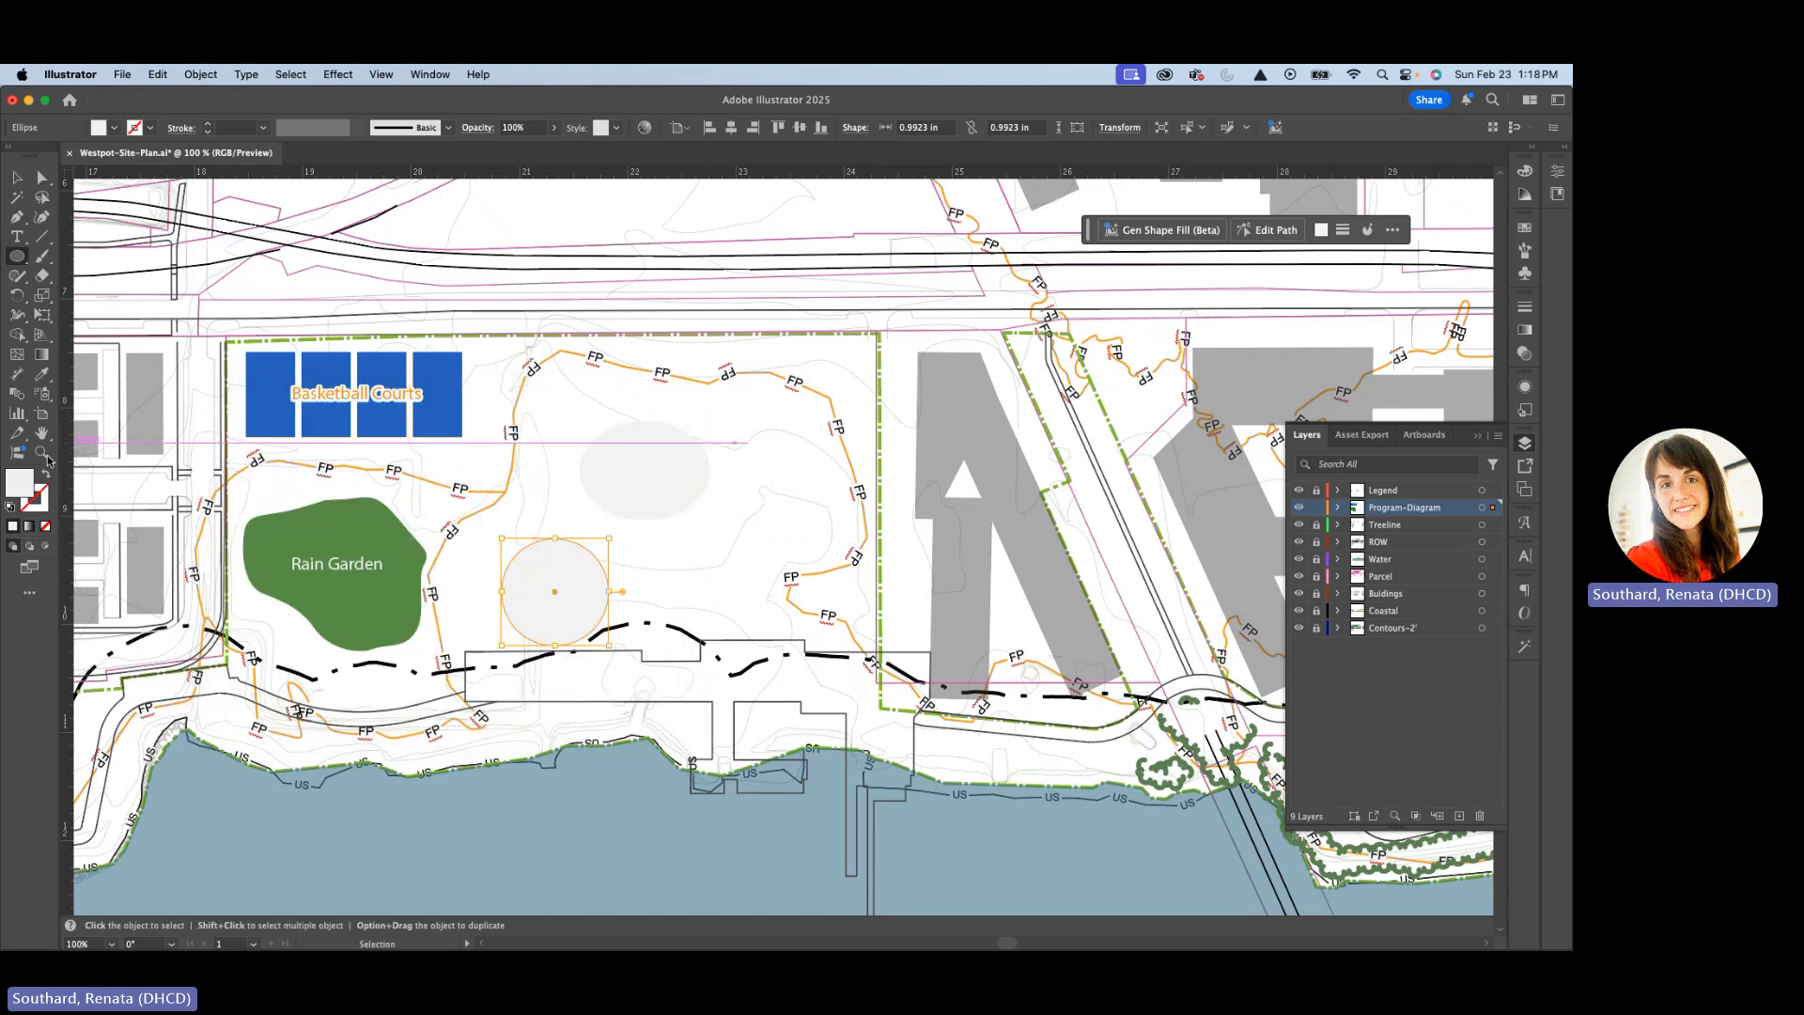
double_click(22, 485)
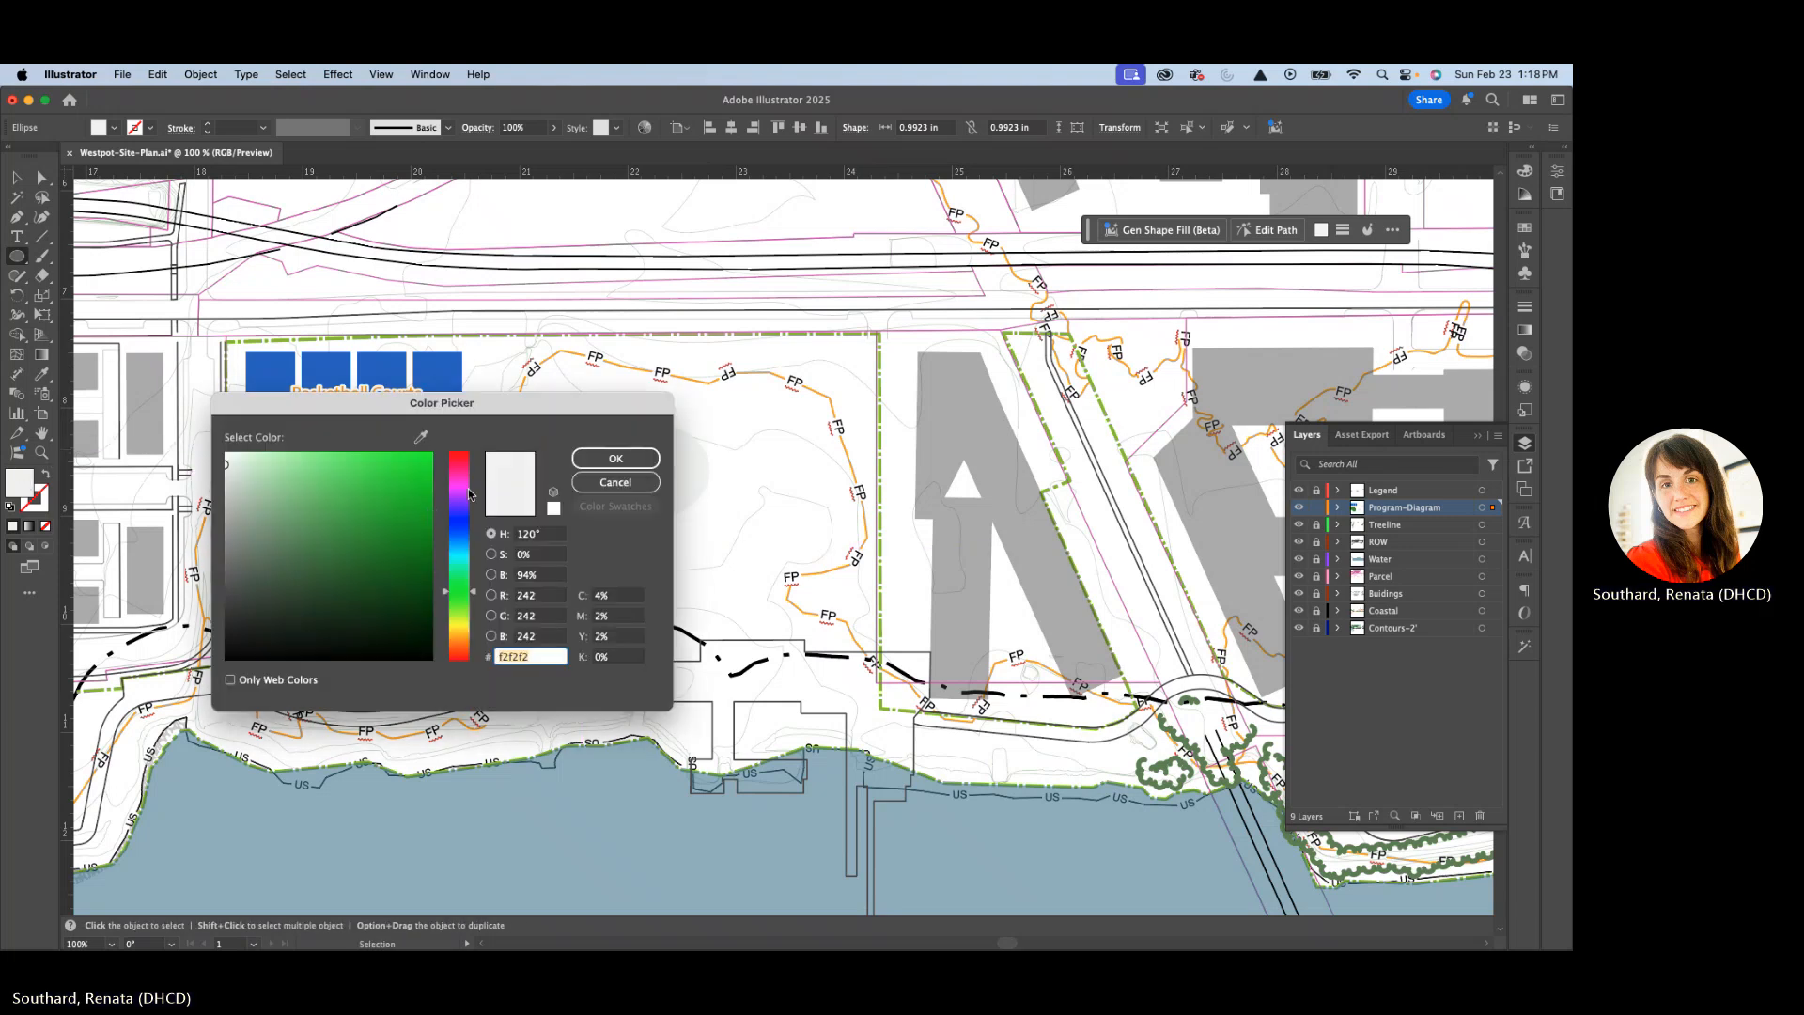
text(efefef)
click(371, 457)
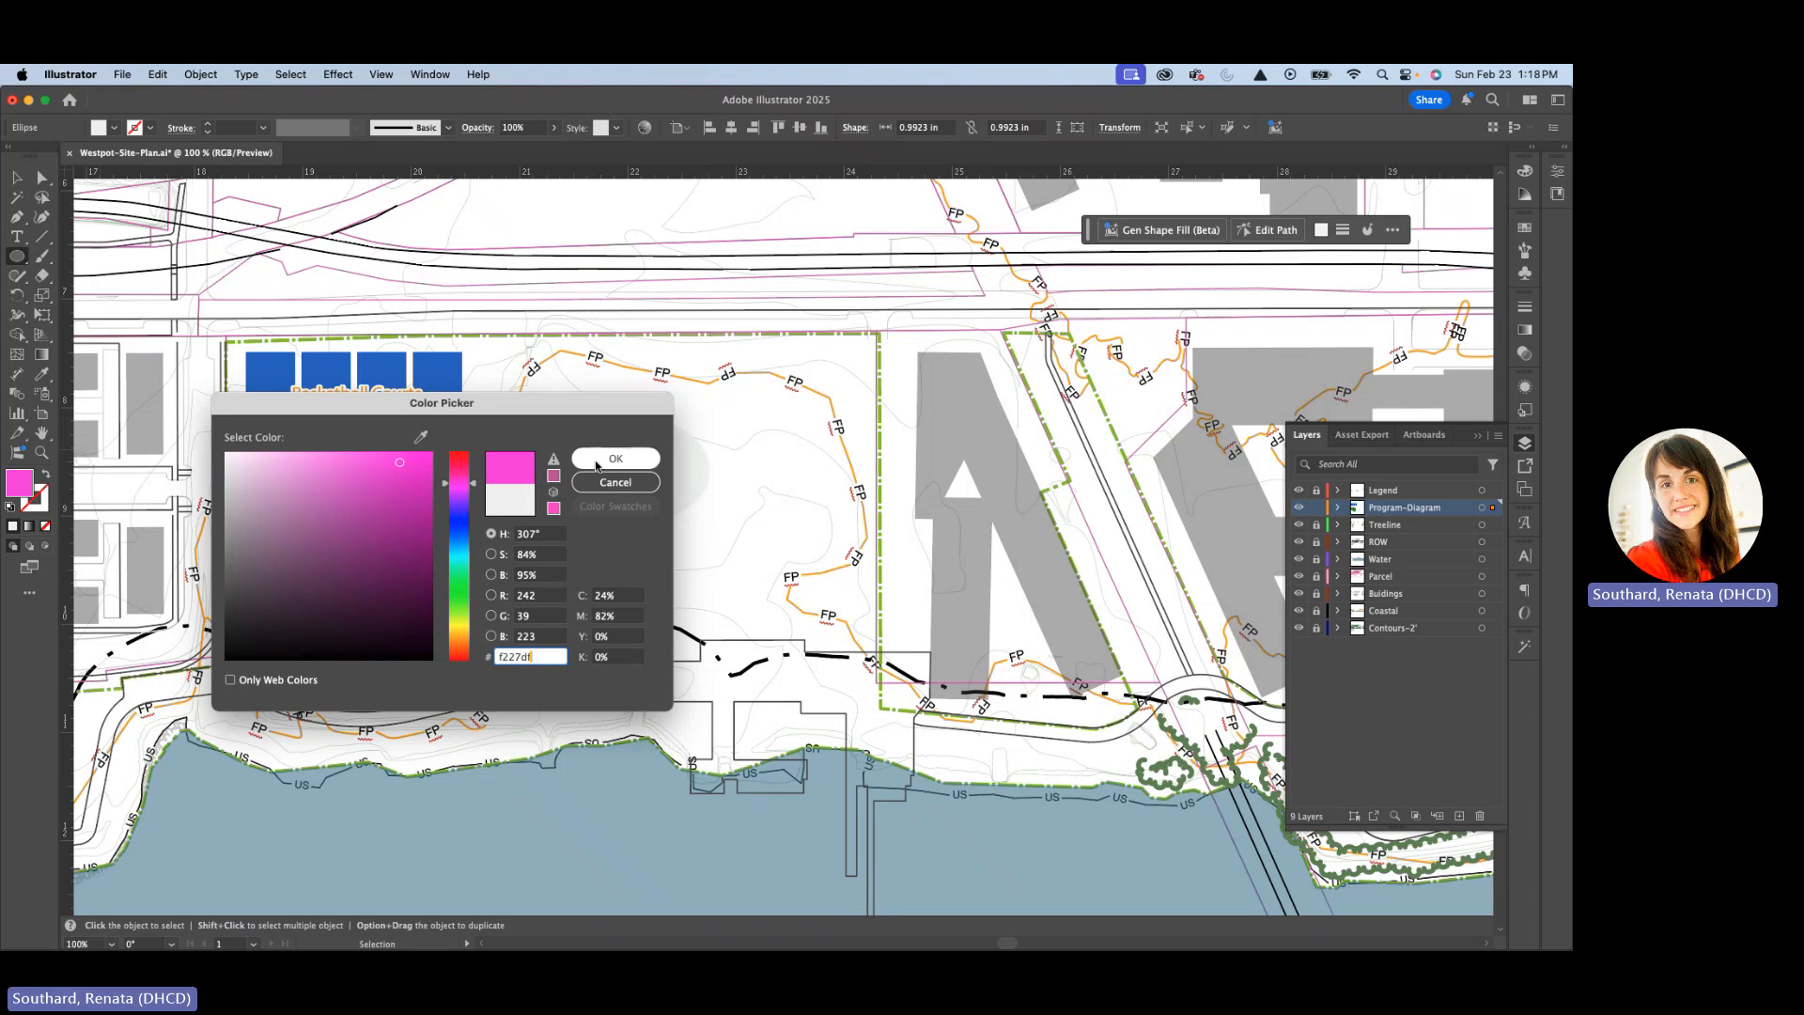
click(594, 463)
Move the pink circle slightly west, closer to the rain garden.
key(v)
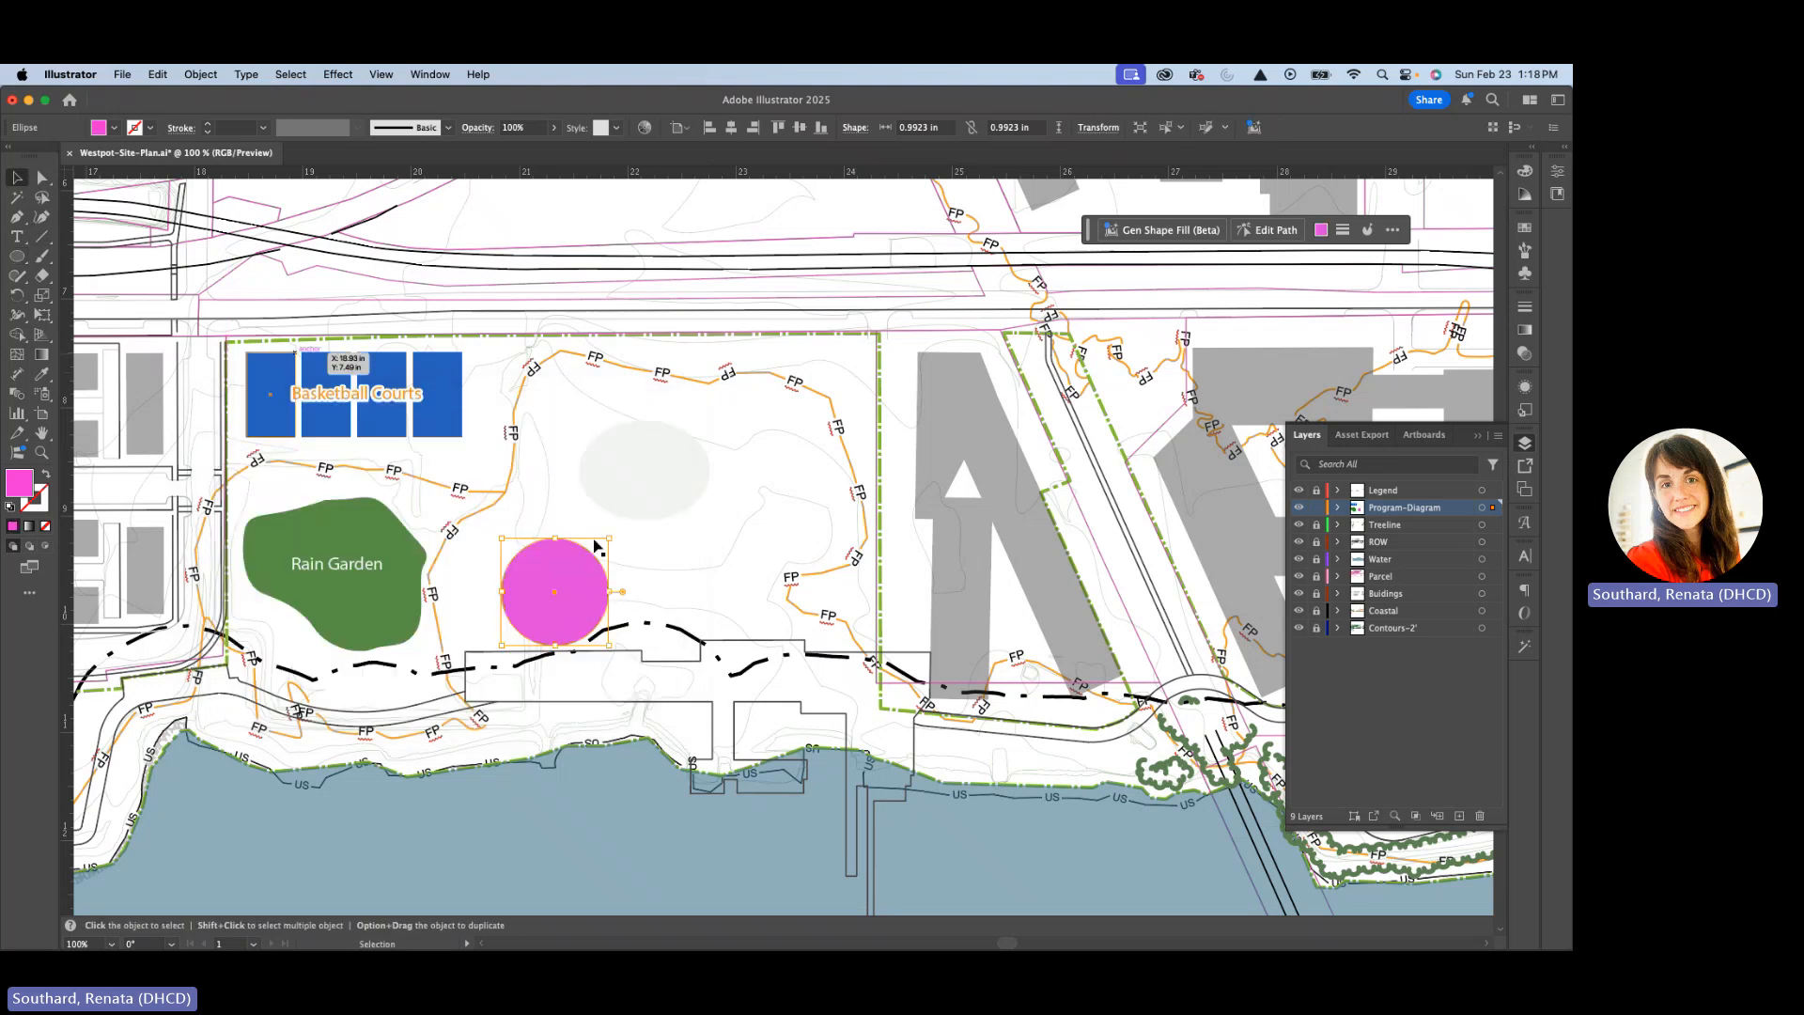
drag(538, 619, 500, 612)
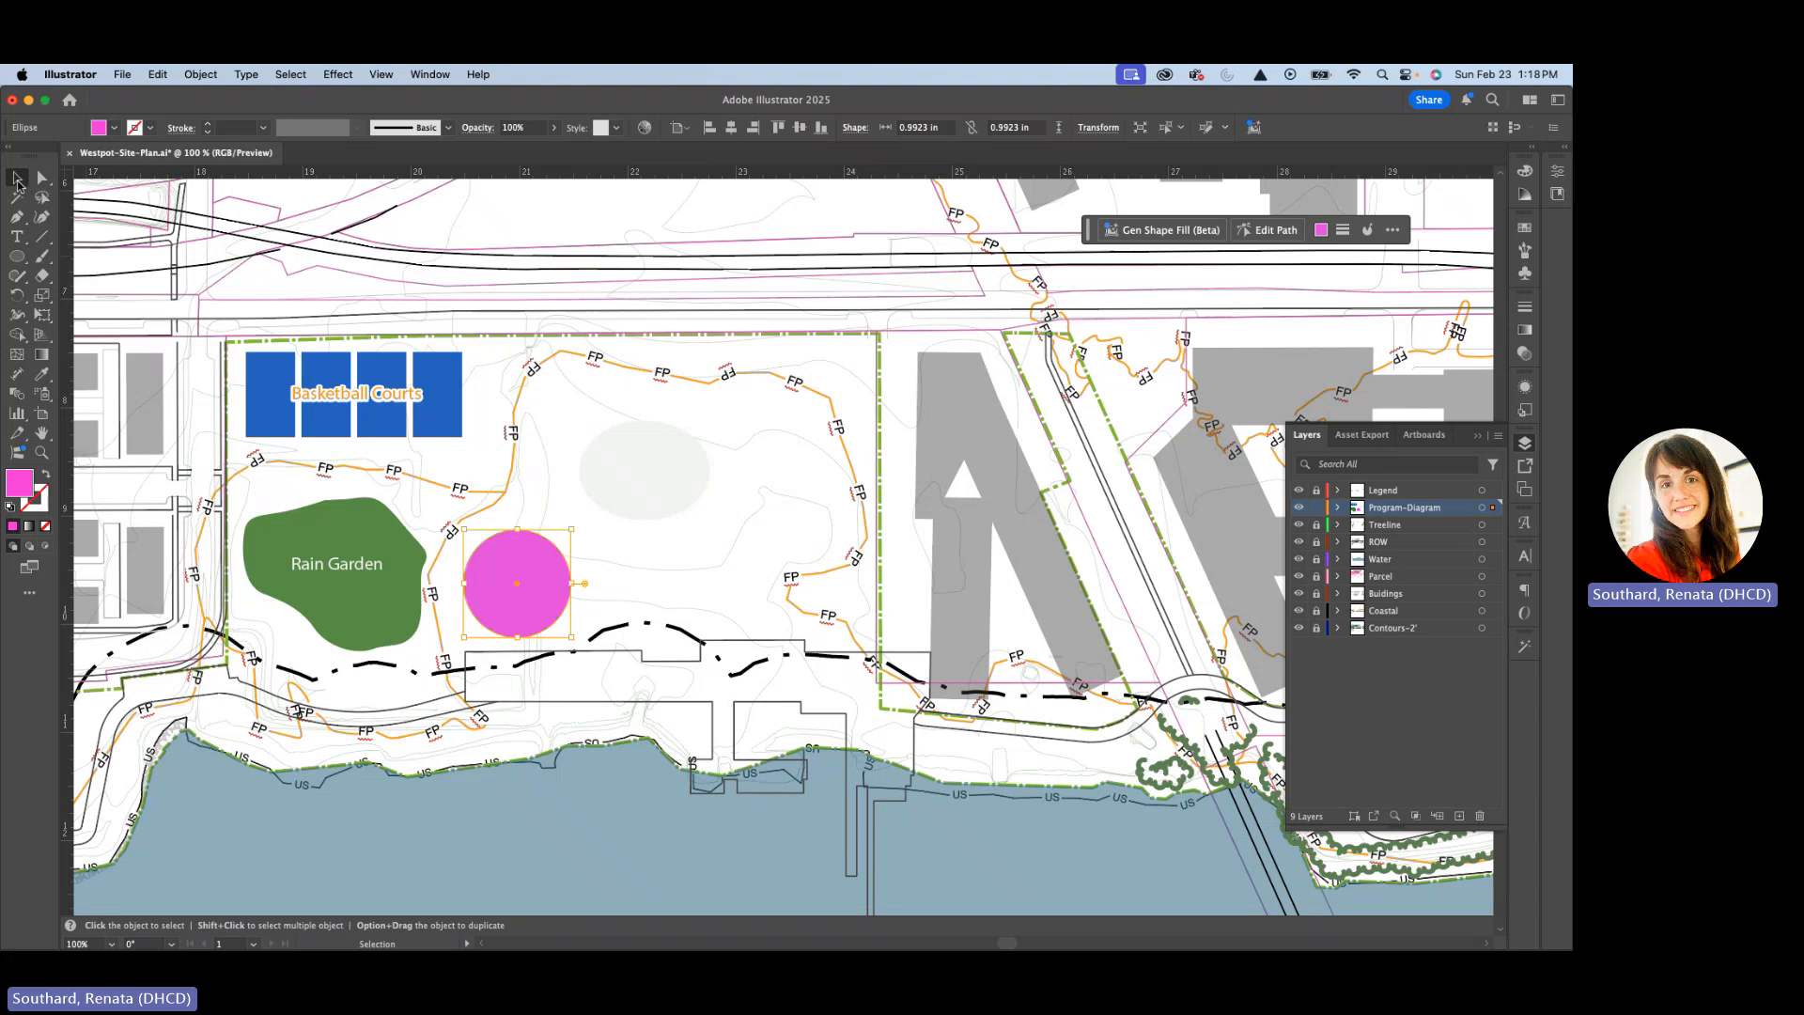
drag(519, 626, 518, 622)
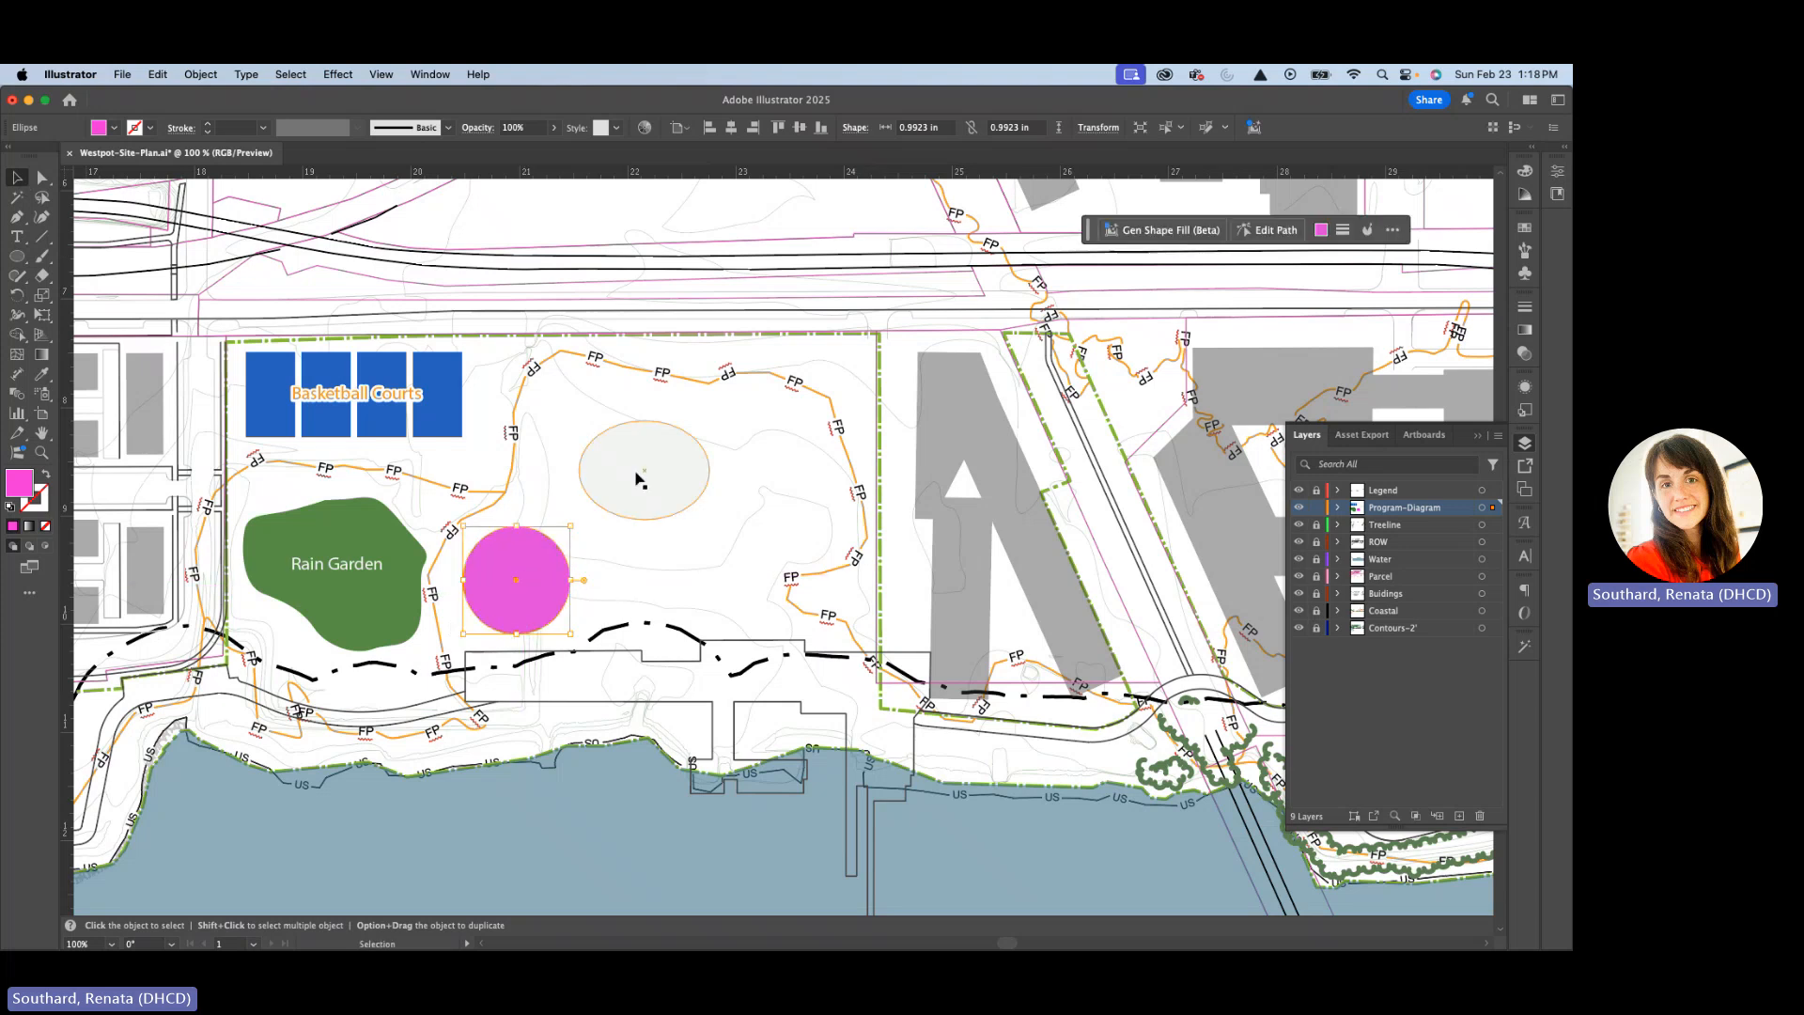
Shift the pale ellipse slightly west and fill it with green.
drag(620, 475, 596, 480)
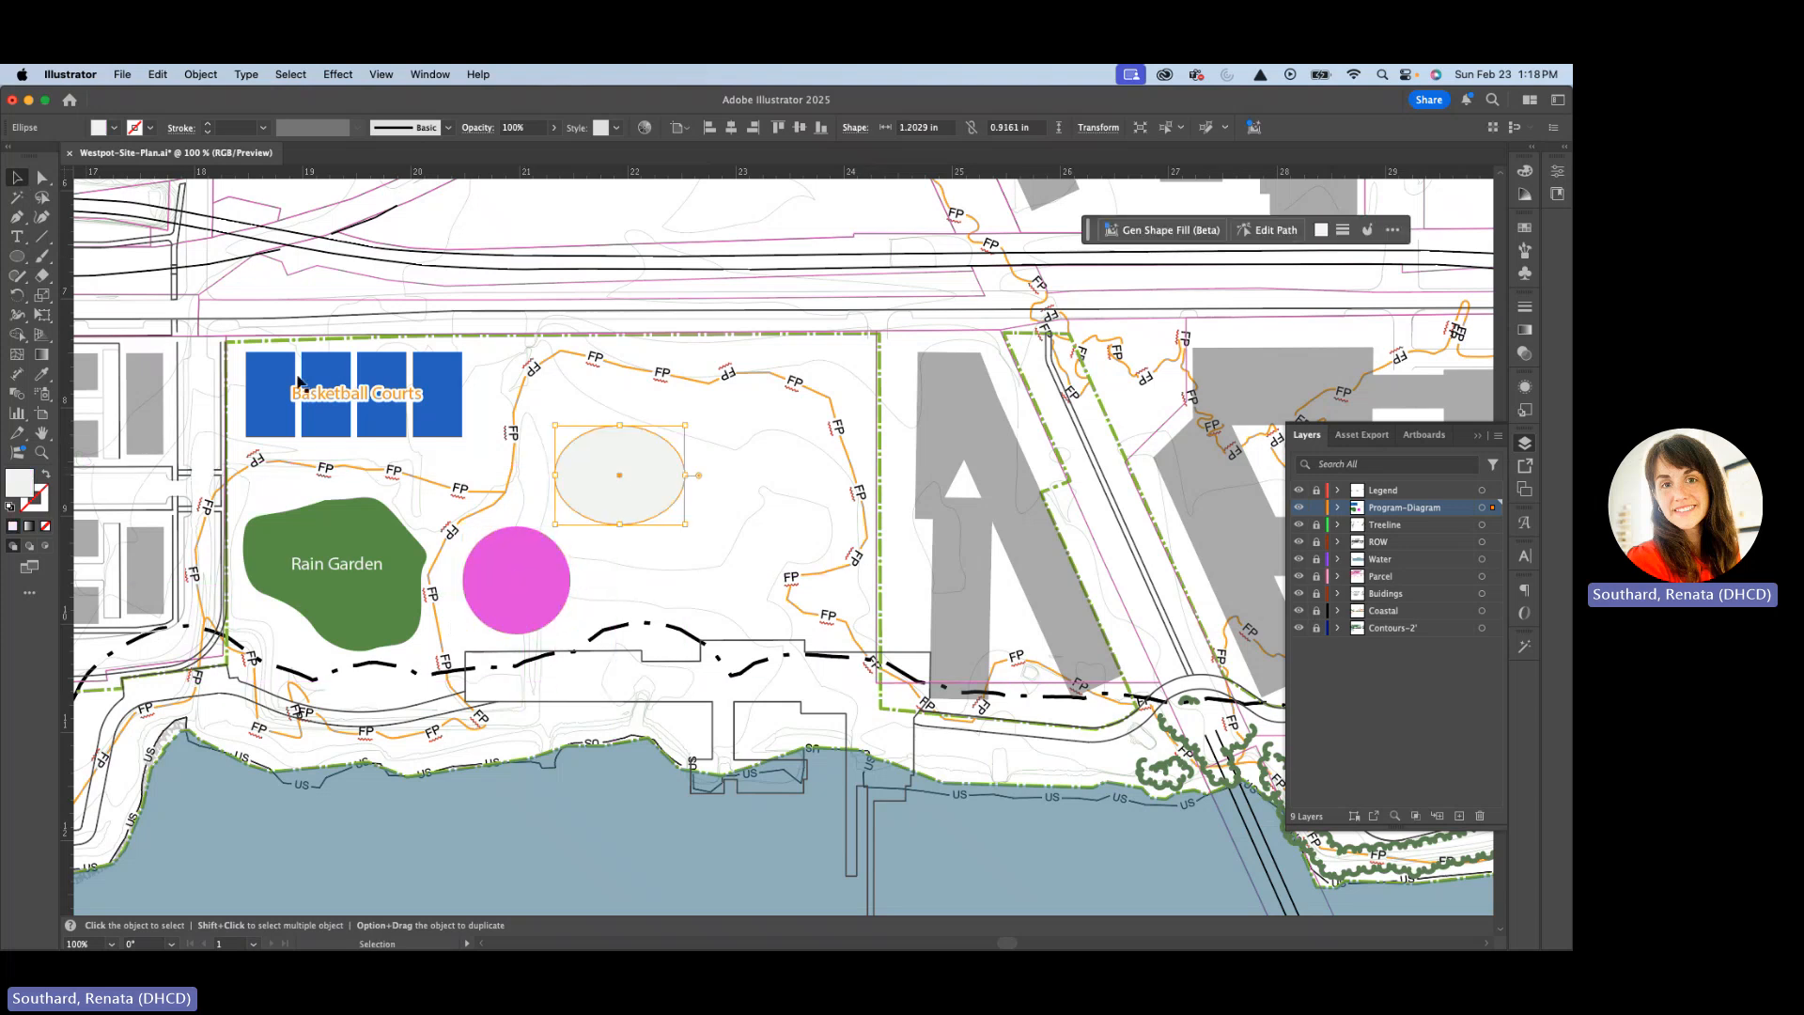
double_click(28, 490)
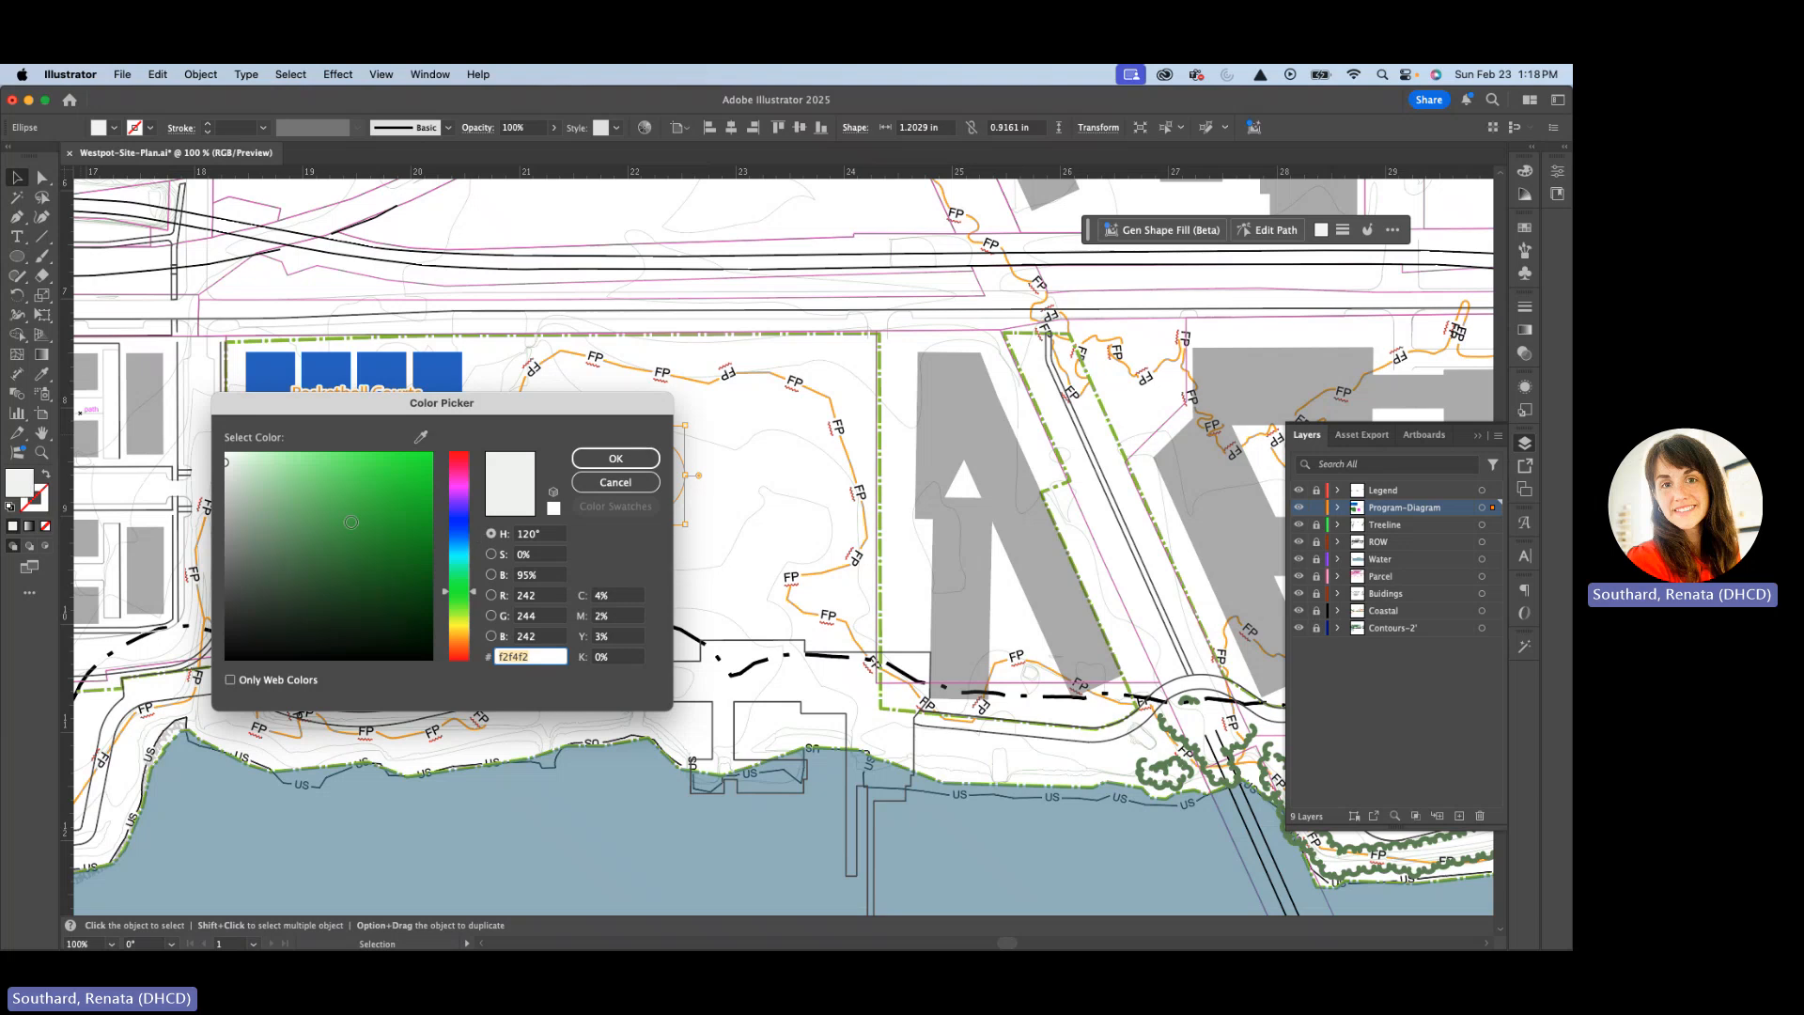
click(411, 500)
click(613, 460)
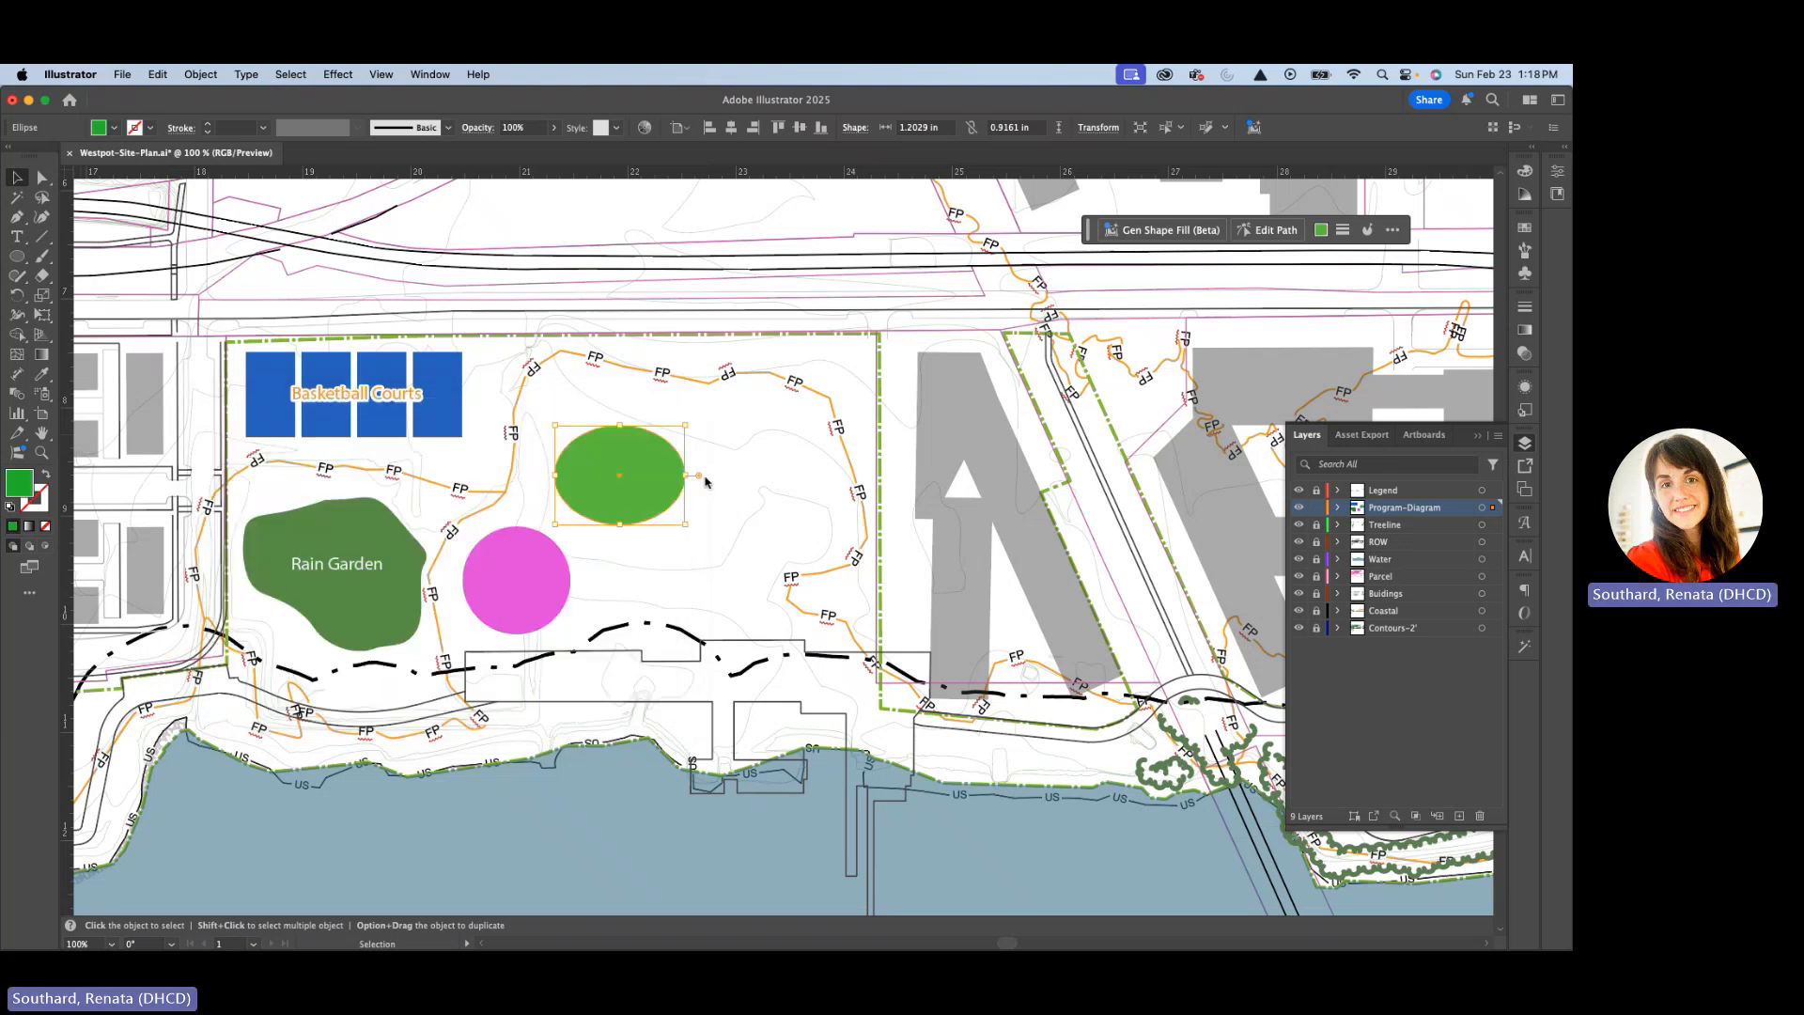
Duplicate the green ellipse and space the two apart, with one above the other east of the pink circle.
drag(631, 487, 657, 562)
key(a)
key(v)
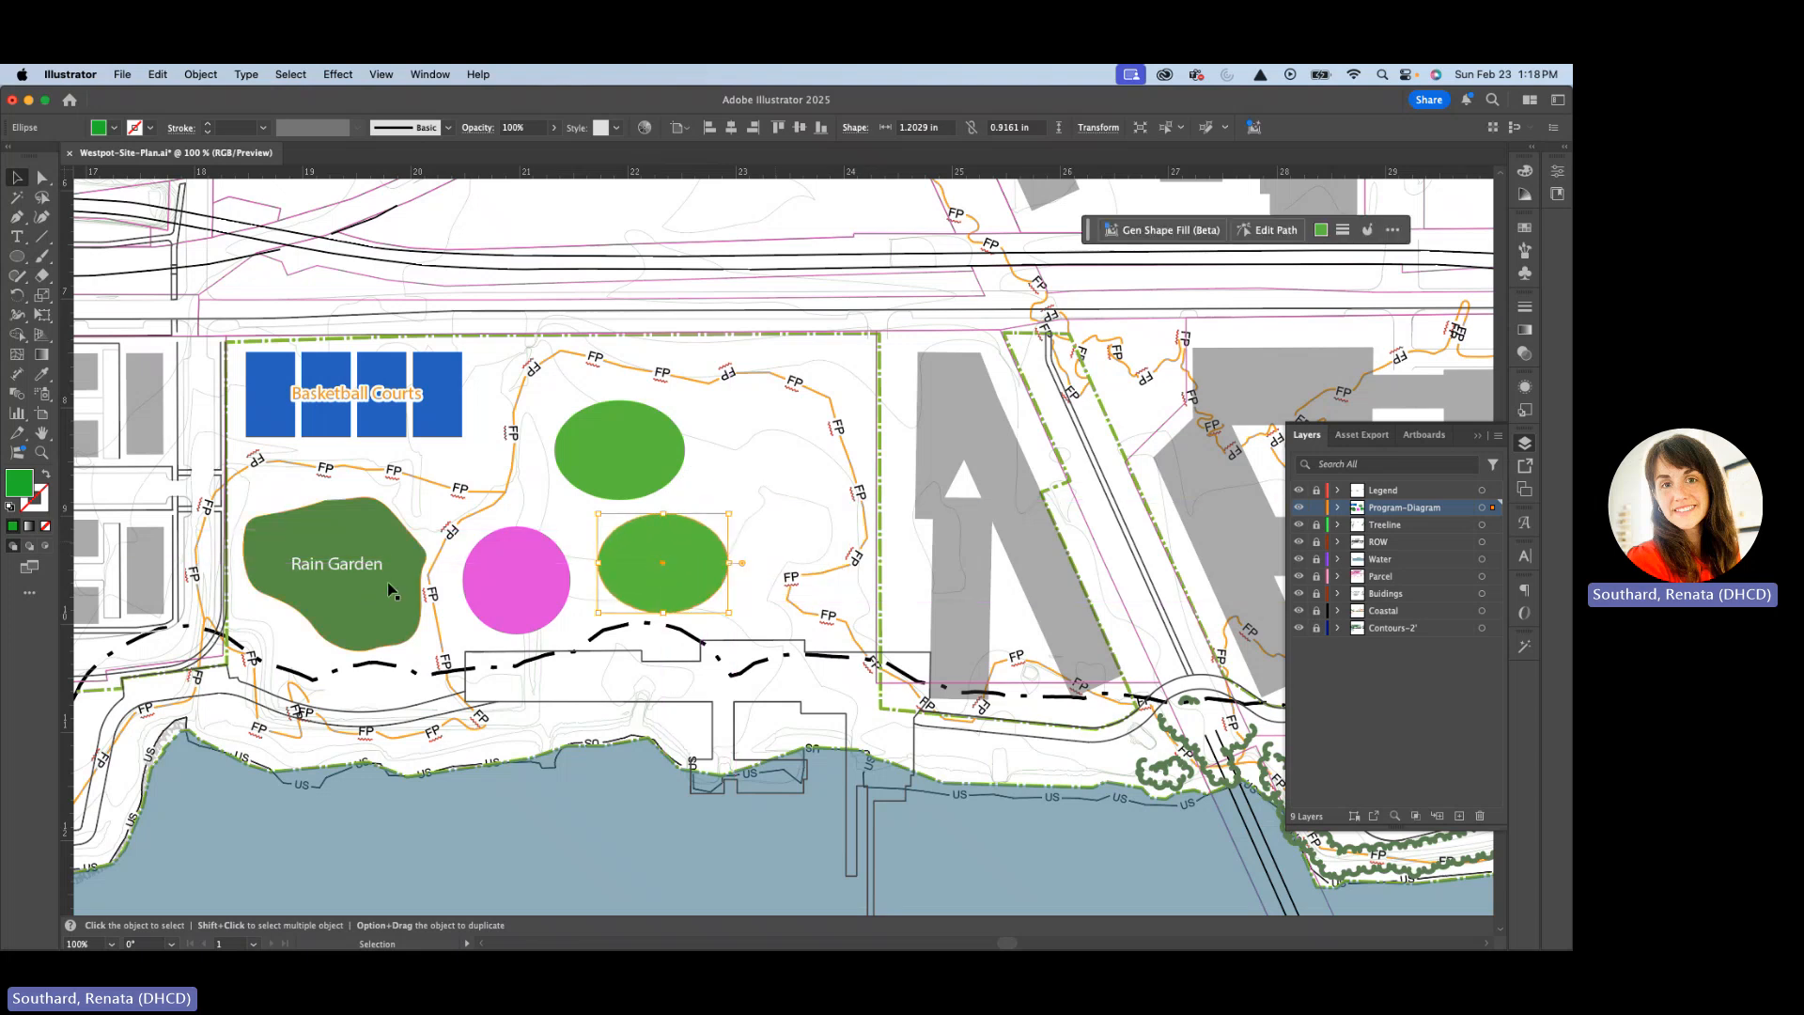
Copy the labelled Rain Garden group and place the duplicate in the site's northeast, beside the green ellipses.
click(385, 611)
key(super+c)
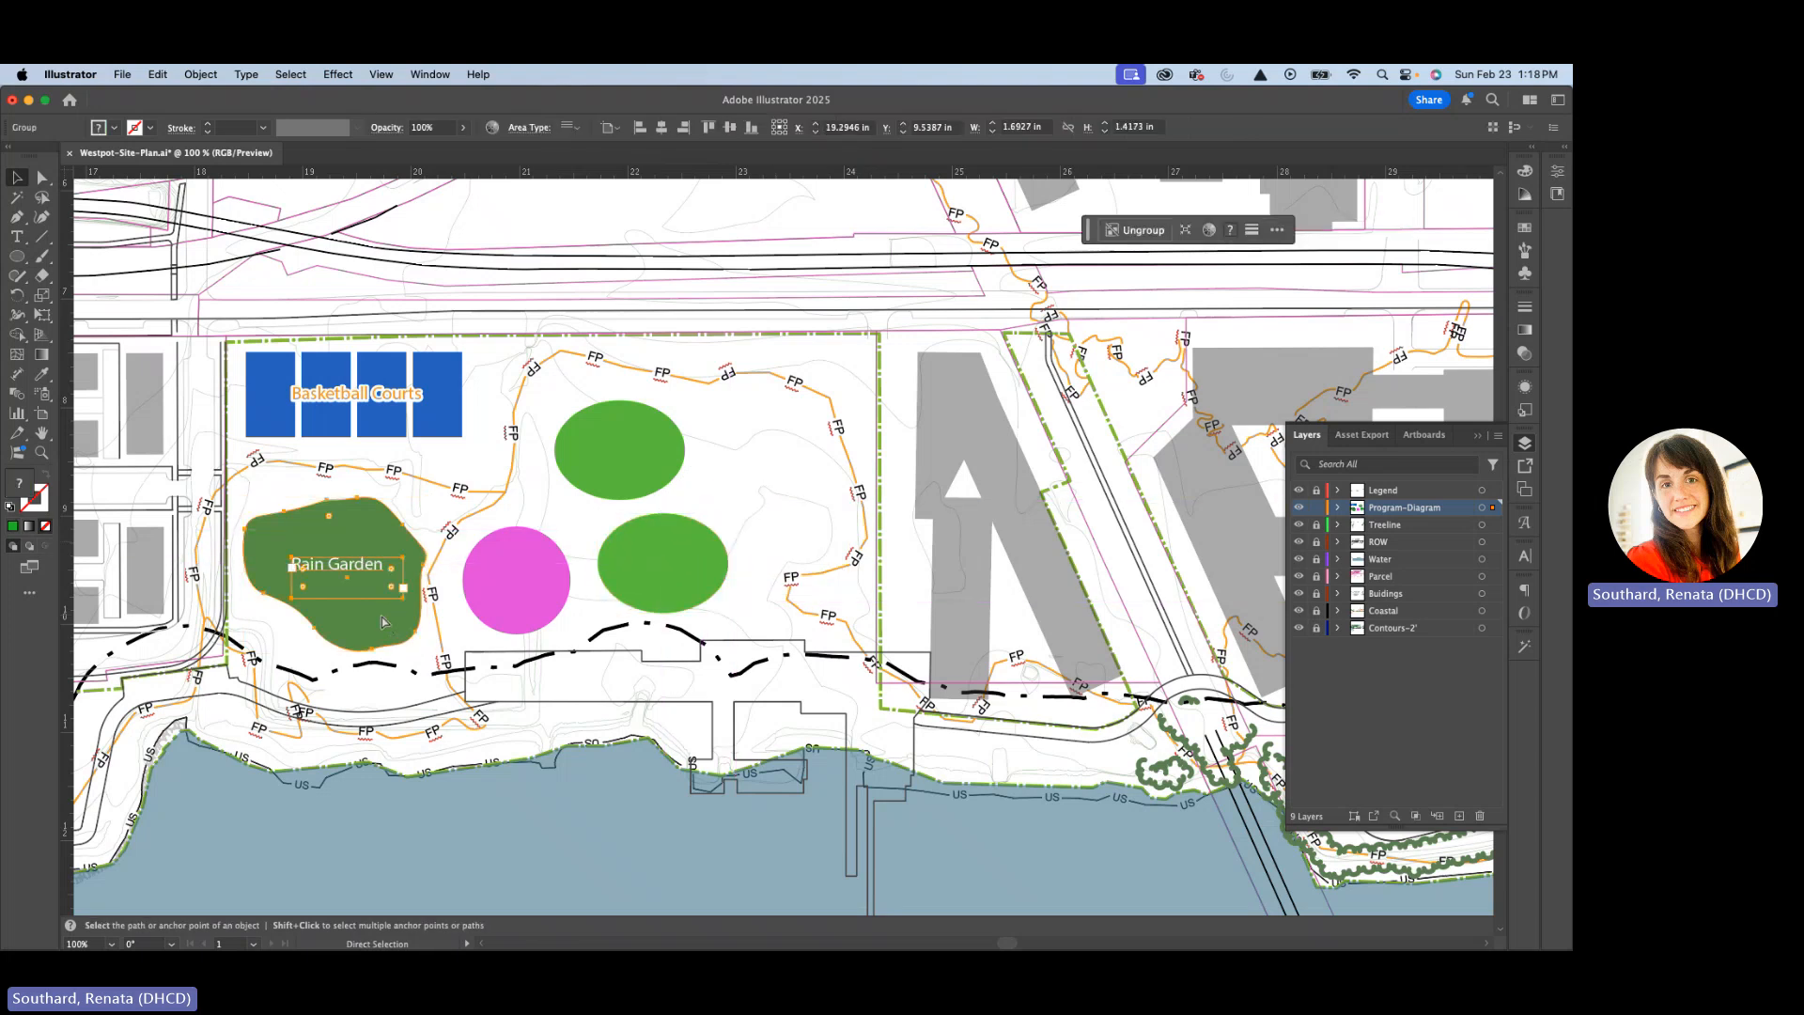
key(super+v)
drag(813, 496, 778, 426)
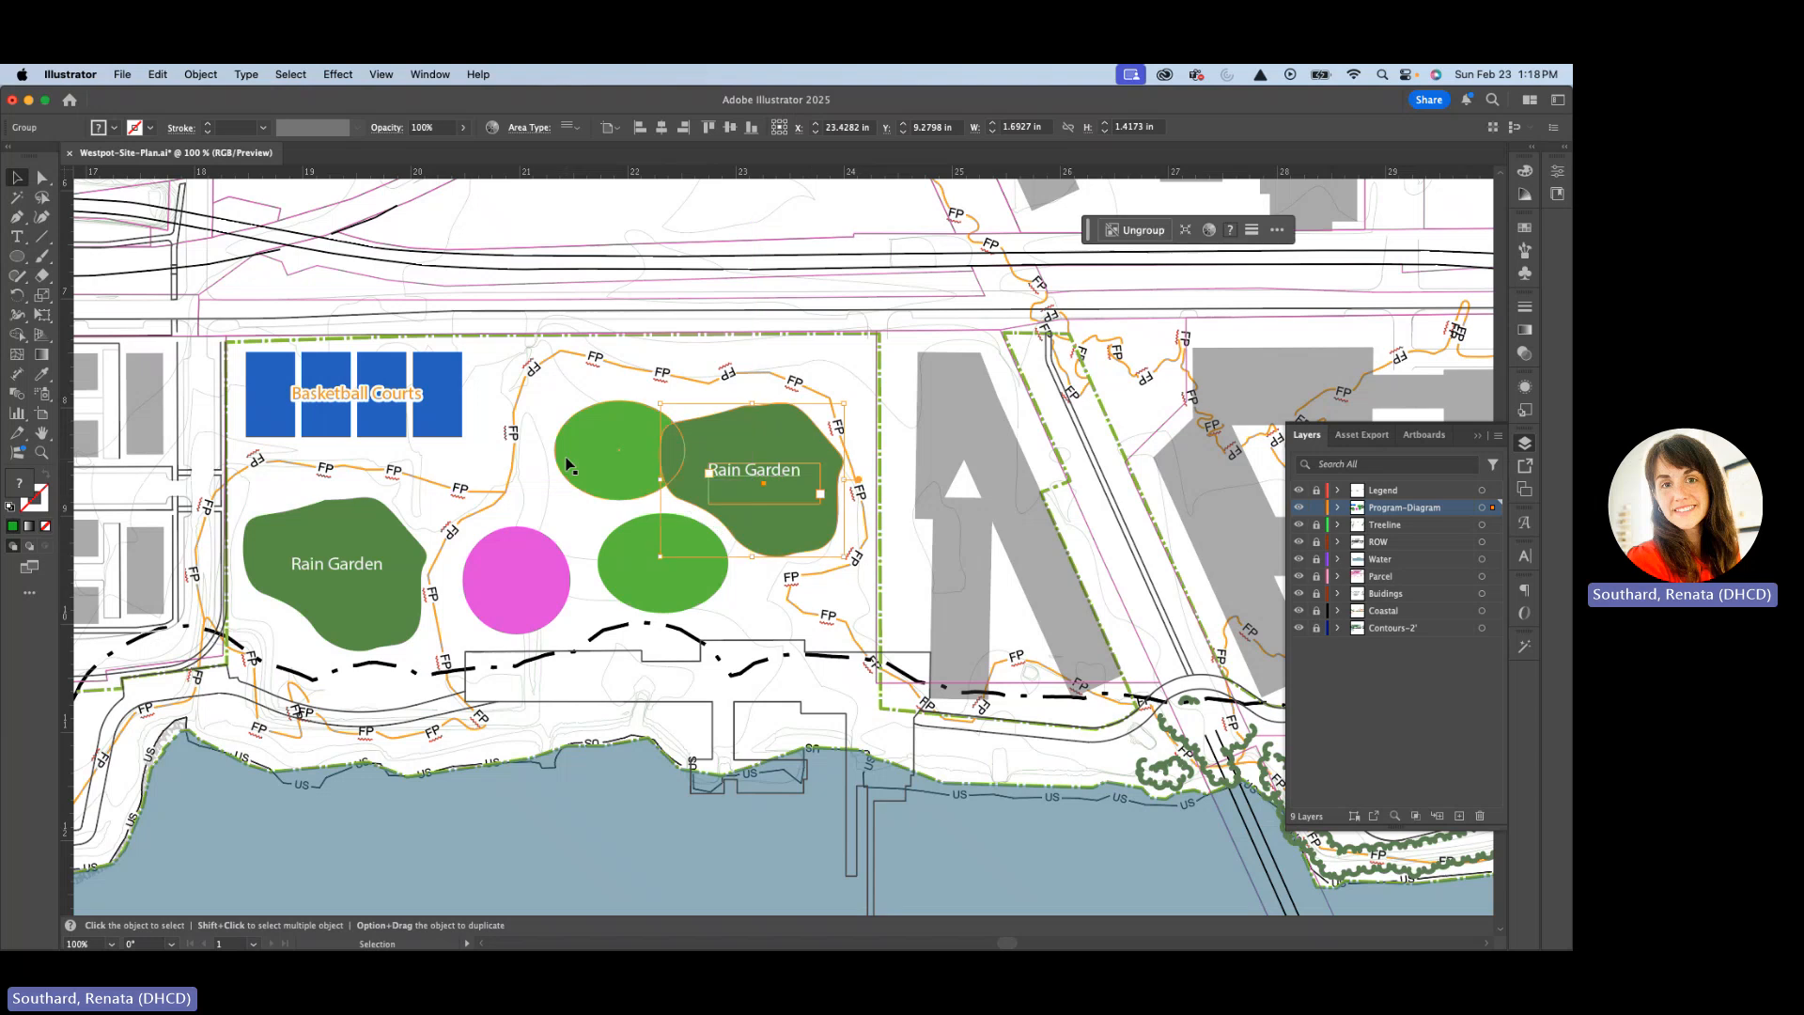
Move both green ellipses clear of the new rain garden and rotate the upper one counter-clockwise so it tilts.
drag(591, 454, 562, 477)
drag(647, 562, 633, 567)
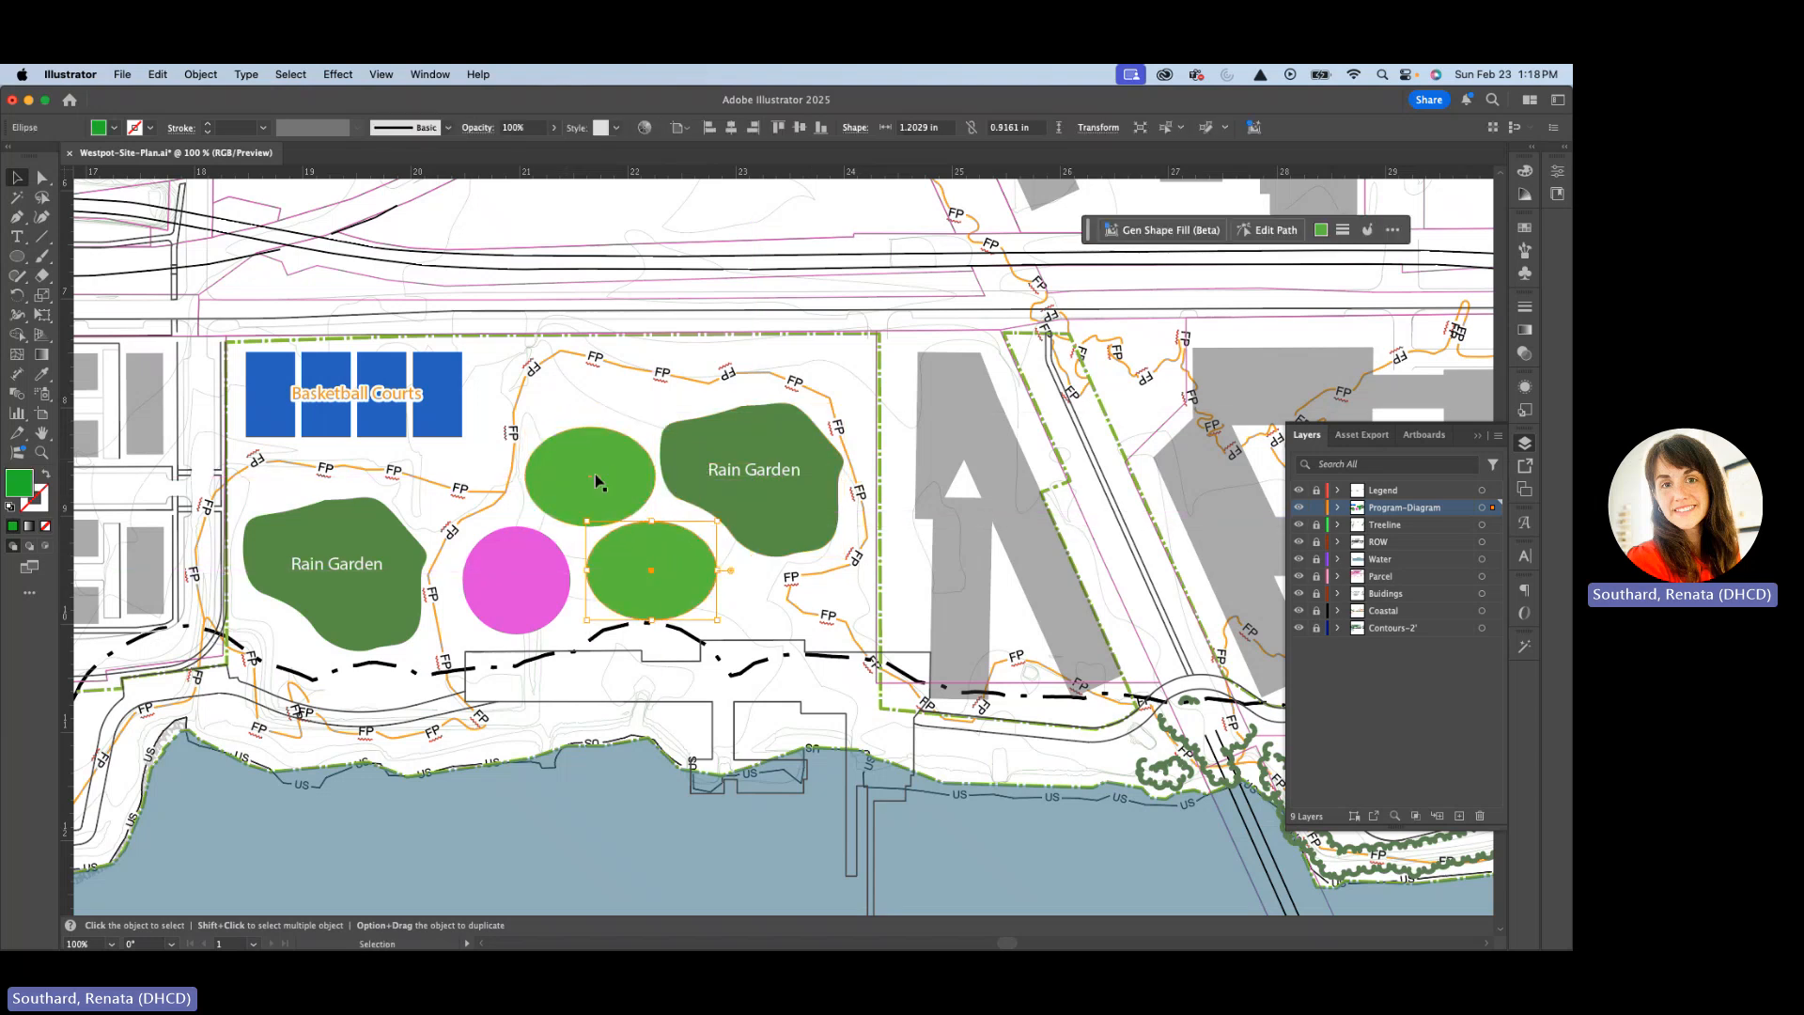
drag(595, 473, 590, 464)
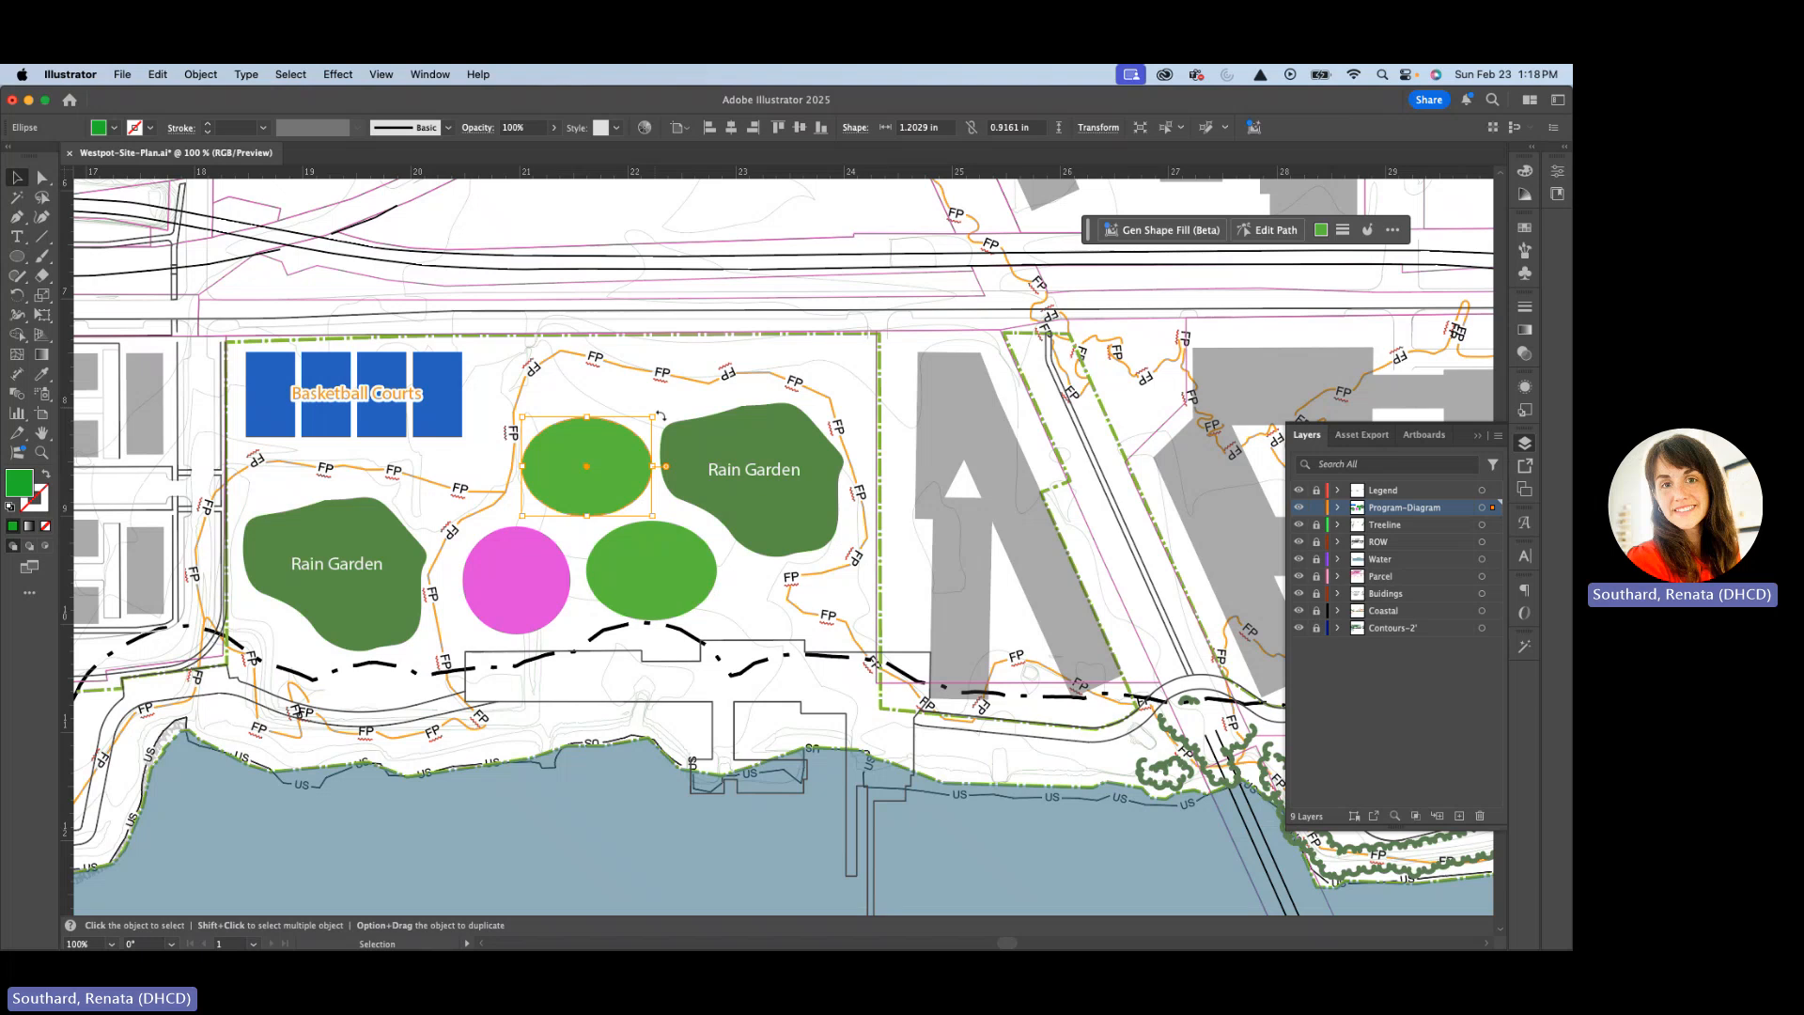
drag(661, 415, 606, 382)
drag(614, 469, 612, 459)
Nudge the lower ellipse and pink circle apart, and enlarge the lower ellipse to about 1.29 by 0.96 in.
click(675, 564)
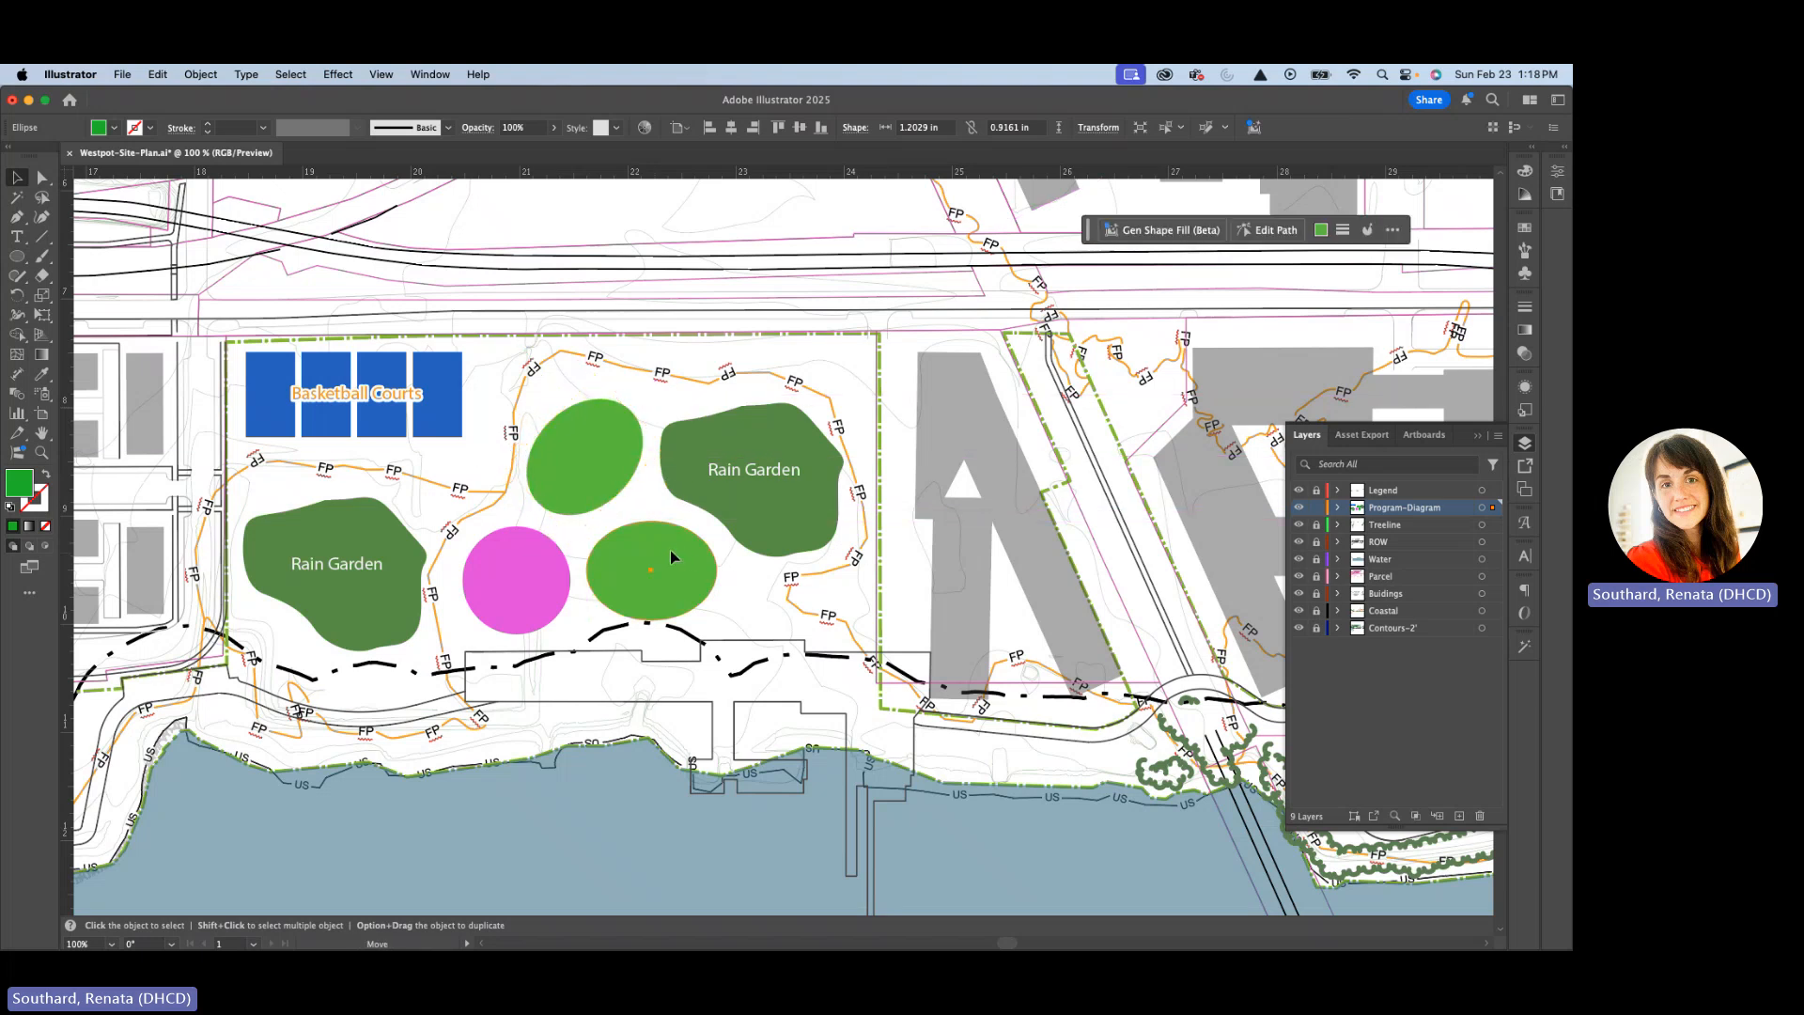
drag(670, 550, 673, 550)
drag(522, 582, 517, 582)
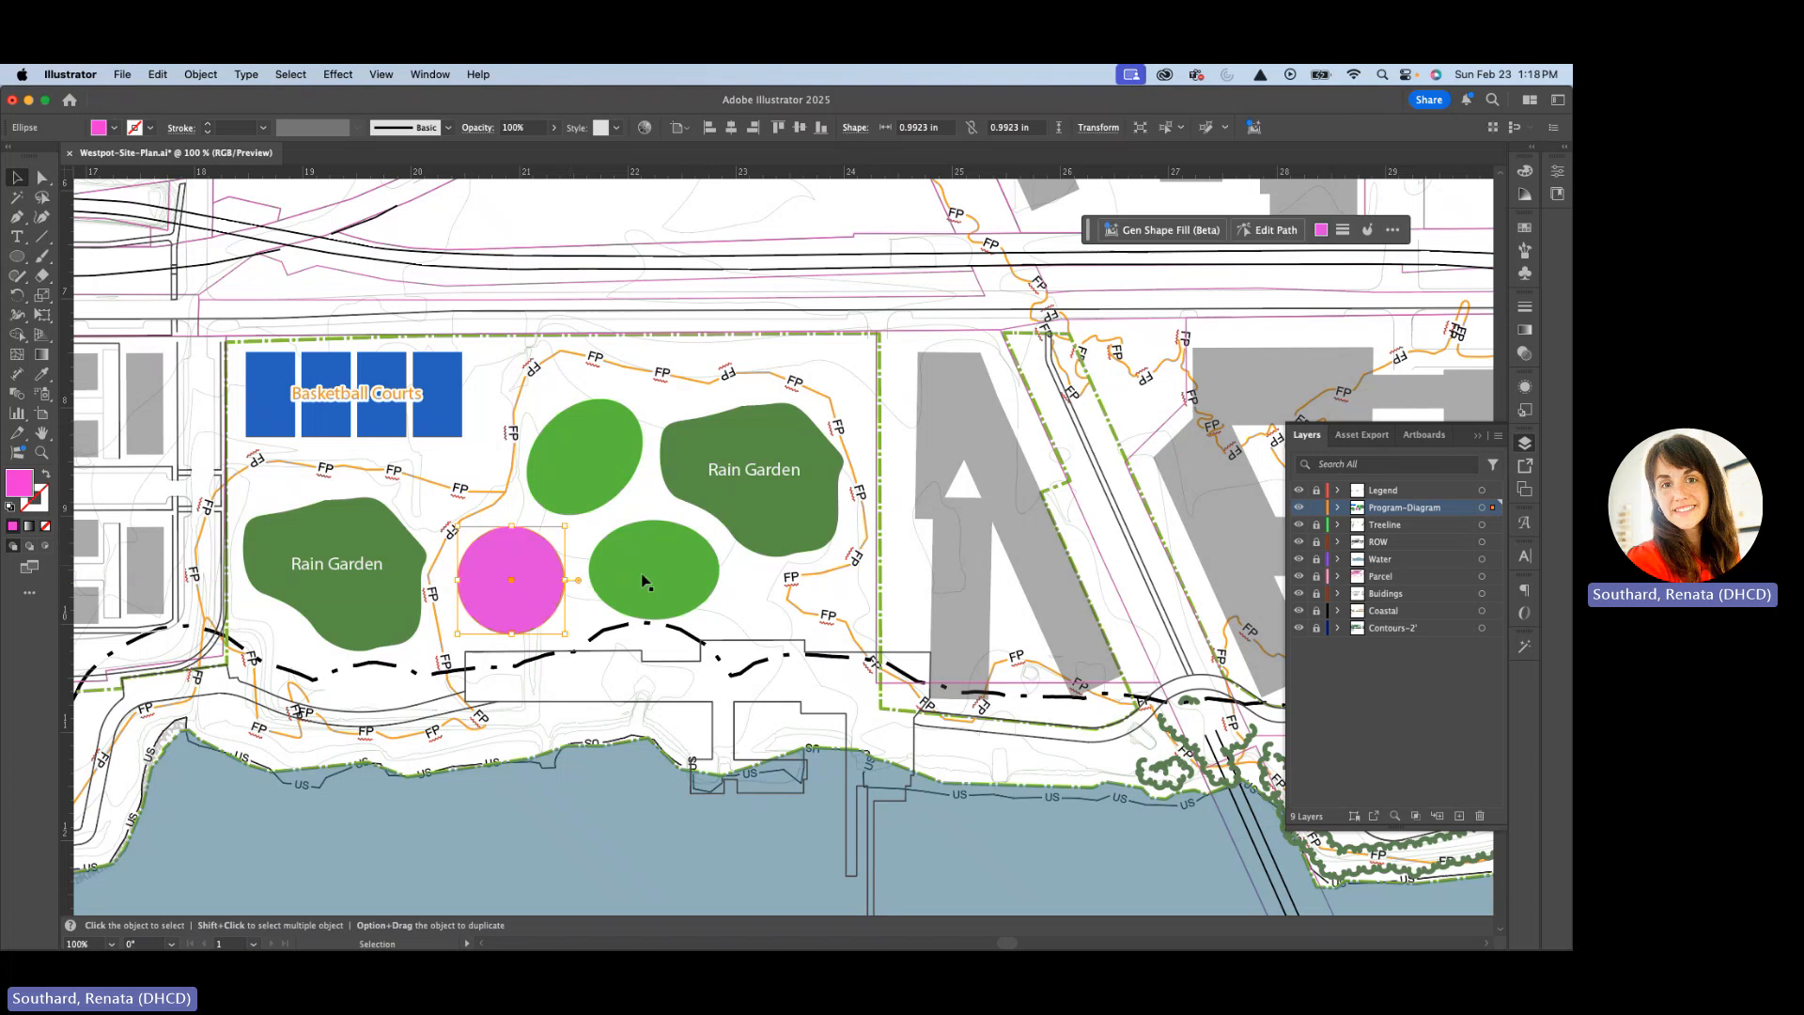
click(706, 591)
drag(718, 620, 688, 605)
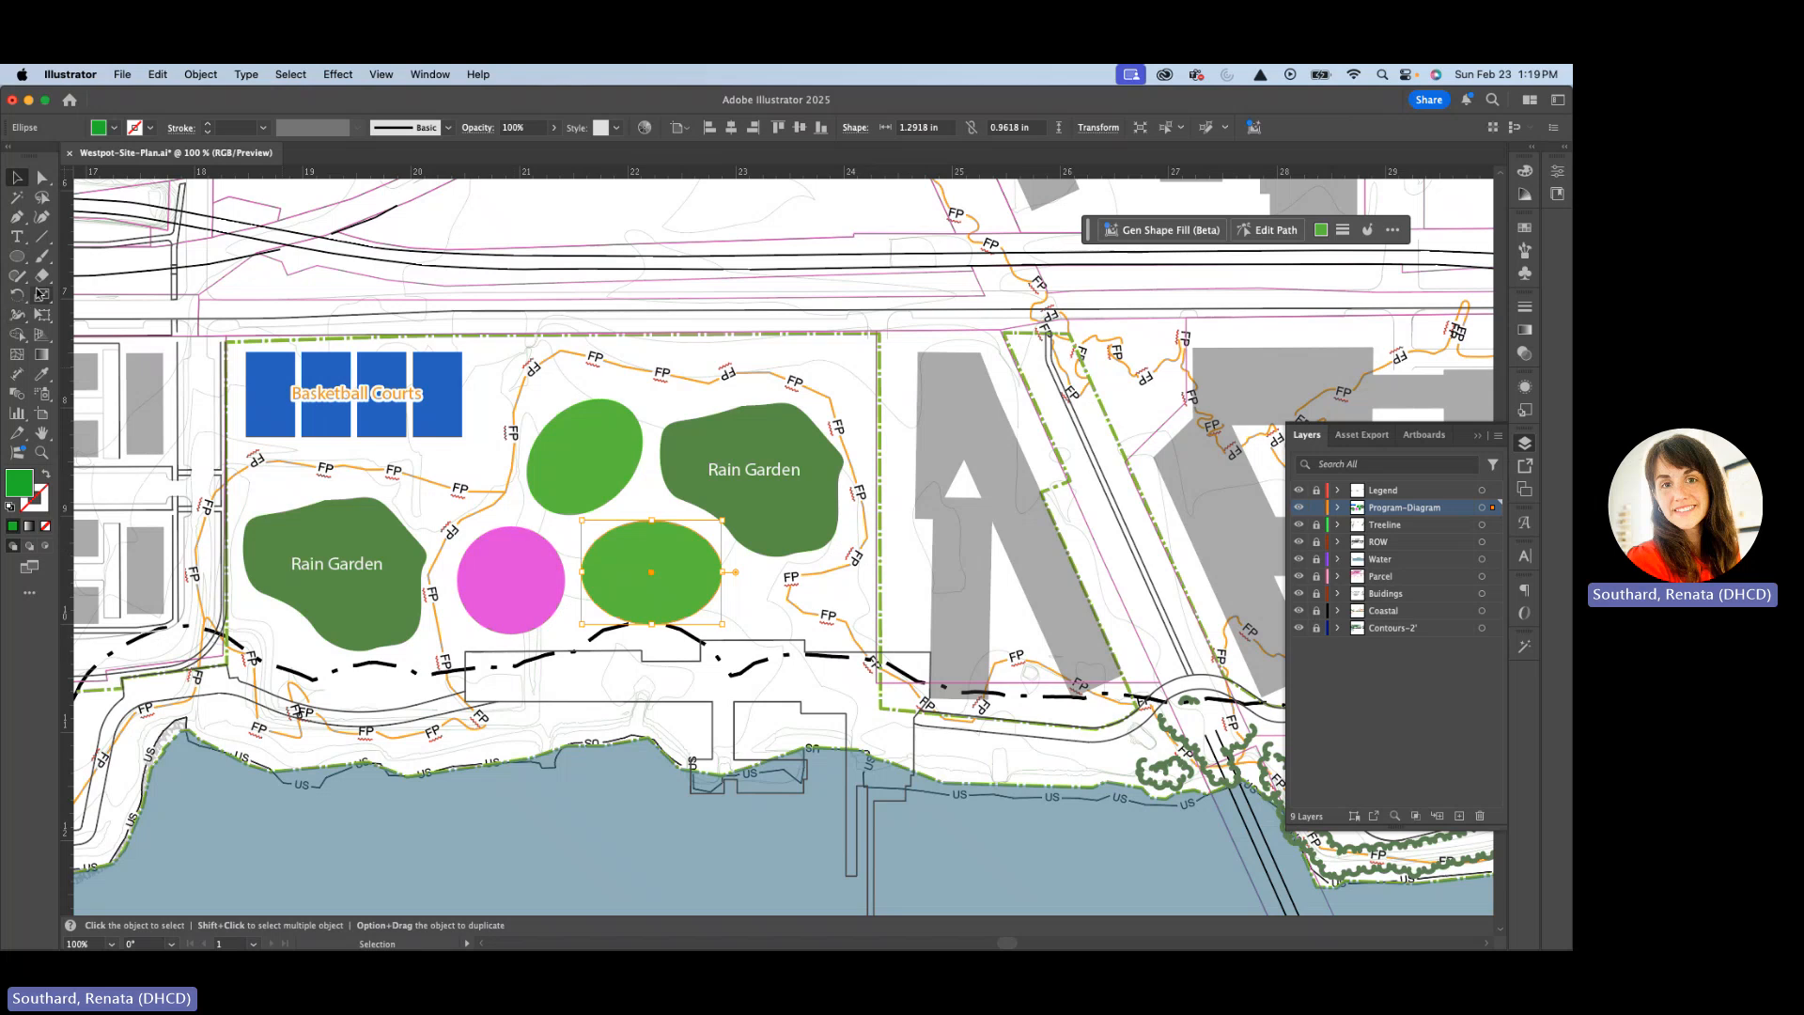
Copy the text label from inside the new Rain Garden group and place the duplicate over the tilted green ellipse.
double_click(772, 477)
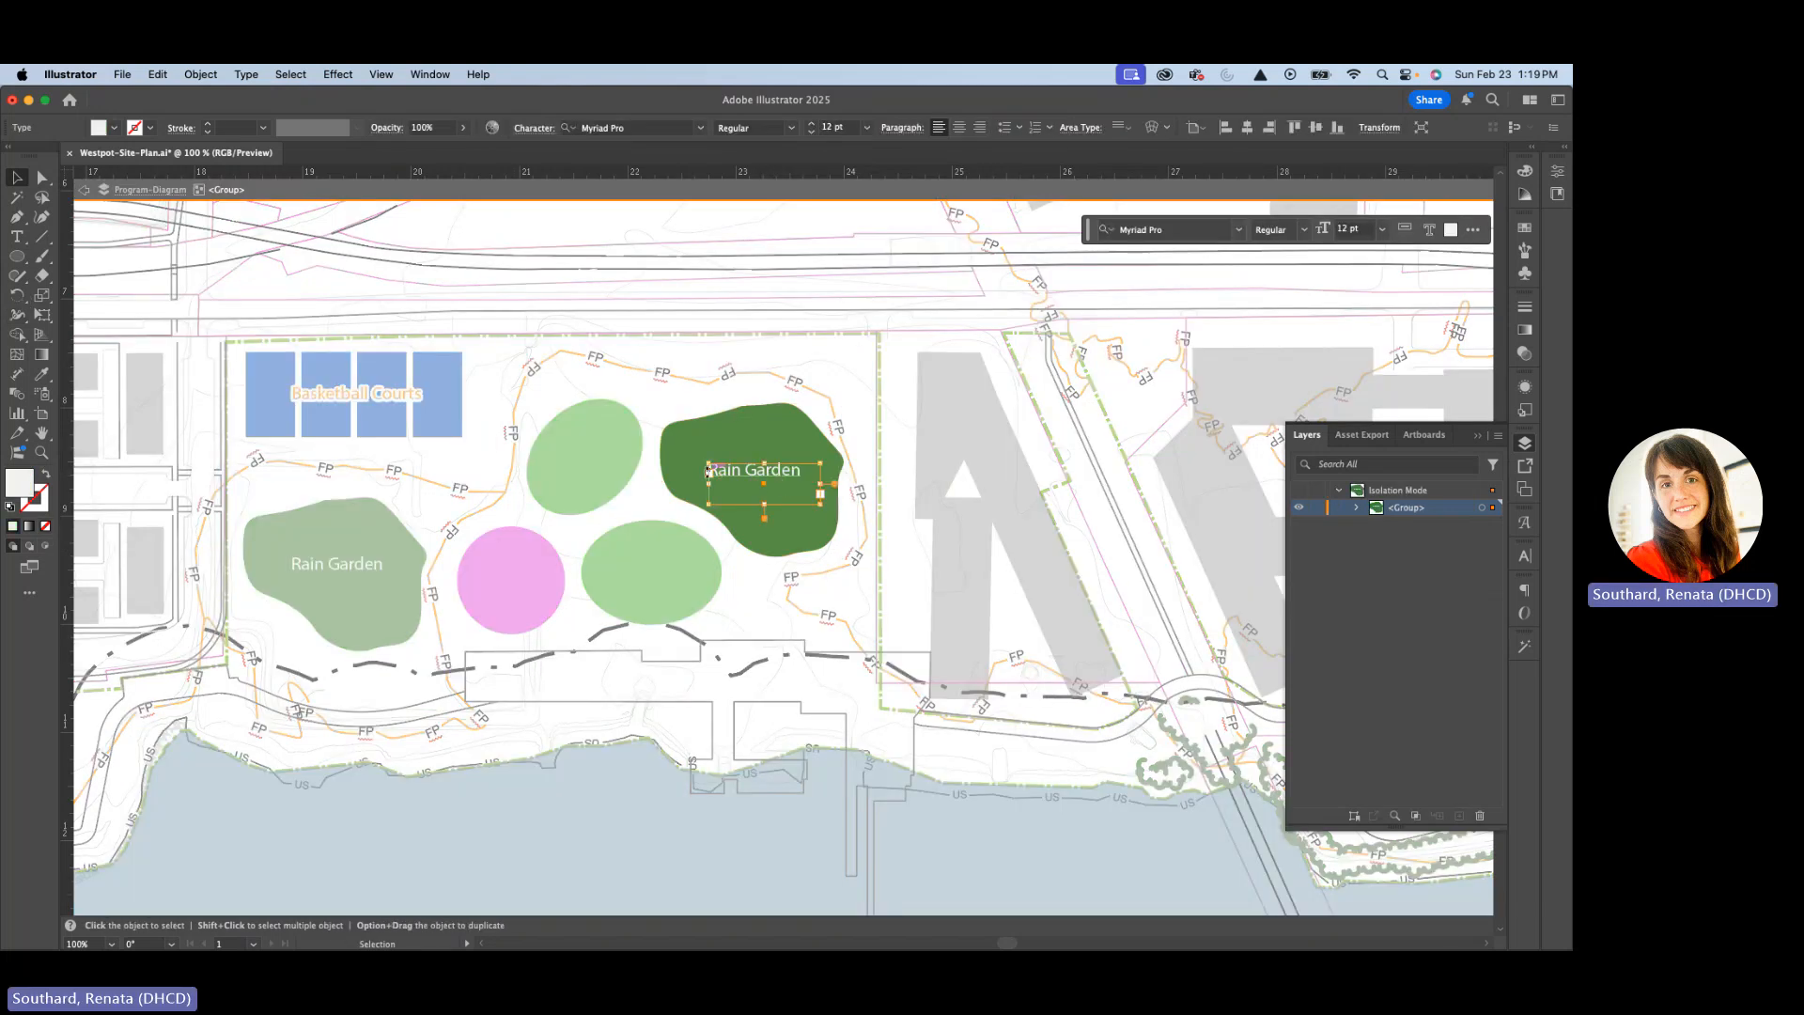
key(Escape)
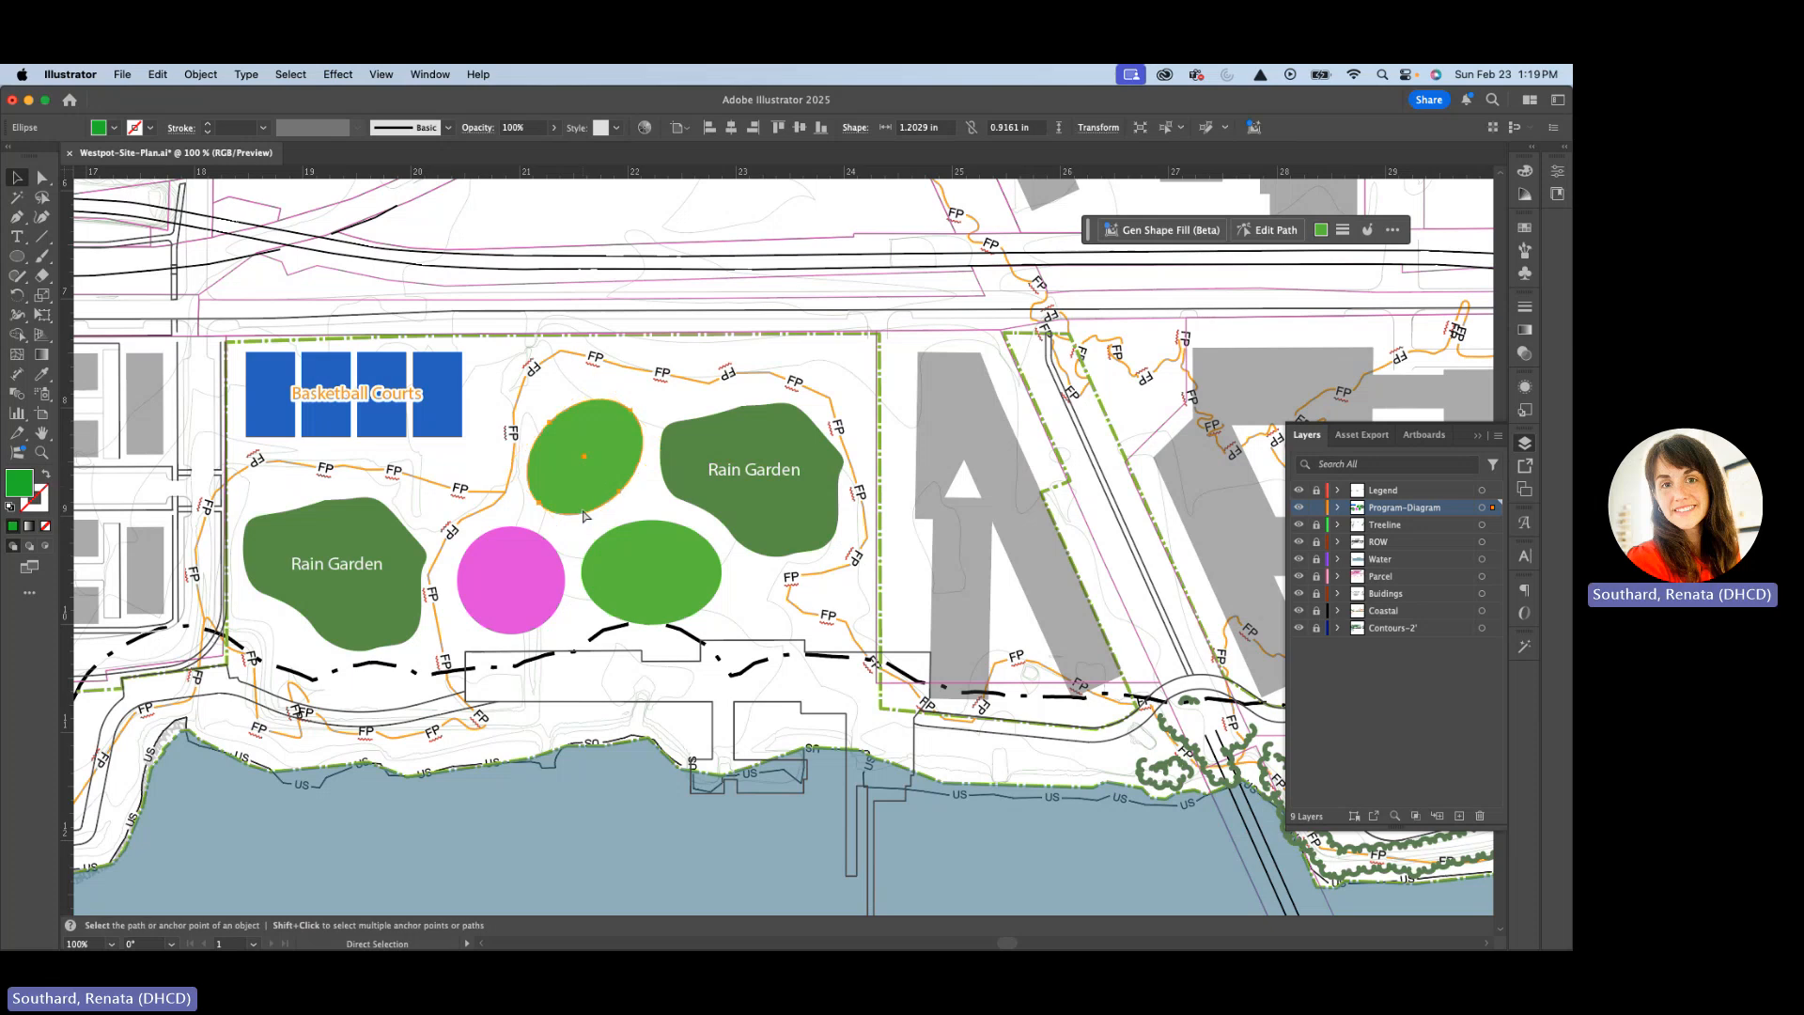
key(super+v)
drag(773, 537, 581, 454)
Replace the duplicated label's text with "Play:" and "2-5 years" on two lines, and centre-align the text.
key(t)
triple_click(581, 454)
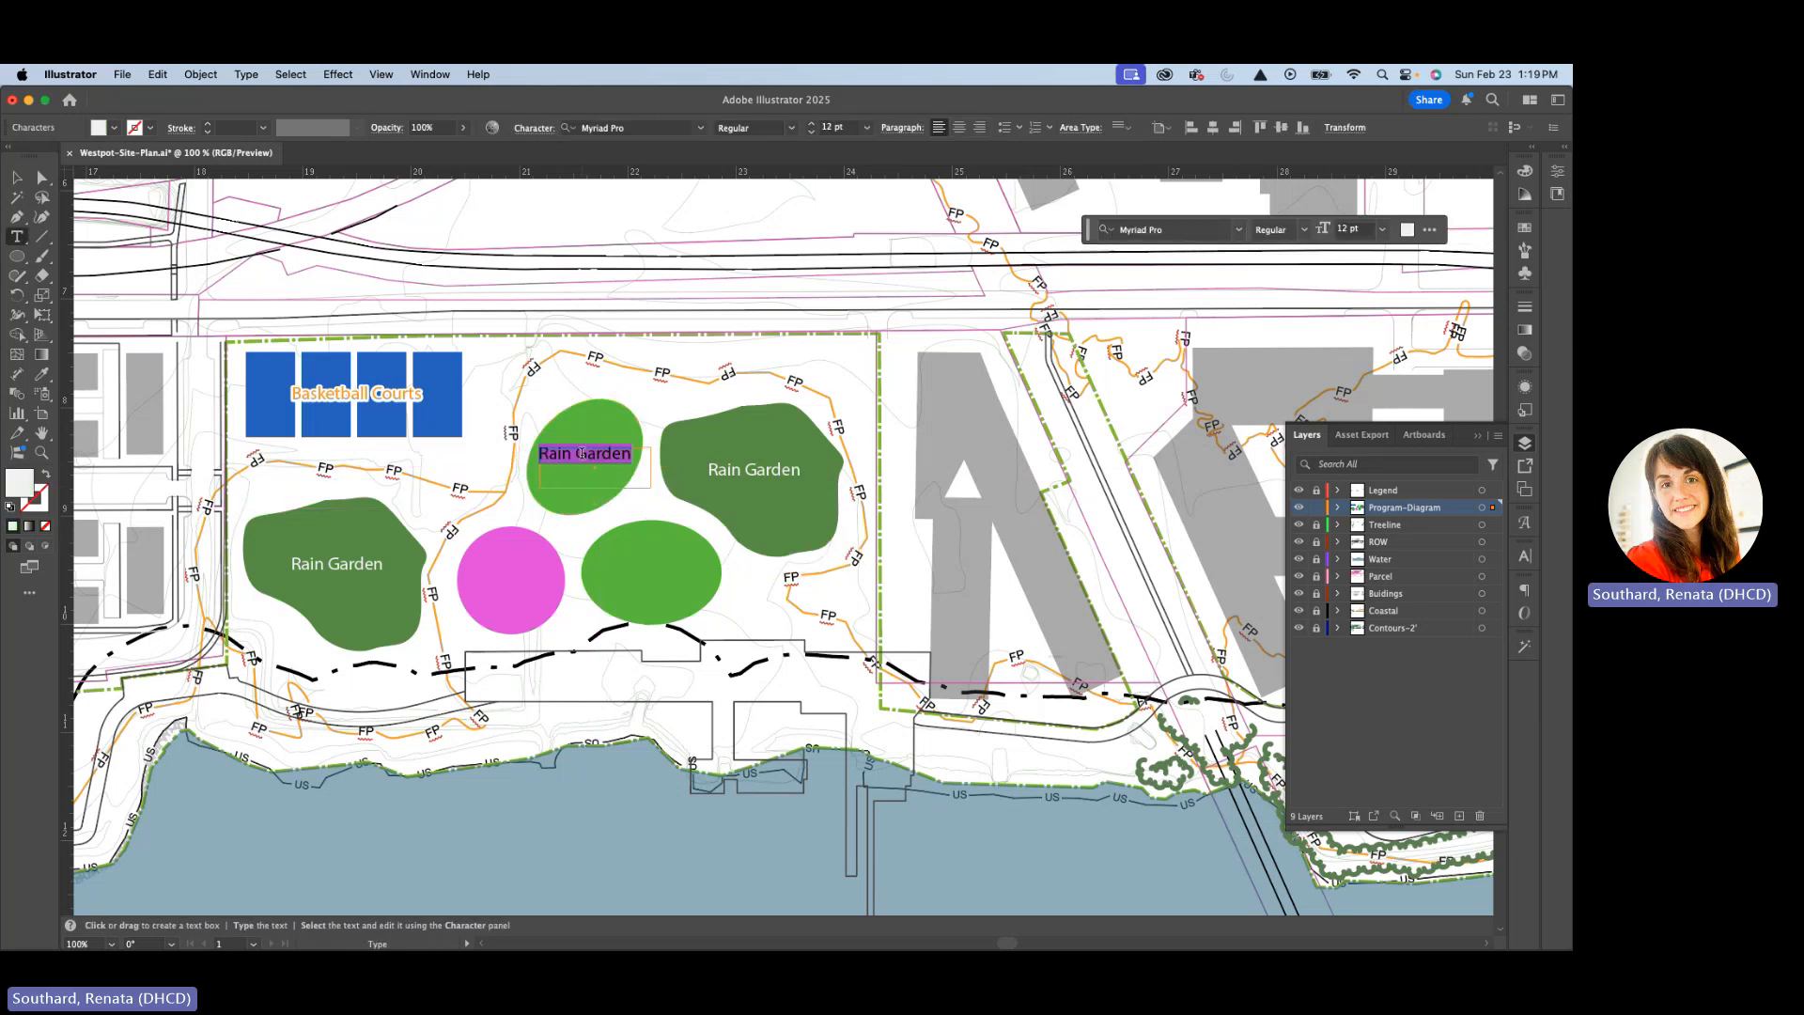
text(Play: 2-5)
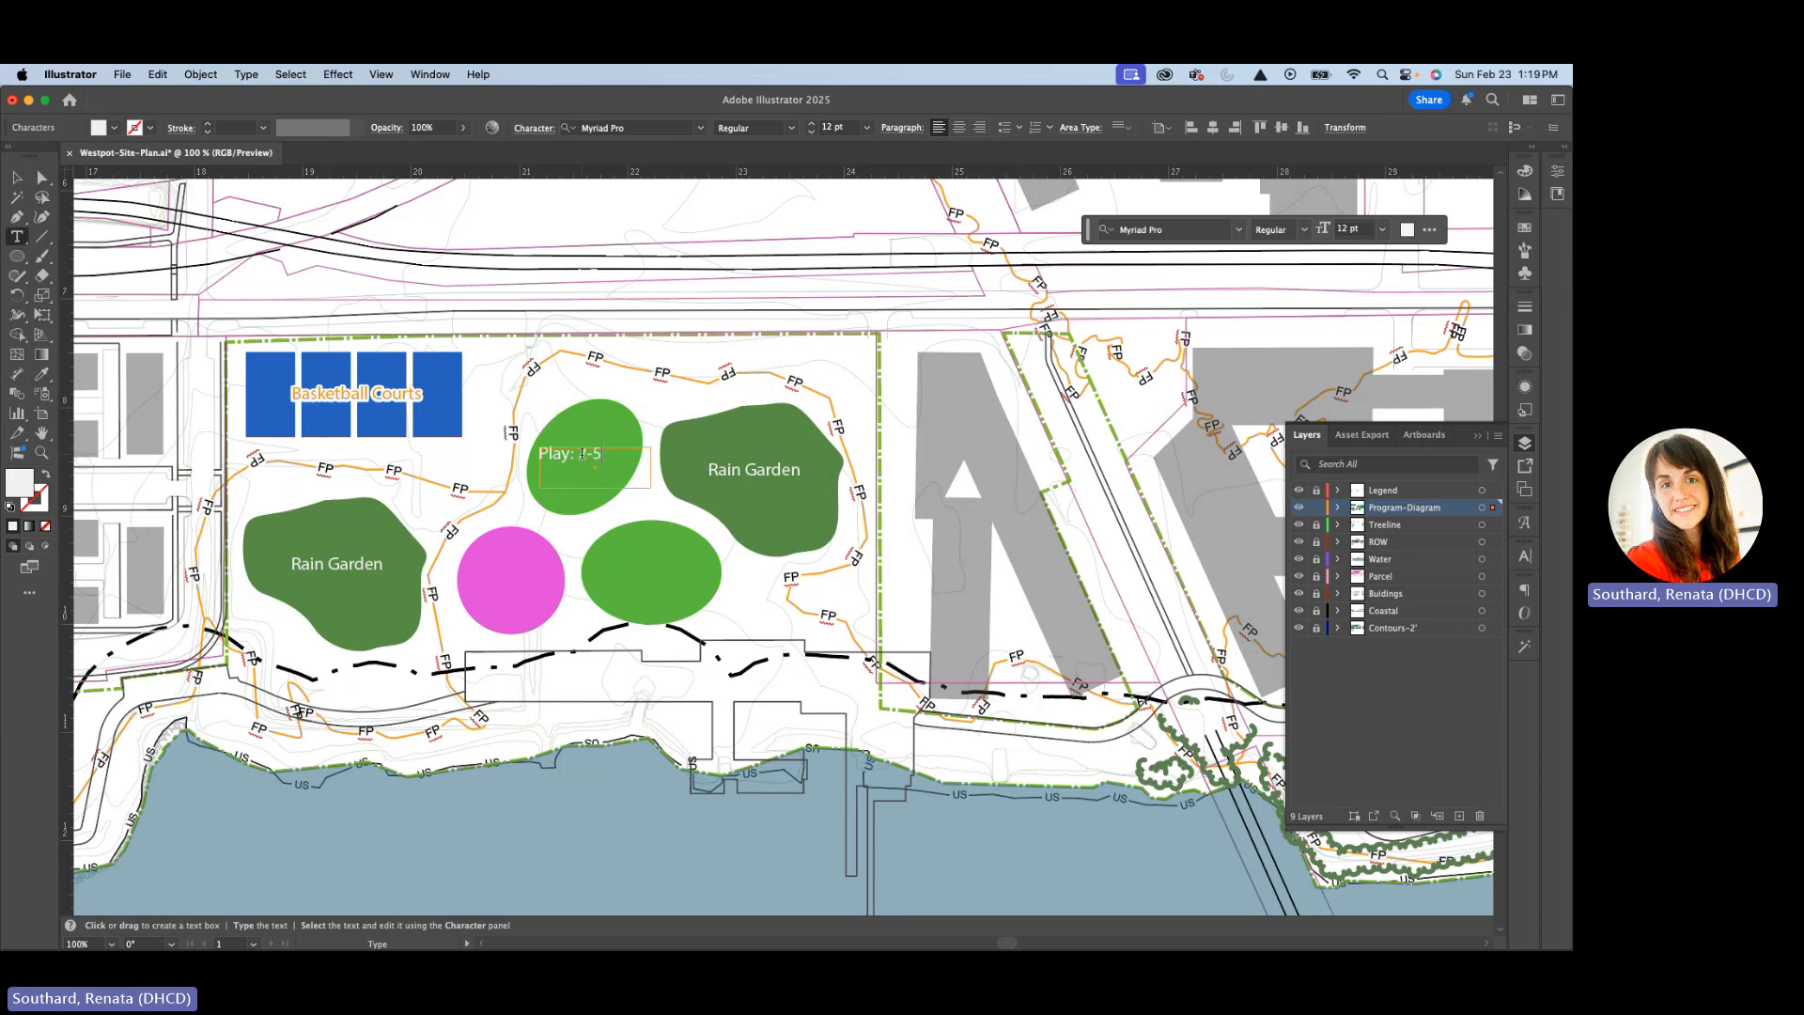
text(y: 1-5 years)
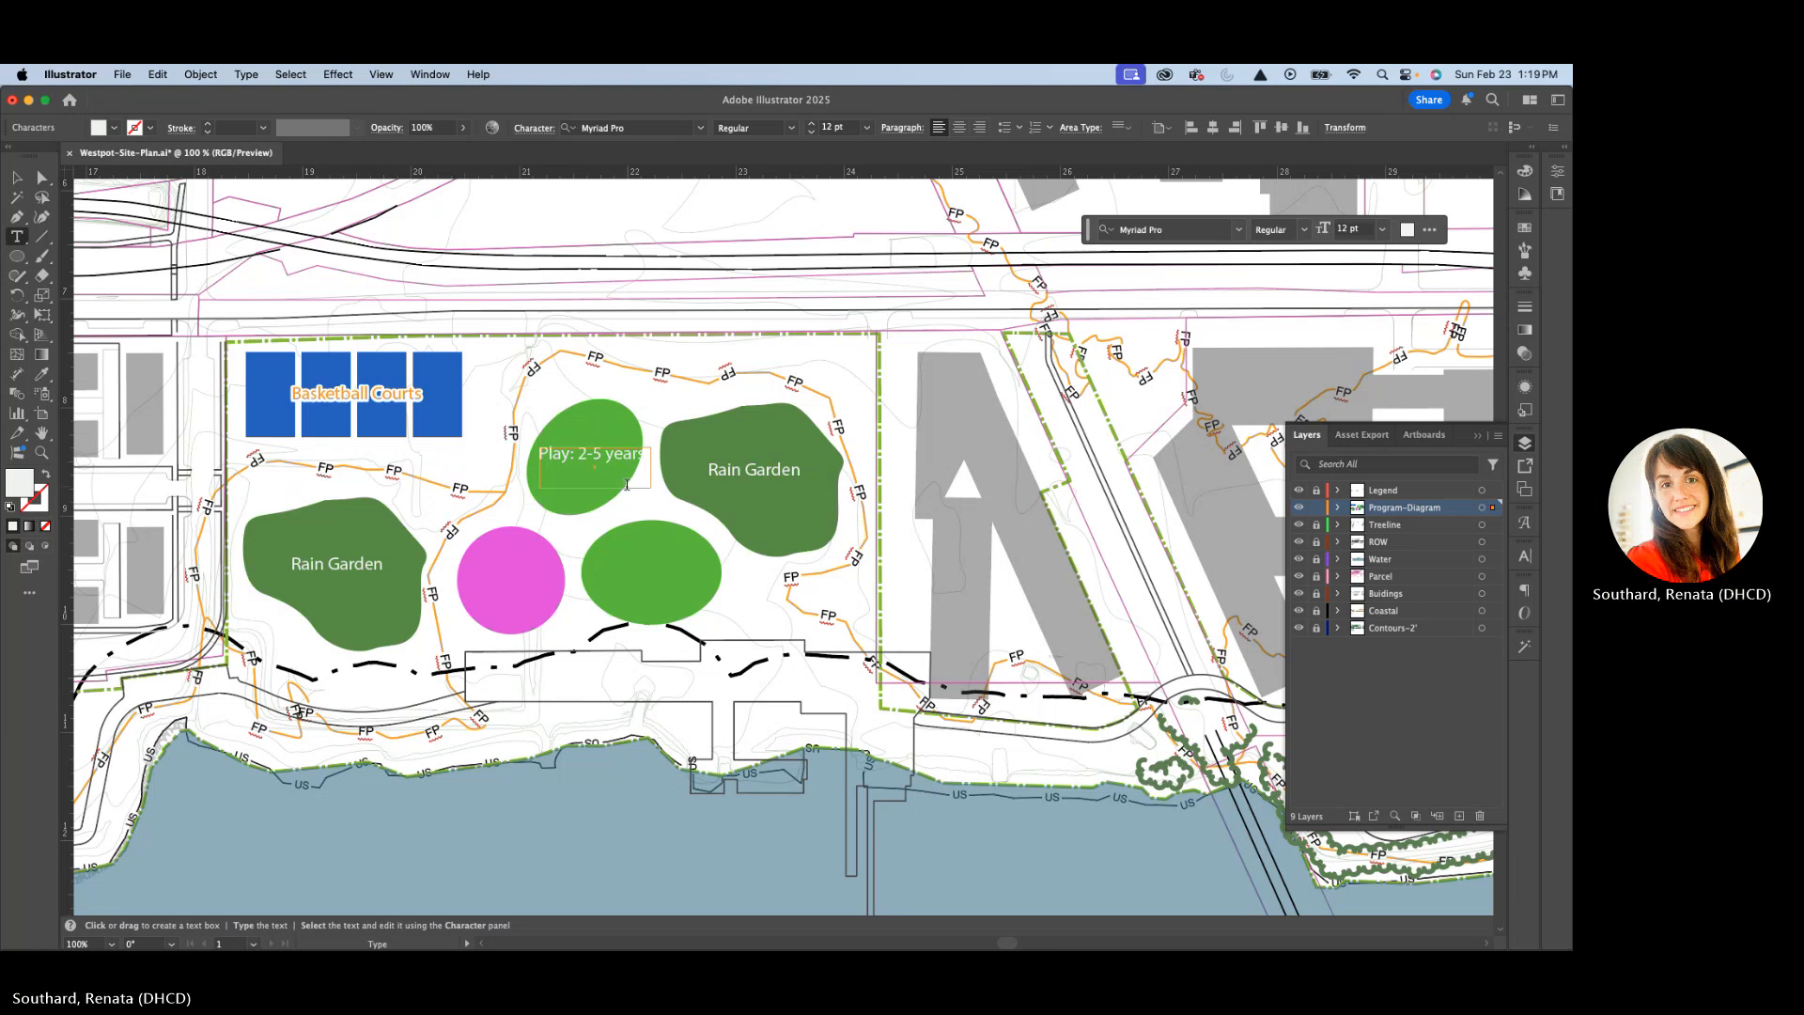
key(Return)
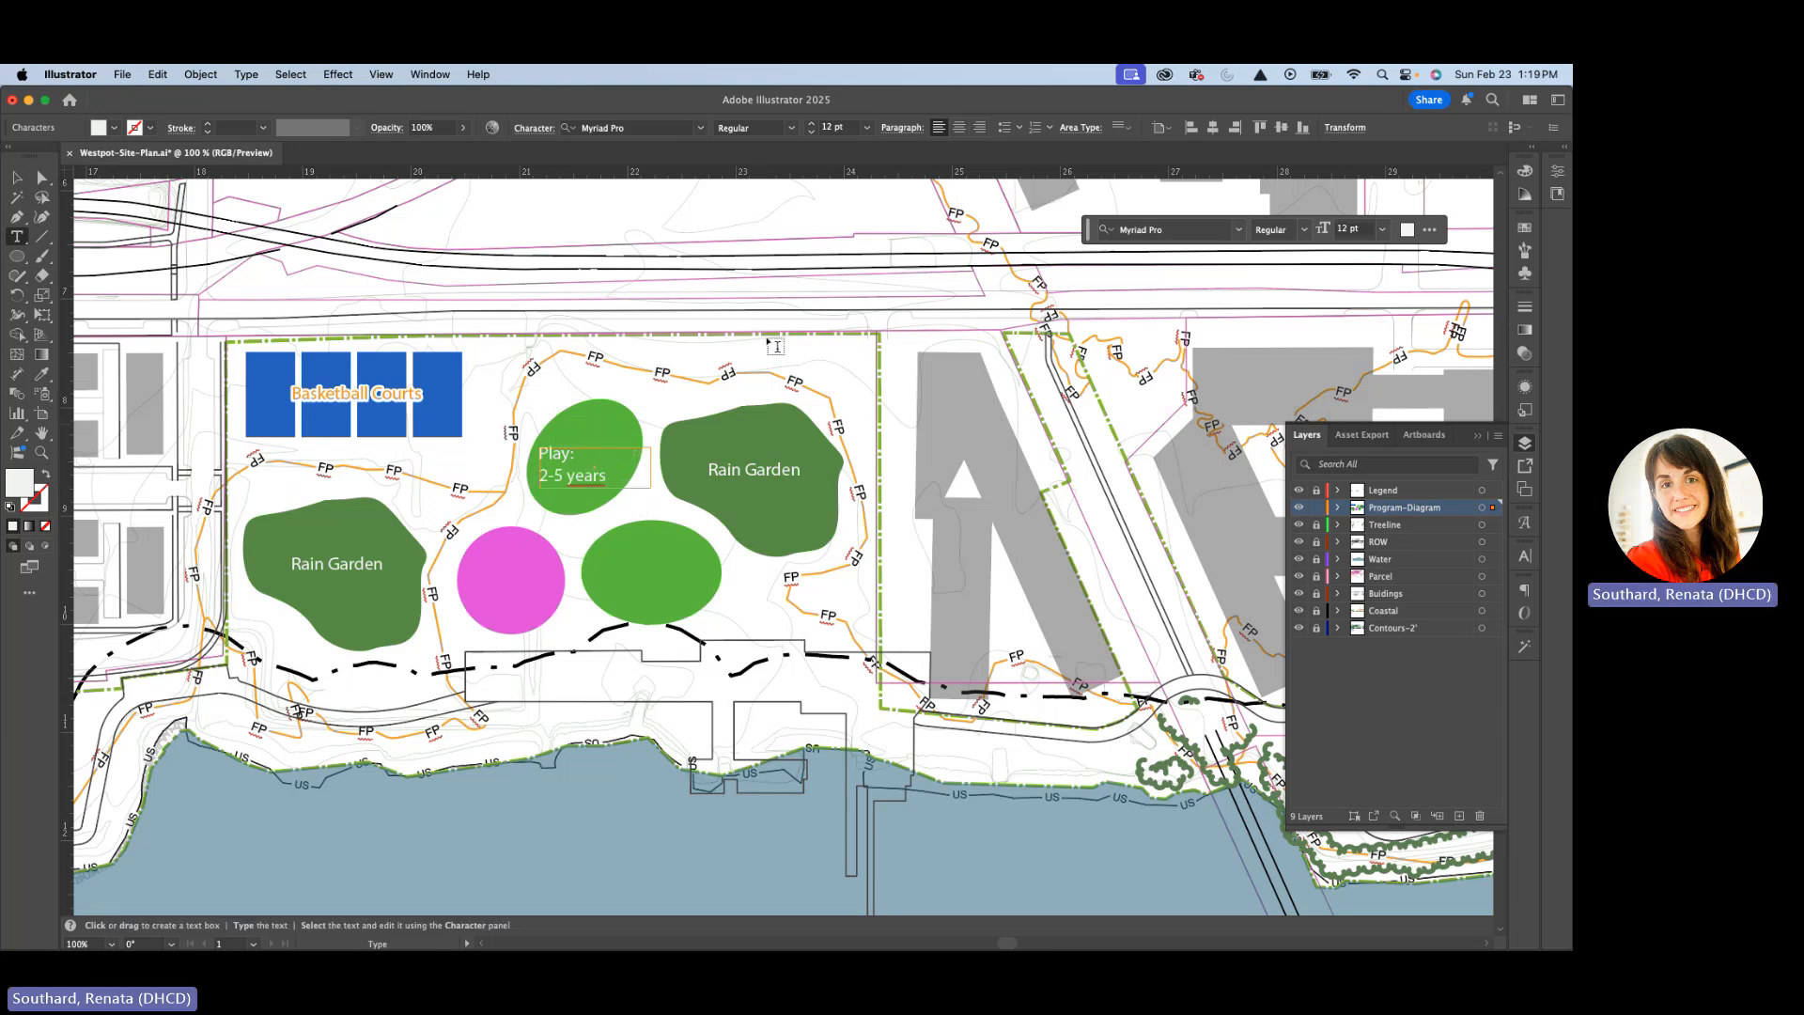
key(Escape)
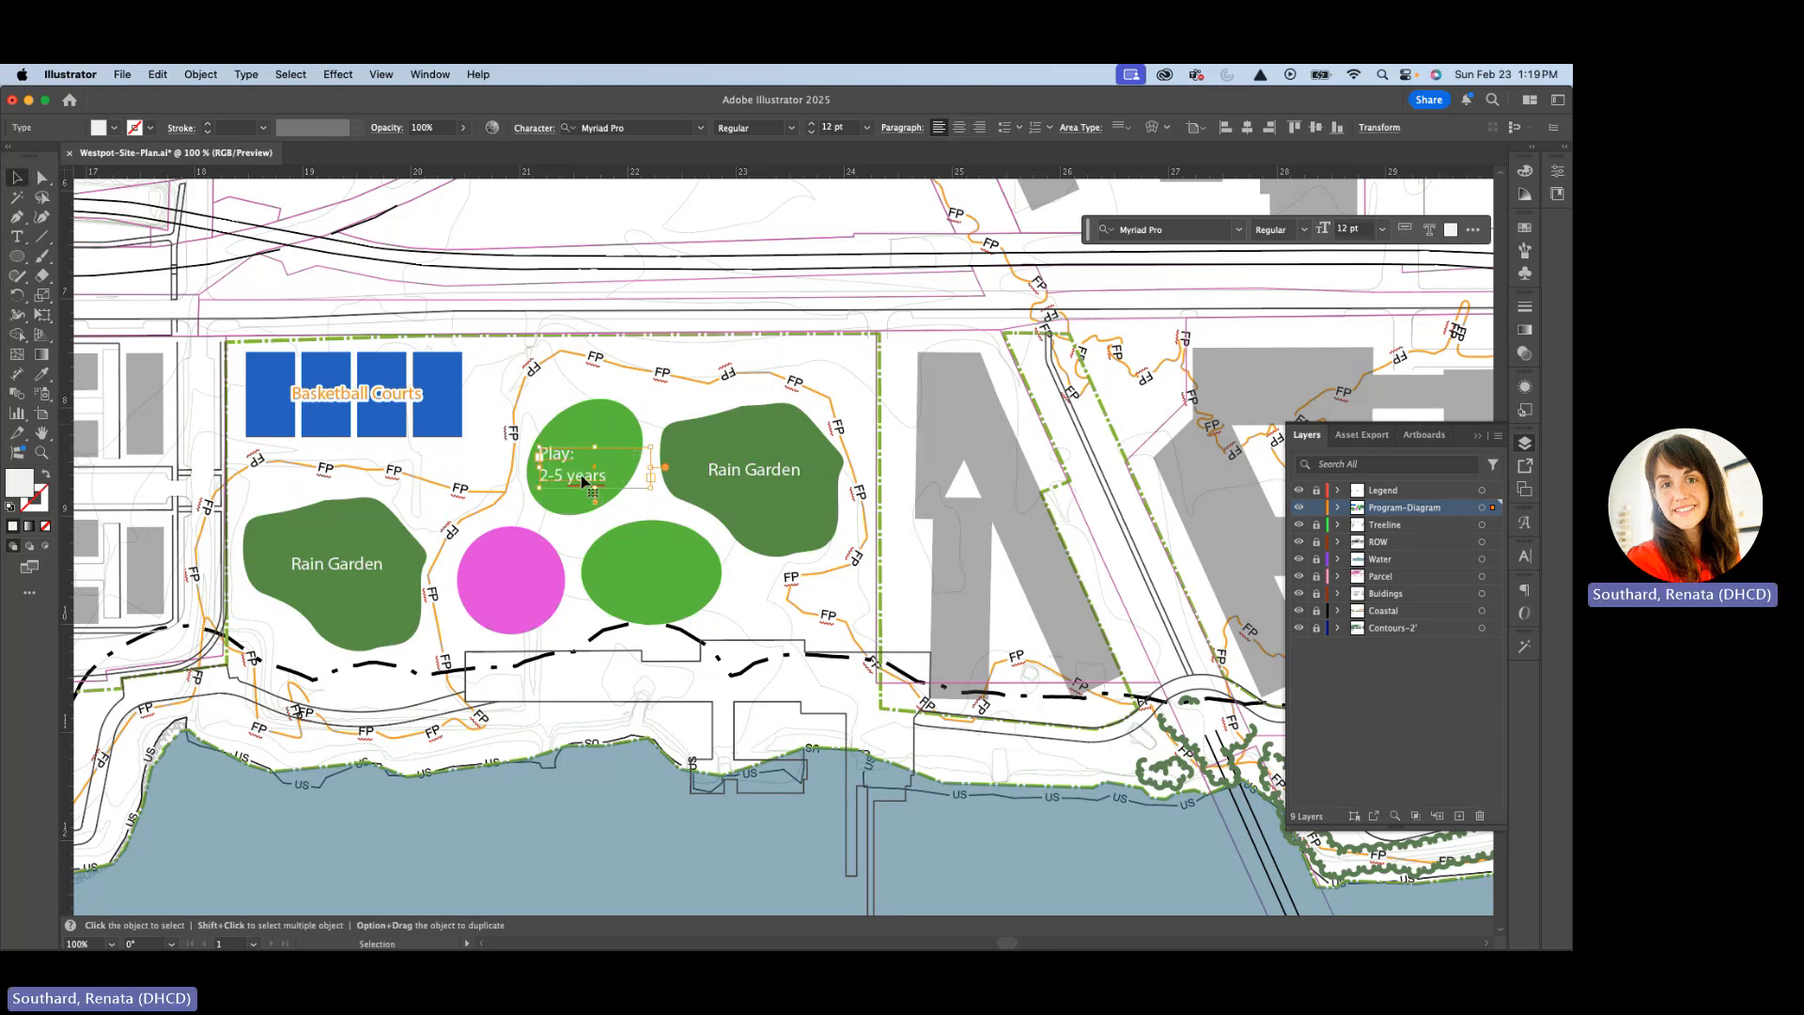
click(959, 127)
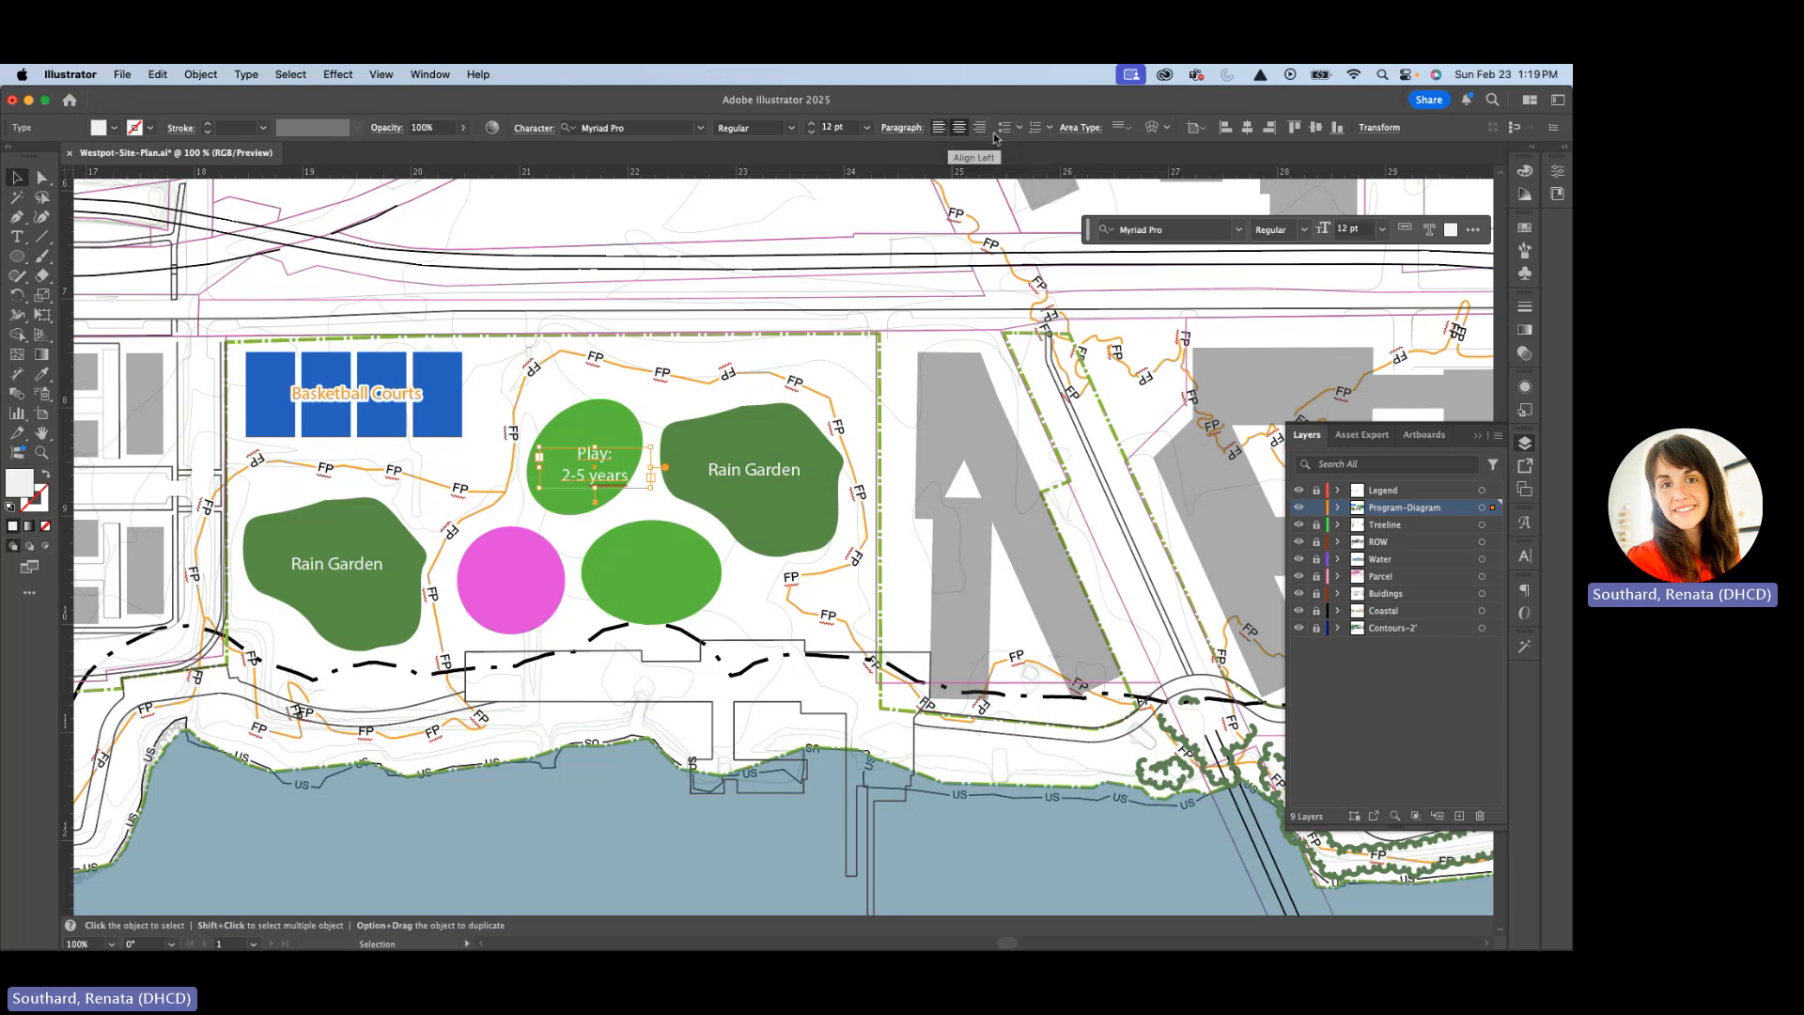
Centre the "Play: 2-5 years" label on the tilted ellipse and paste a copy of it onto the lower green ellipse.
drag(593, 452, 582, 442)
key(super+c)
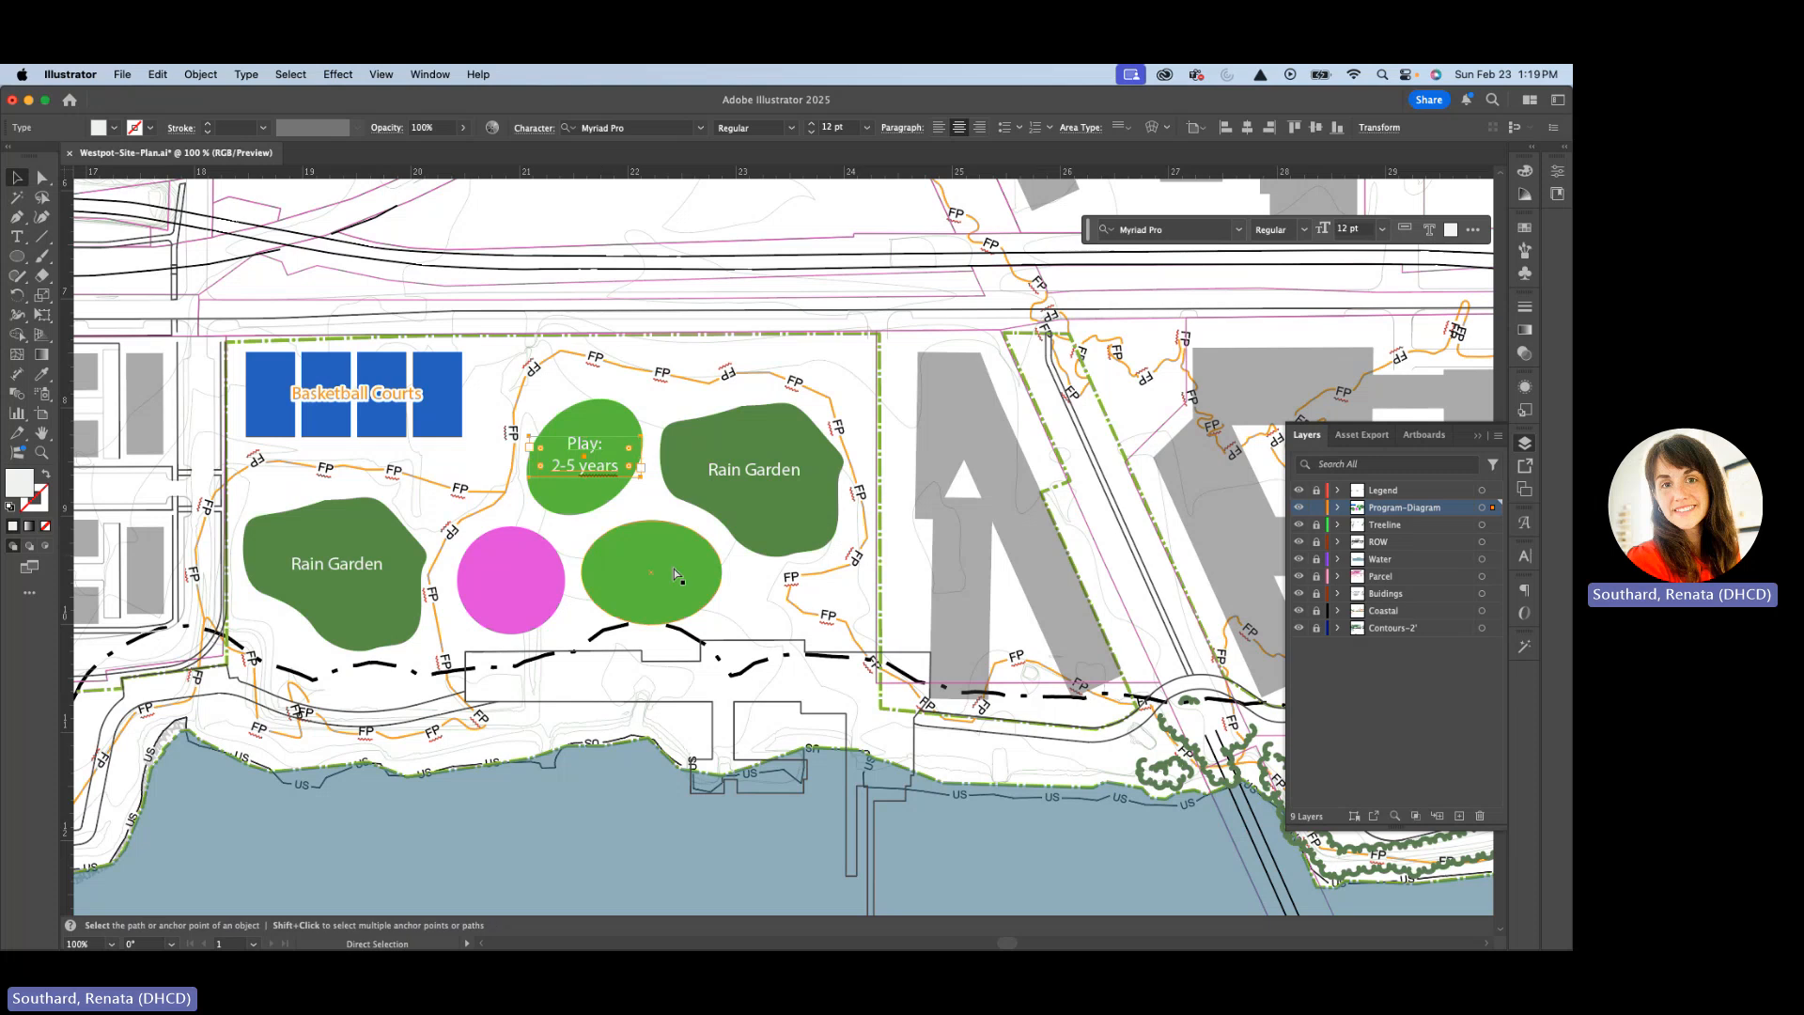
key(super+v)
drag(773, 564, 613, 581)
Change the age range in the lower green ellipse's label to "6-12".
double_click(635, 590)
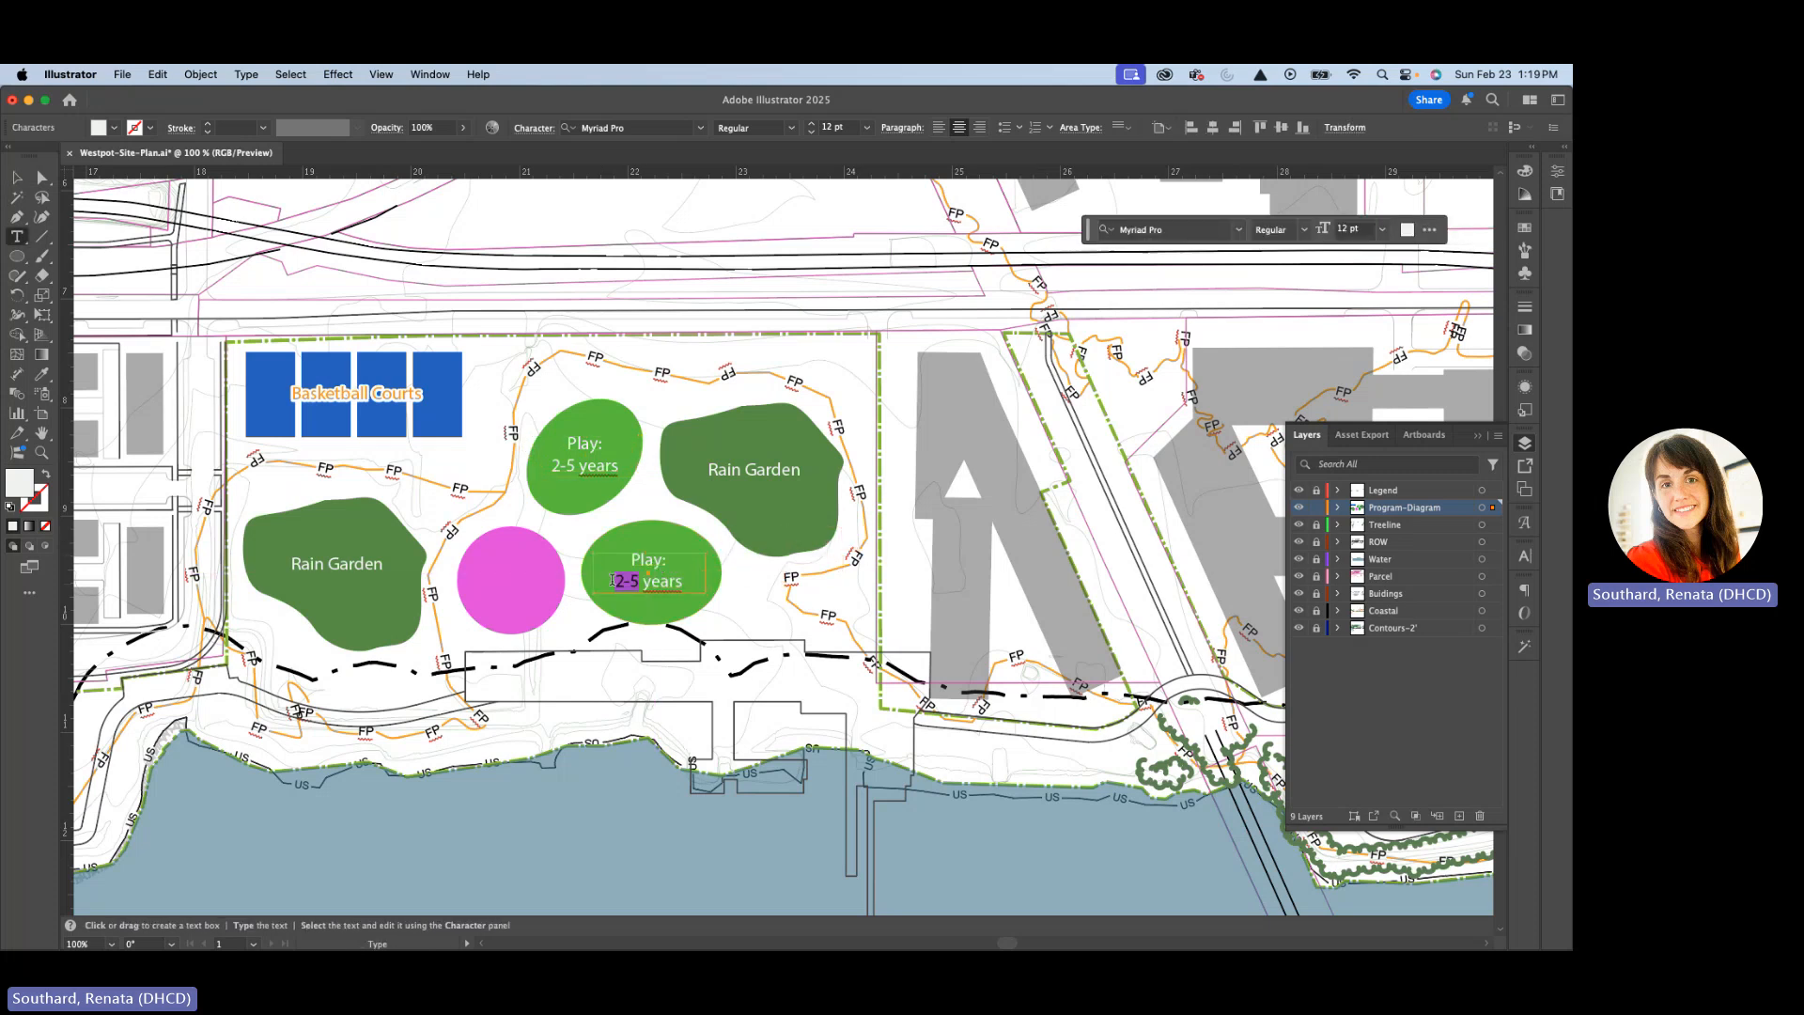
text(6-12)
click(18, 178)
click(555, 529)
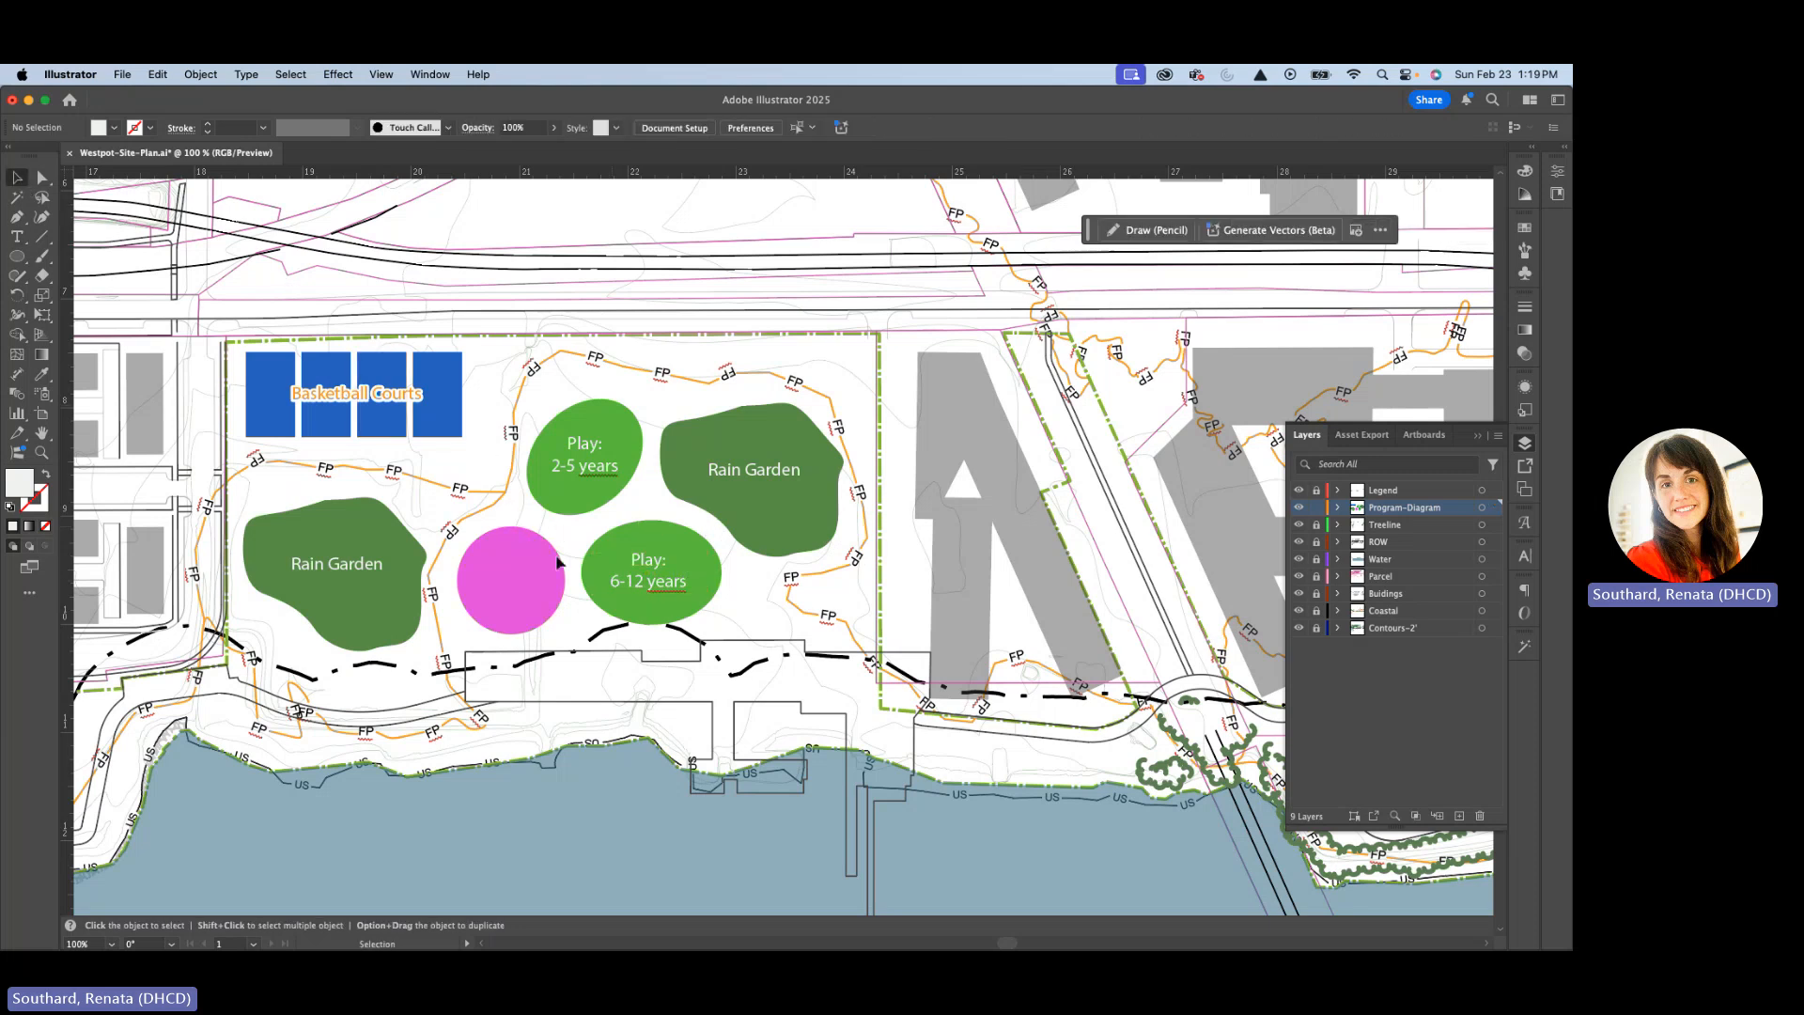
Paste another copy of the play label onto the pink circle and replace its text with "Pavillion".
key(super+v)
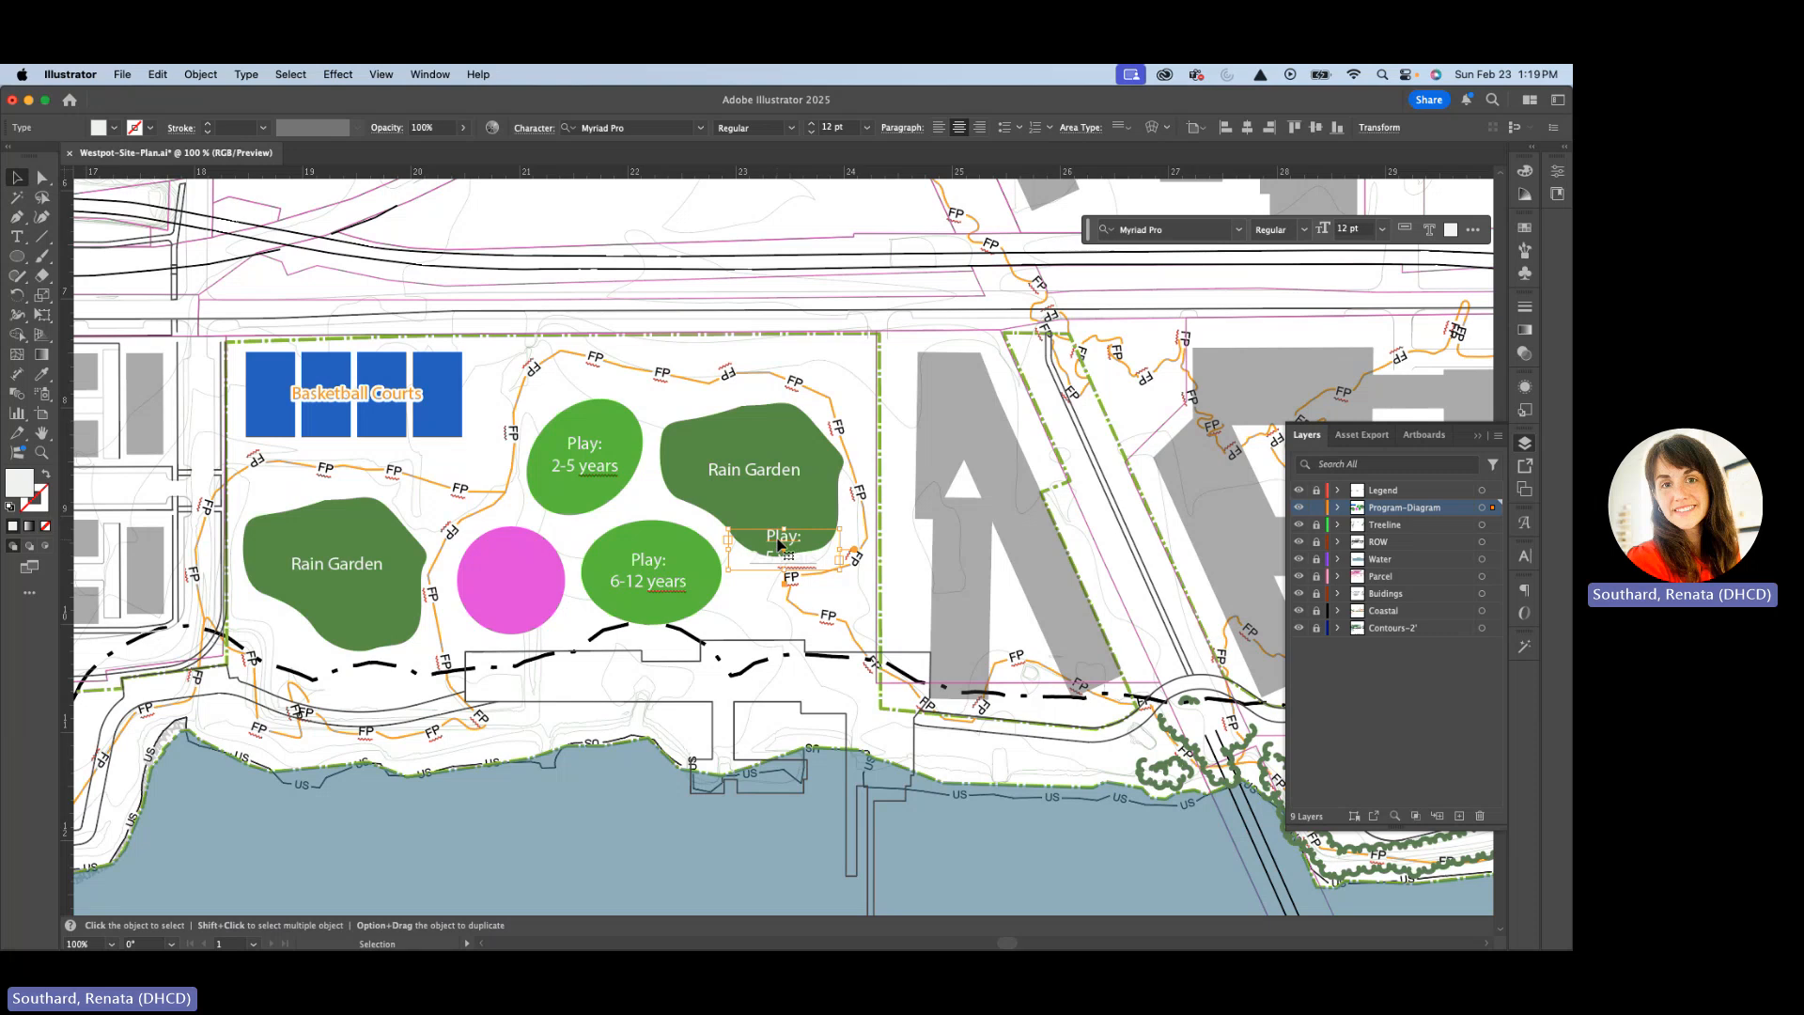
drag(779, 545, 504, 580)
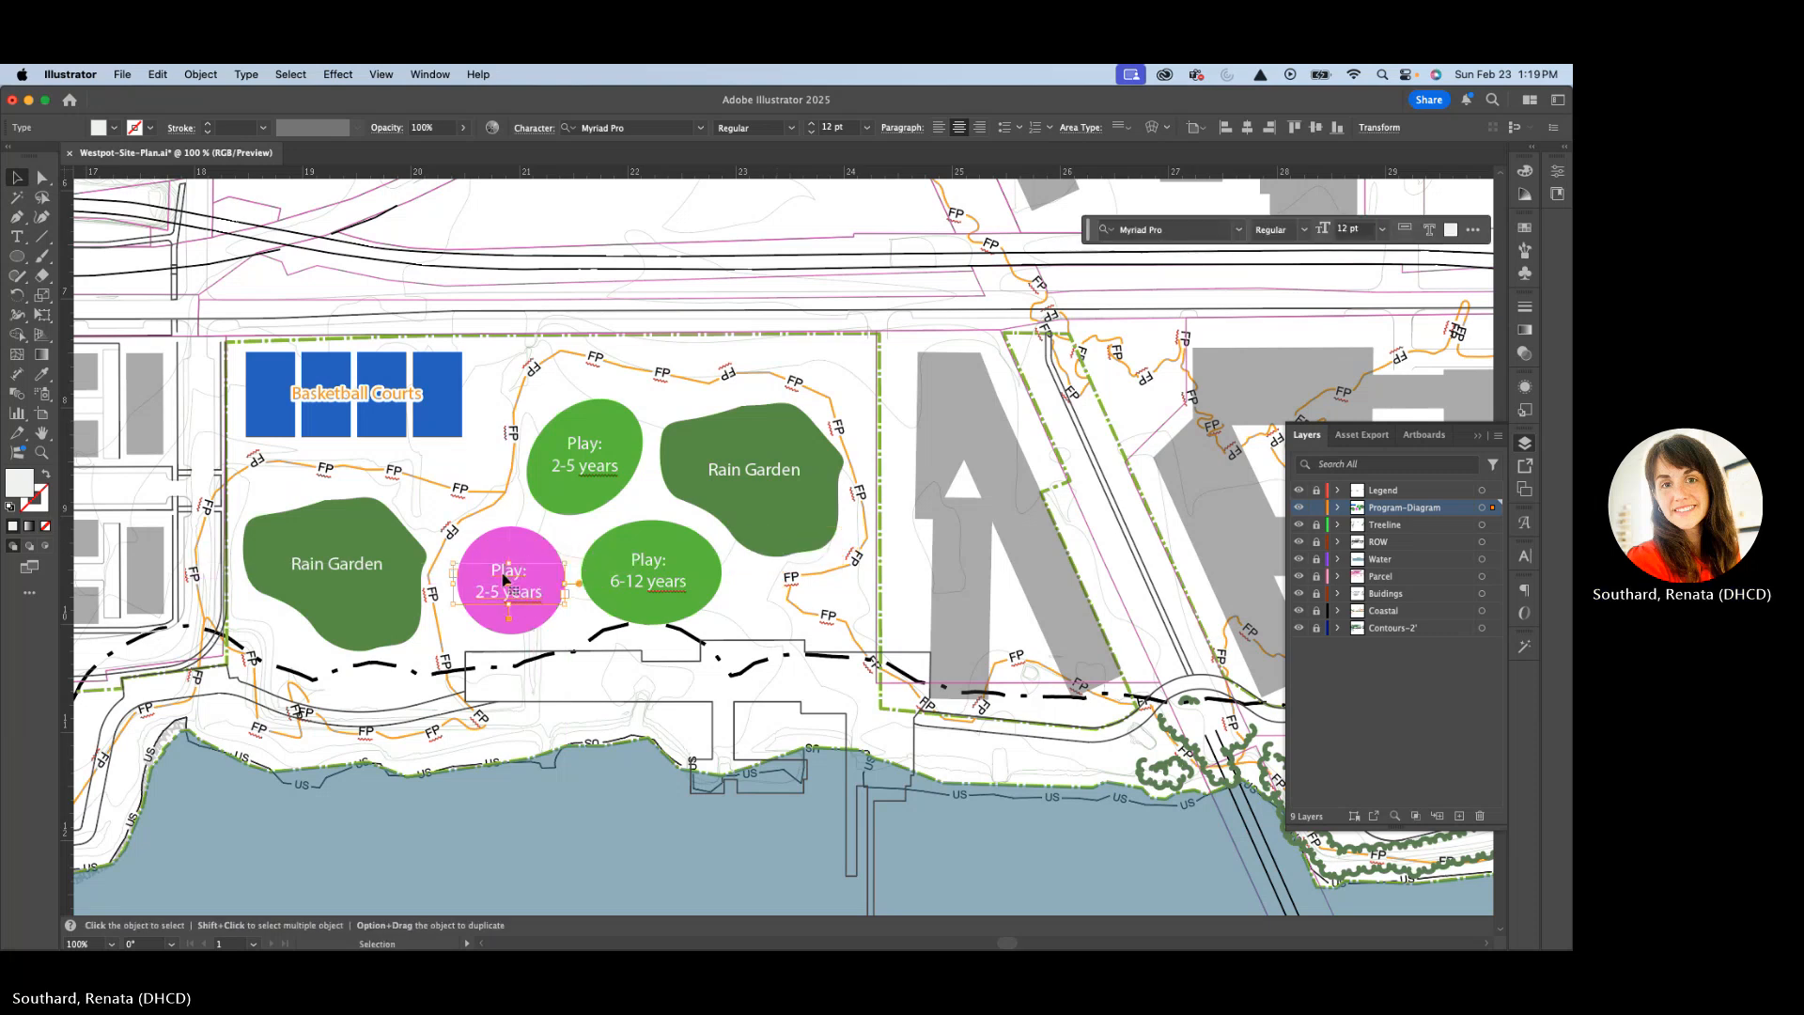
double_click(504, 576)
shift+click(544, 593)
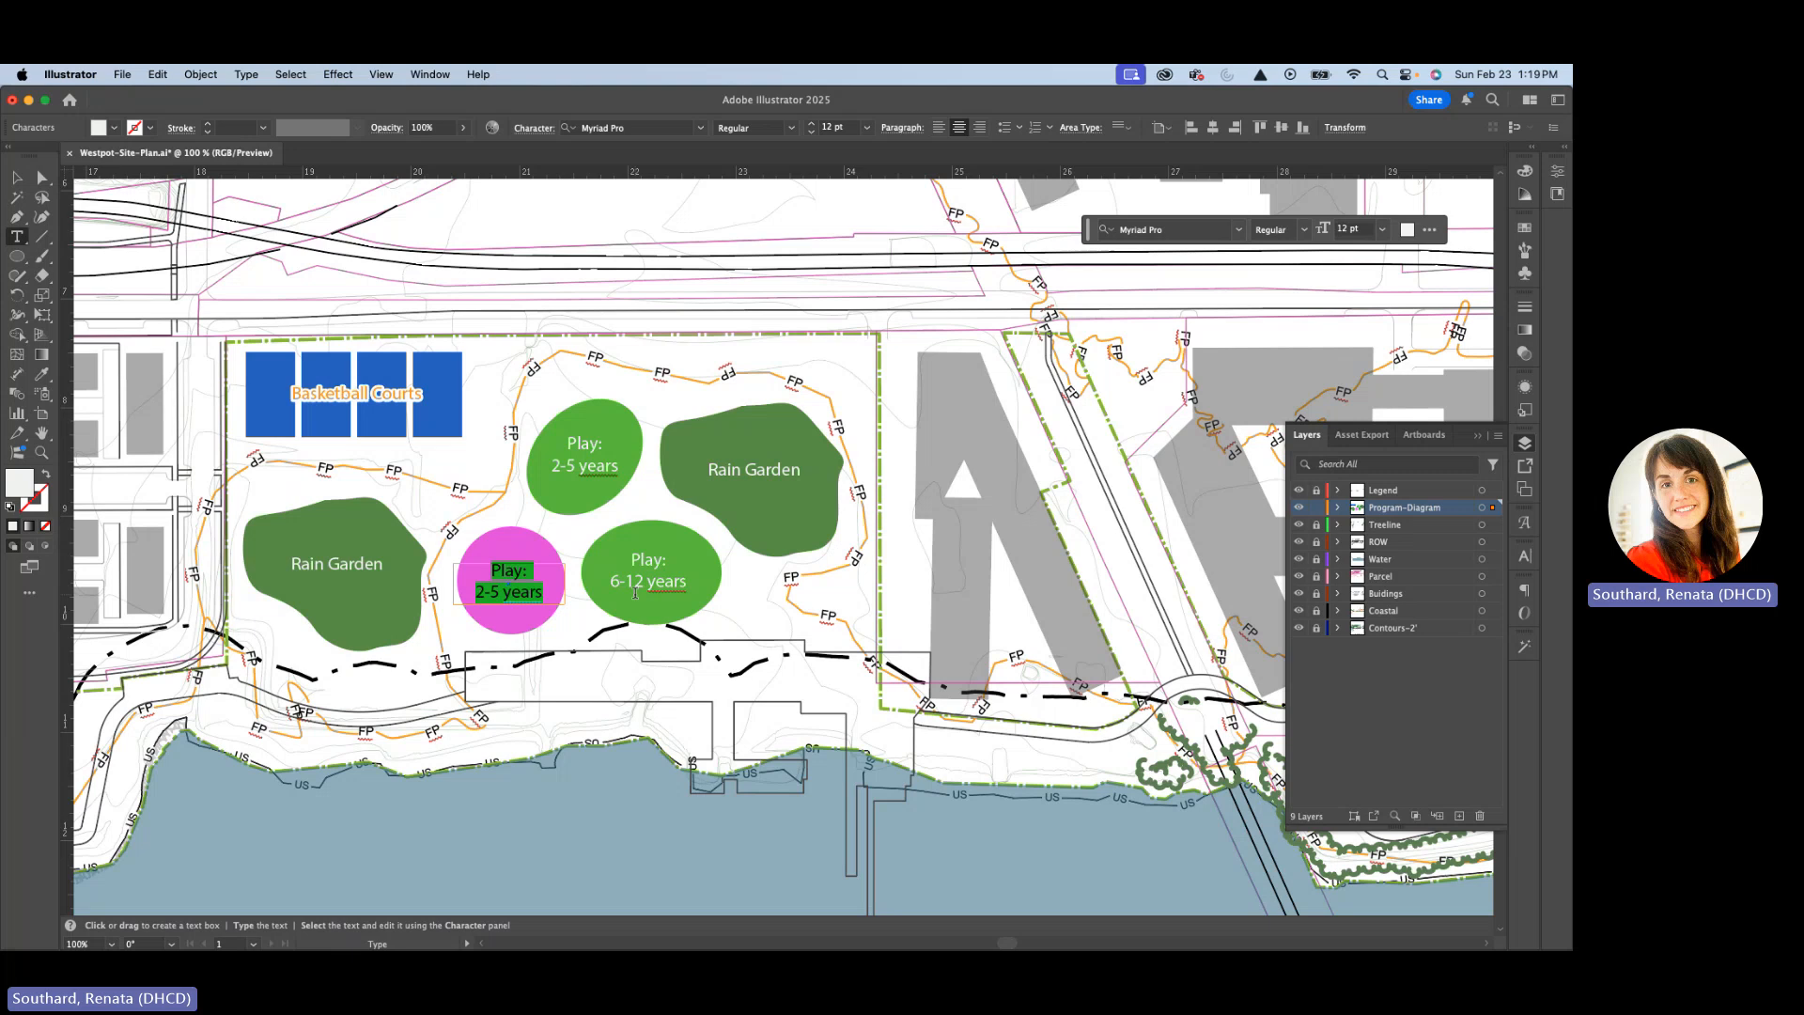
text(Pavillion)
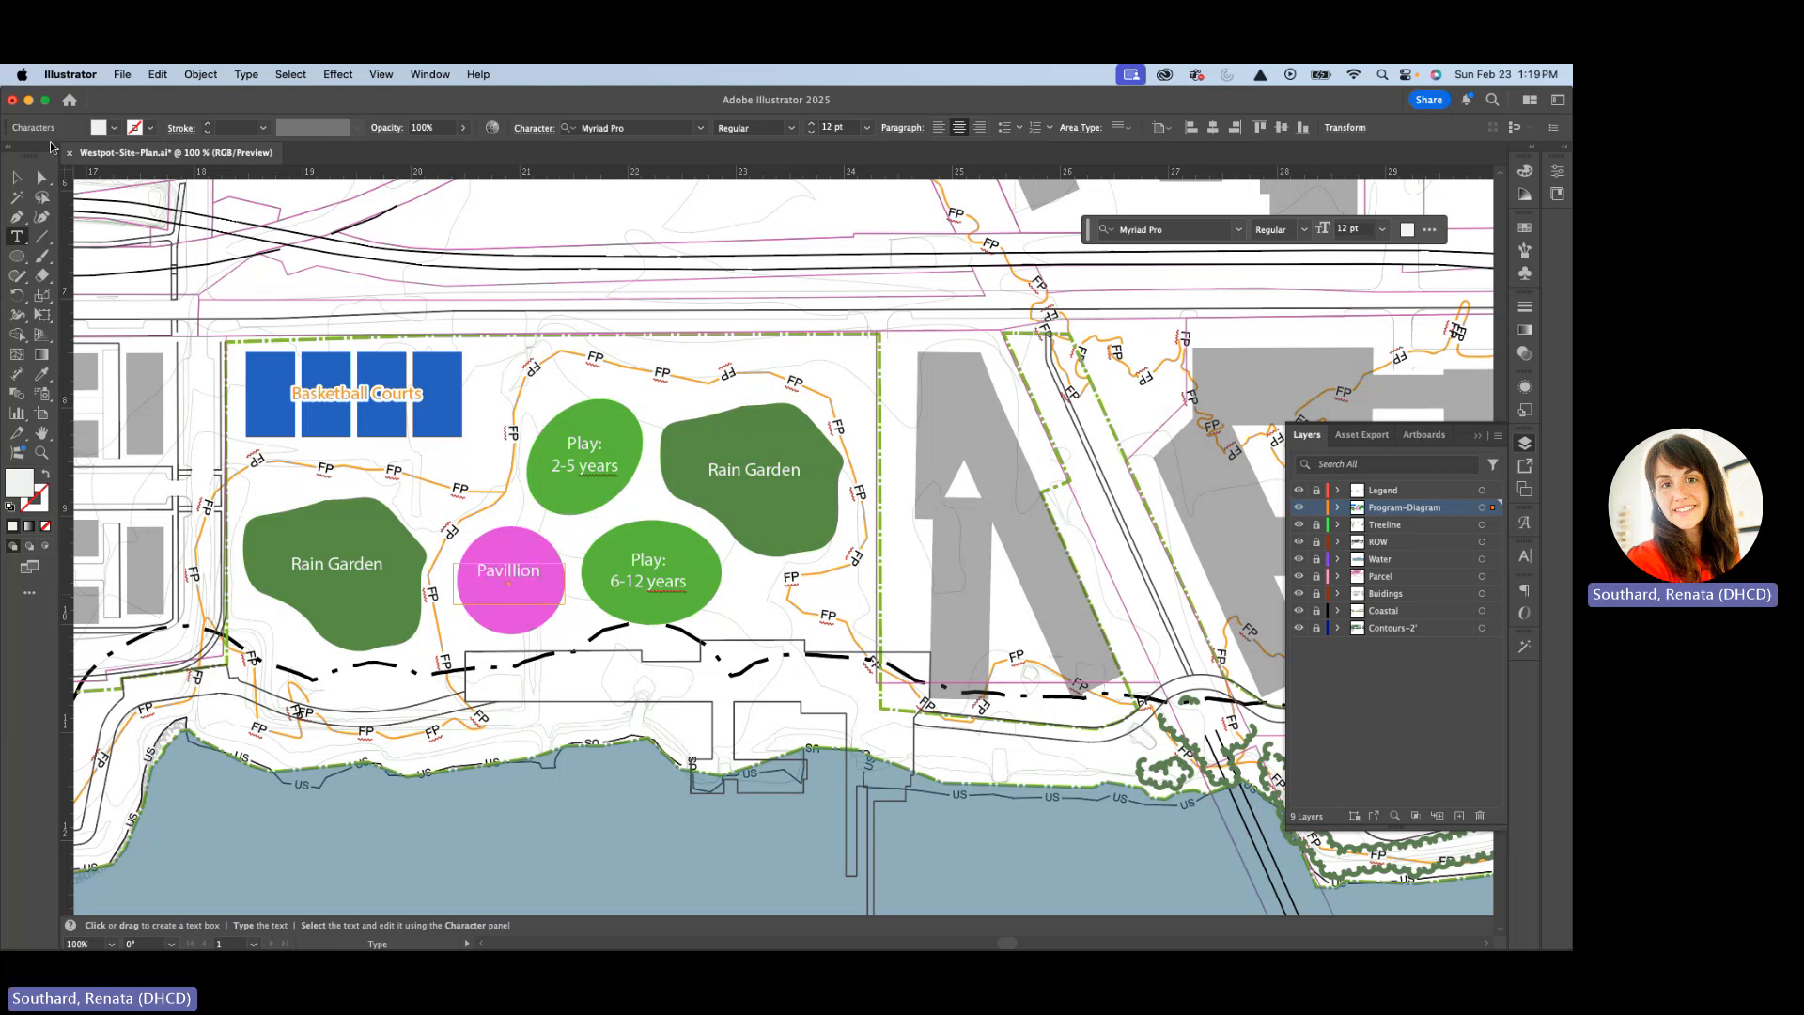
key(Escape)
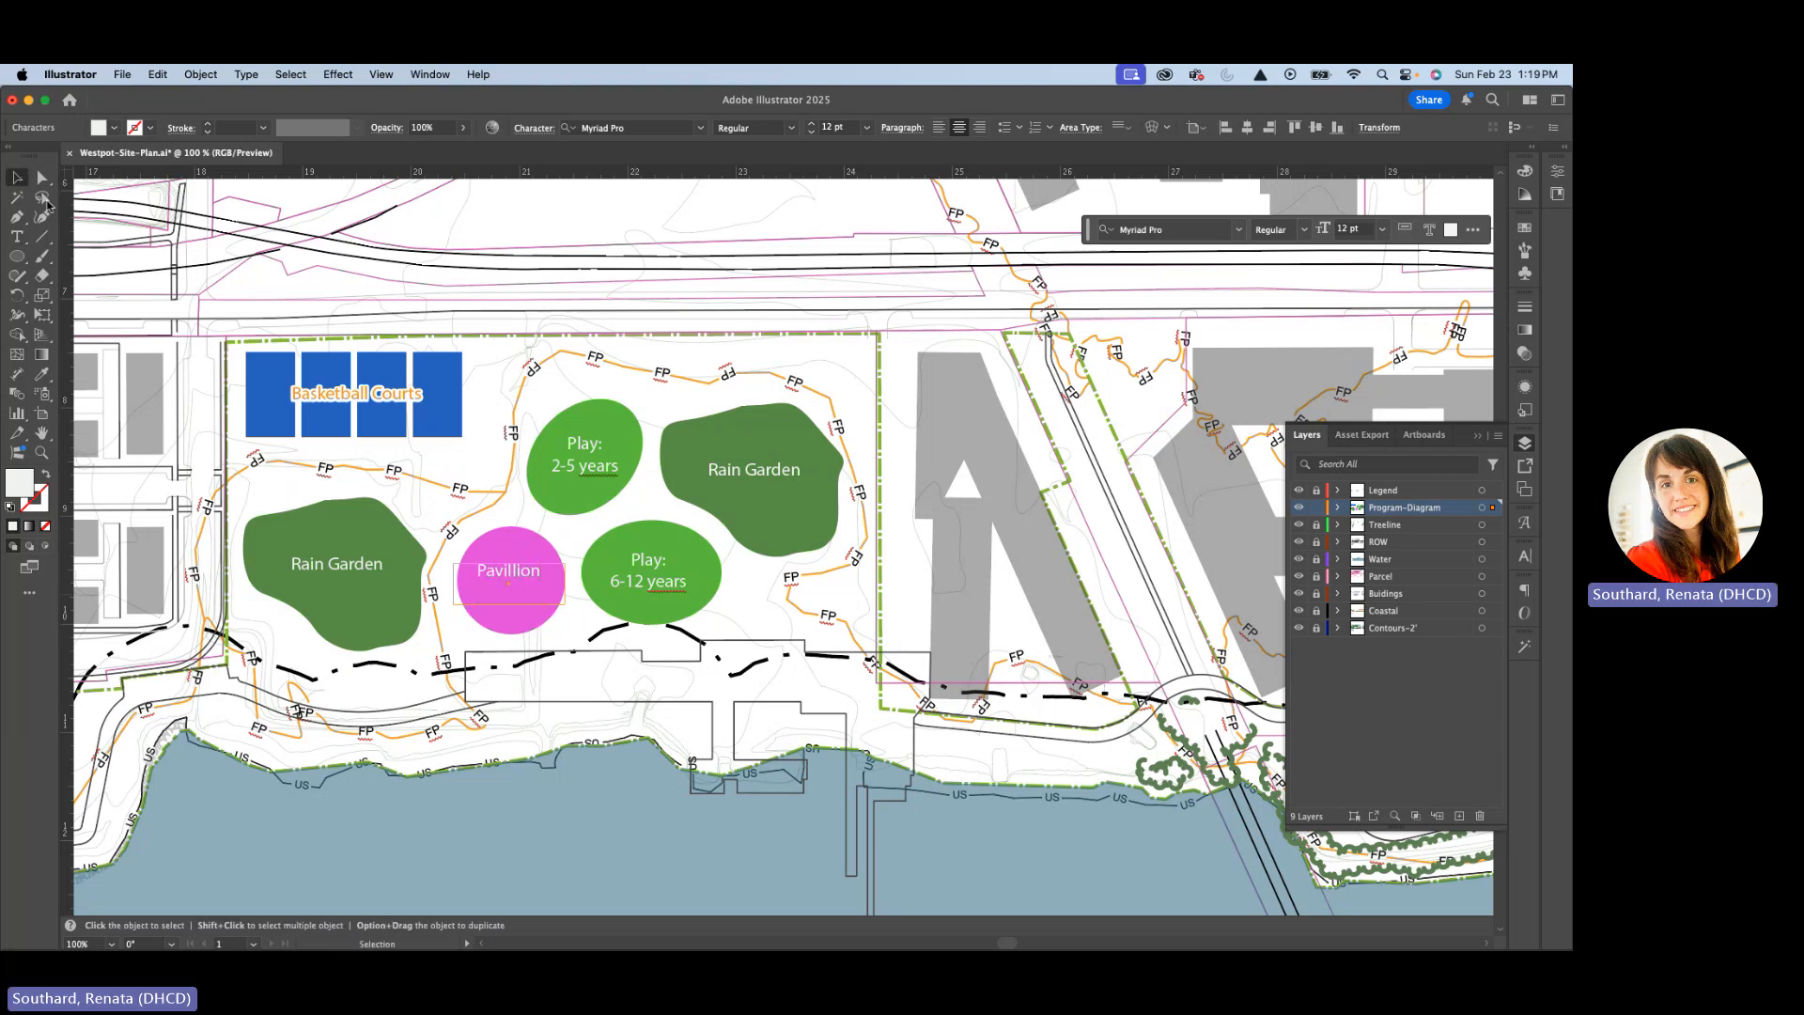
drag(513, 571, 513, 586)
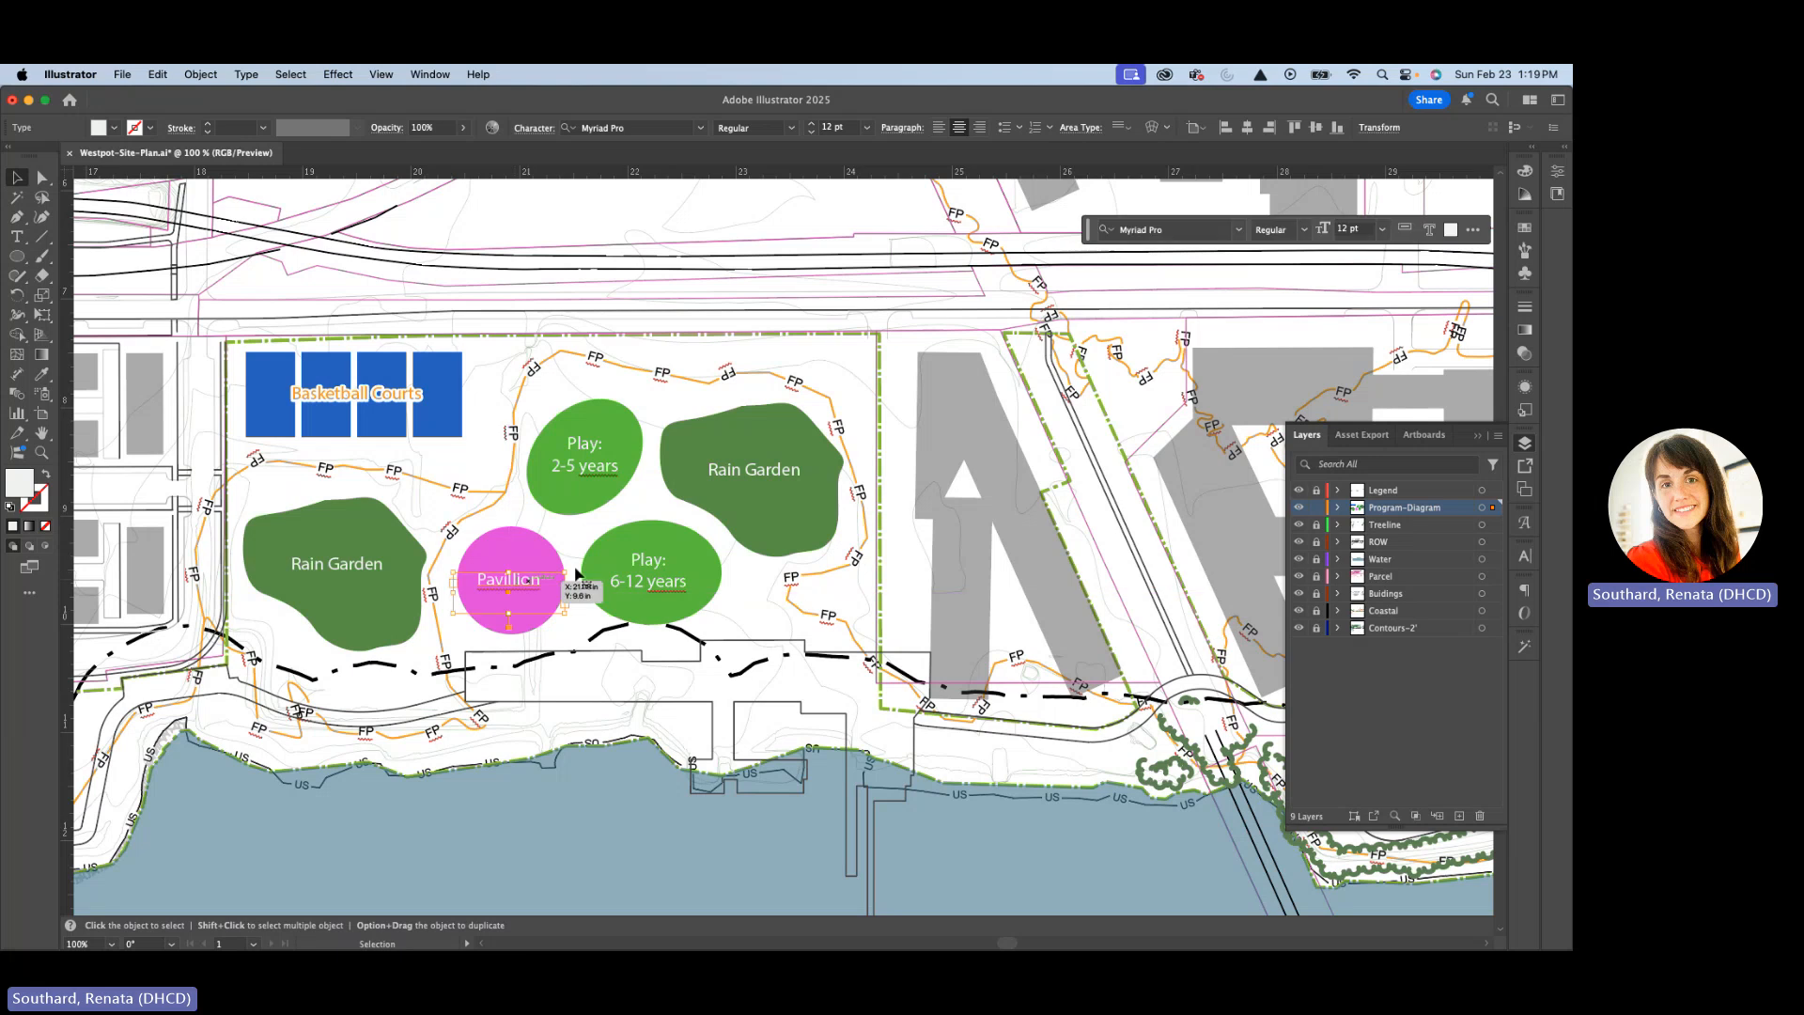
Correct the pink circle's label to "Pavilion" and centre it on the circle.
right_click(506, 583)
key(Escape)
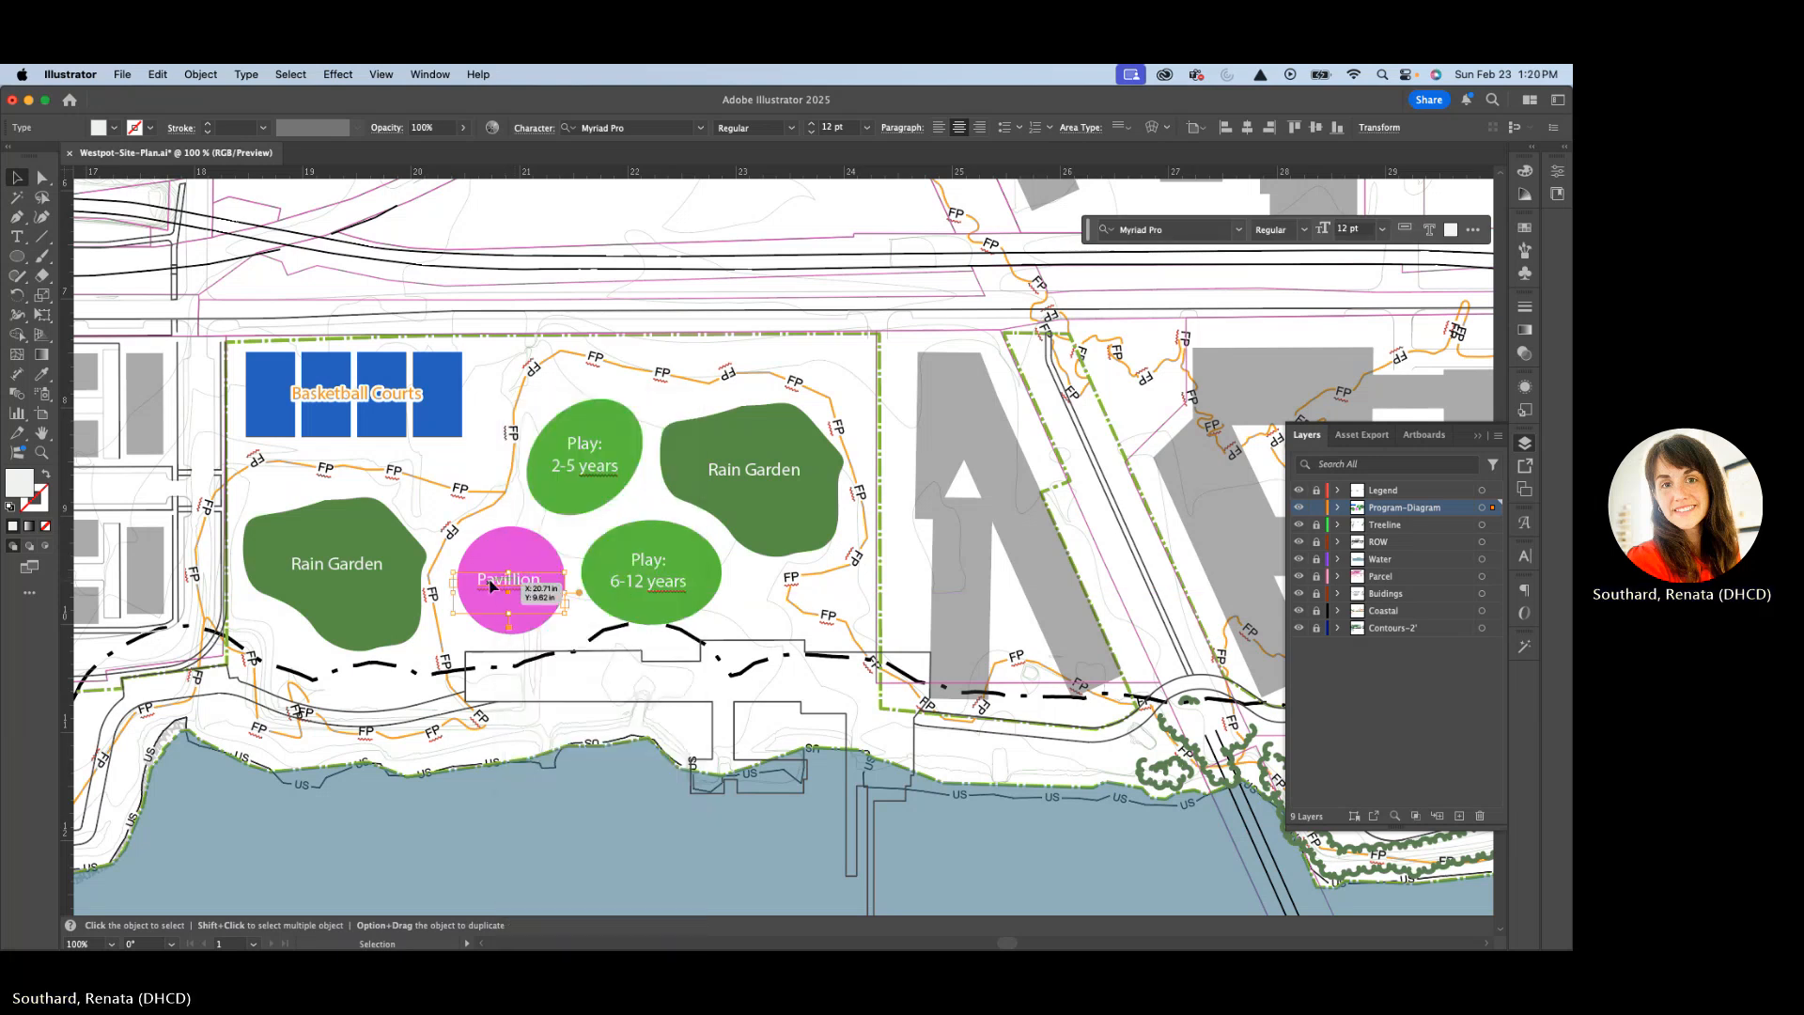
double_click(508, 582)
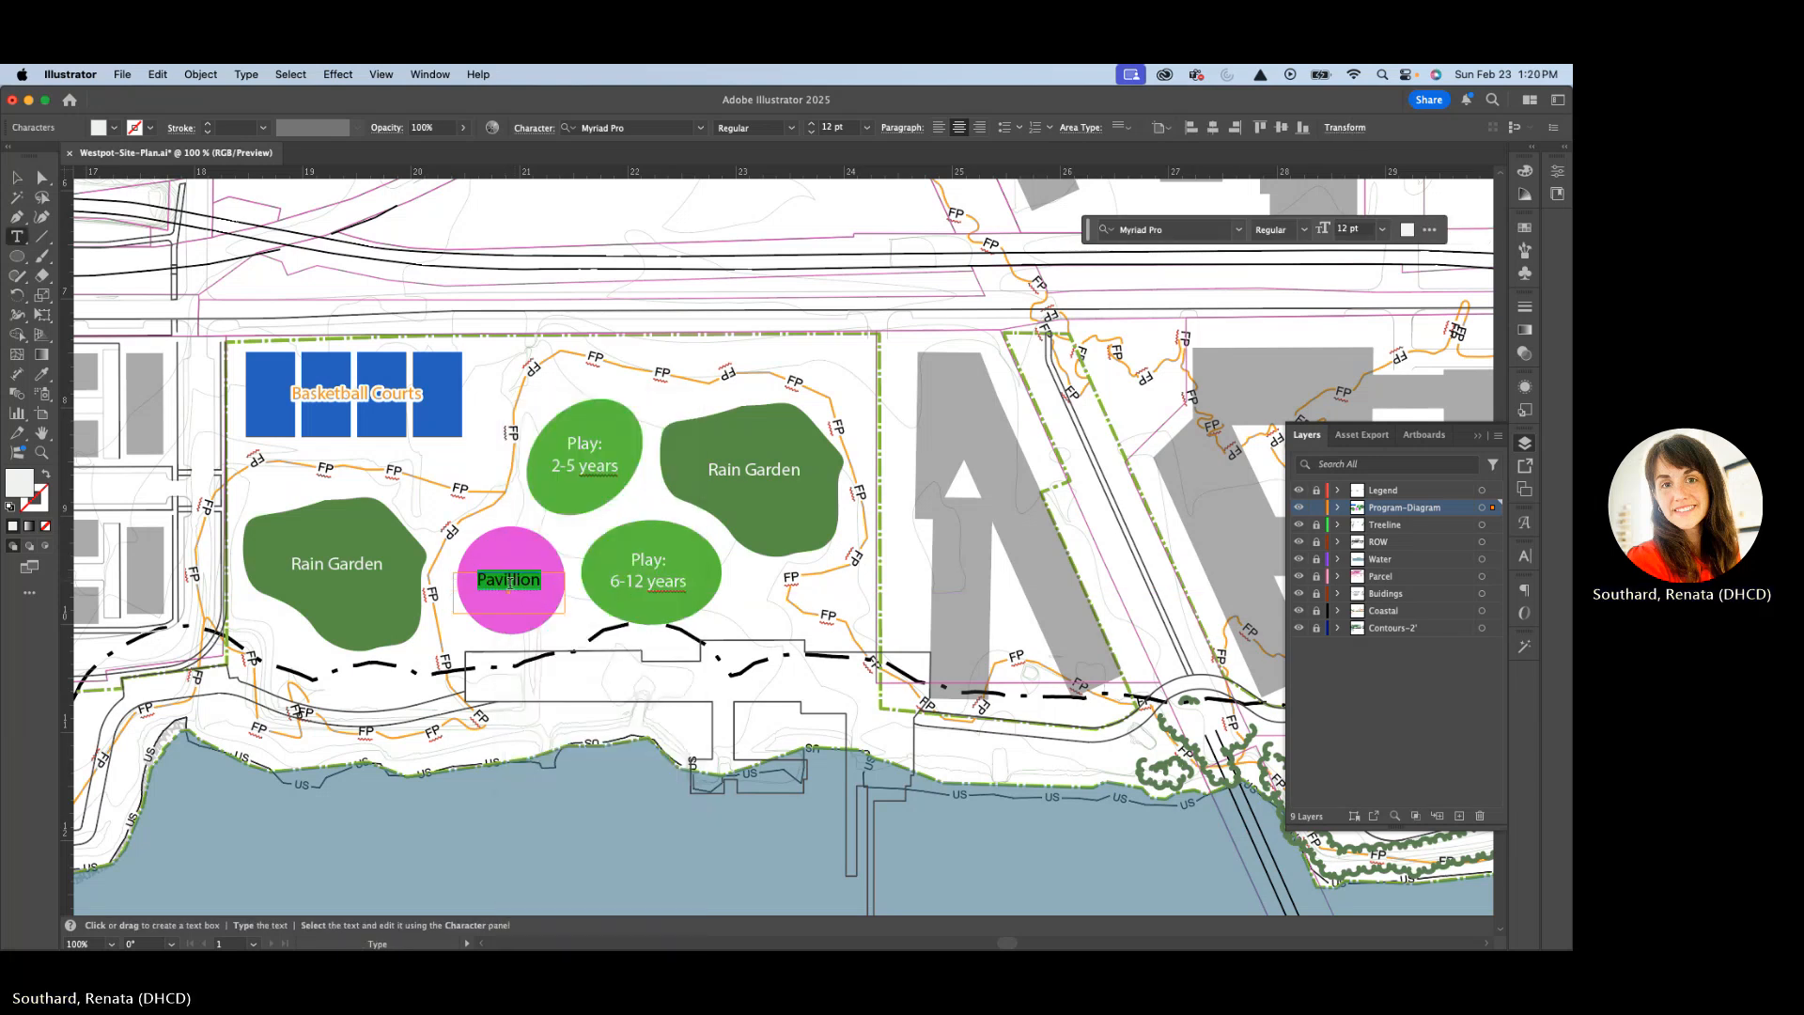
click(248, 74)
key(Escape)
text(Pavilion)
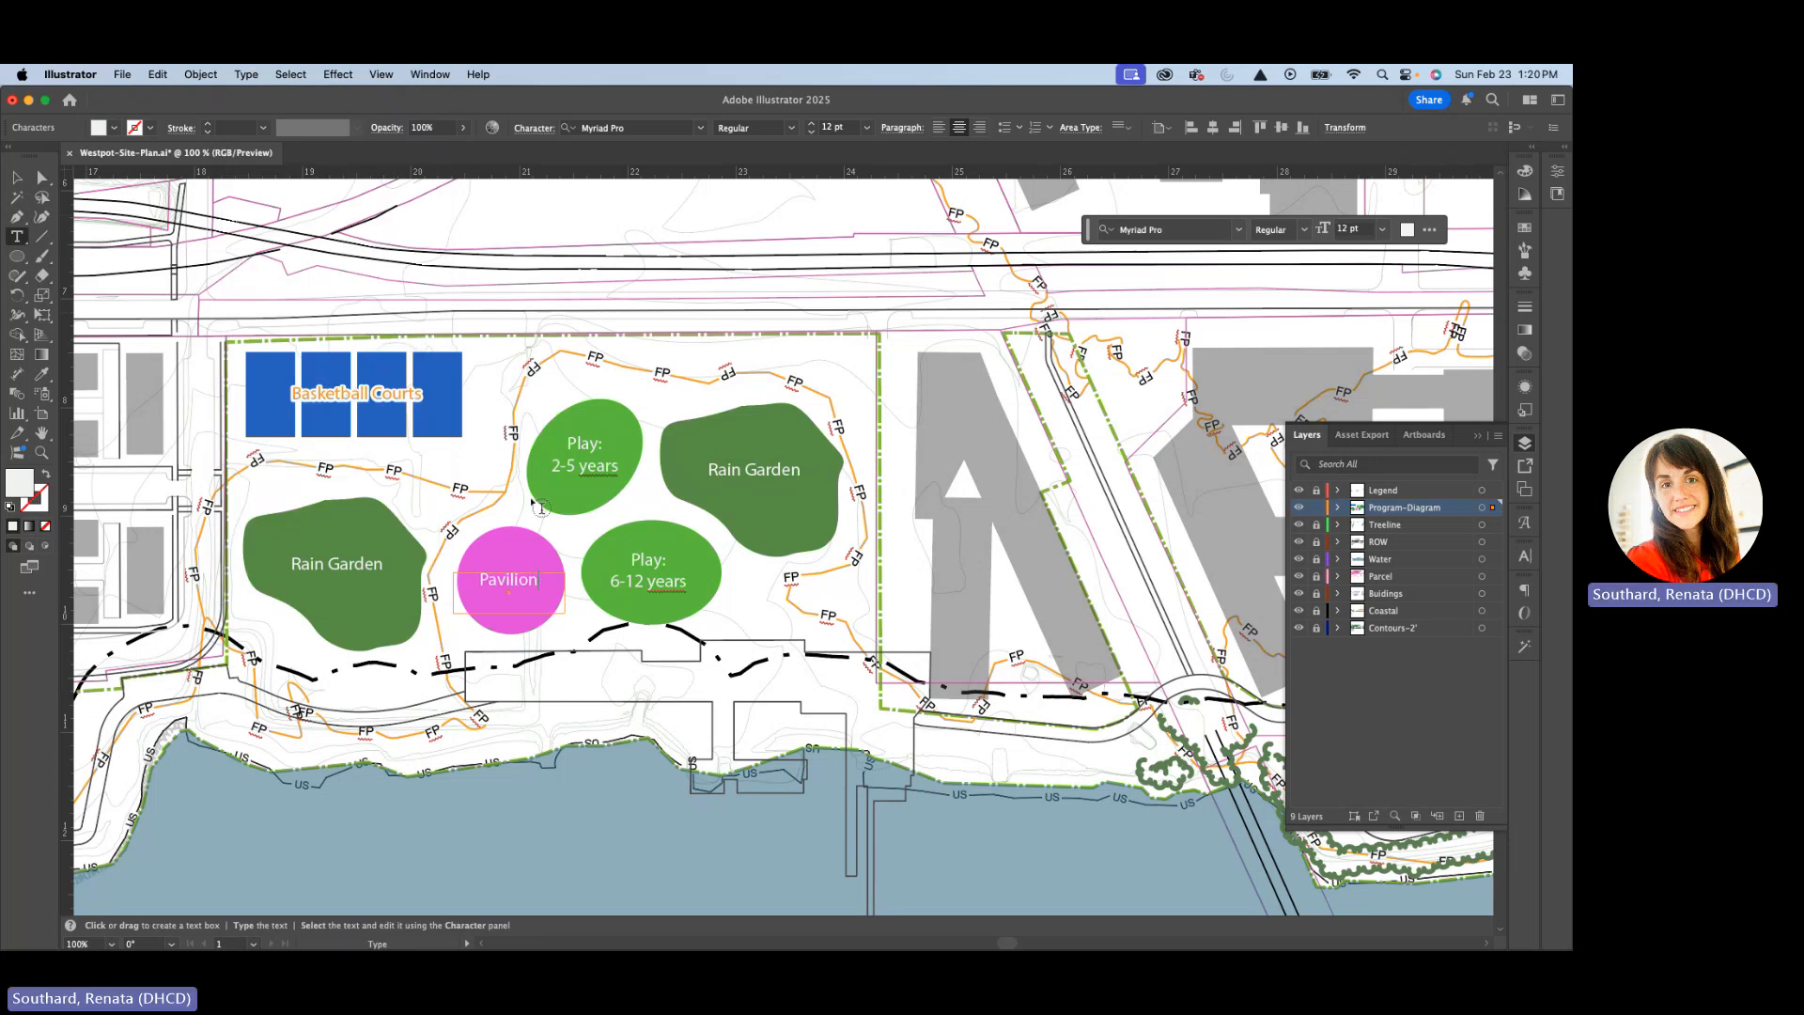
key(Escape)
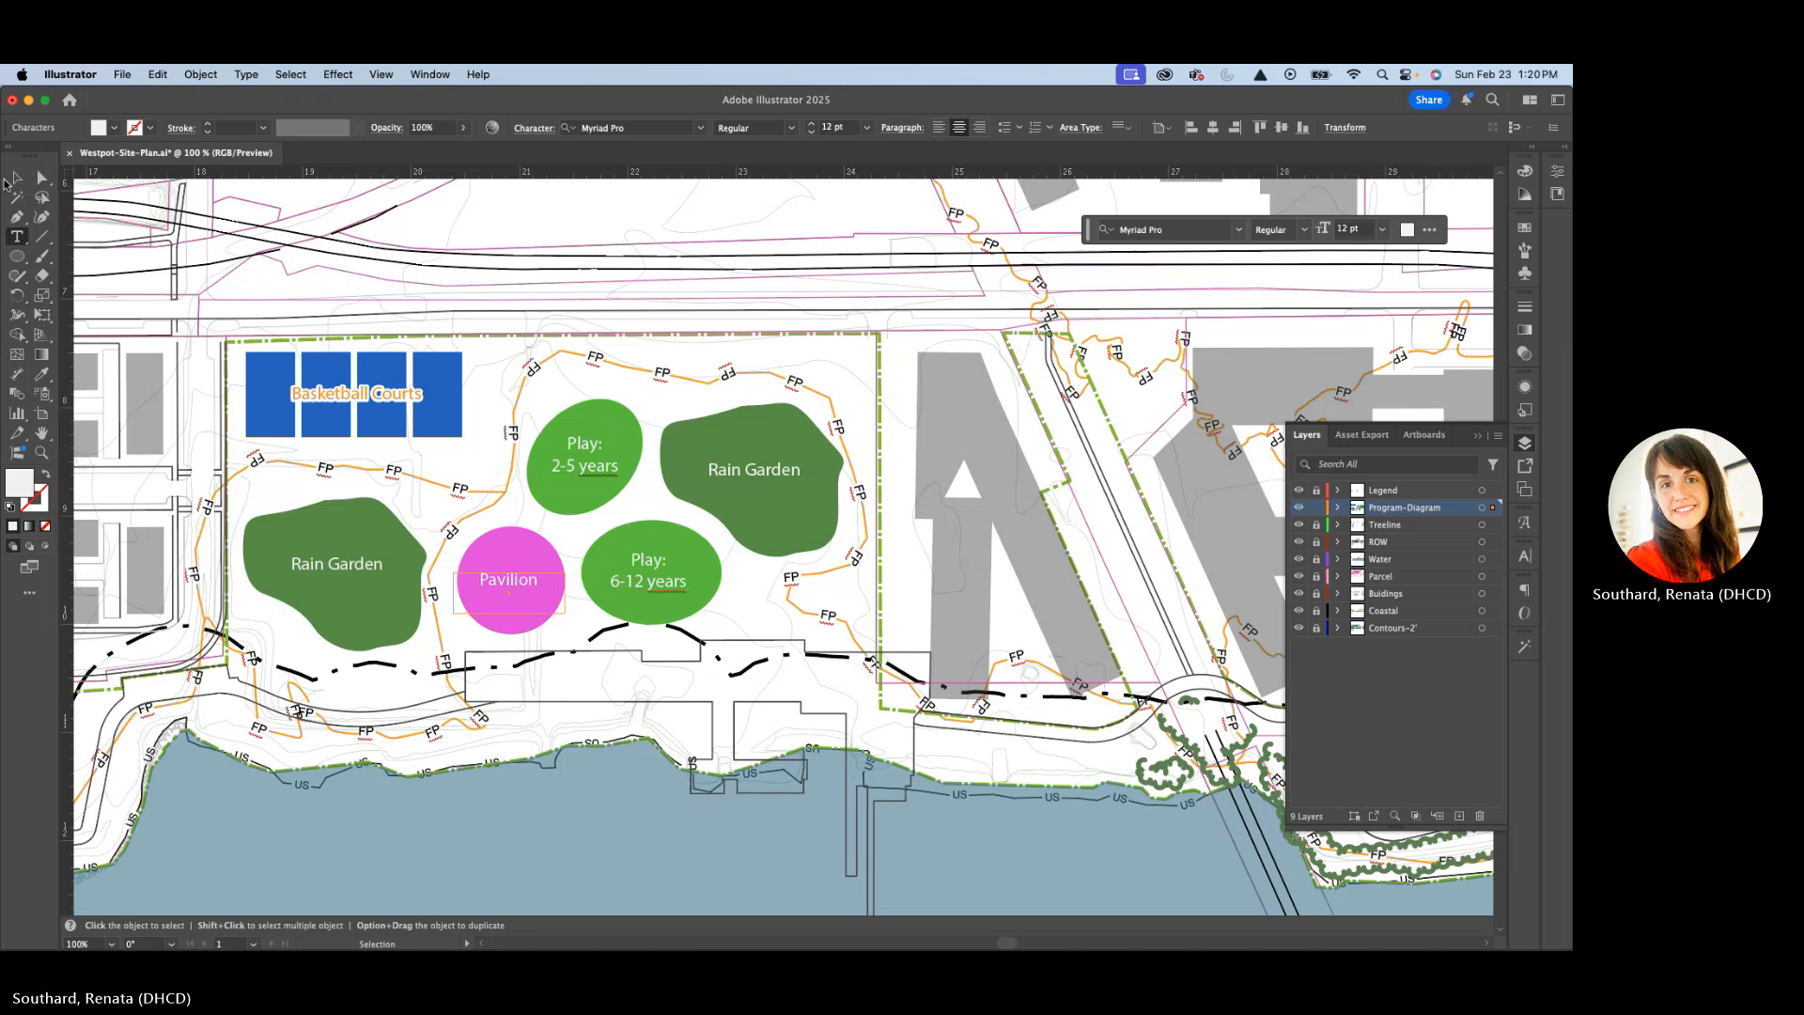
click(17, 177)
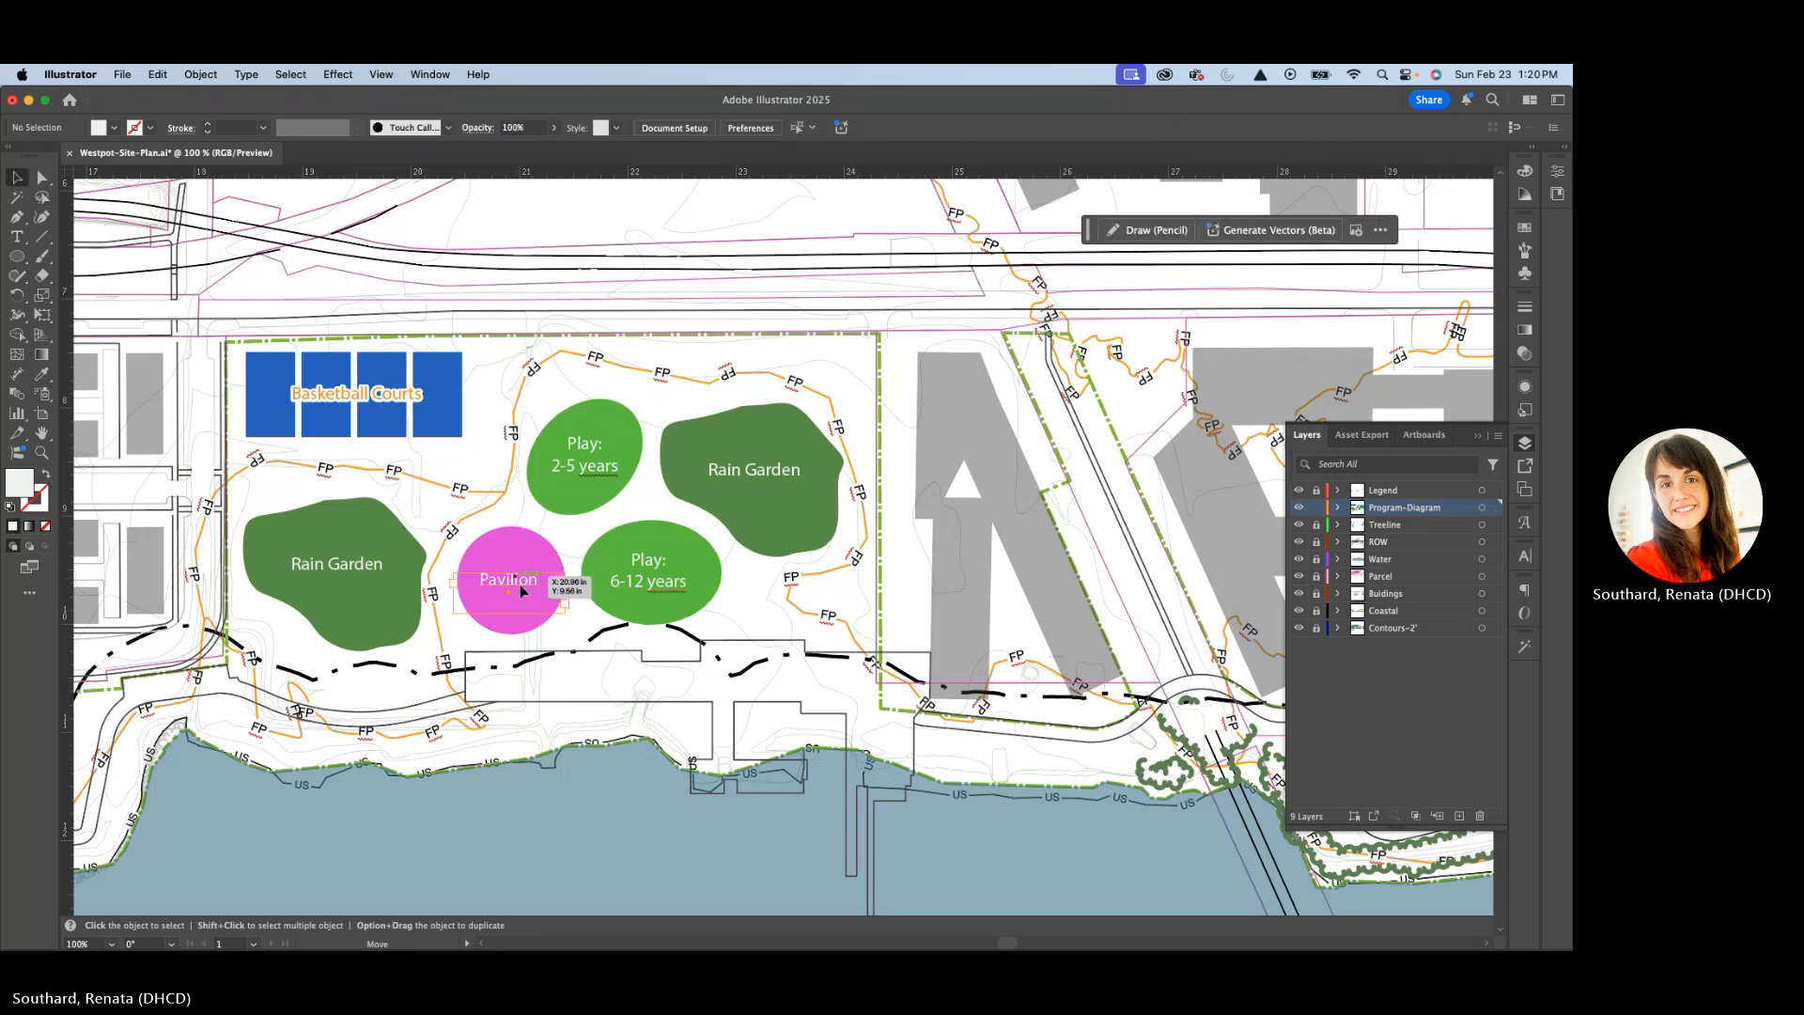
drag(523, 583, 520, 582)
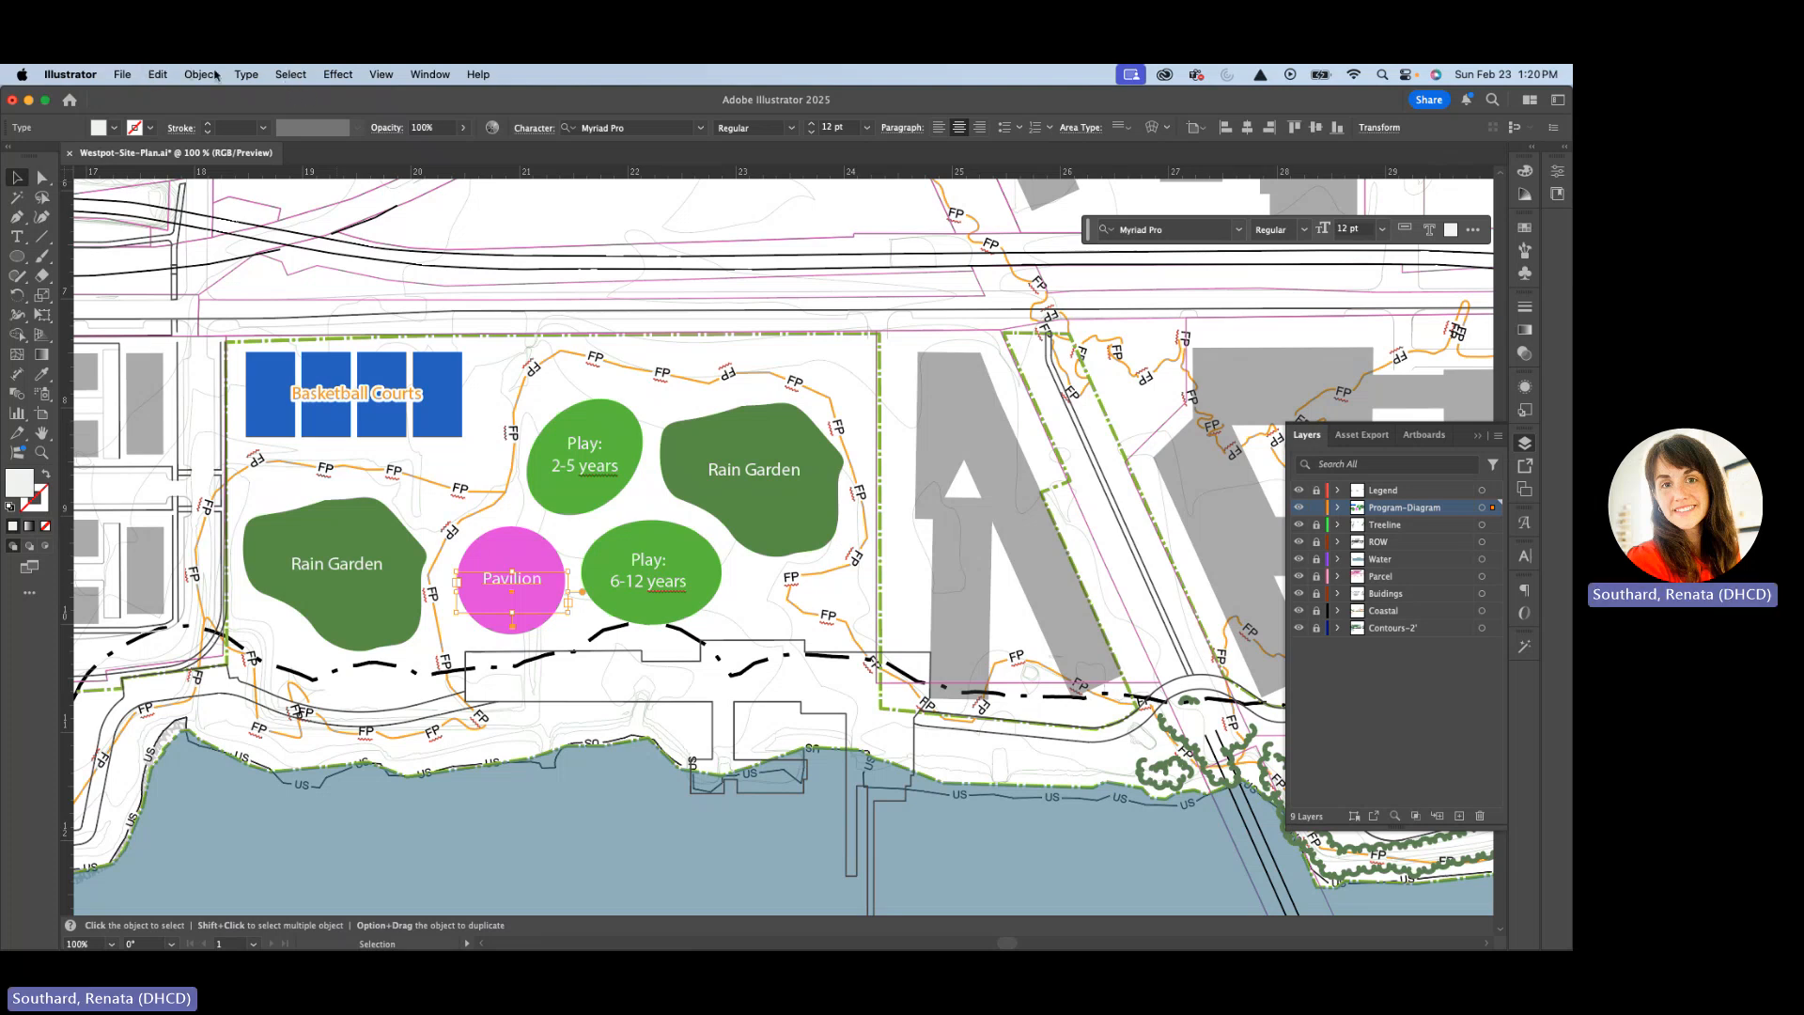
click(158, 75)
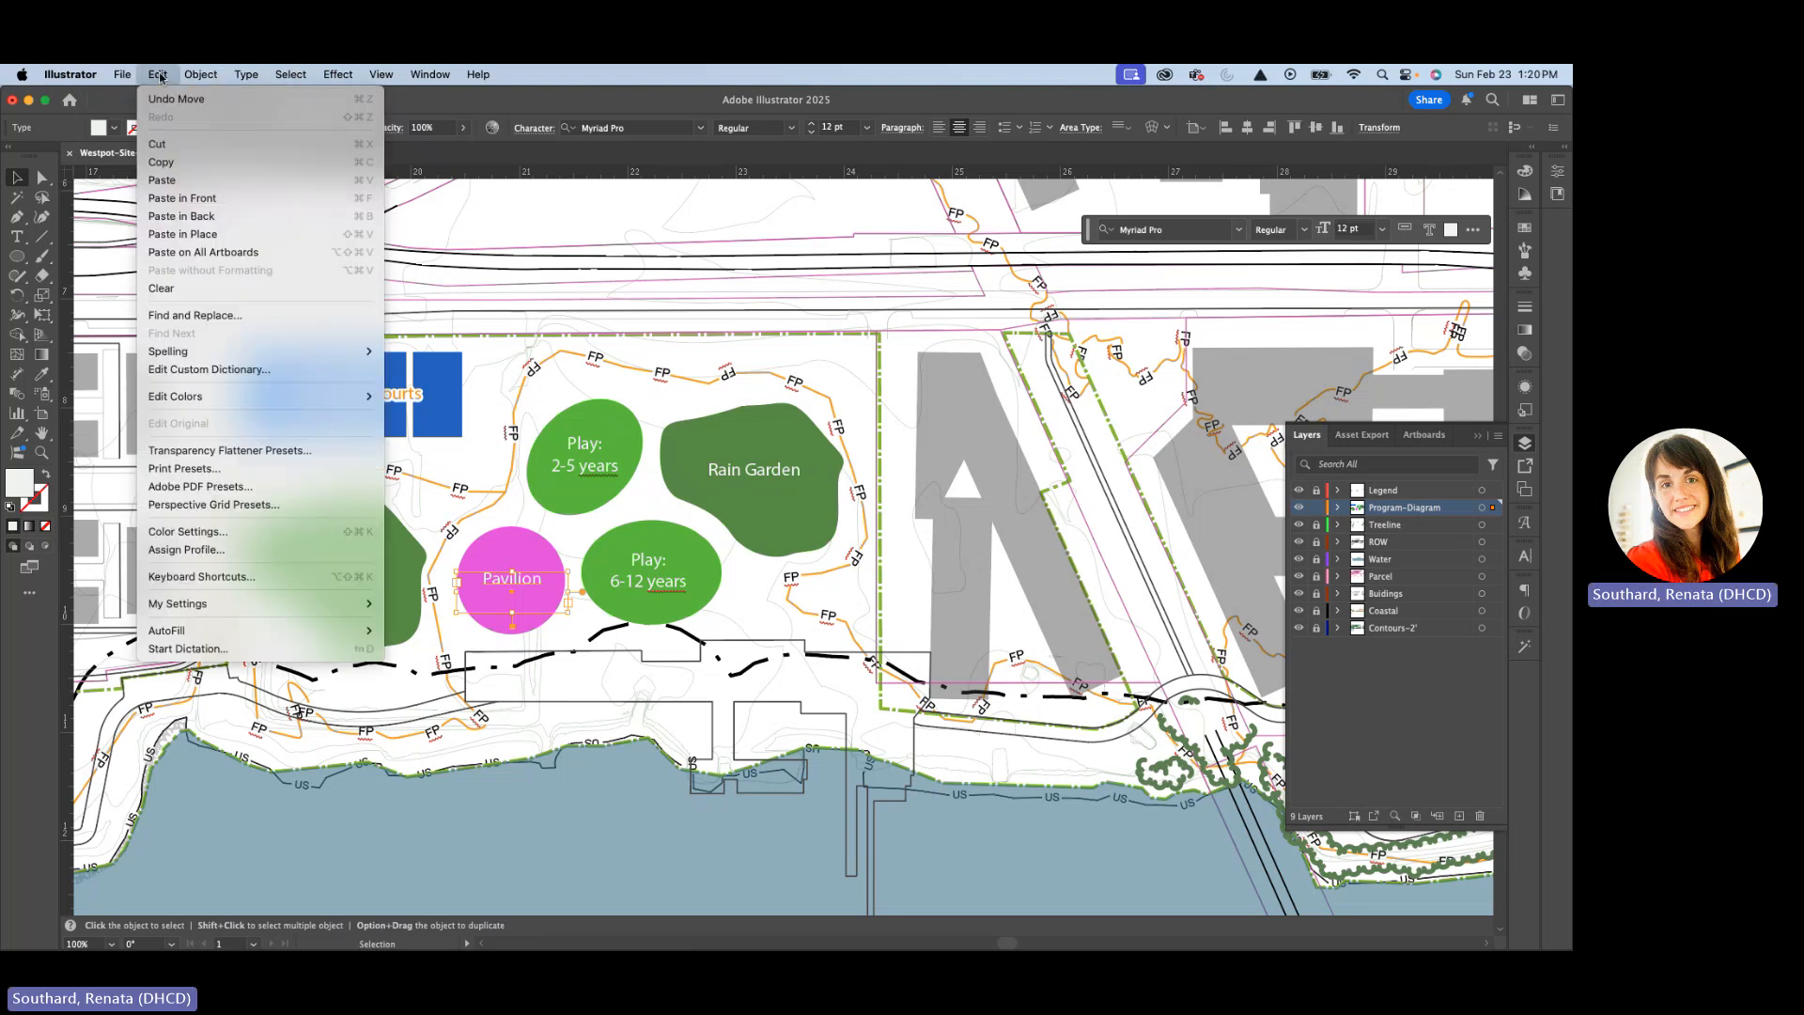
mouse_move(208, 352)
click(563, 378)
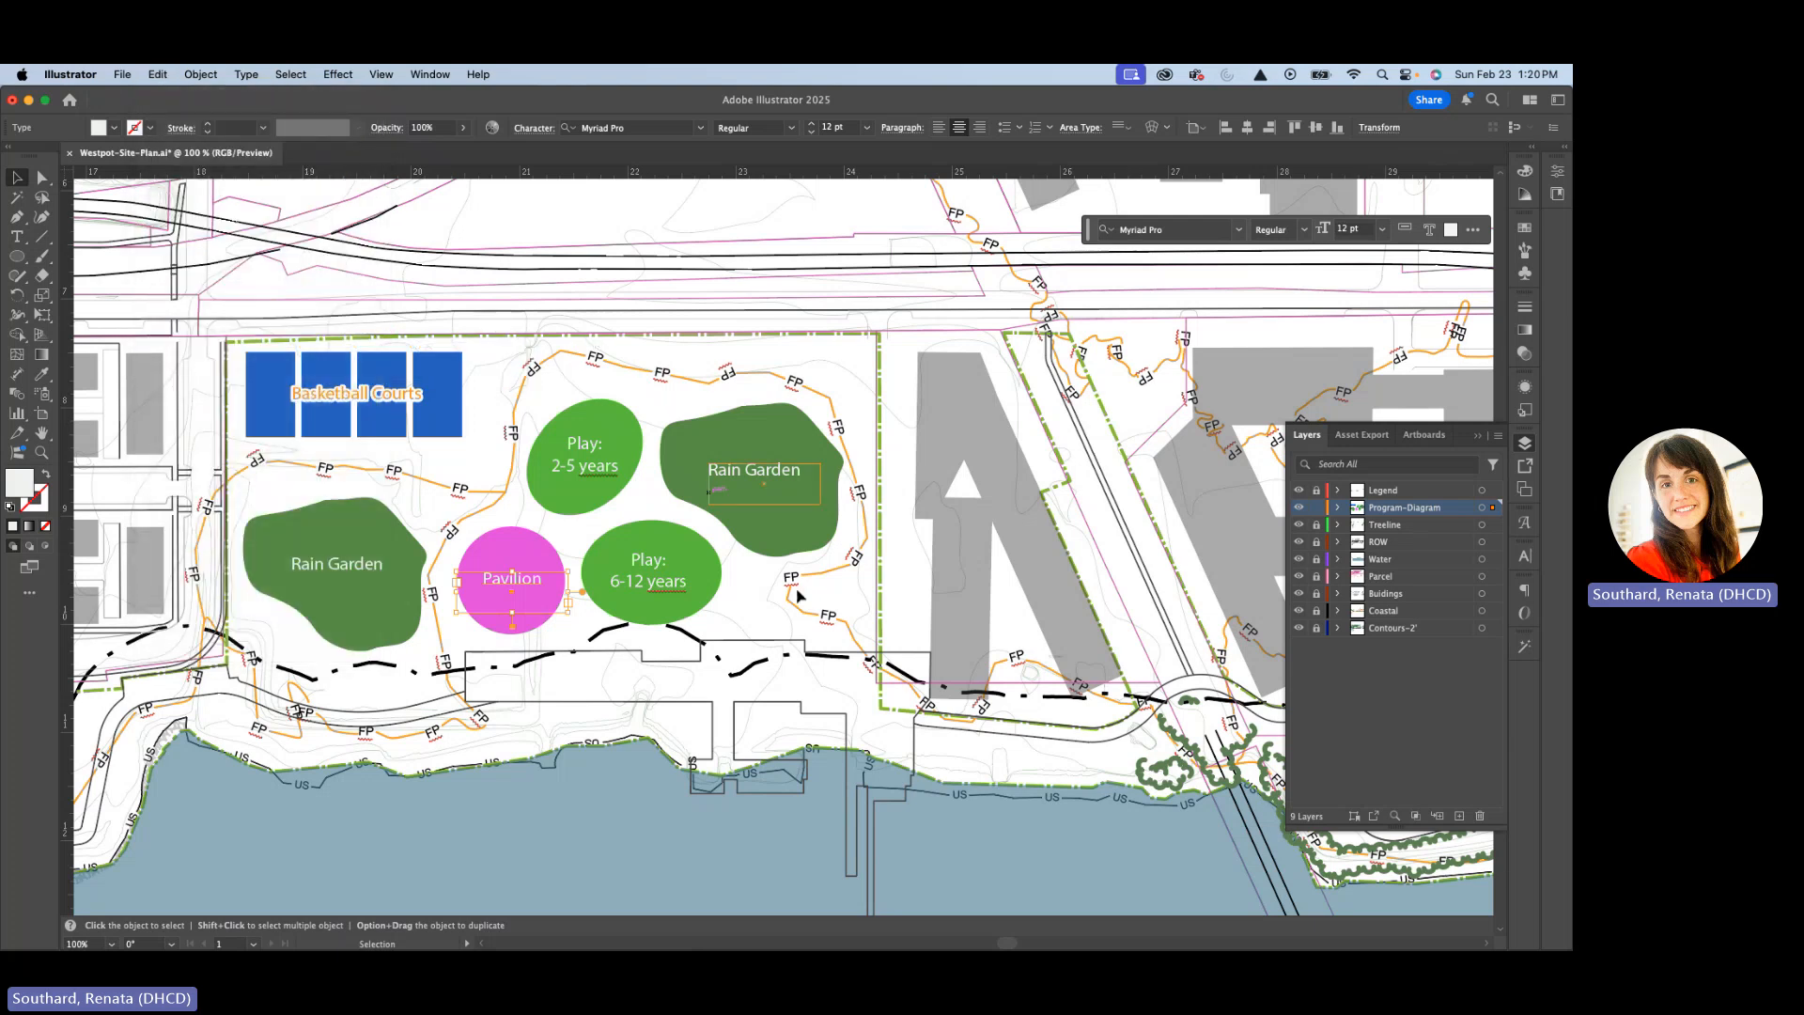
click(987, 471)
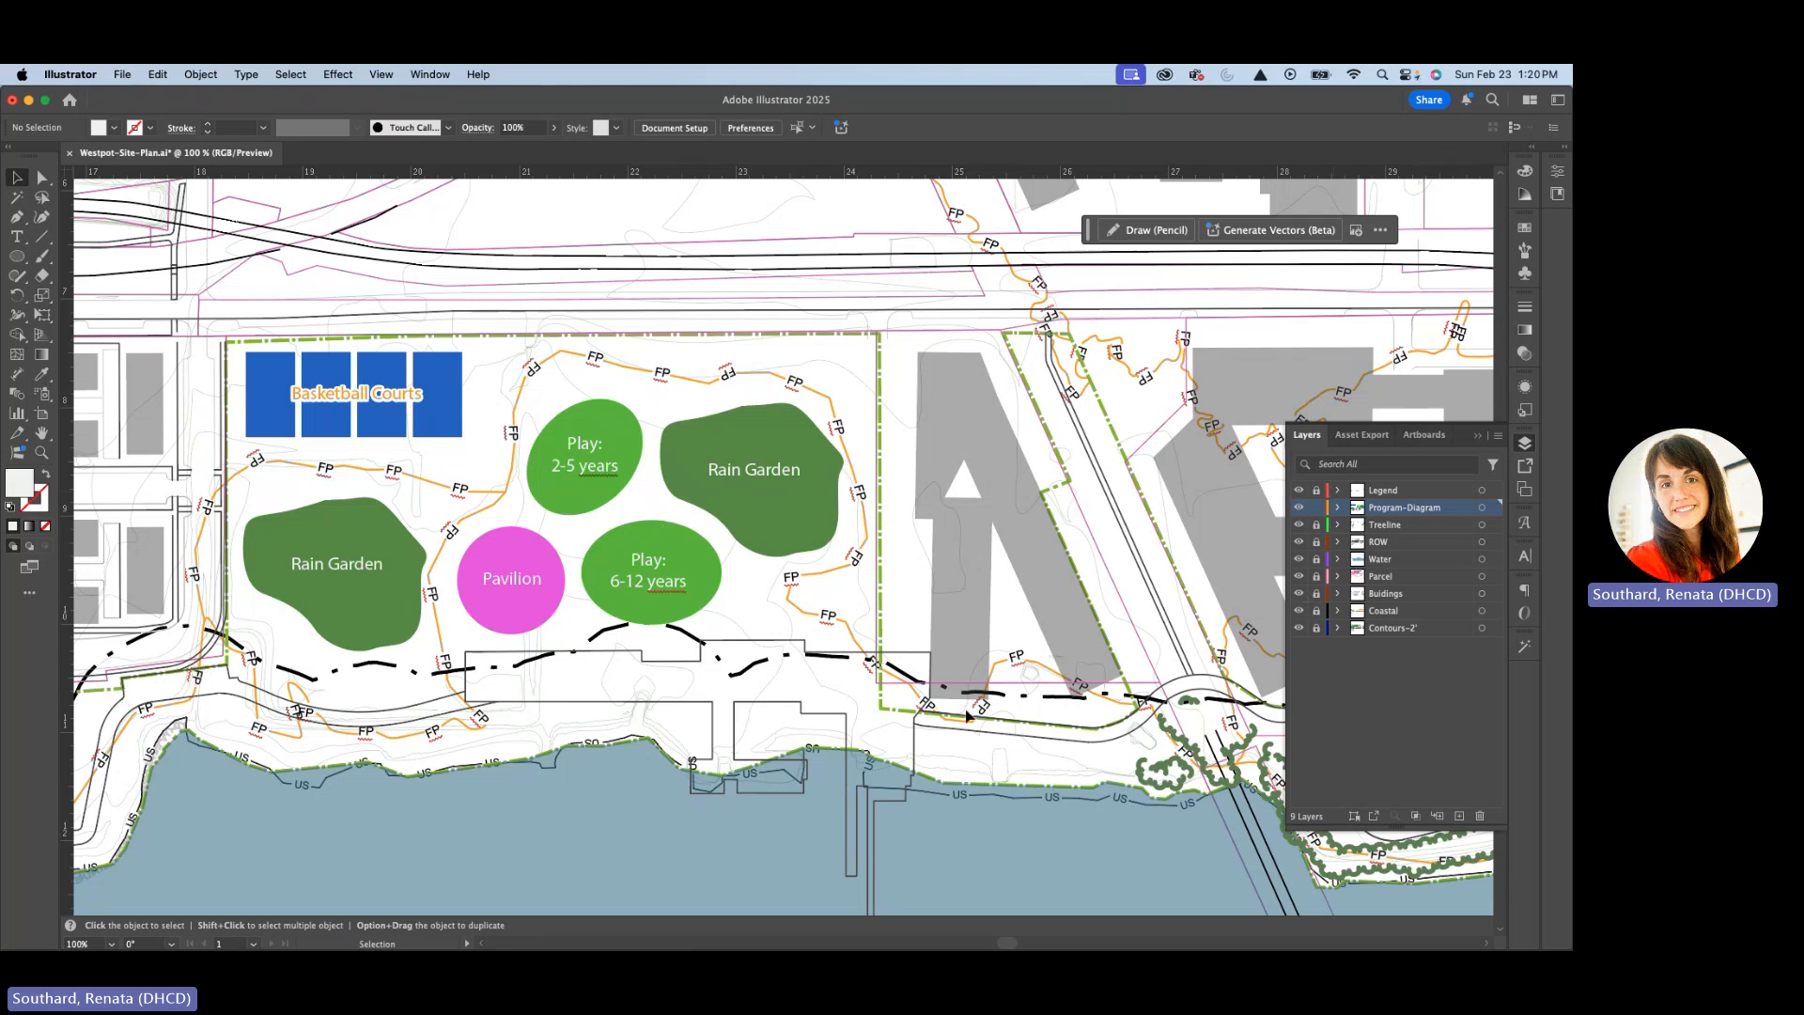
Add a new layer named "Paths" directly above the Program-Diagram layer.
key(space)
drag(694, 637, 670, 555)
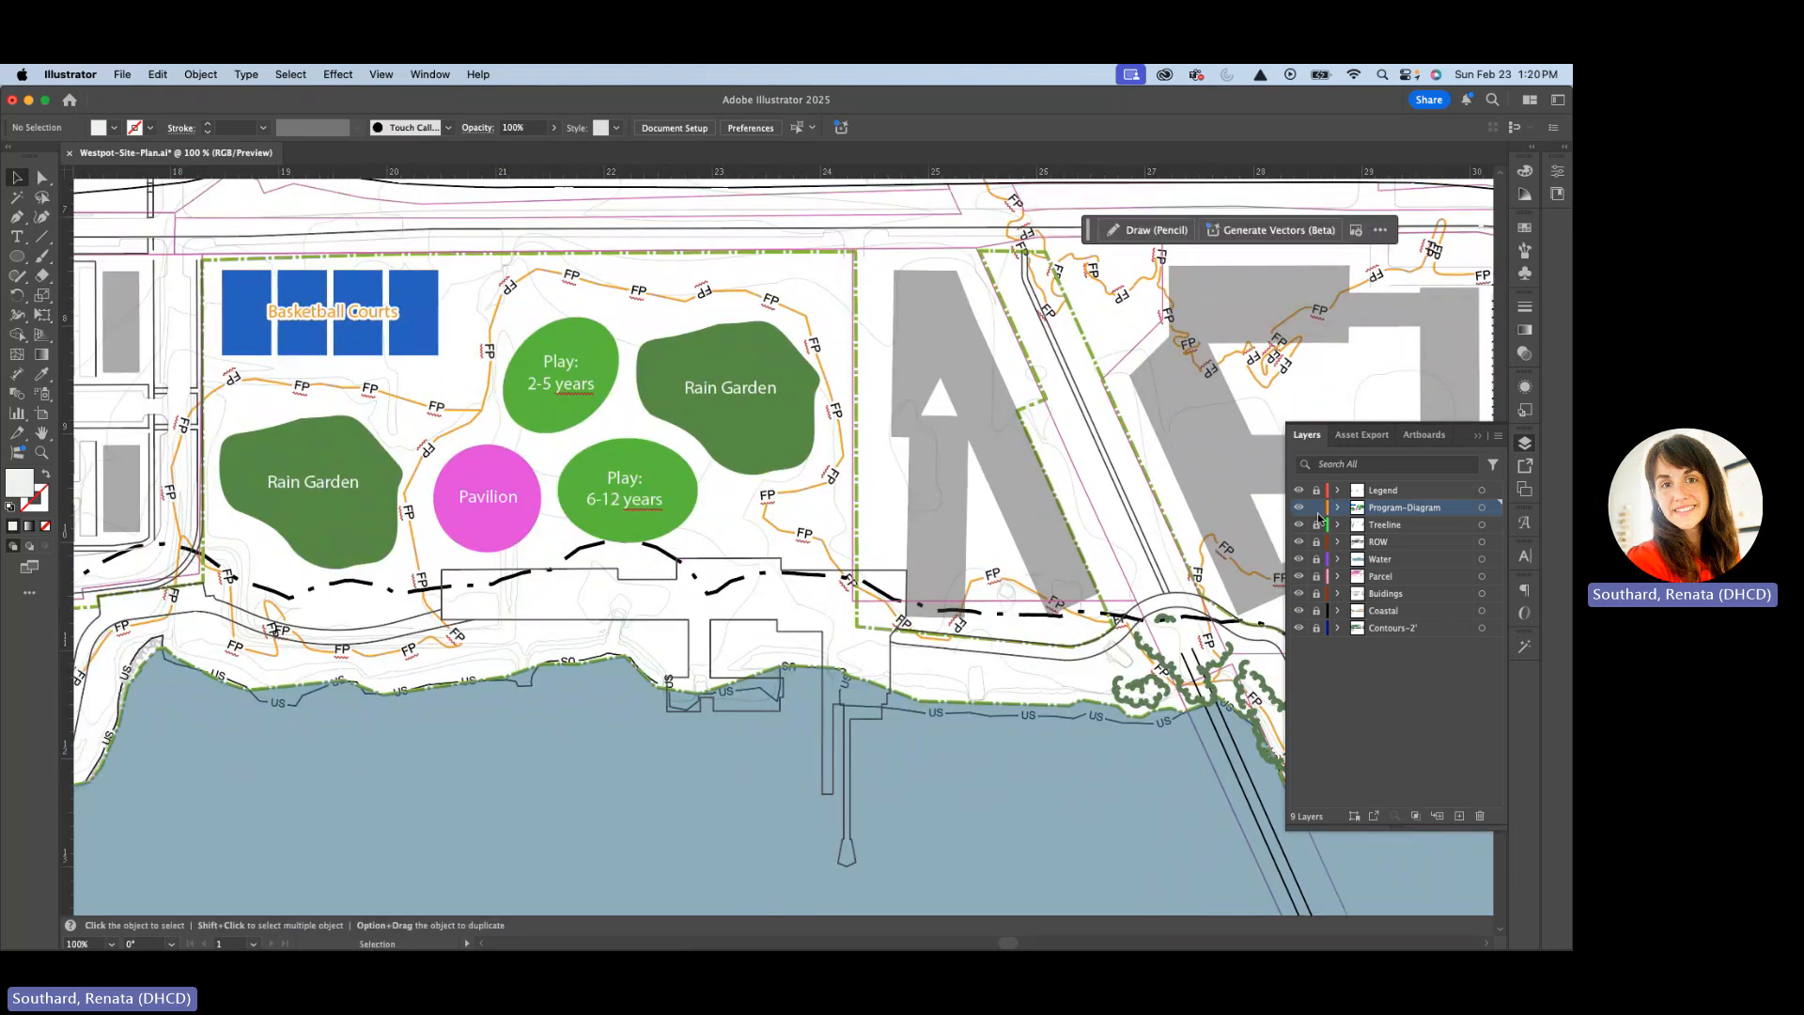
click(1459, 816)
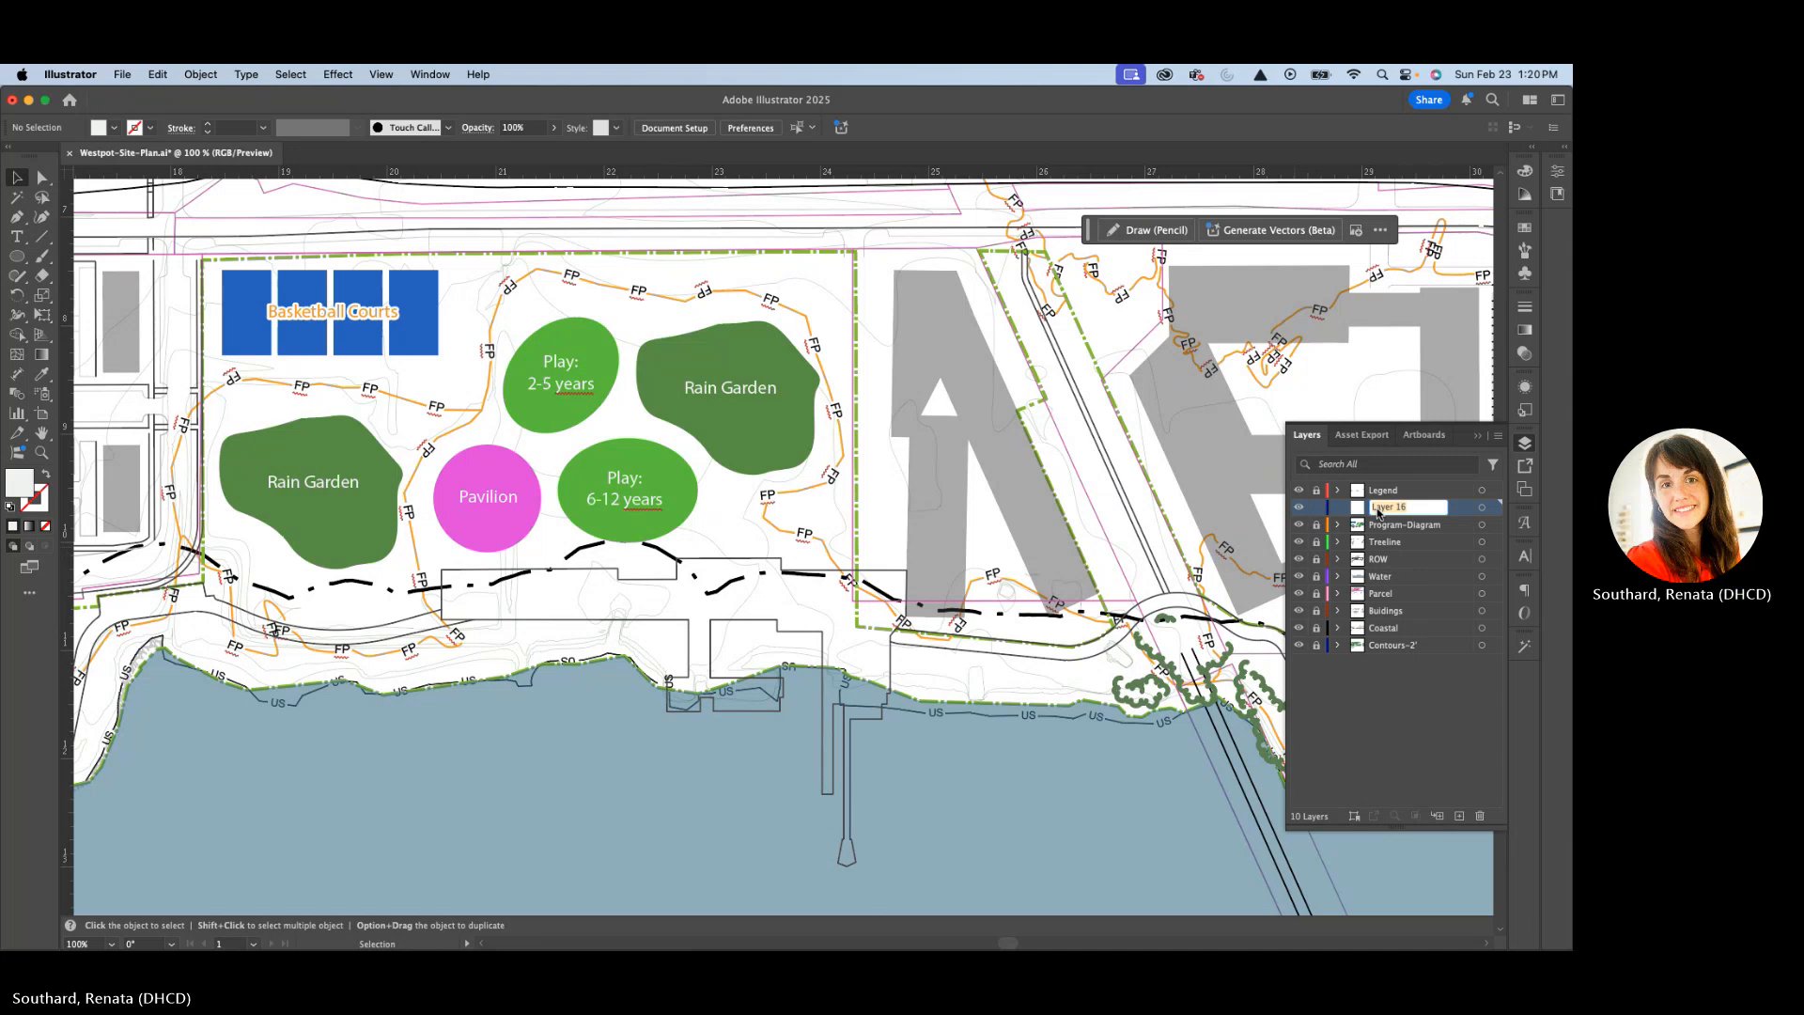
text(s)
key(Return)
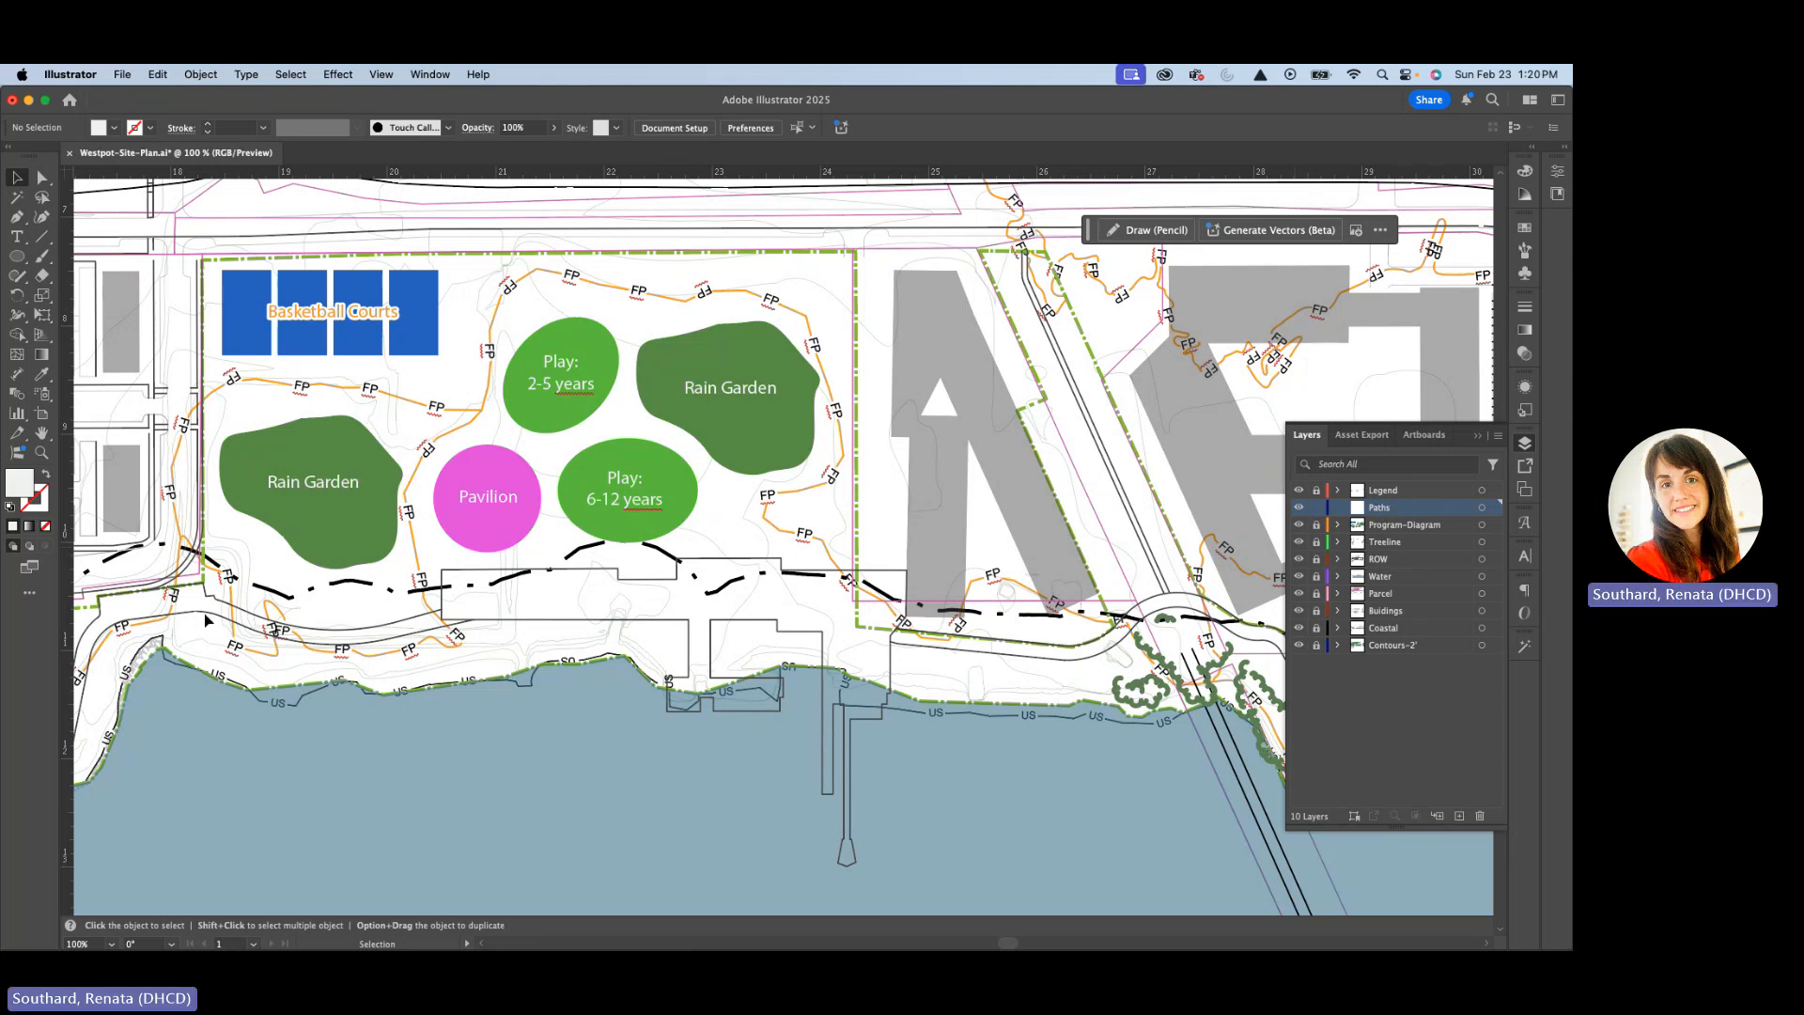
Hide the Coastal layer so the park's edges are free of its lines.
key(space)
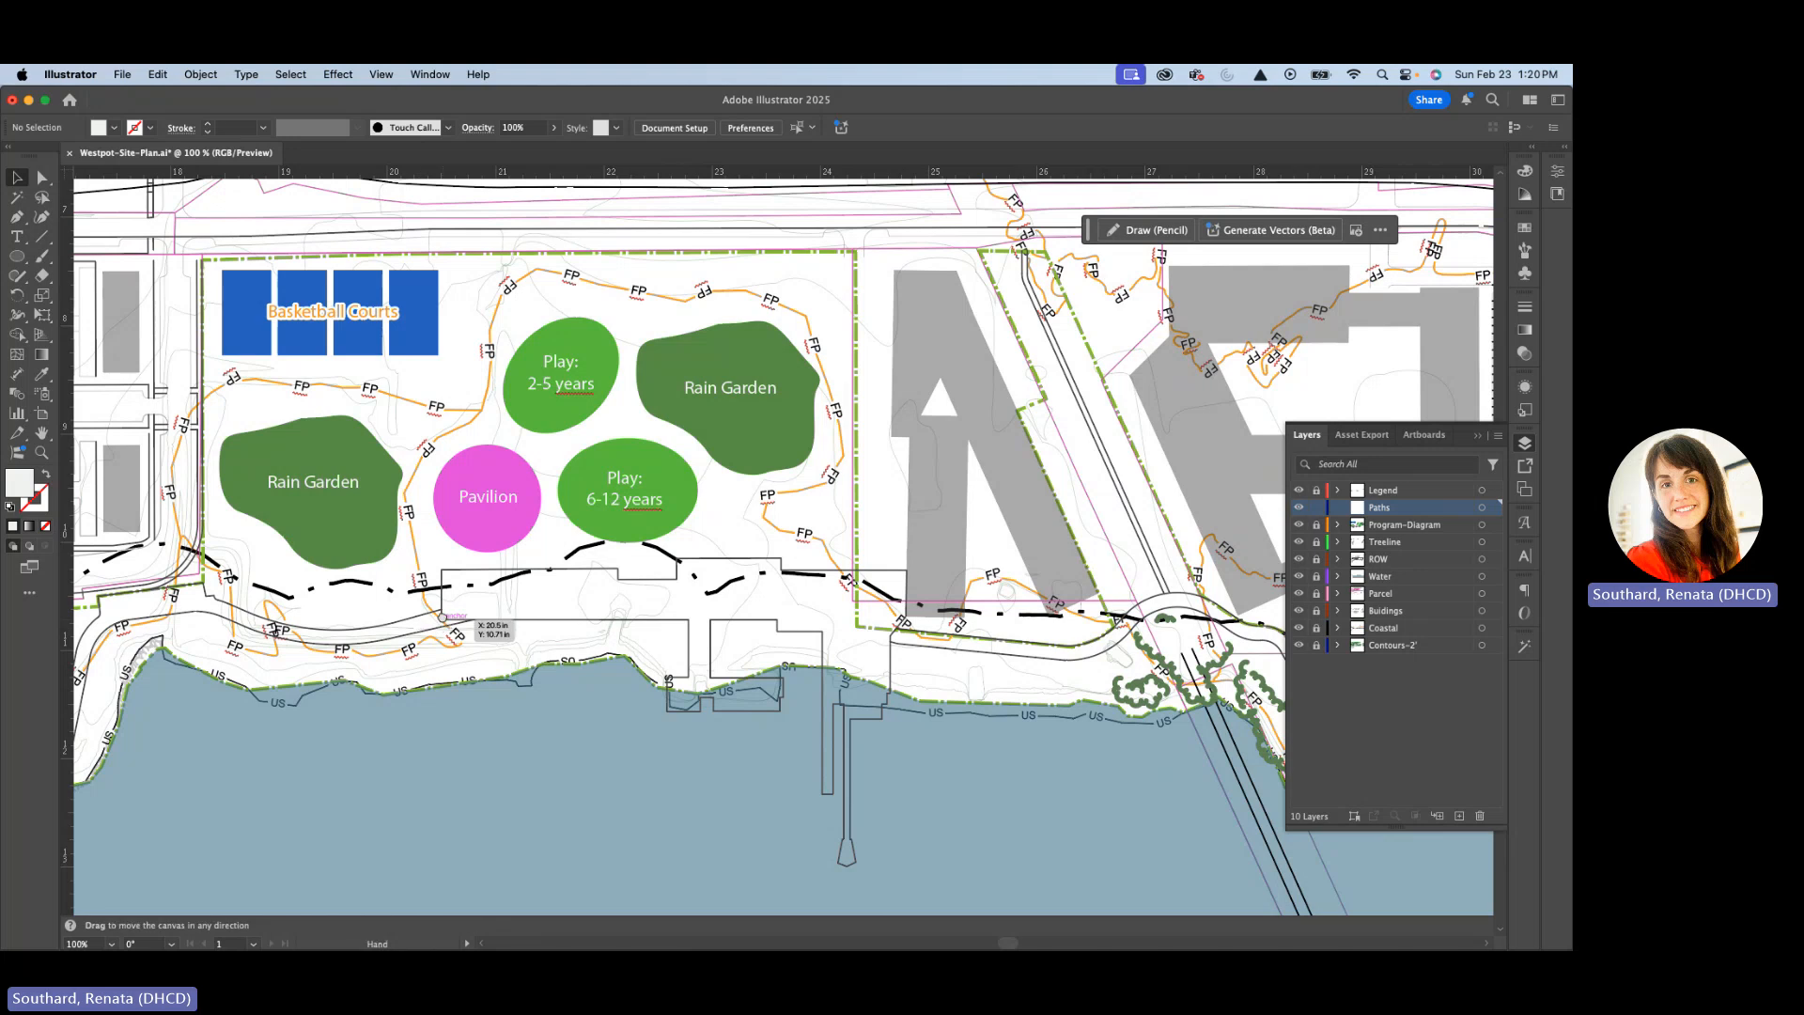
drag(442, 617, 327, 580)
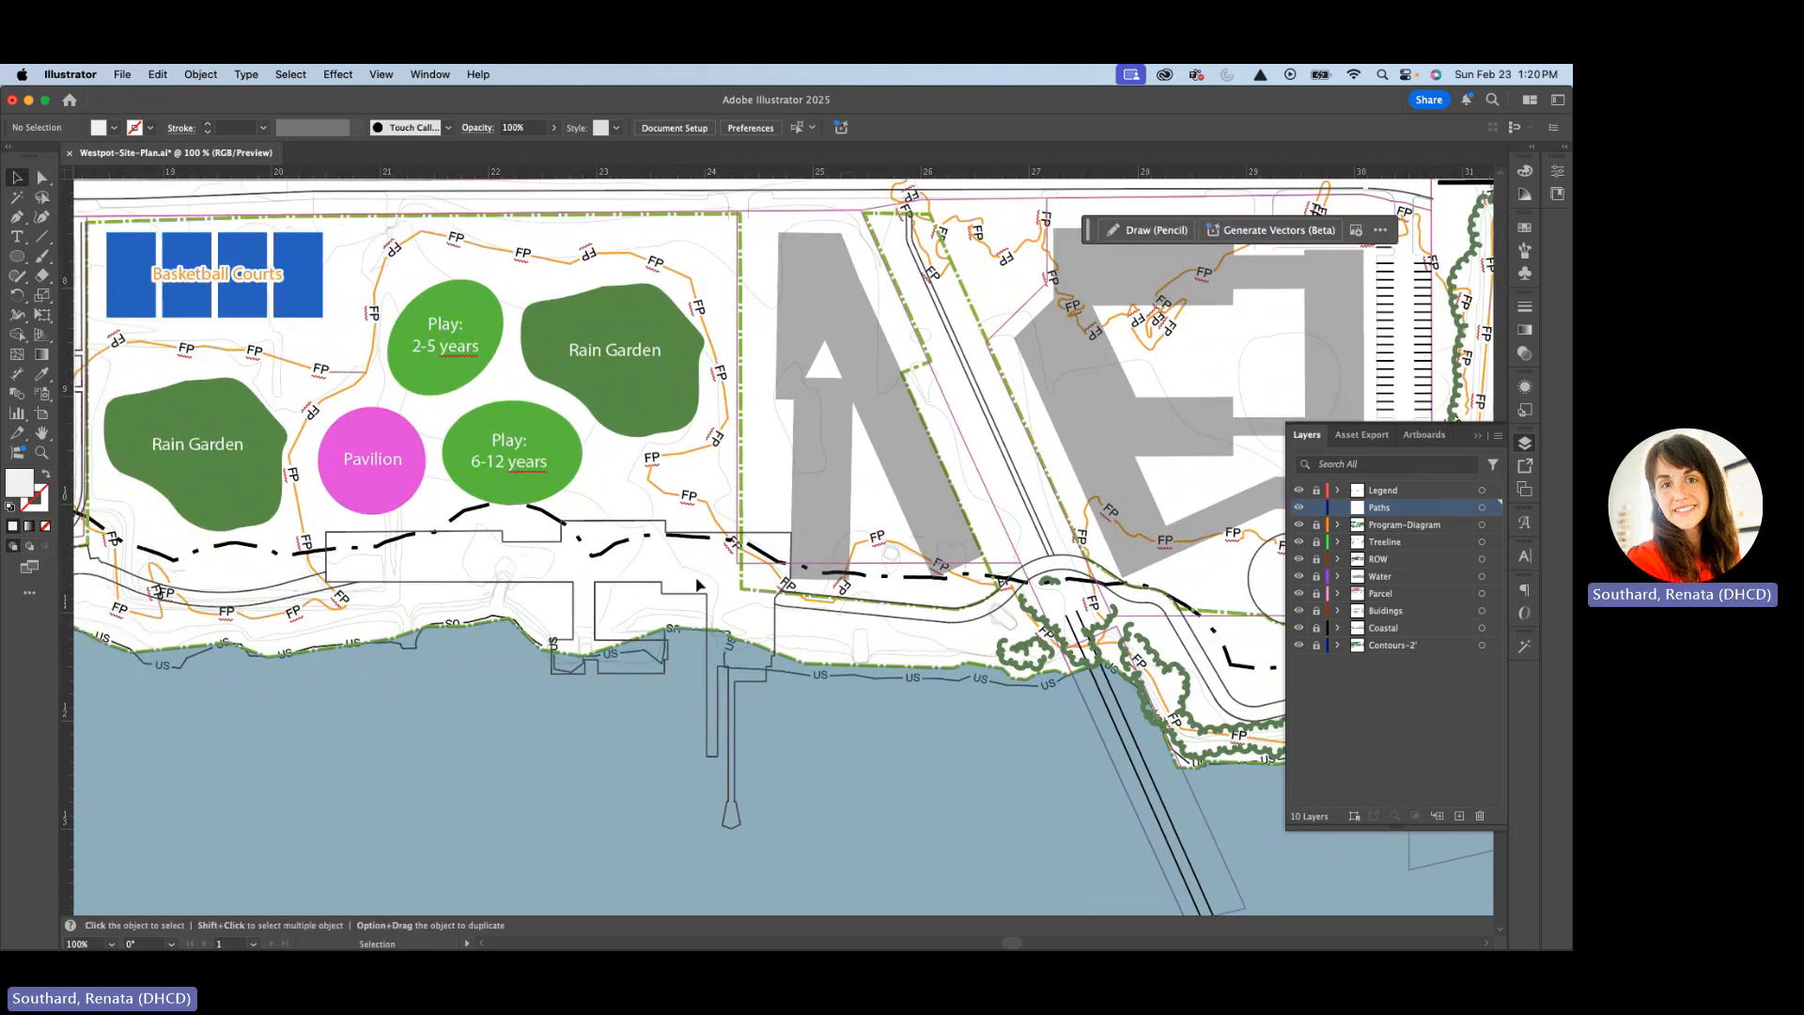
key(space)
drag(295, 594, 483, 643)
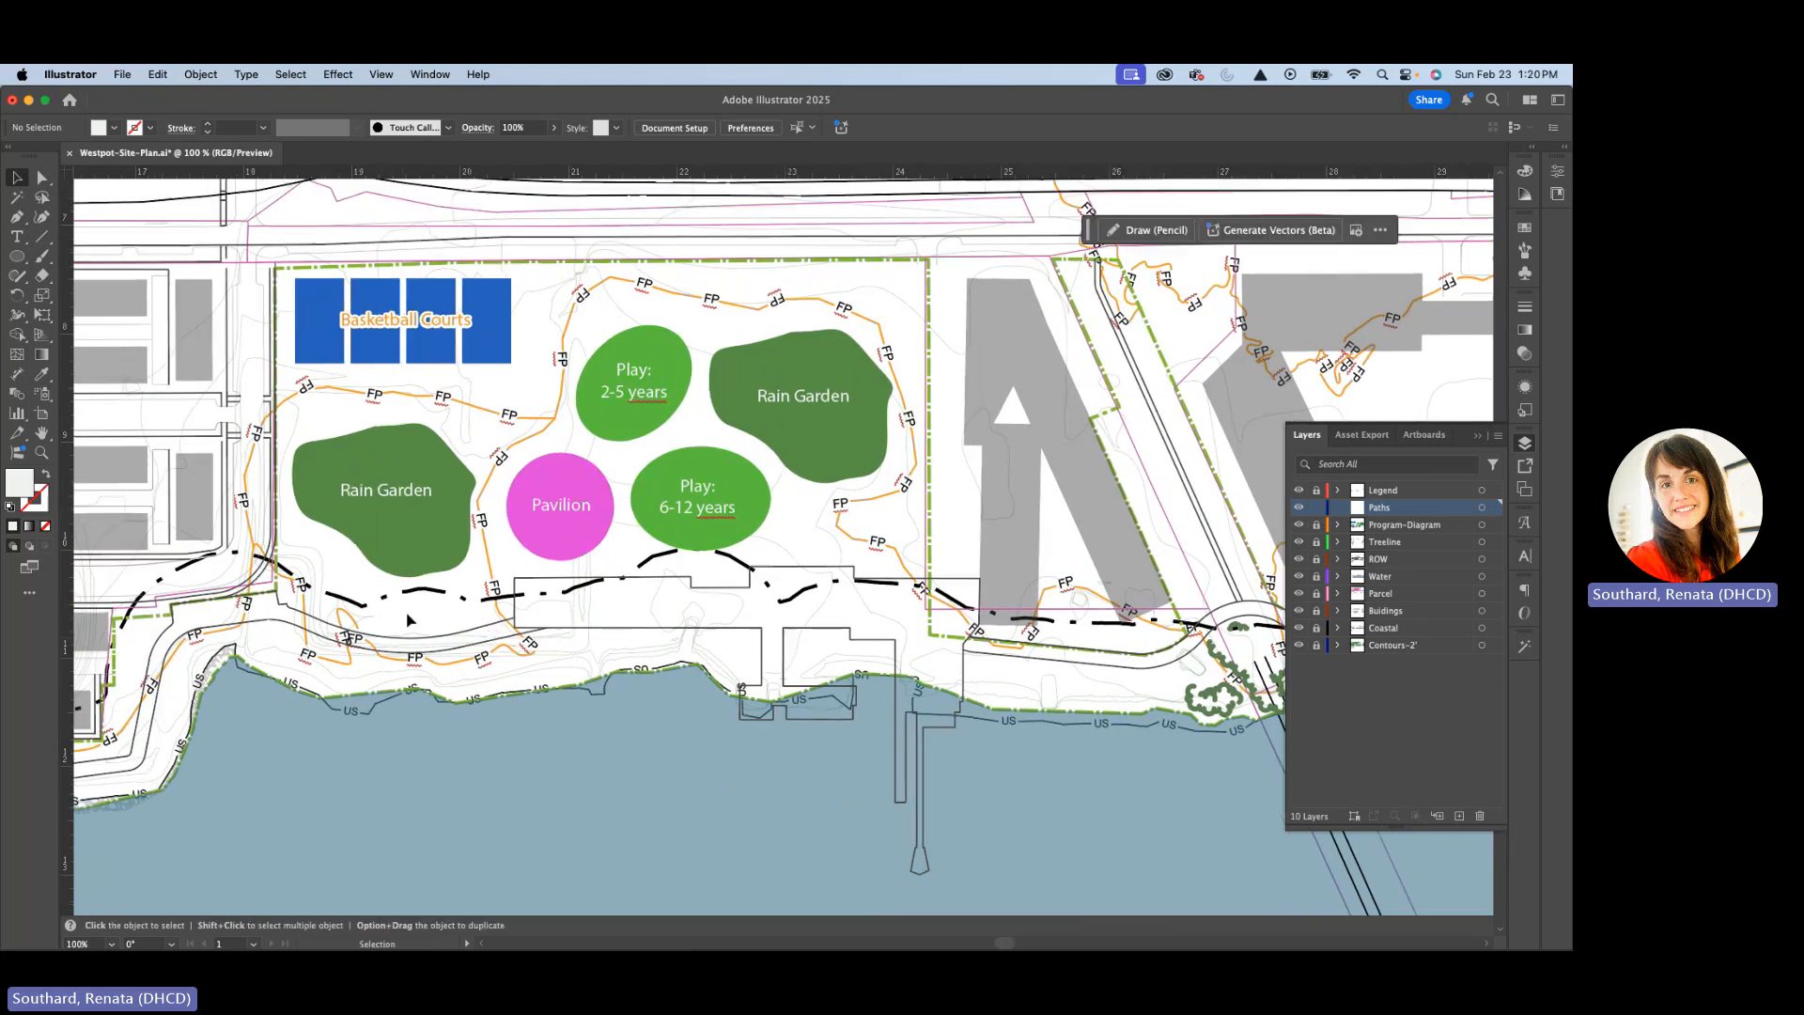
drag(348, 602, 355, 669)
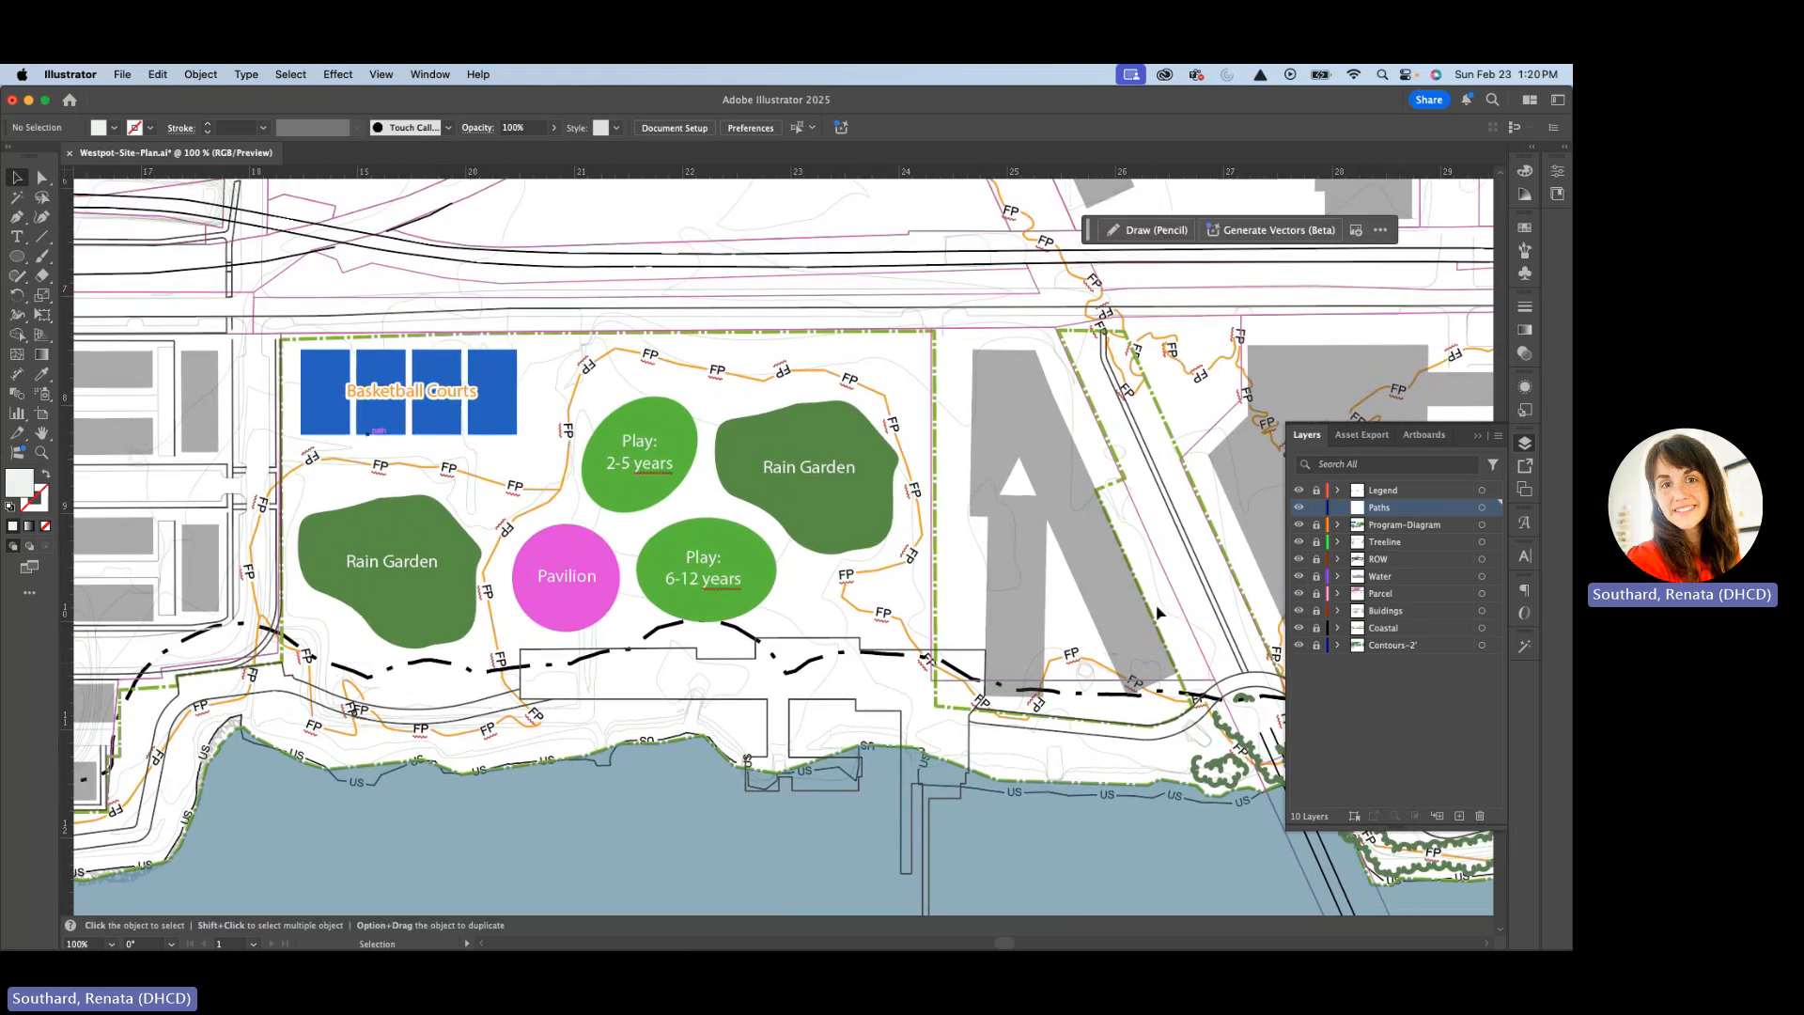
click(1299, 628)
key(space)
drag(493, 601, 543, 577)
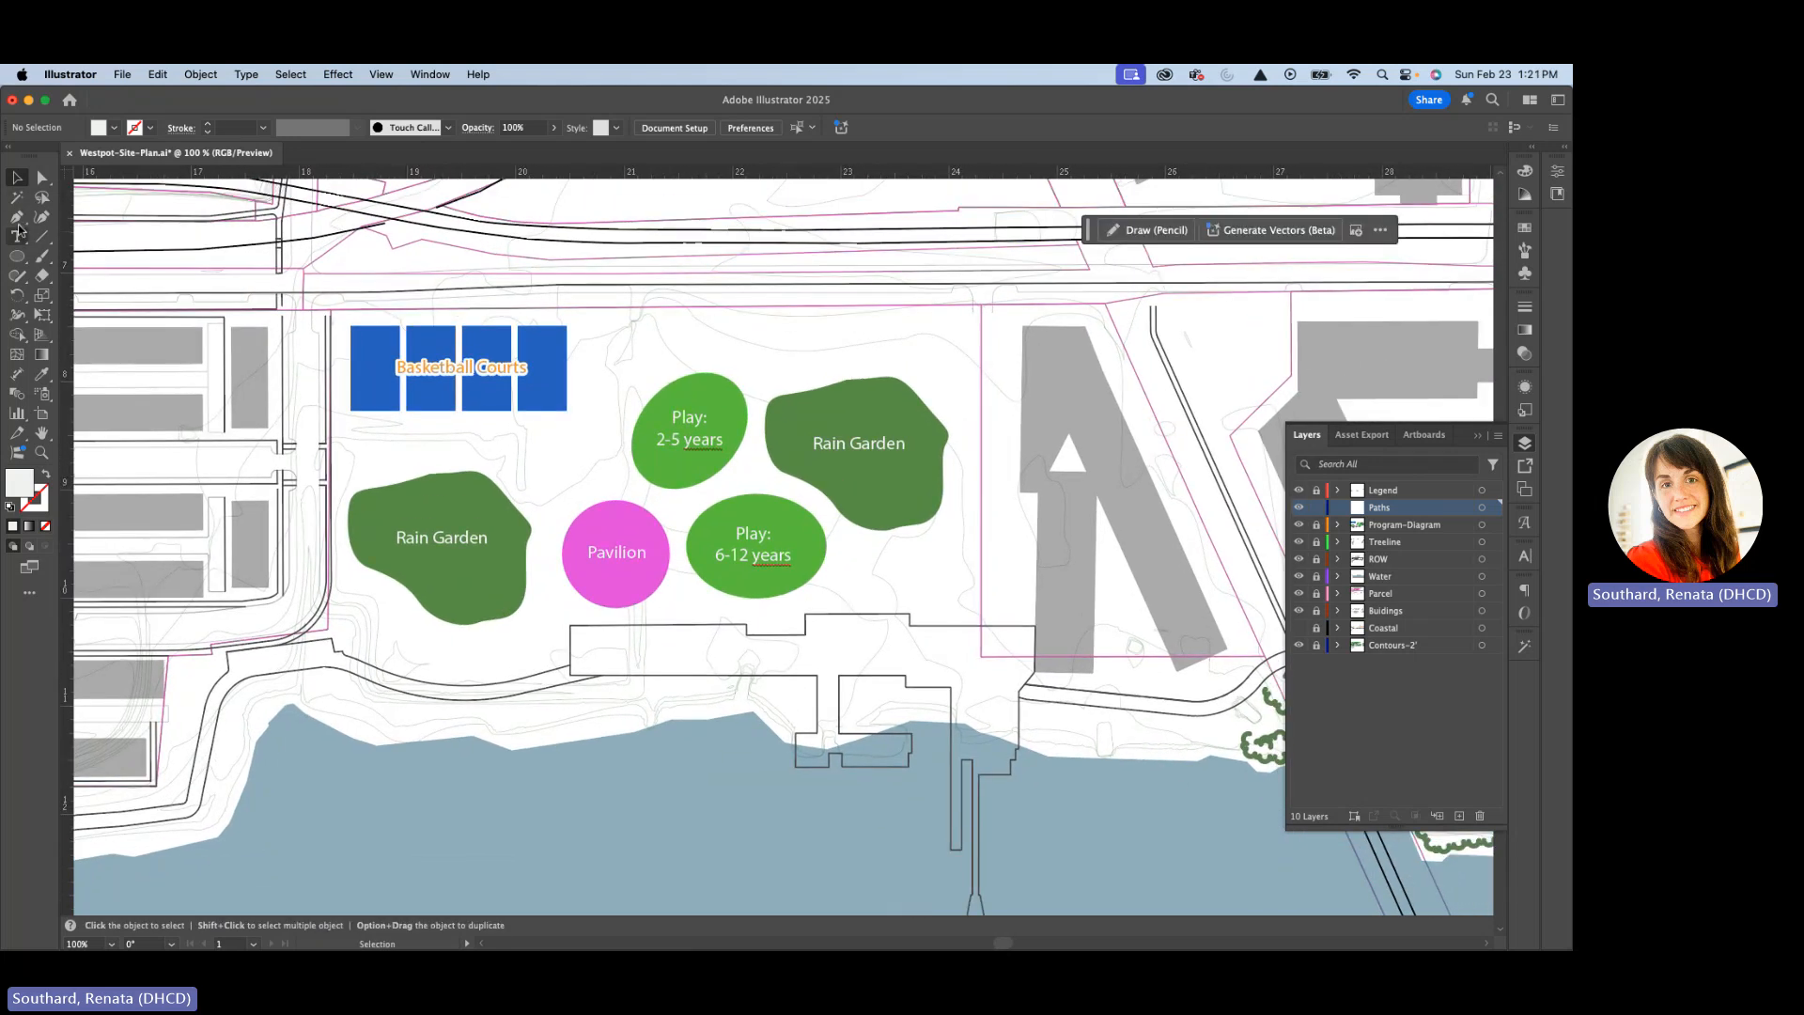
Draw a straight Pen path about 7.6 in long along the park's north edge, from the street line beside the basketball courts to the diagonal road.
click(16, 219)
click(337, 649)
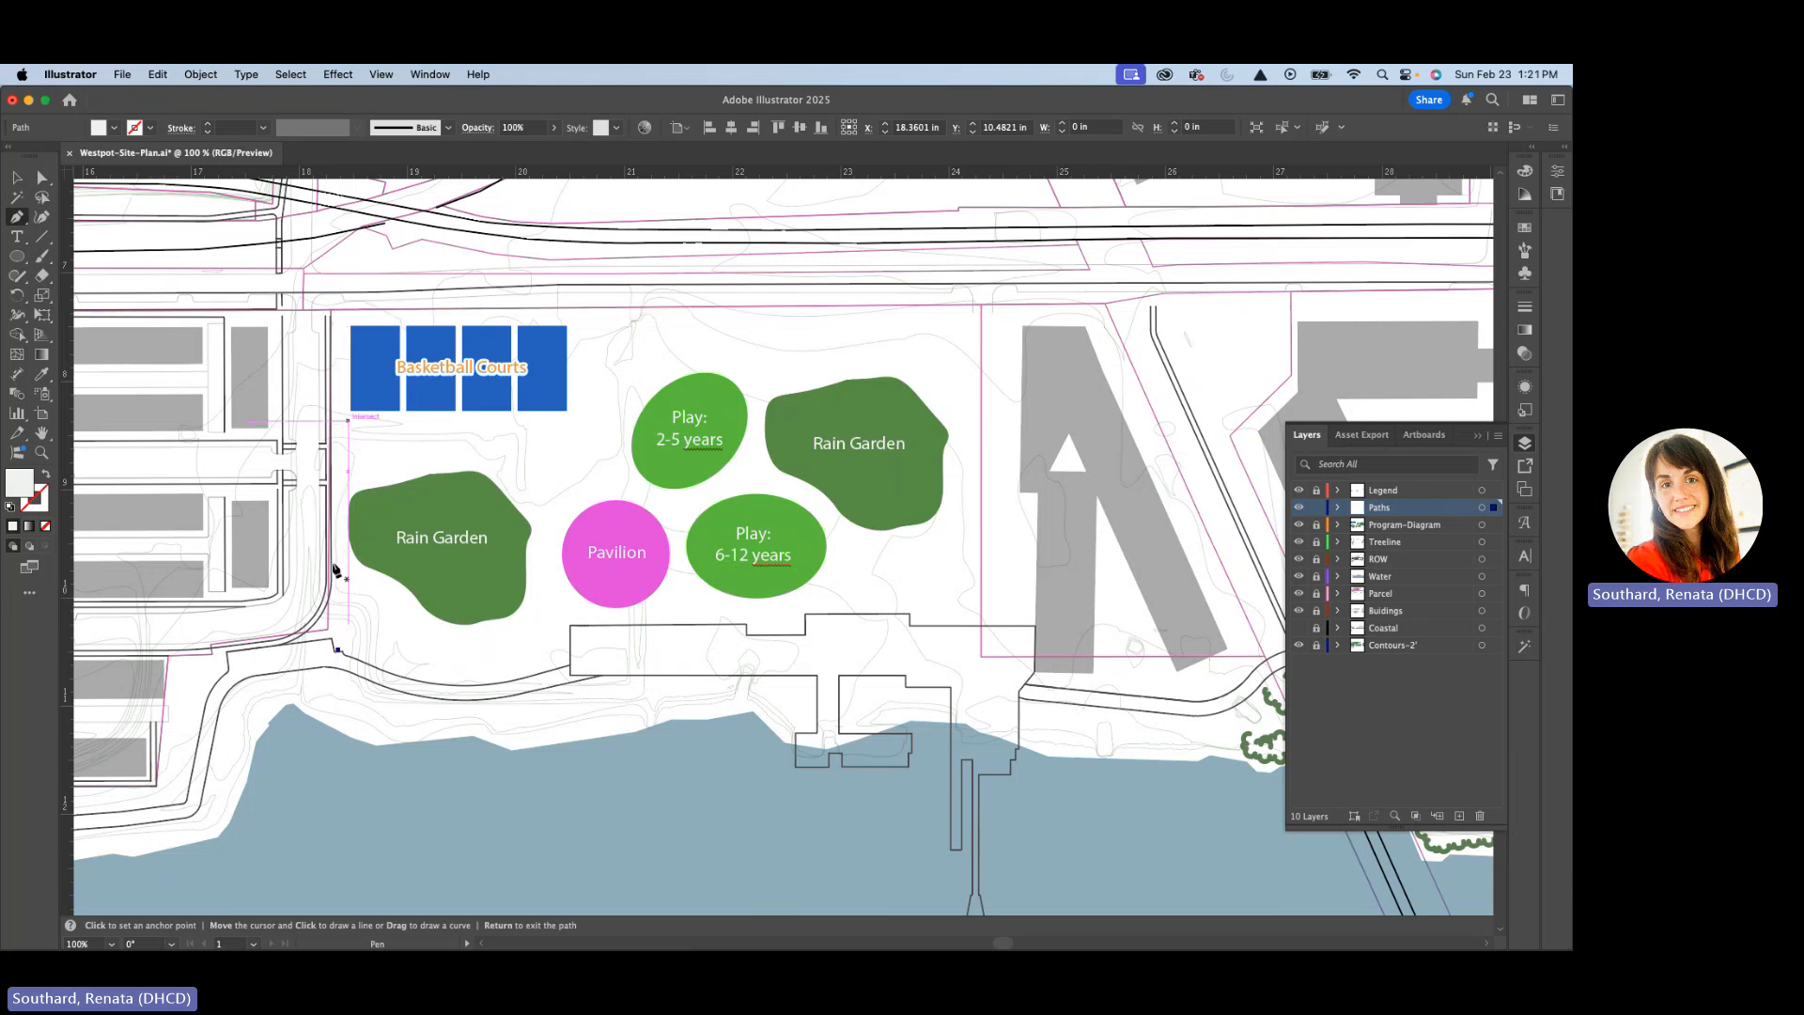
key(super+z)
scroll(315, 630, up, 1)
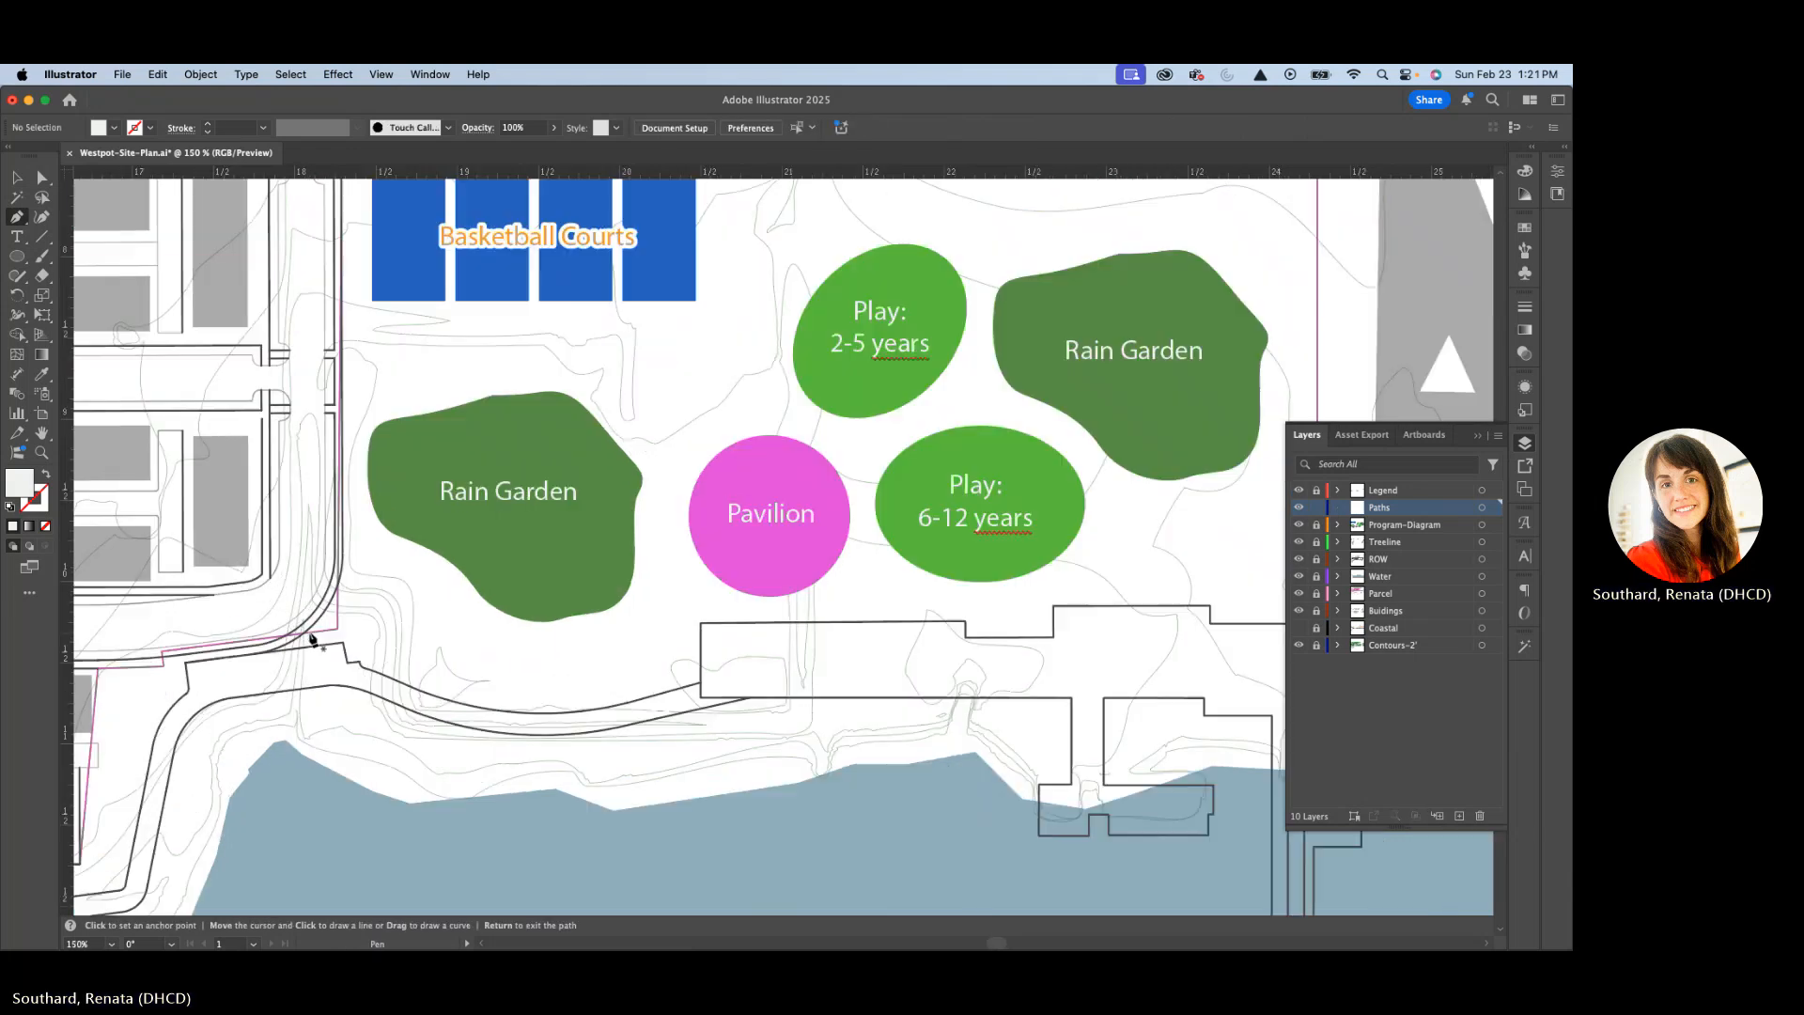
scroll(348, 480, up, 5)
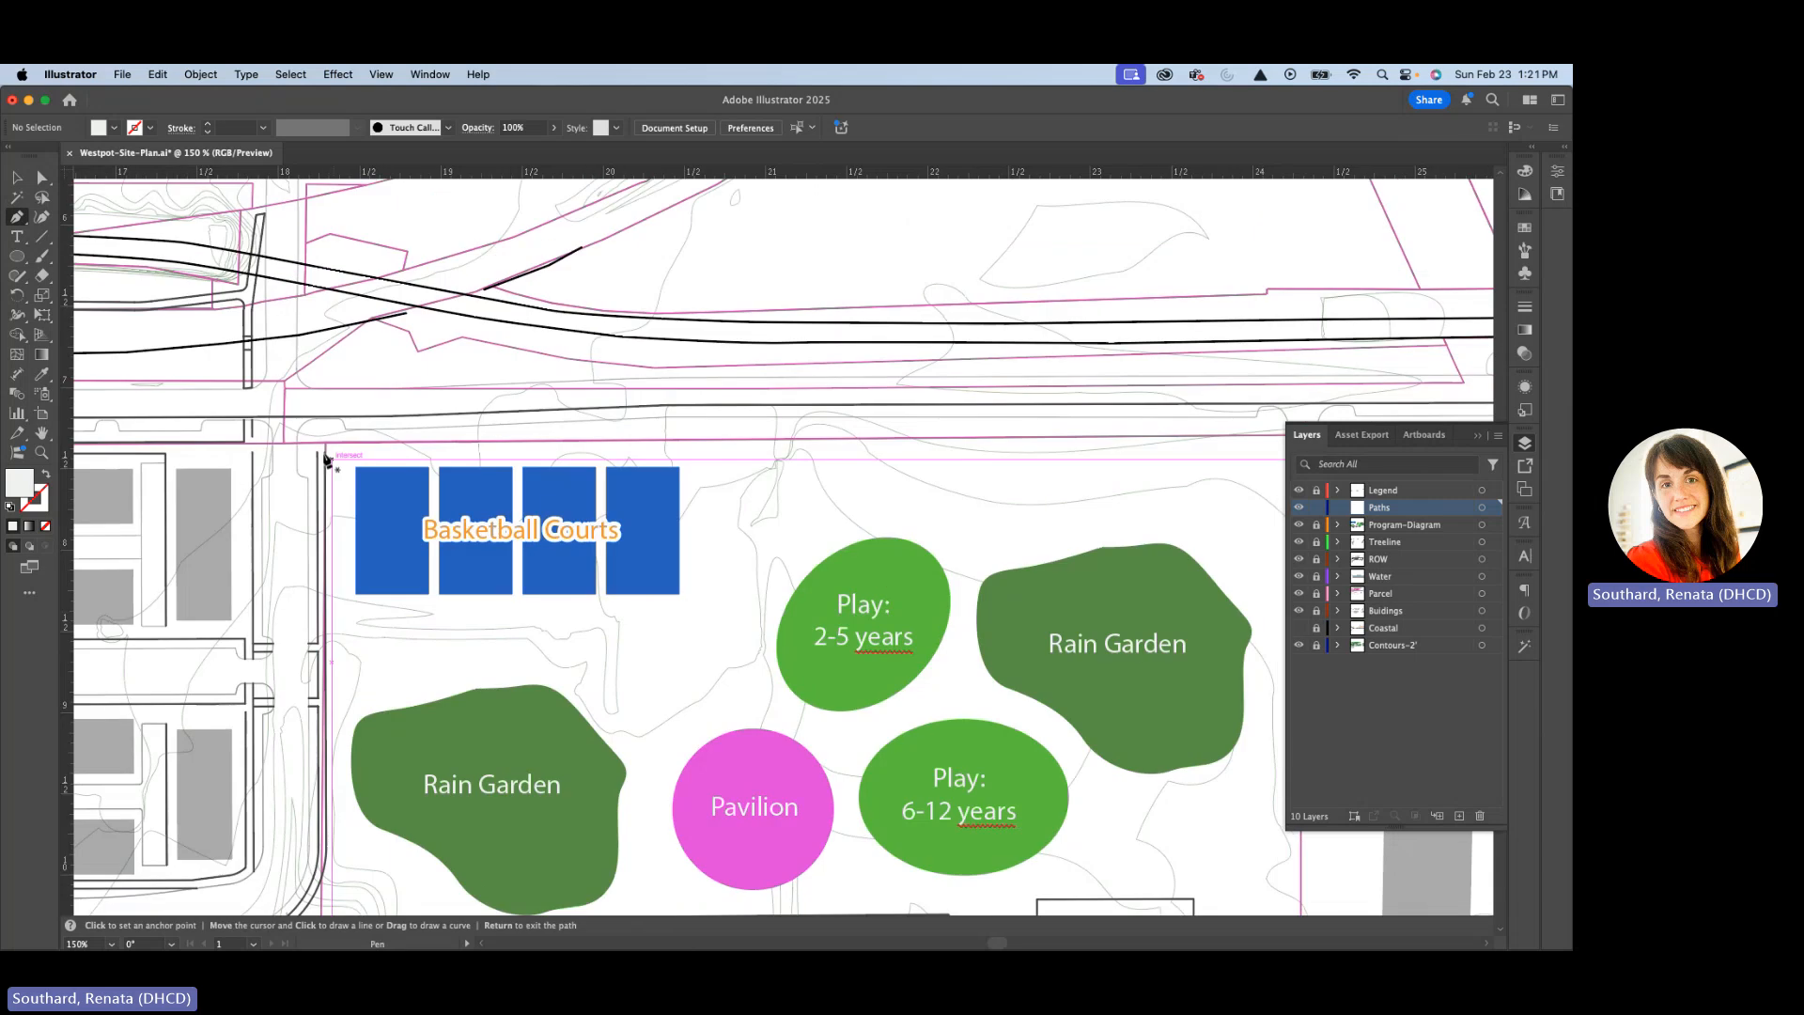
click(318, 455)
scroll(318, 458, up, 3)
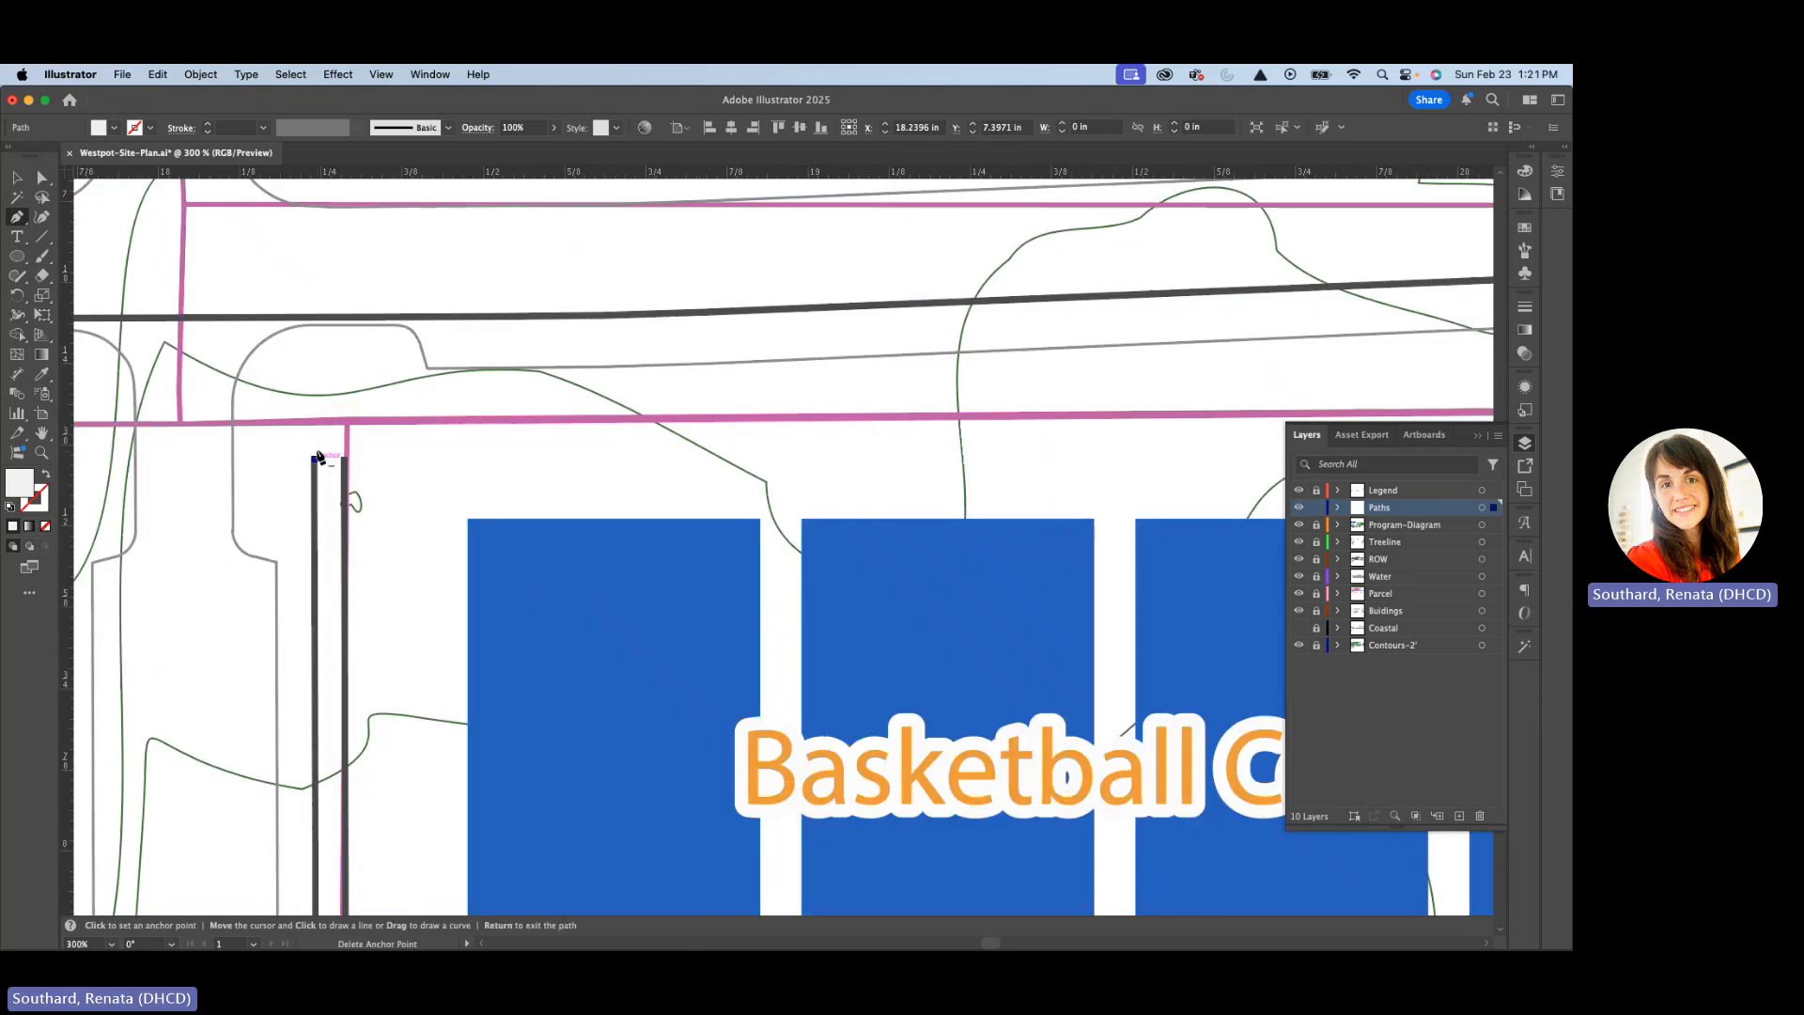
scroll(322, 463, down, 5)
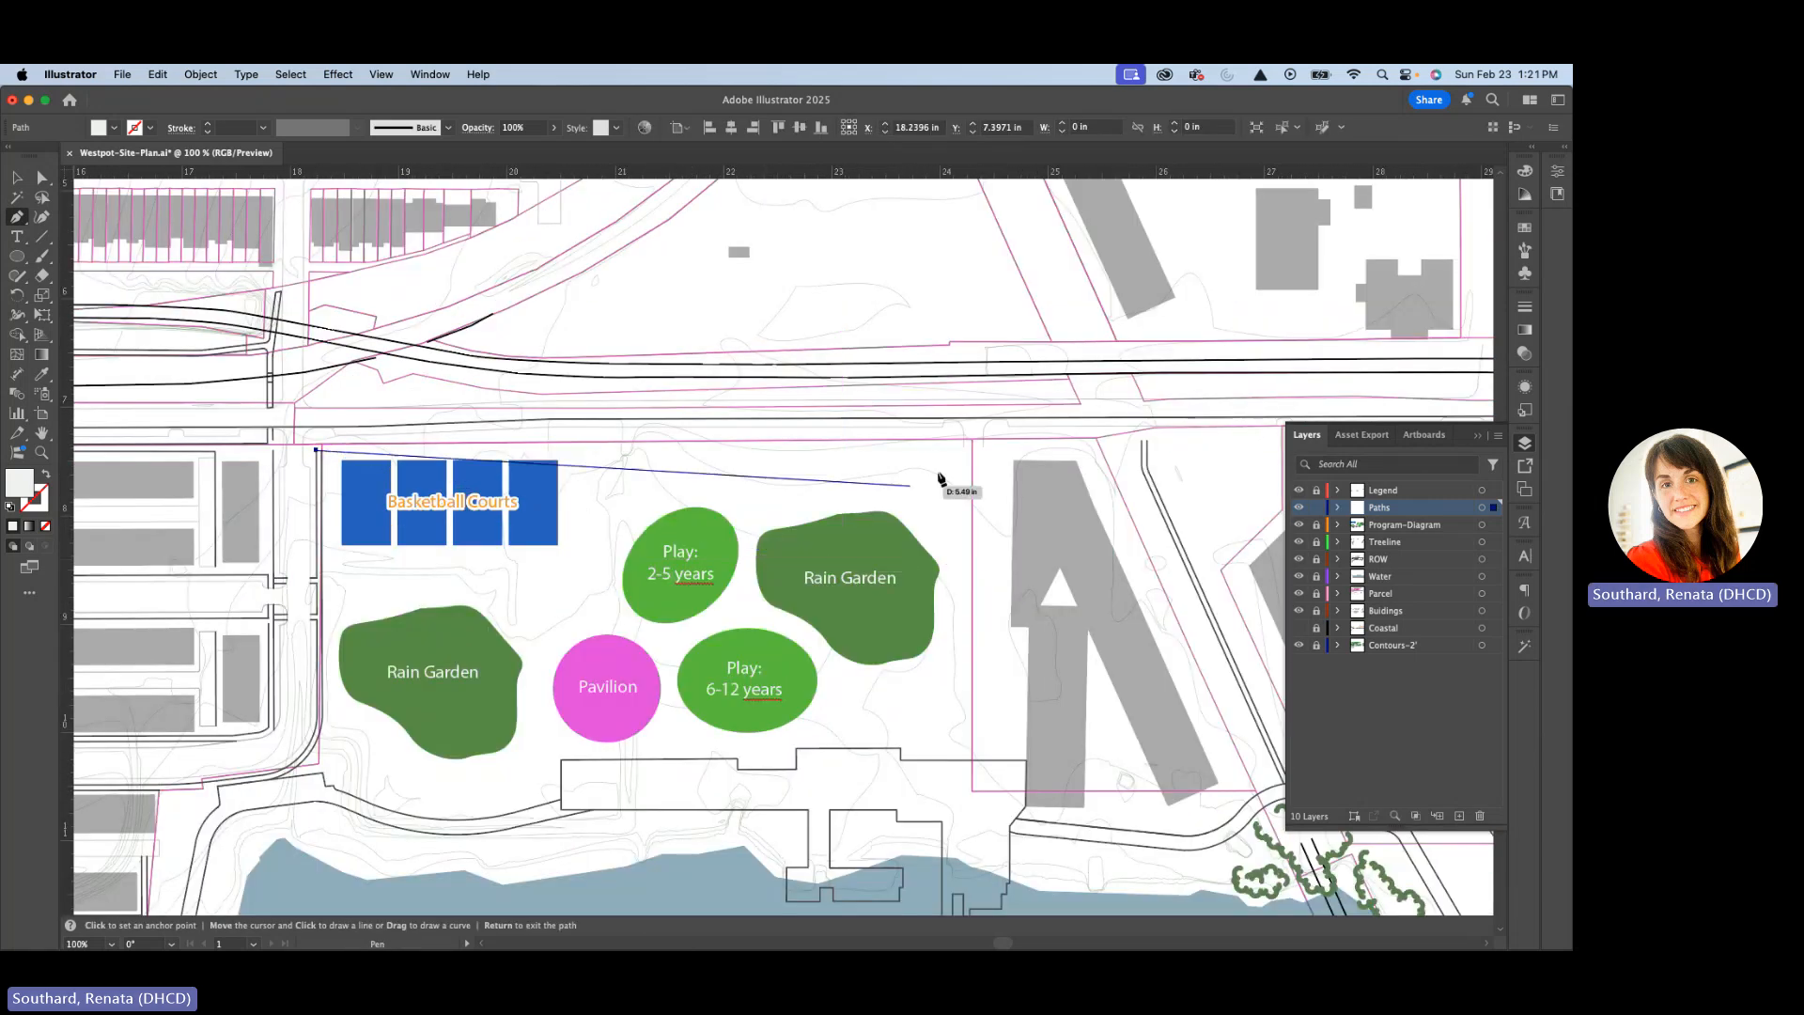
click(1142, 440)
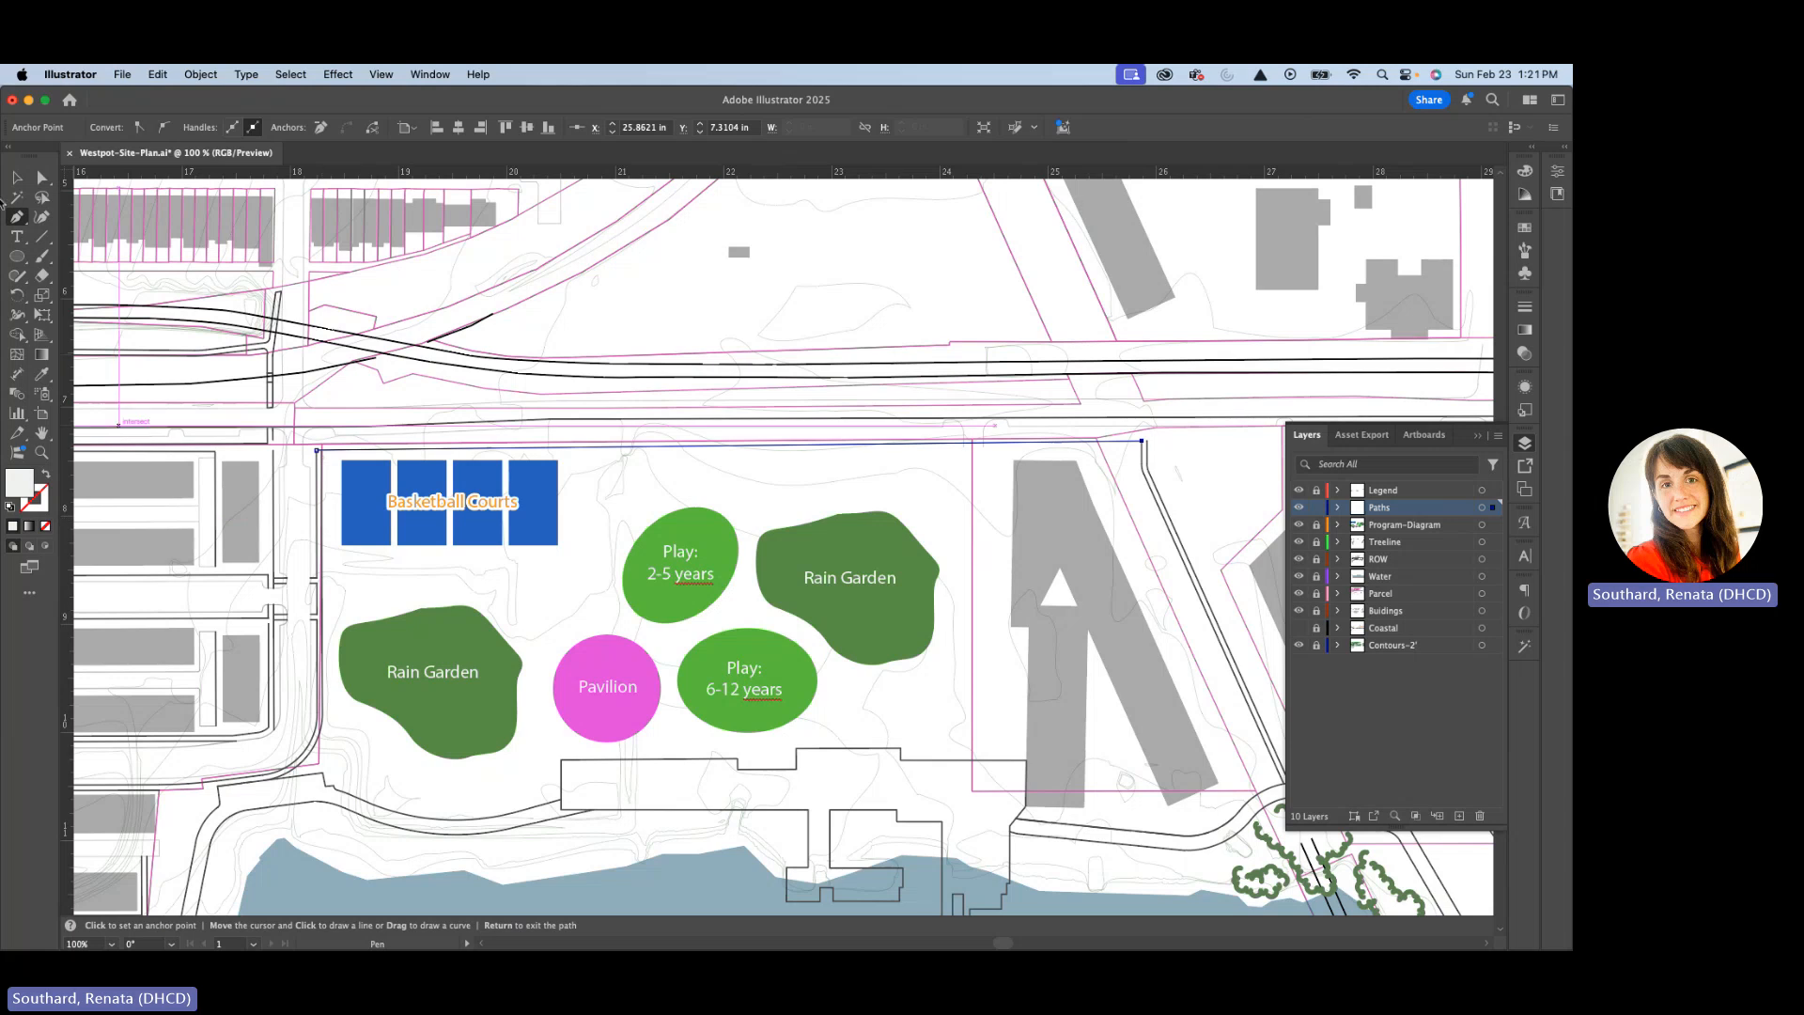
Apply the appearance of the vertical street line beside the basketball courts to the new path with the Eyedropper.
click(41, 374)
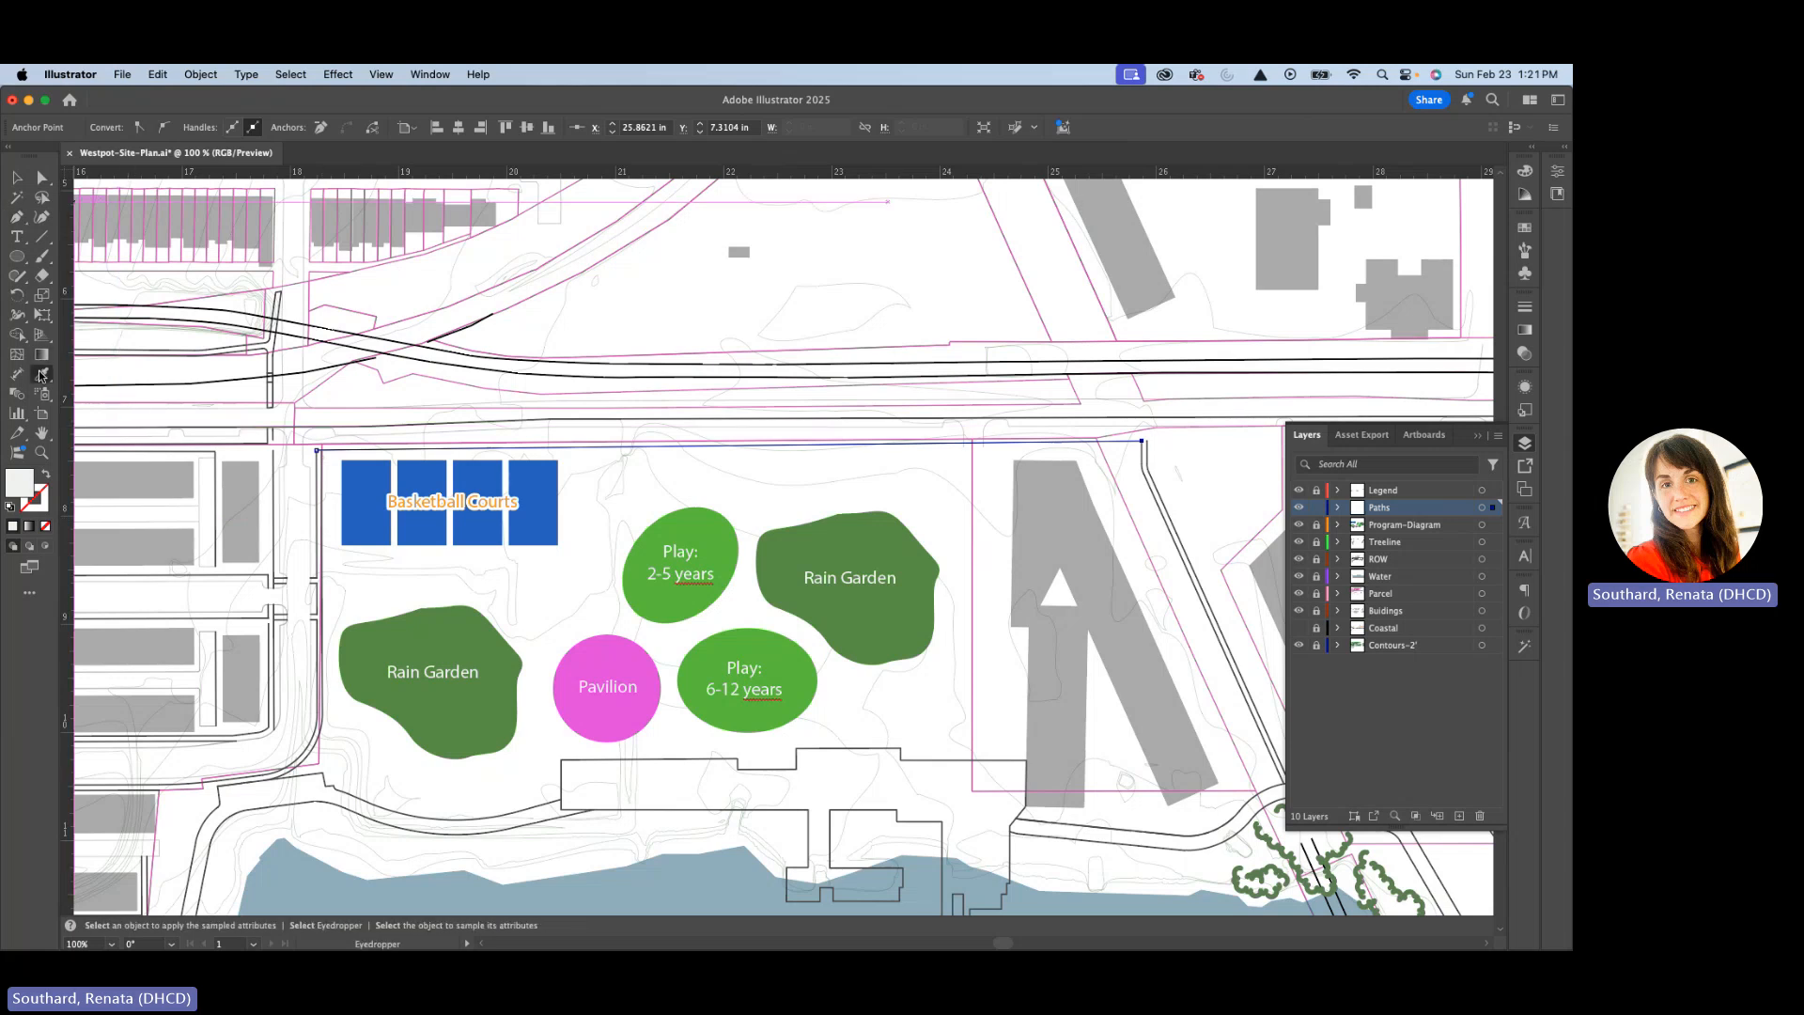
click(323, 468)
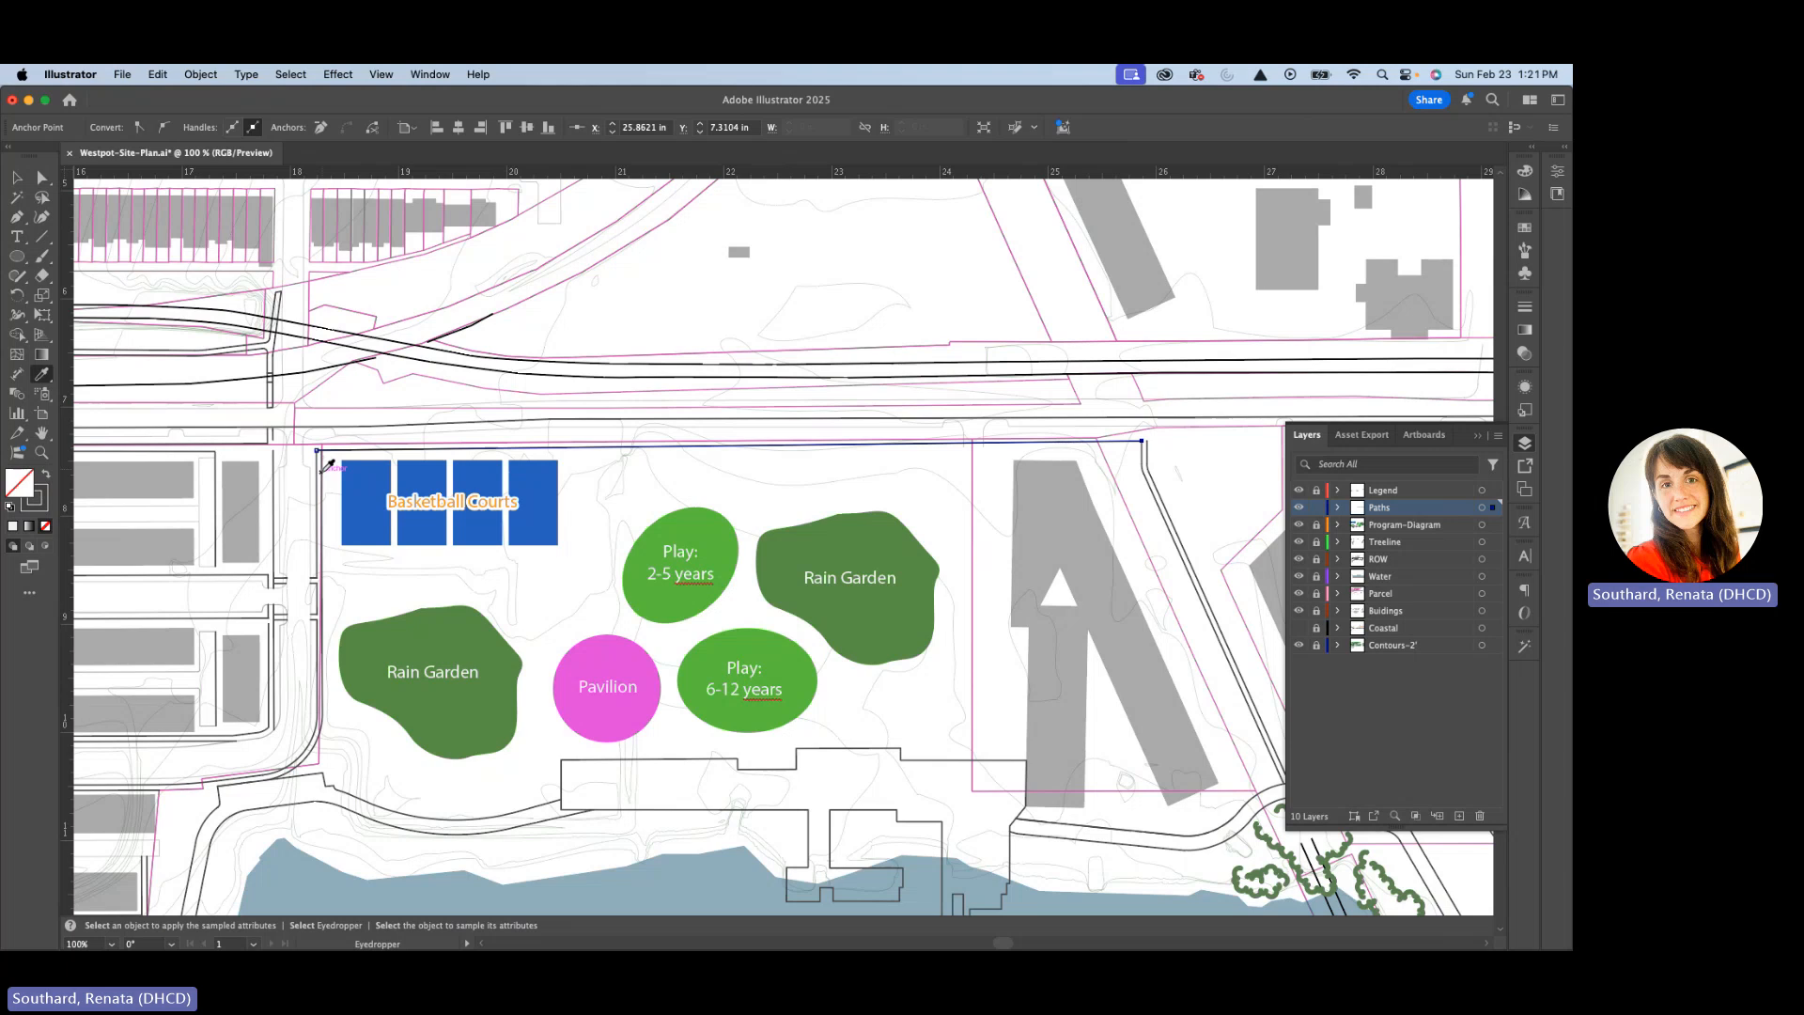
scroll(331, 461, down, 3)
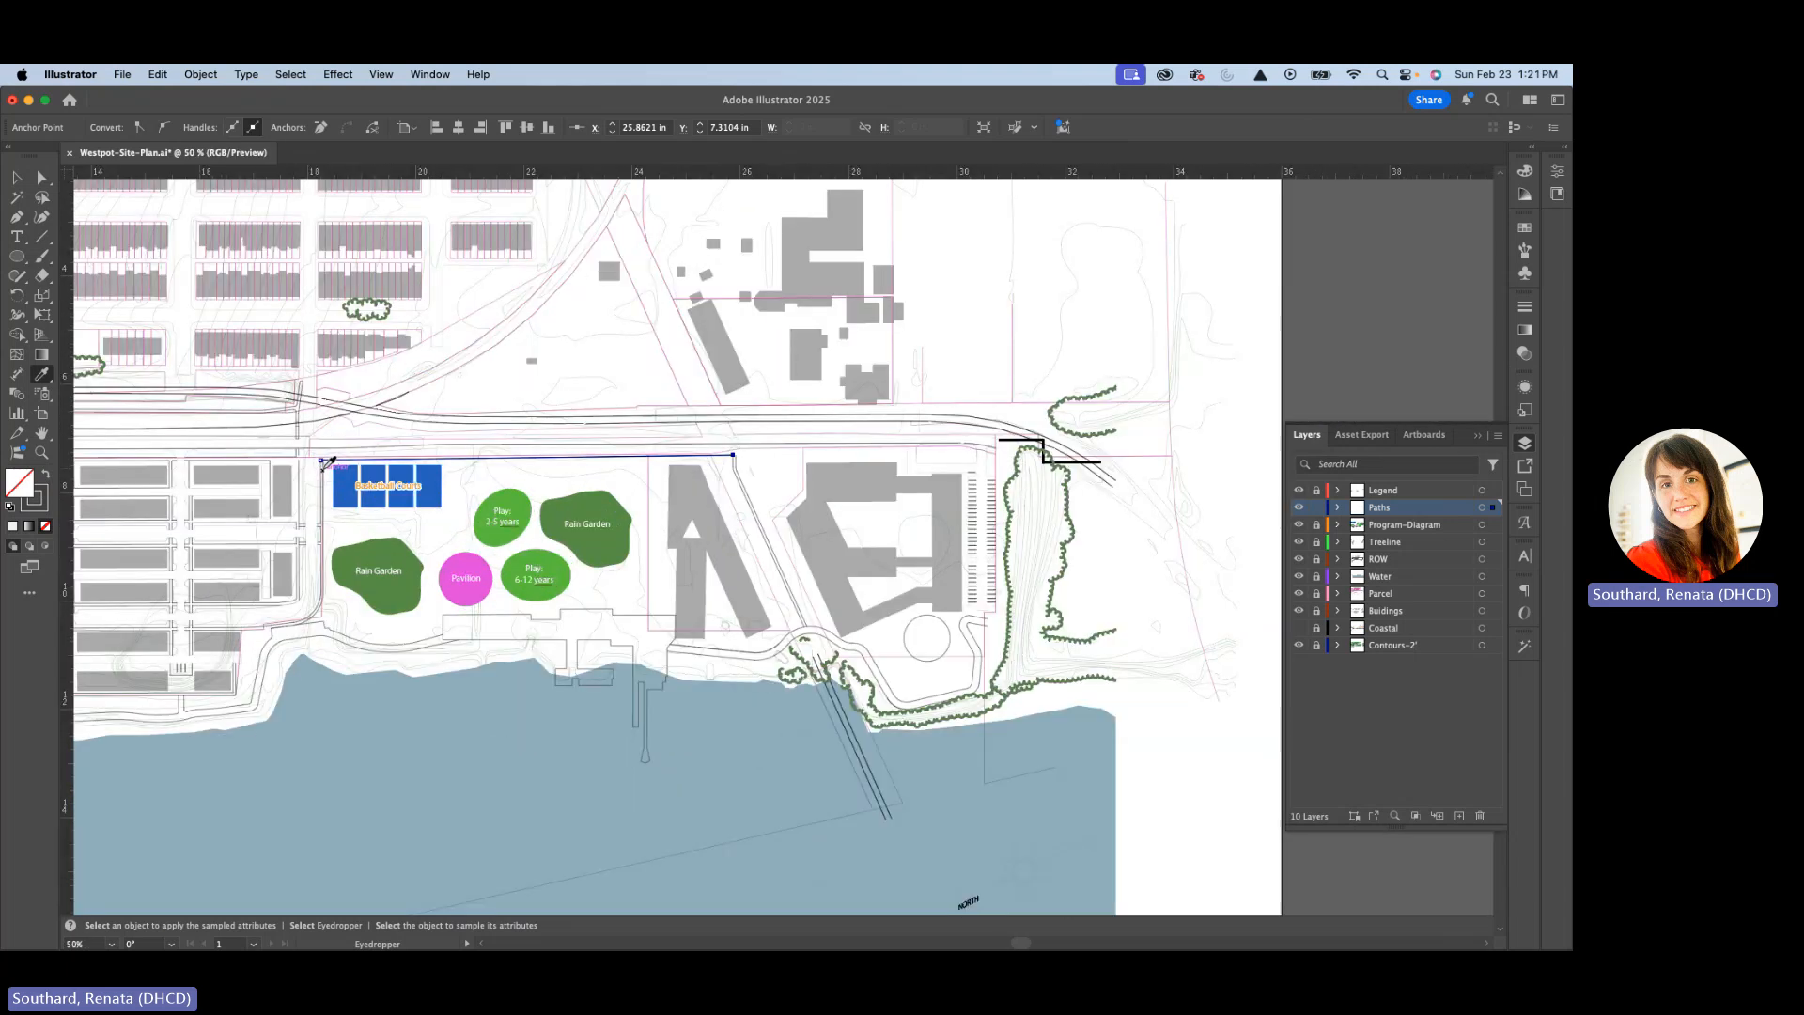
Move the west end of the new north path onto the street line nearest the basketball courts, then deselect the path.
scroll(323, 410, up, 10)
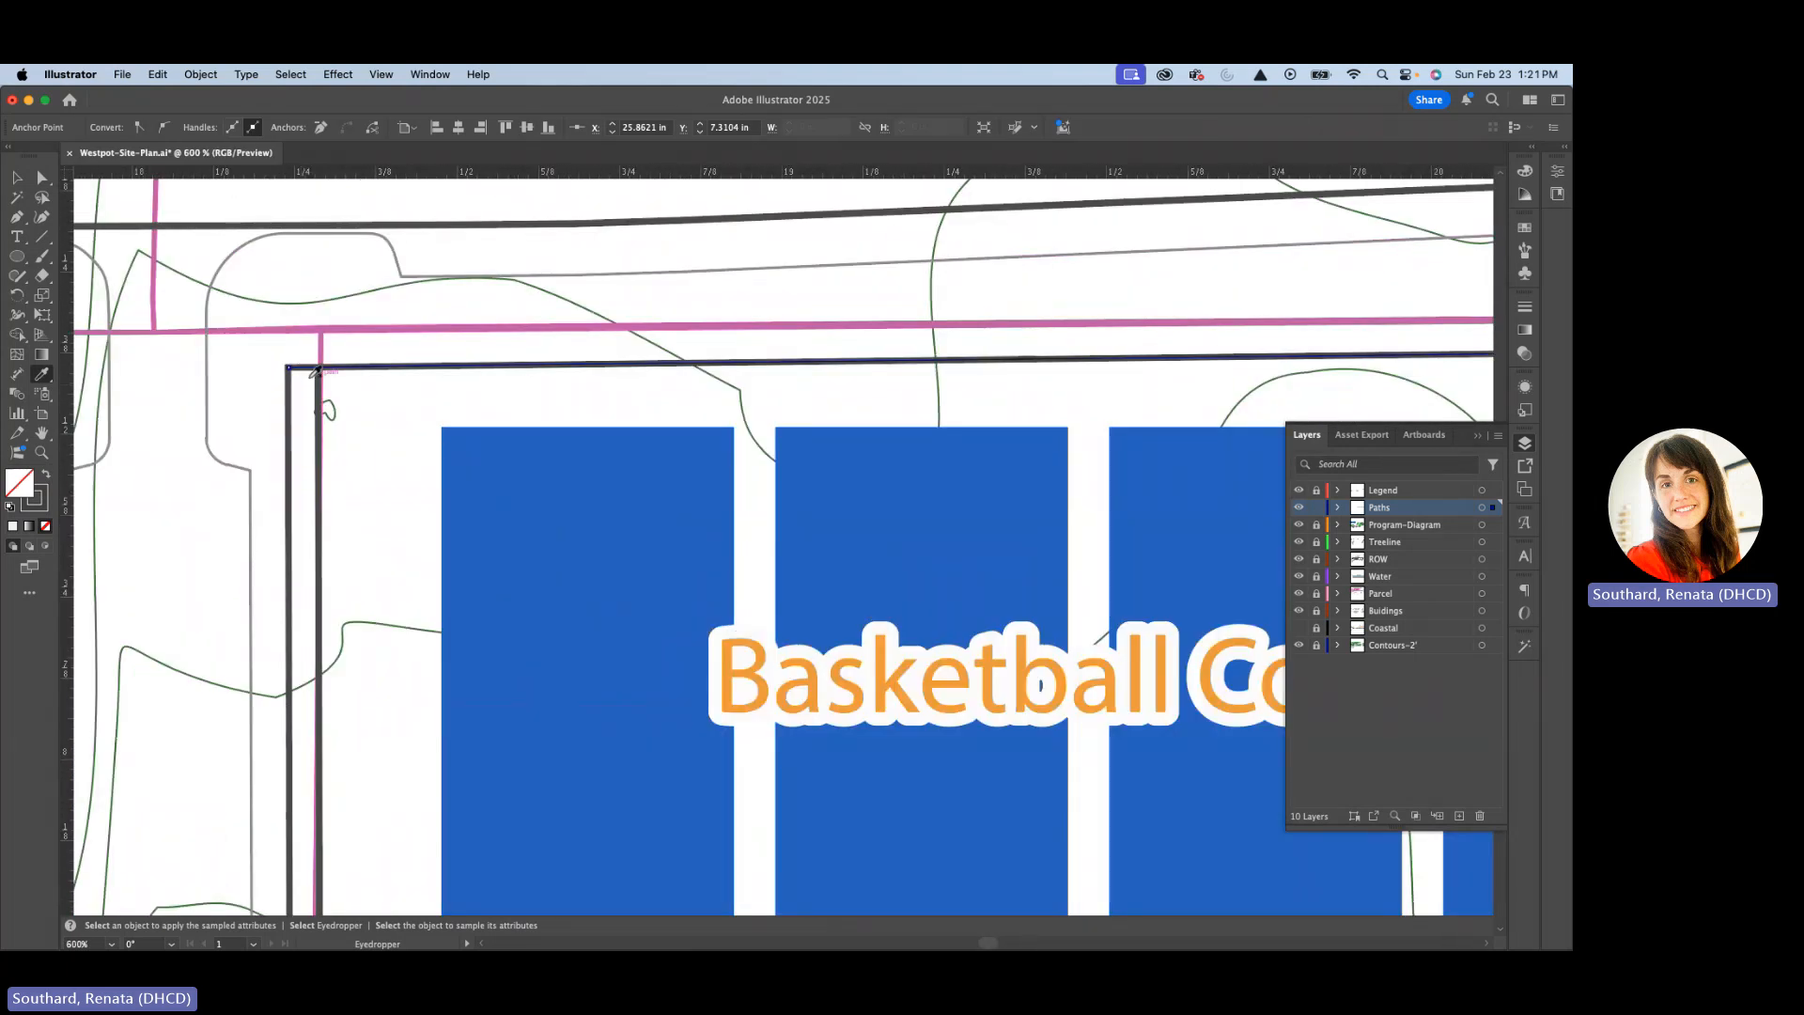
key(a)
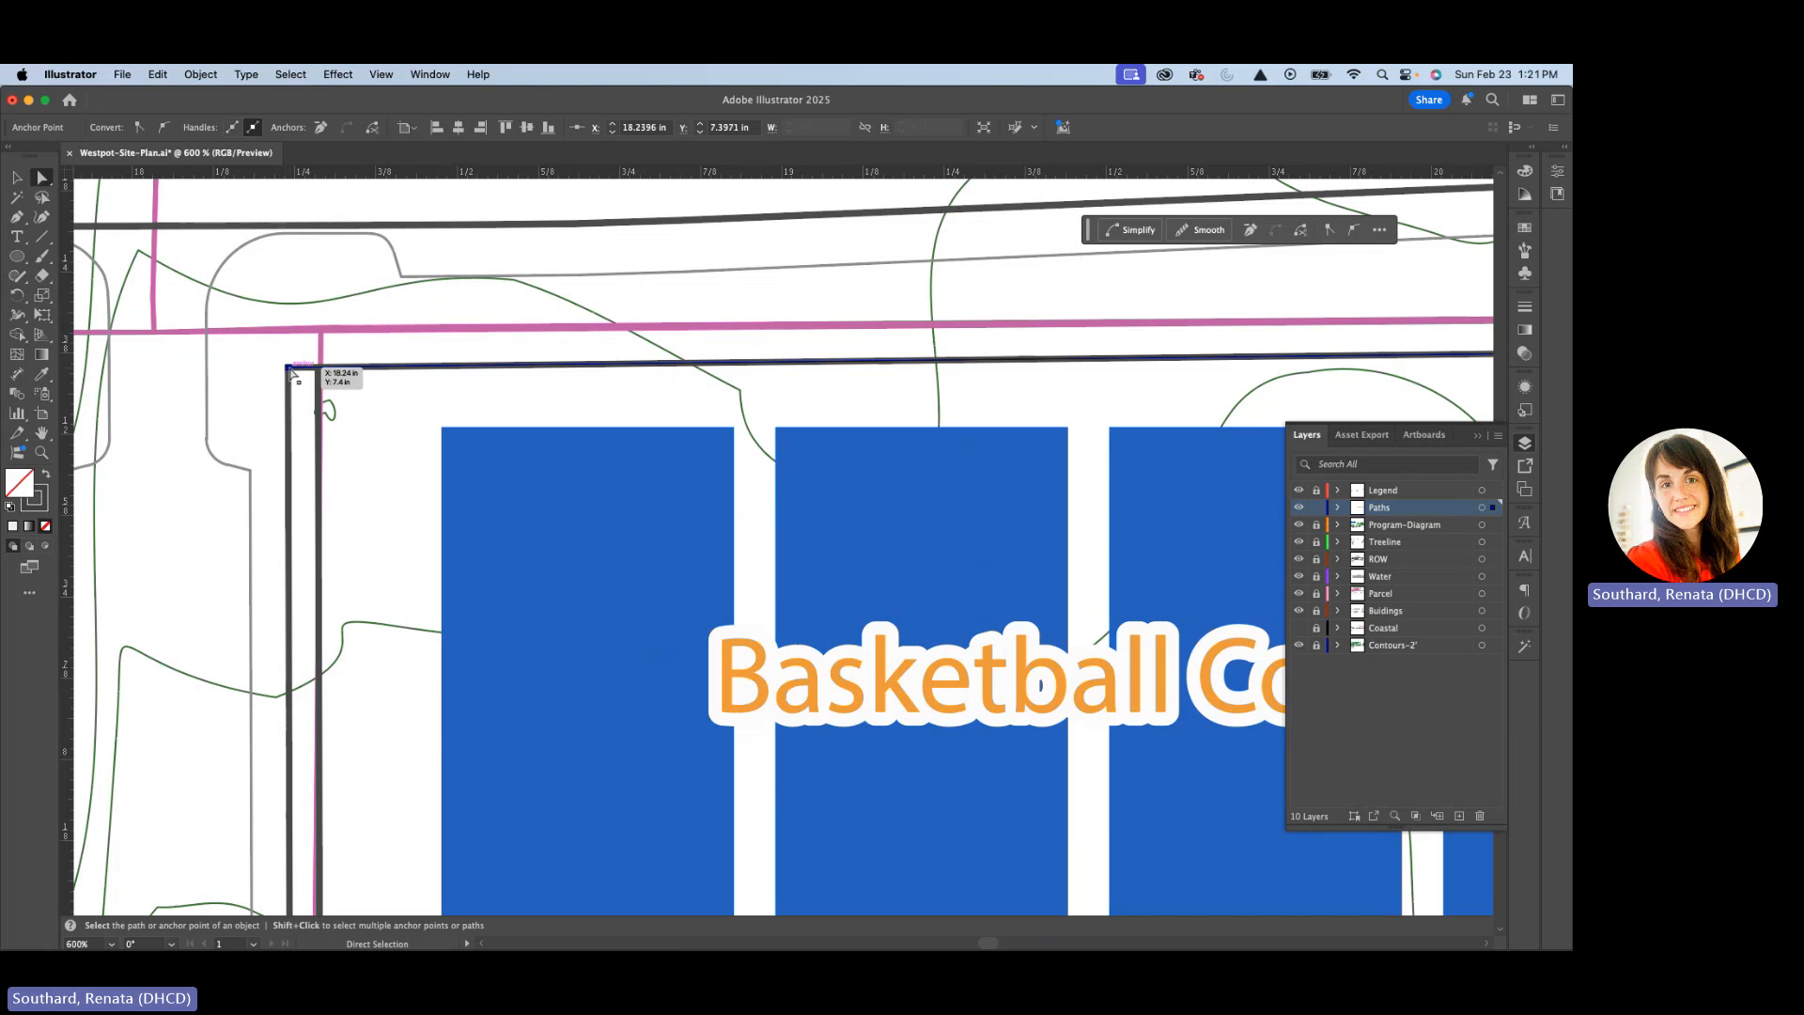
drag(292, 371, 323, 371)
click(287, 368)
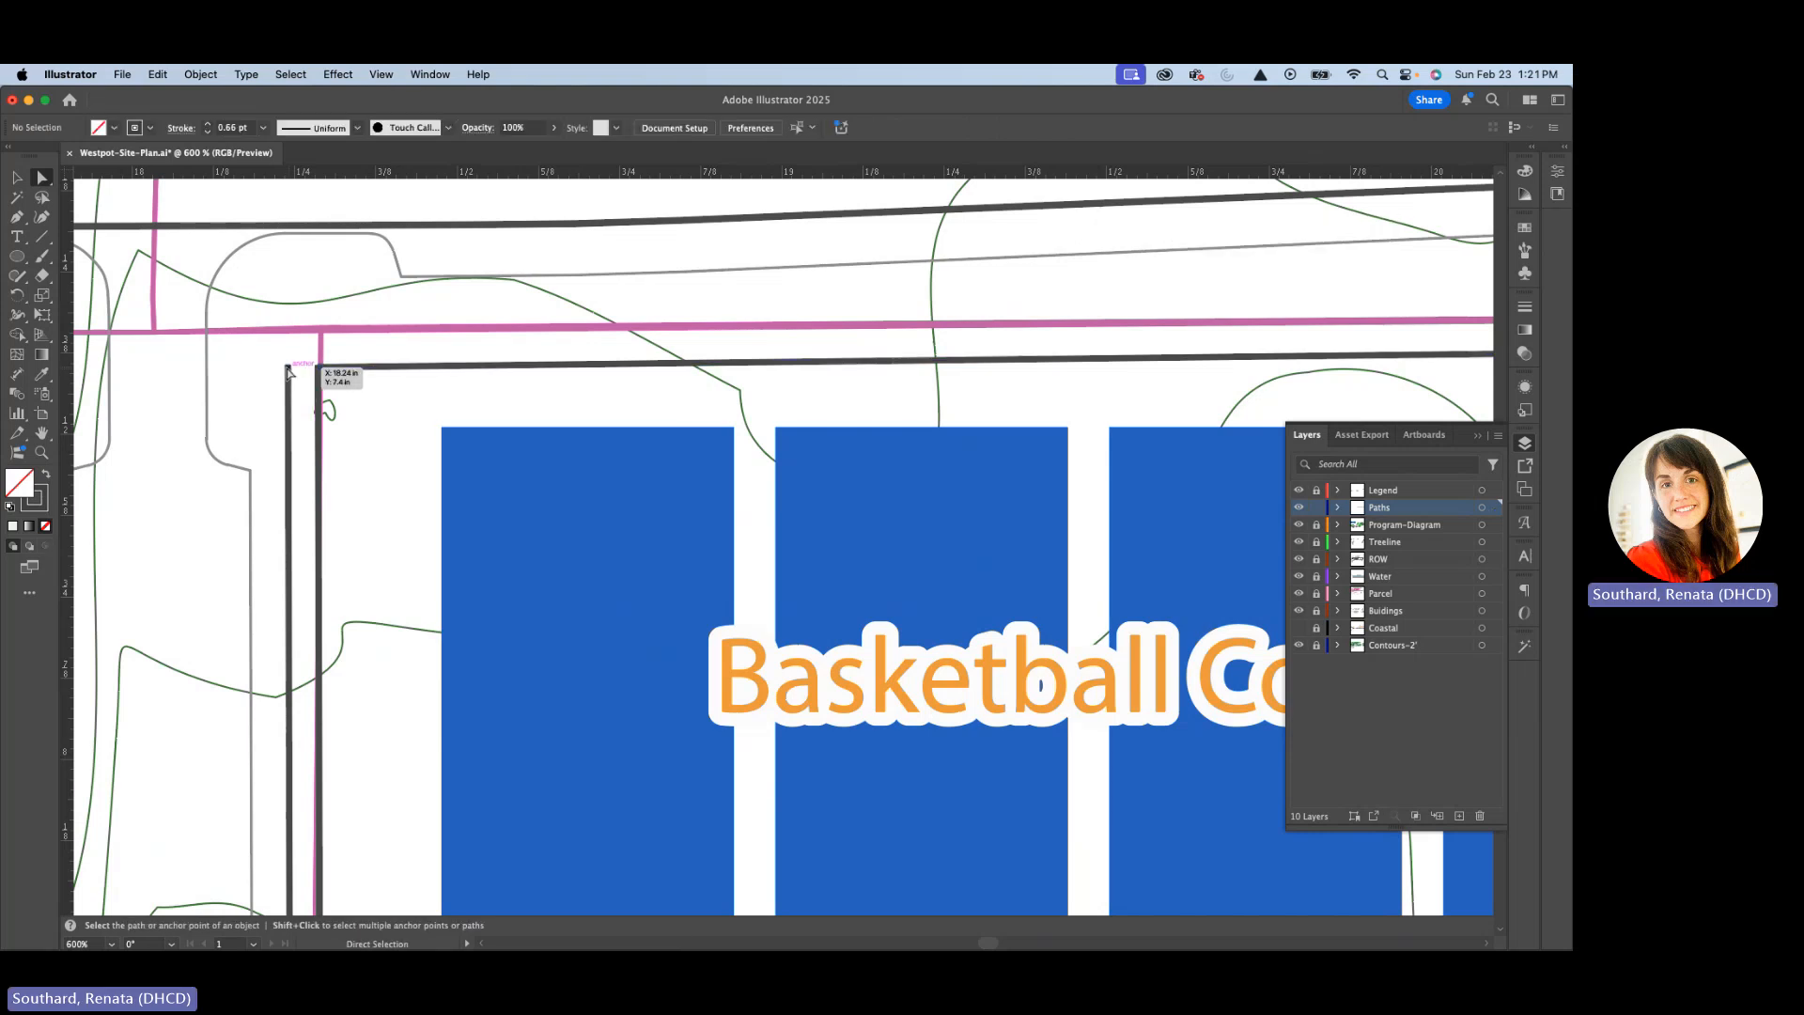
Draw a parallel Pen path just north of the first, extending the outer street line up and running about 7.7 in east to the diagonal road.
key(p)
click(287, 368)
click(287, 328)
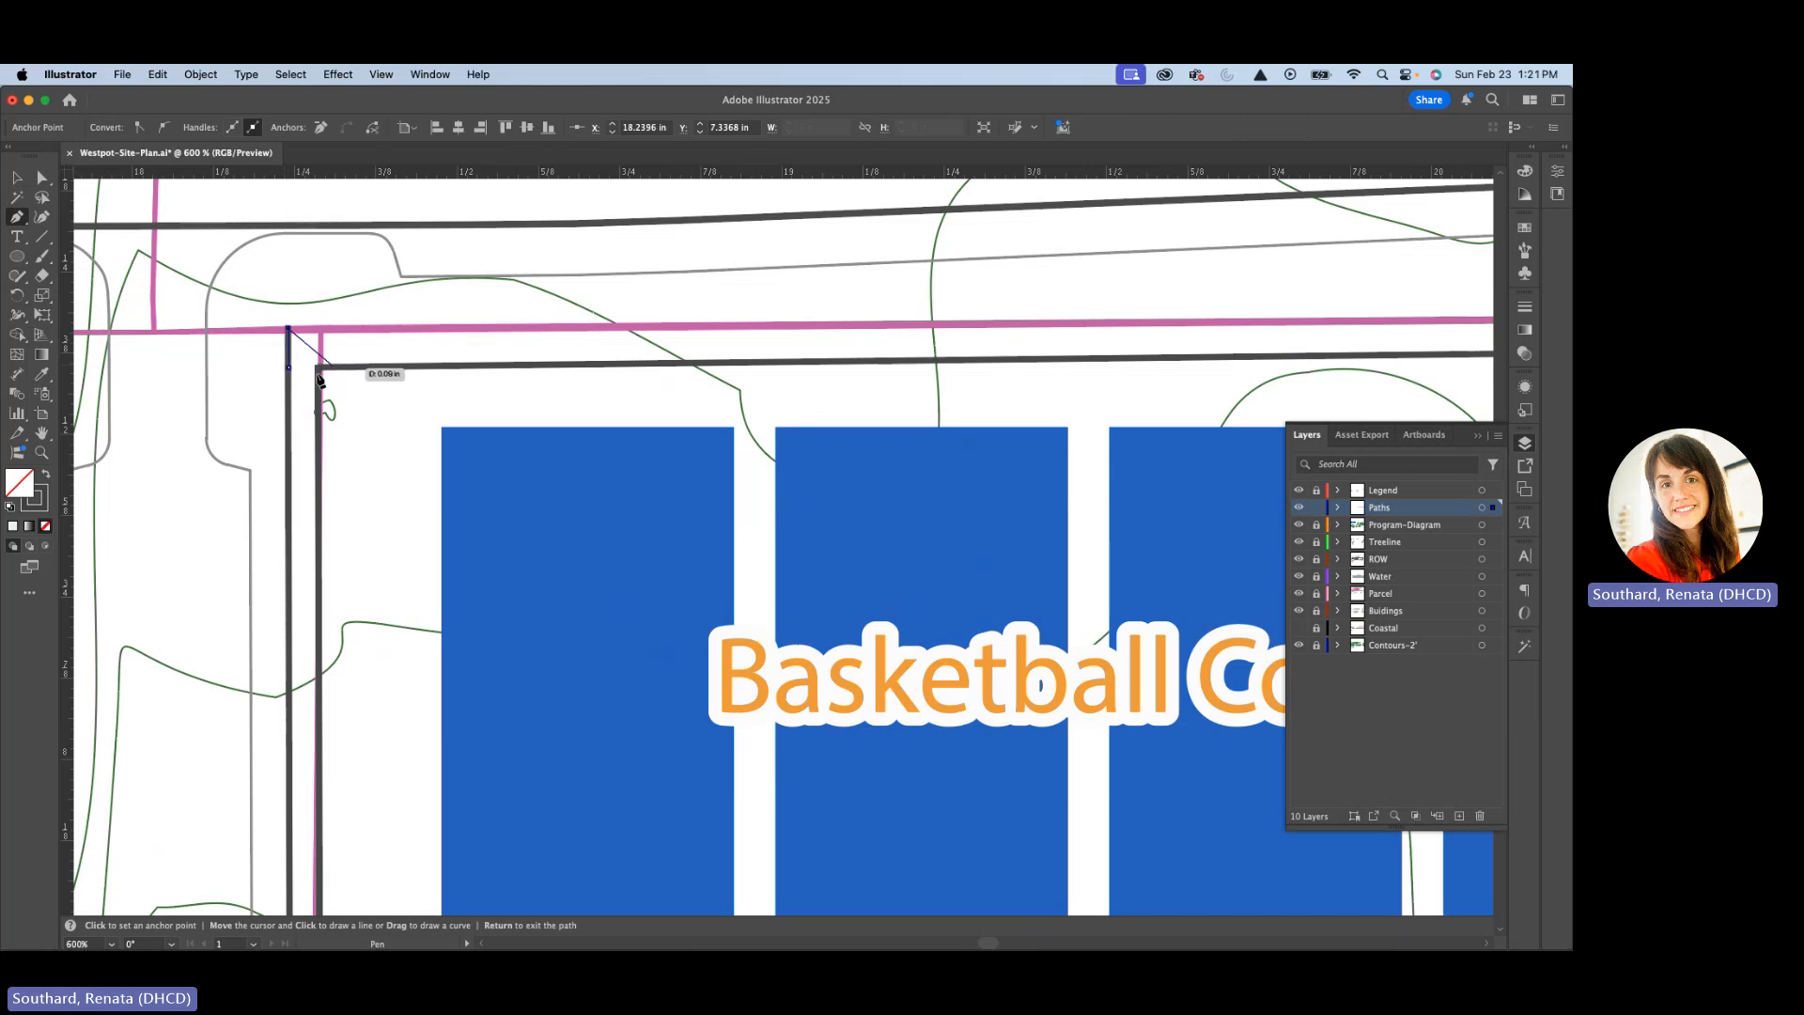
scroll(318, 378, up, 4)
scroll(317, 378, down, 7)
drag(616, 480, 189, 467)
drag(1016, 344, 289, 366)
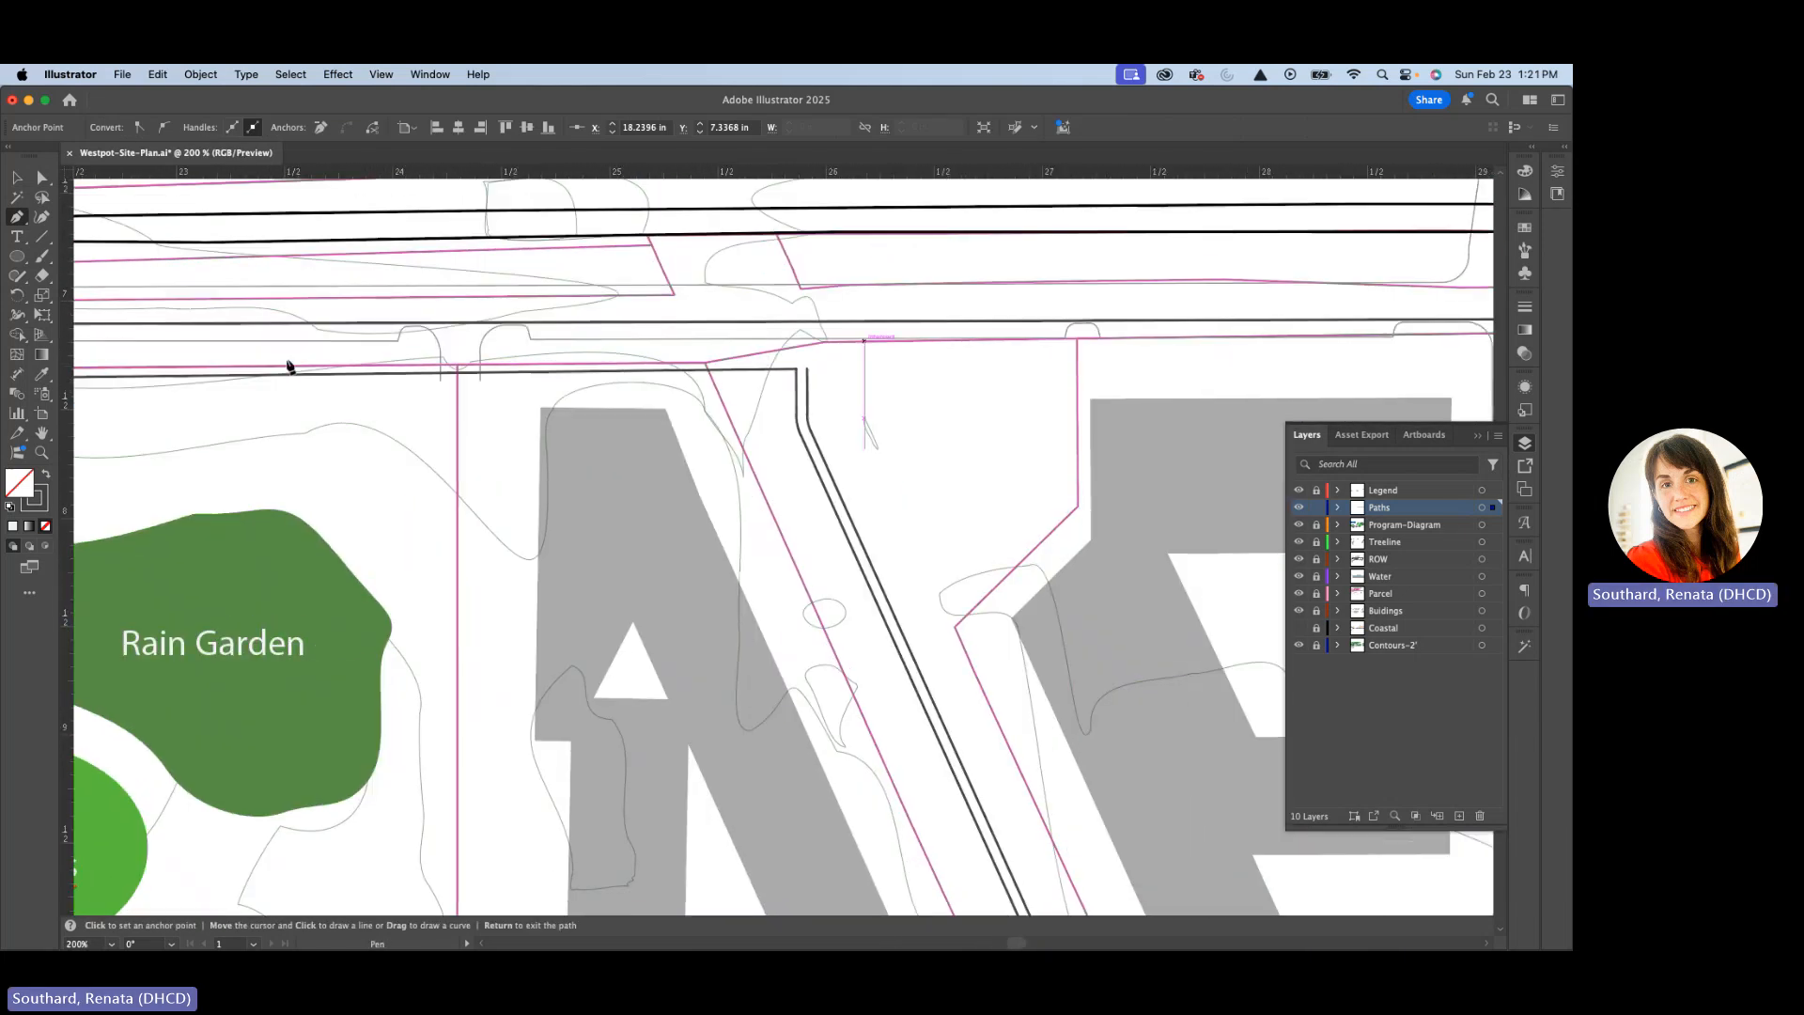
scroll(813, 364, down, 2)
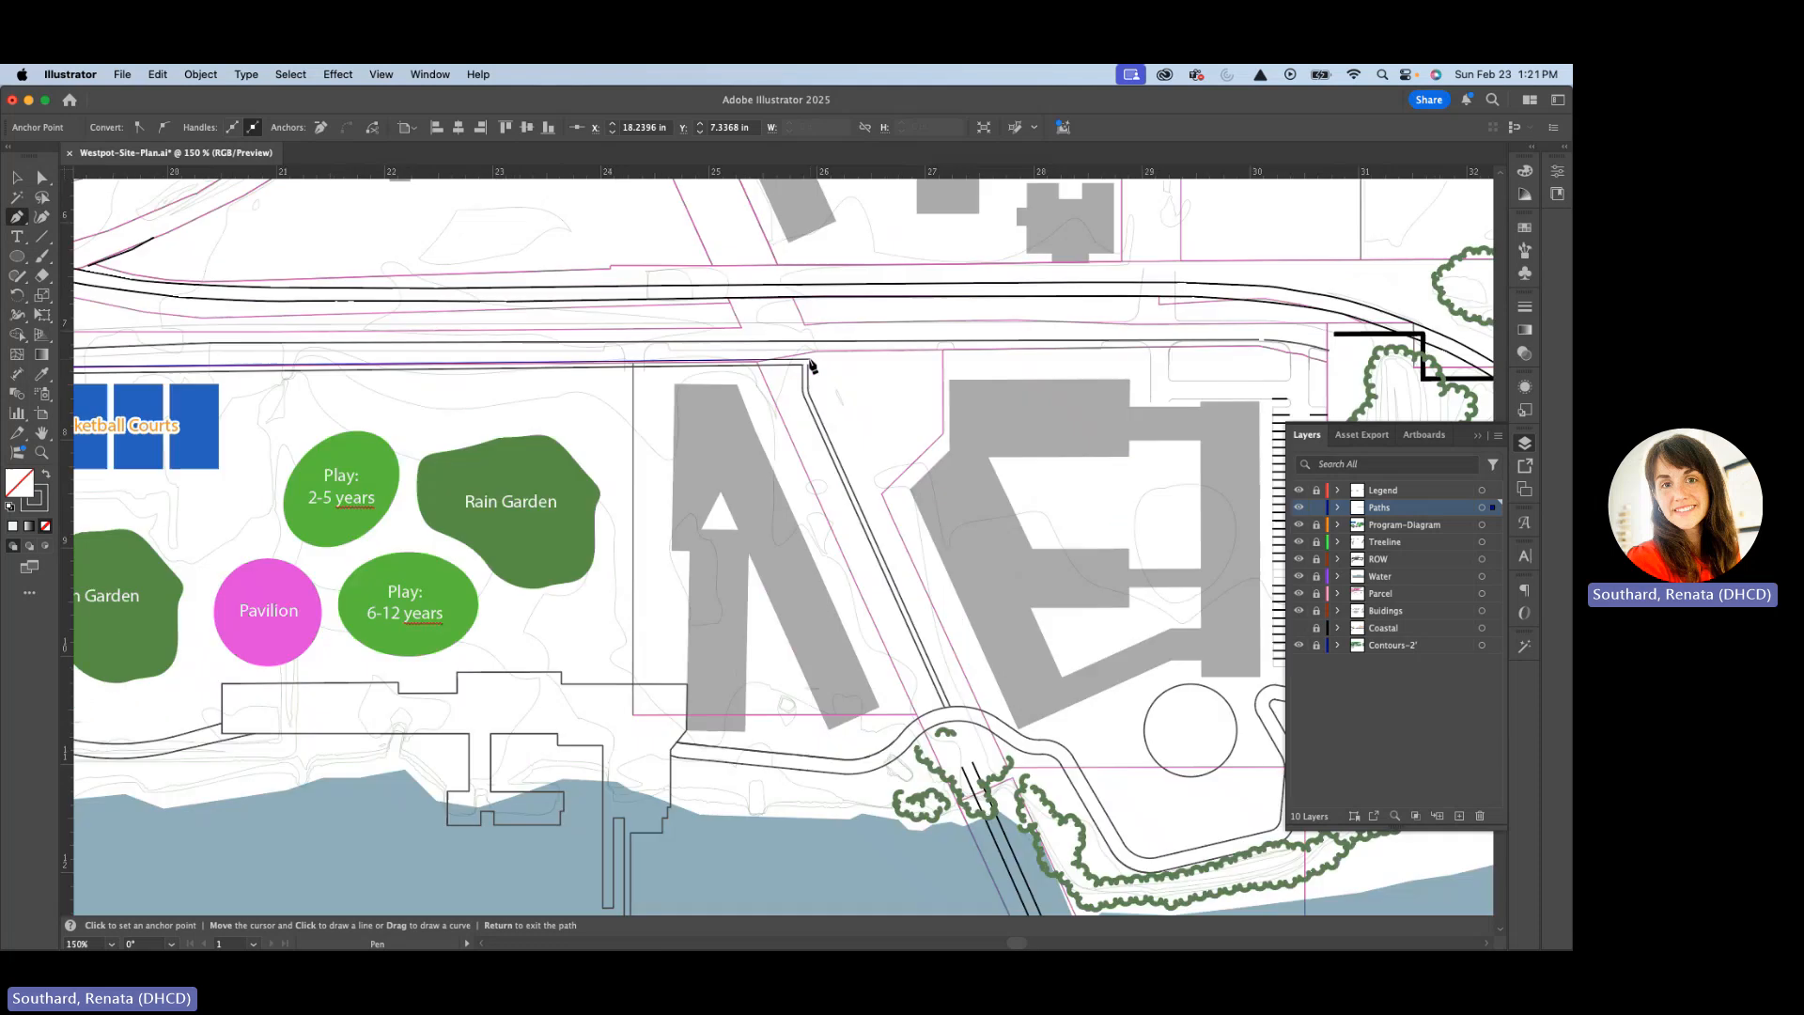
scroll(813, 365, down, 2)
scroll(813, 364, up, 4)
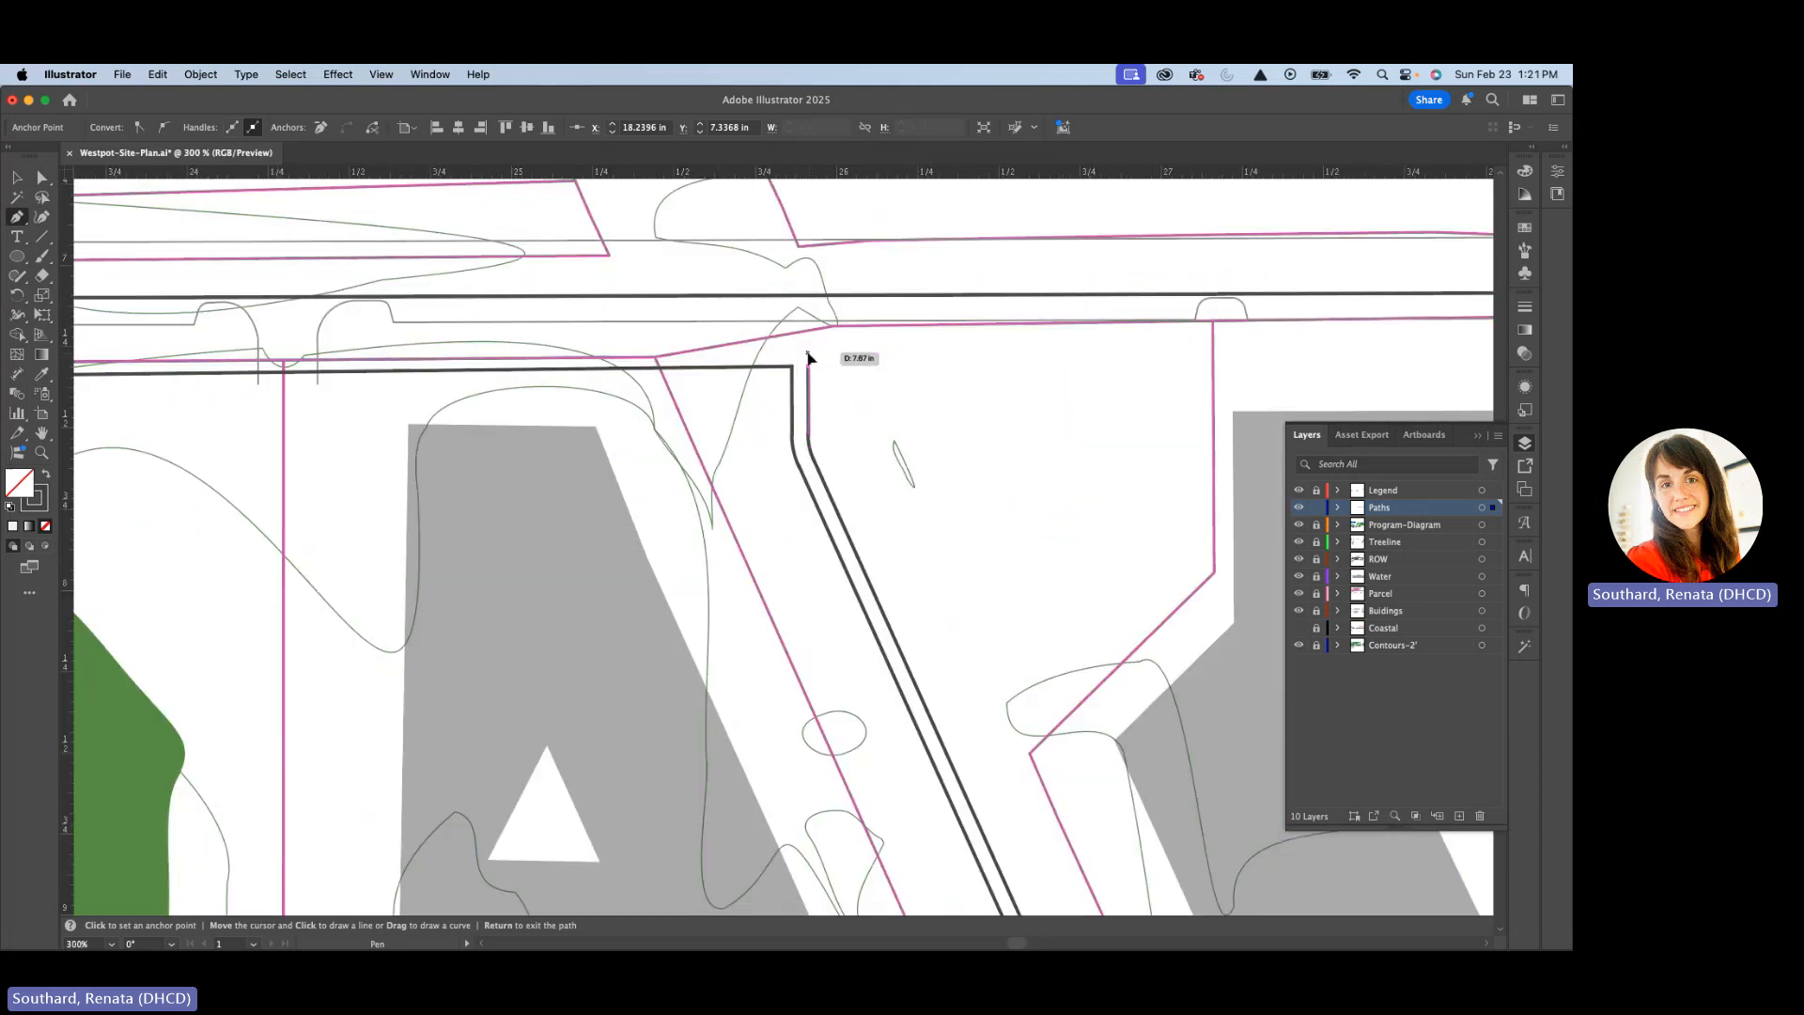
click(808, 354)
Start a Pen path at the west street line, running straight below the Basketball Courts and curving between the Pavilion and Play: 2-5 years shapes.
scroll(718, 432, down, 2)
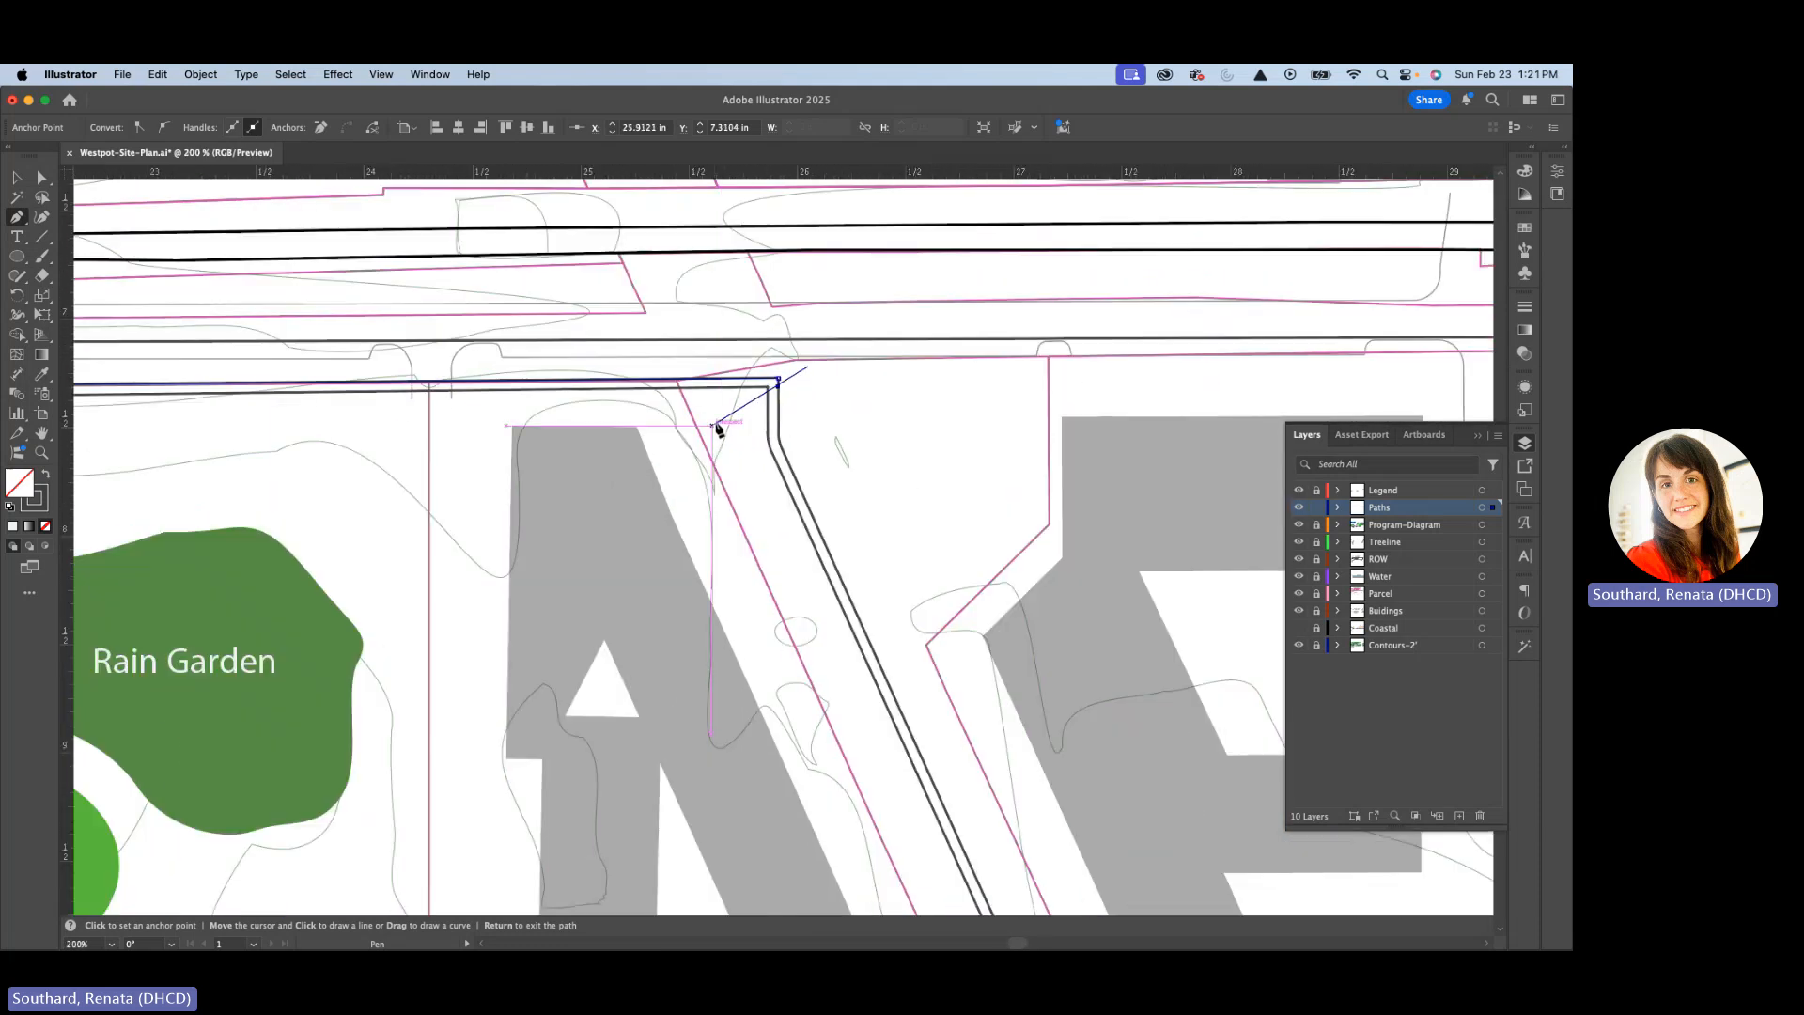
scroll(773, 434, down, 3)
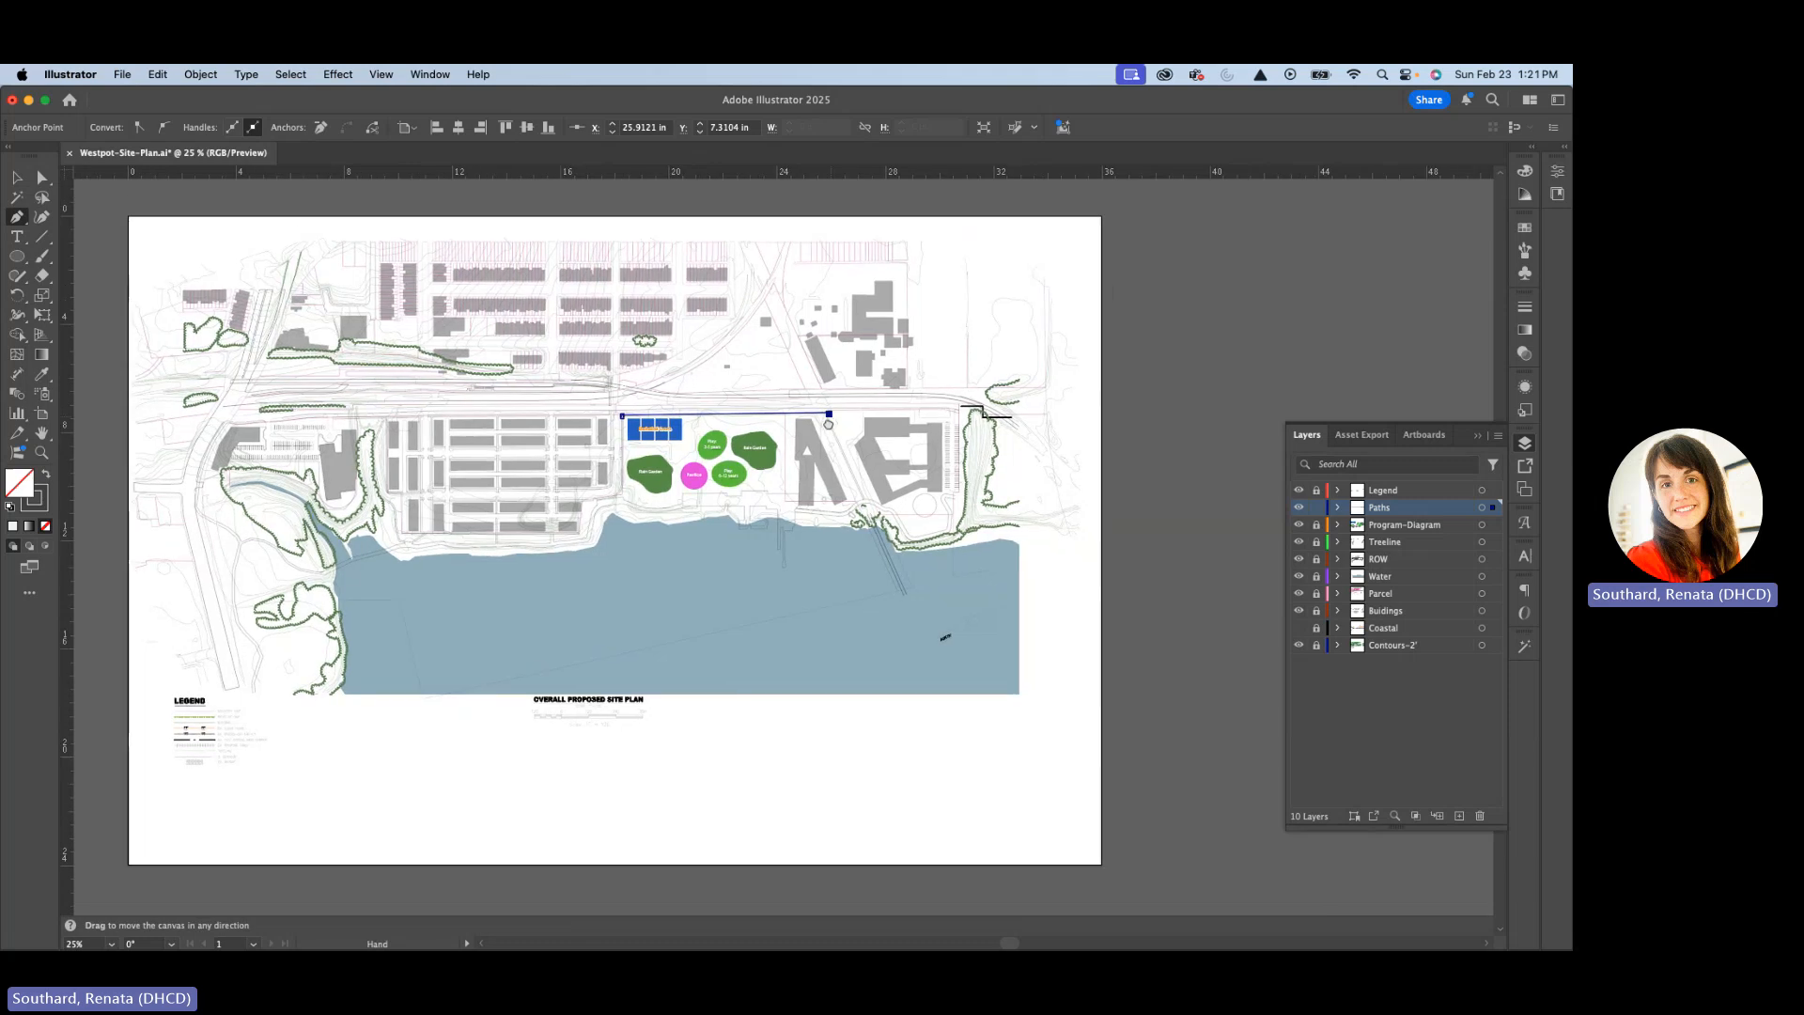
scroll(769, 475, up, 2)
scroll(467, 446, up, 3)
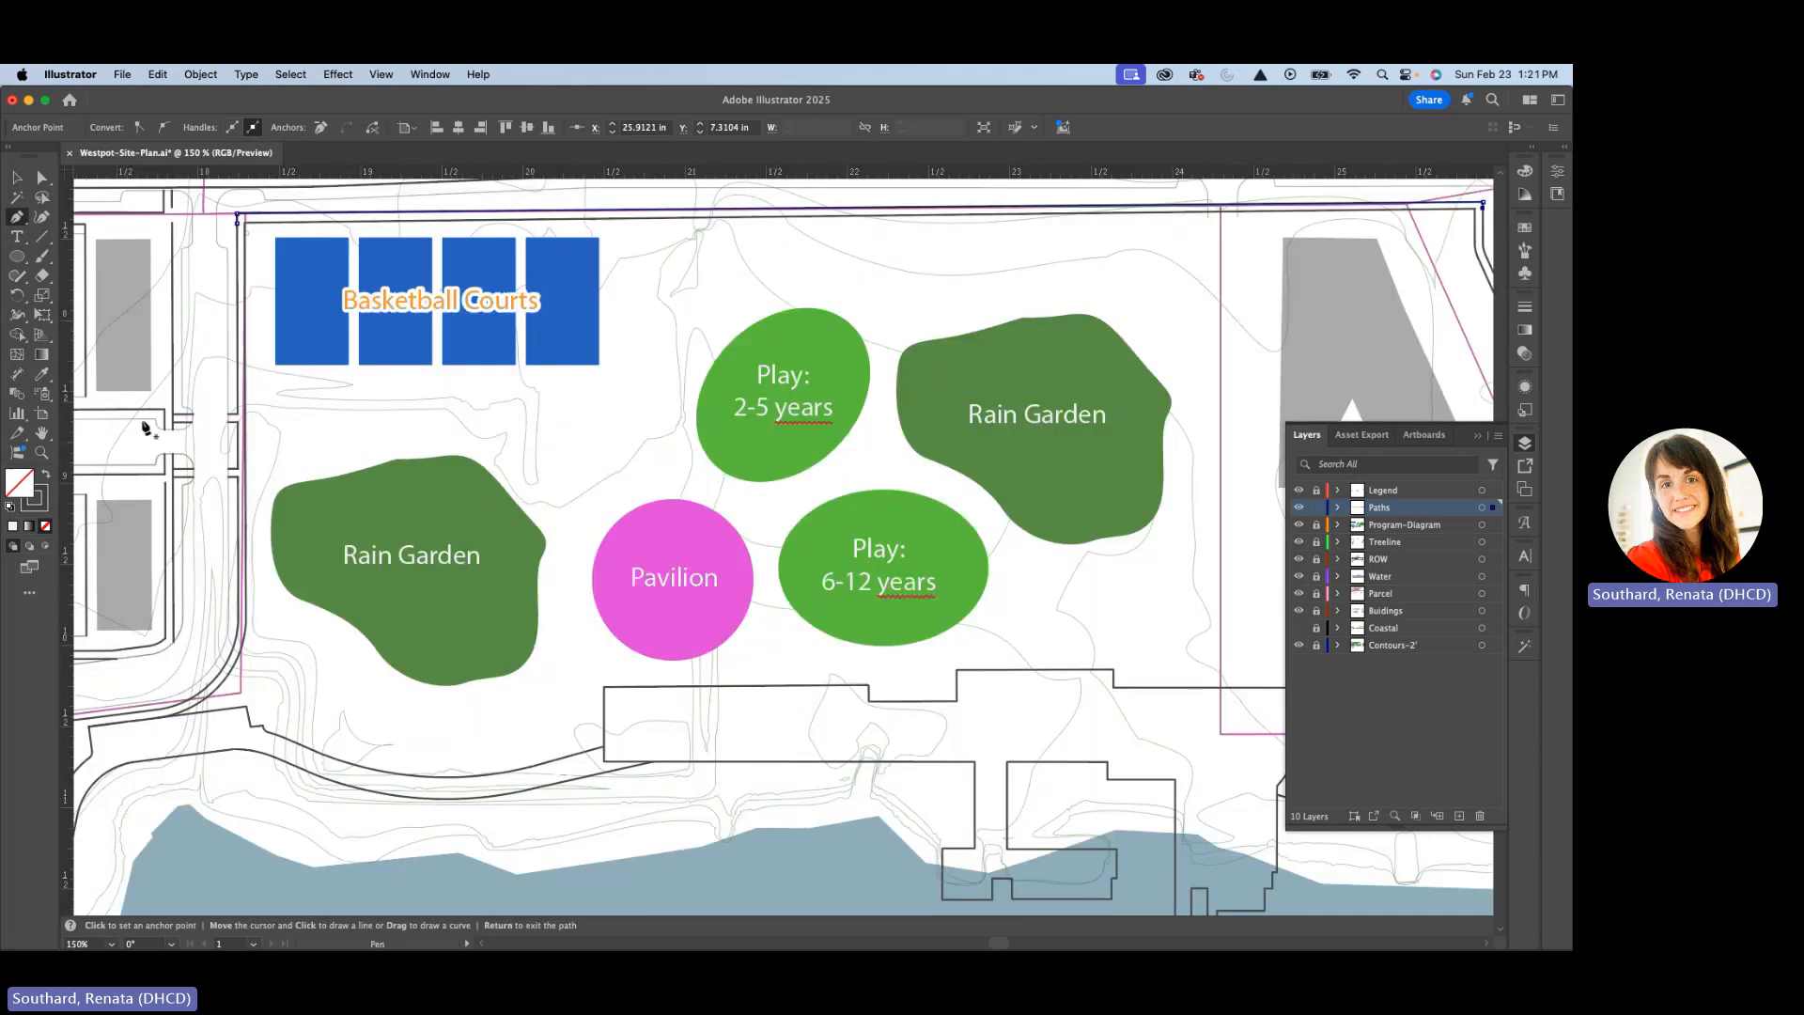
click(243, 414)
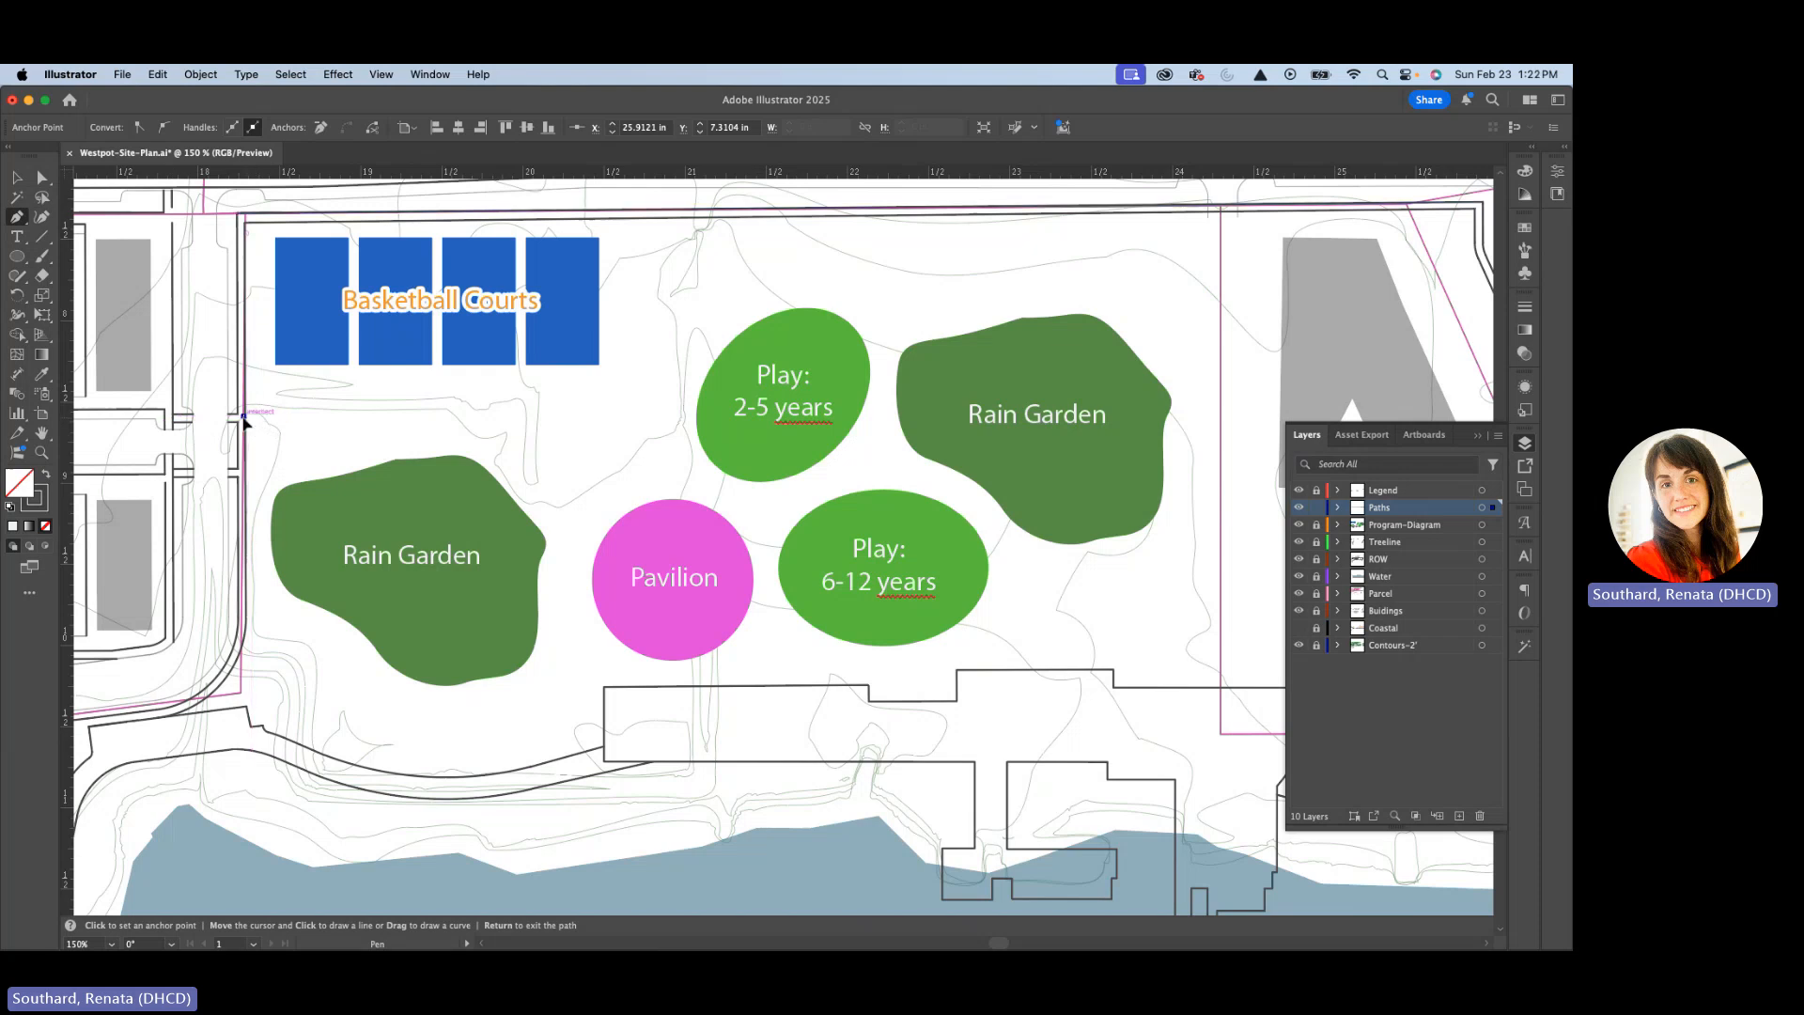
click(600, 412)
drag(730, 498, 779, 501)
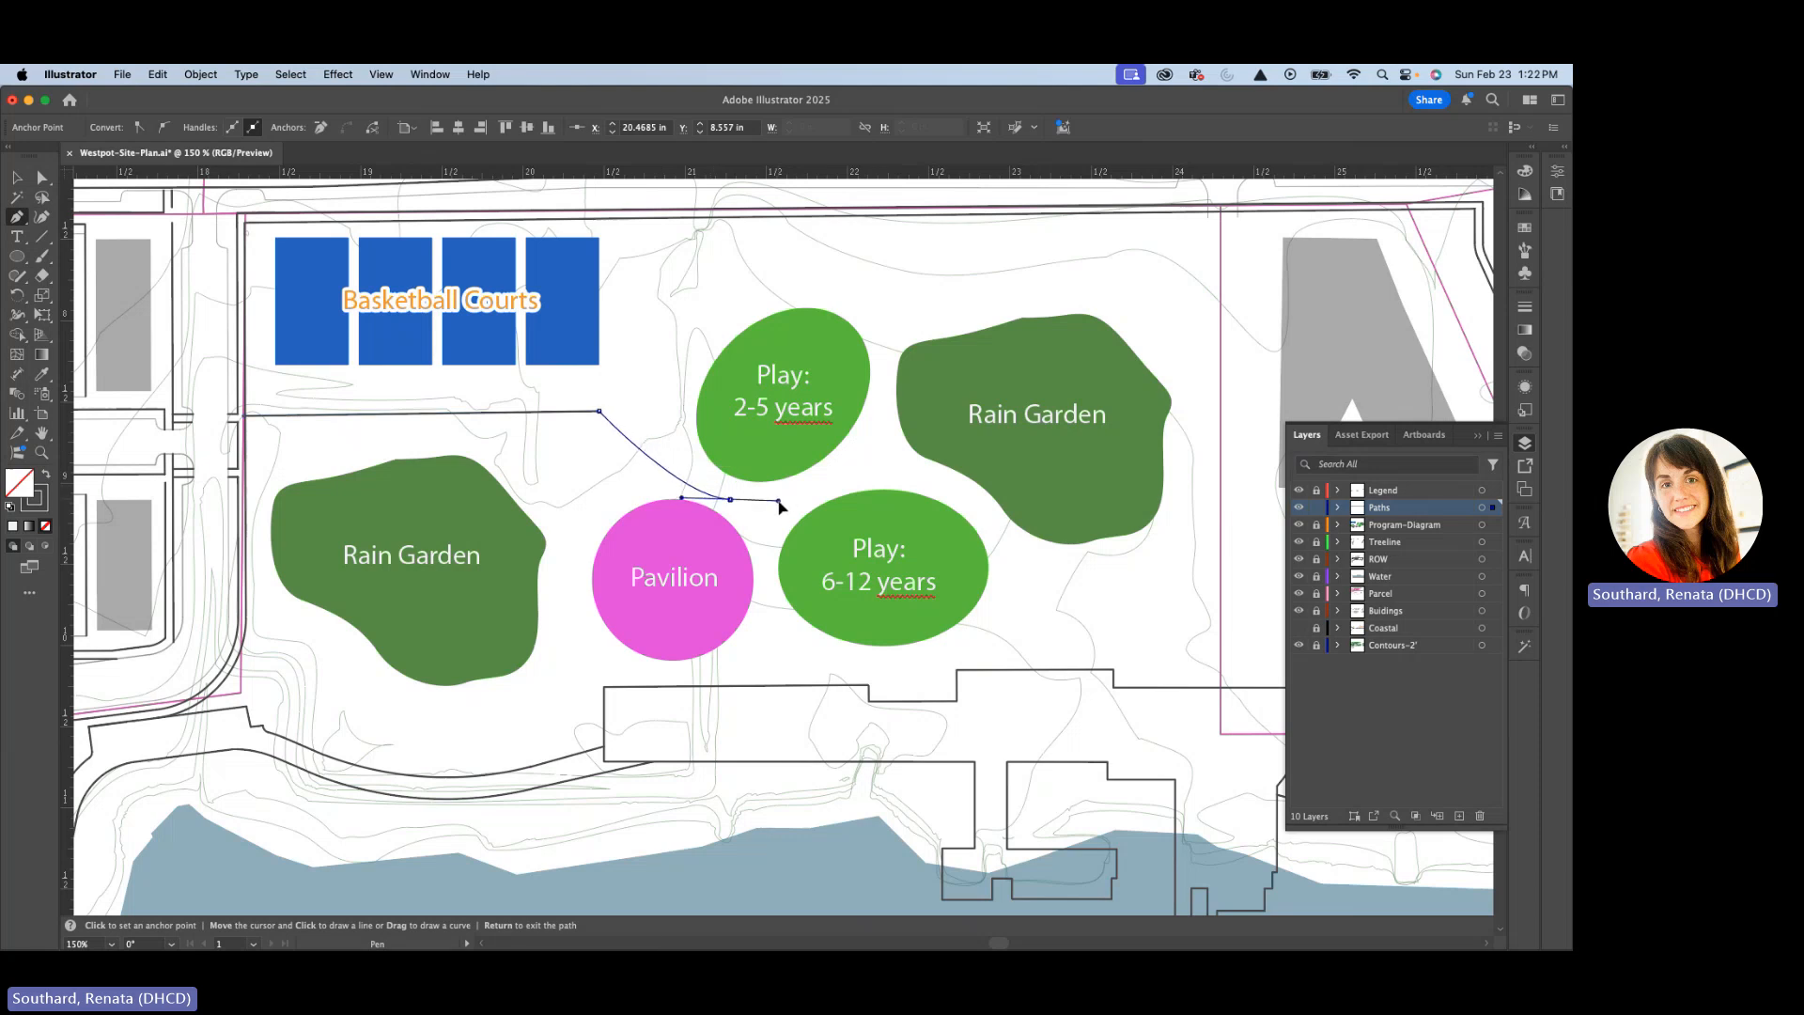
mouse_move(870, 445)
mouse_down()
mouse_move(895, 458)
mouse_move(859, 434)
mouse_move(872, 452)
mouse_up()
key(super+z)
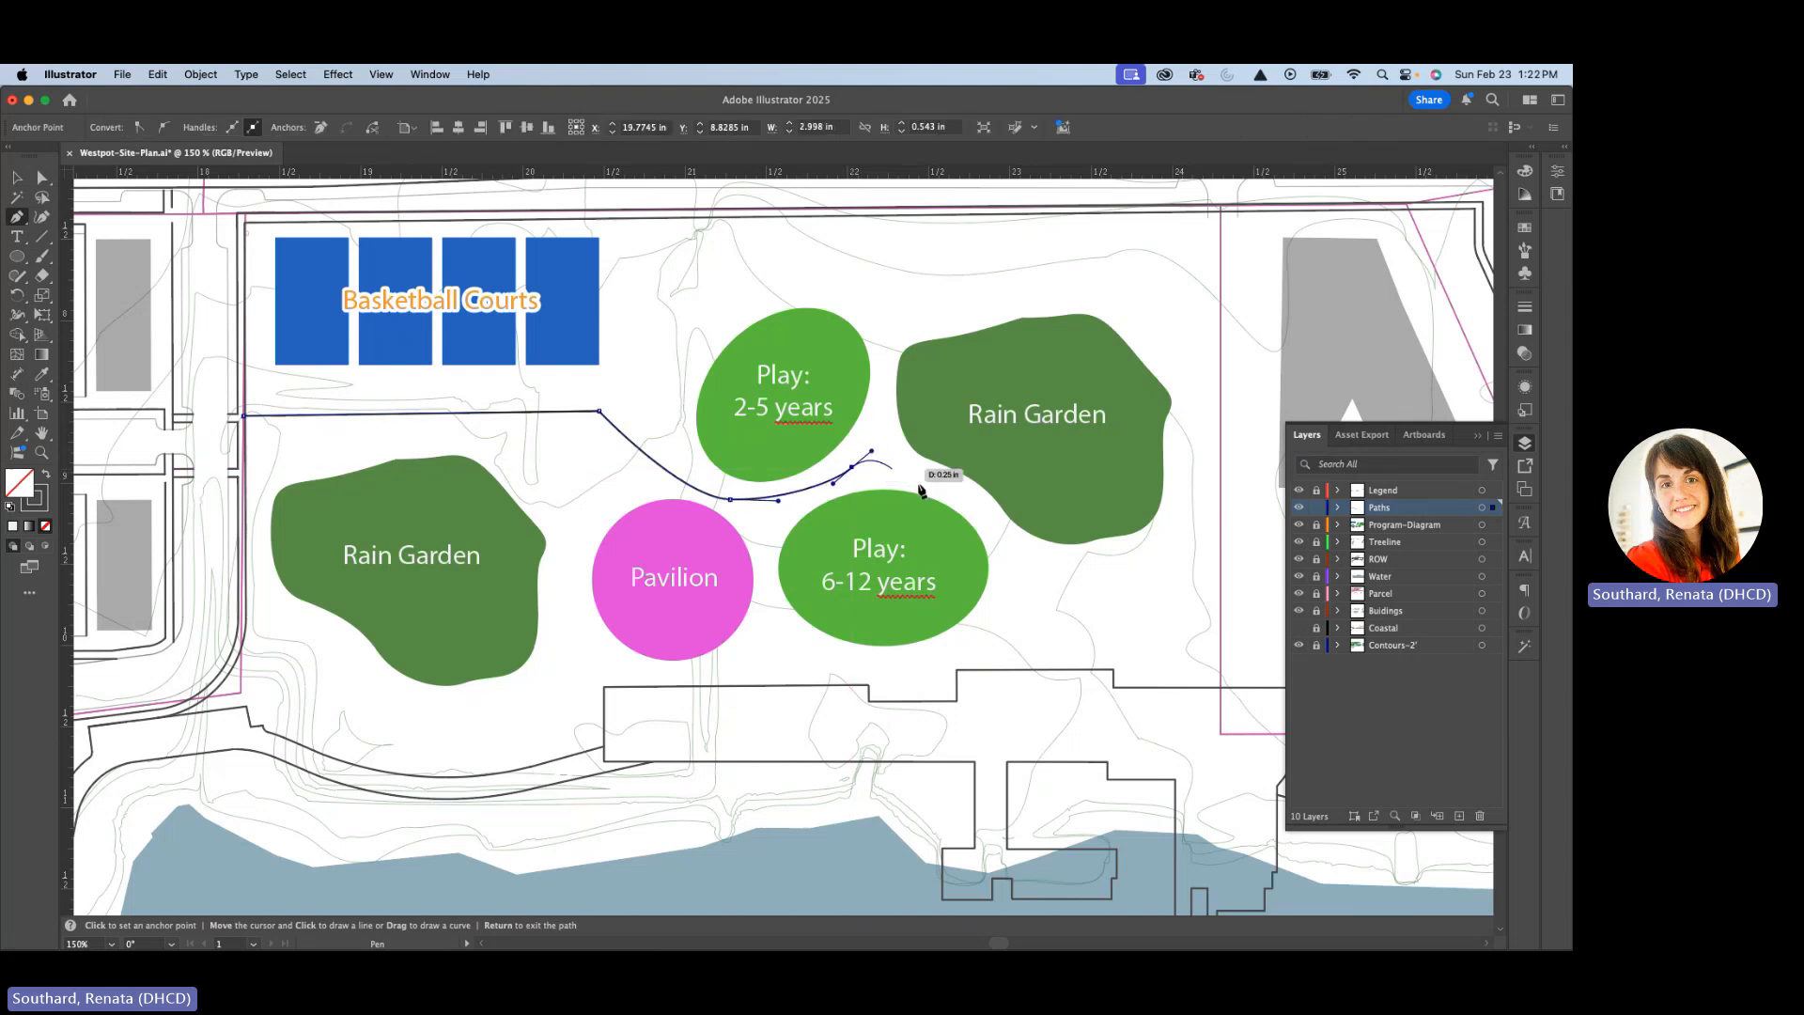
Continue the path between the east Rain Garden and Play: 6-12 years to the parcel line, and finish straight up at the north path.
drag(963, 489, 987, 508)
drag(1031, 586, 658, 596)
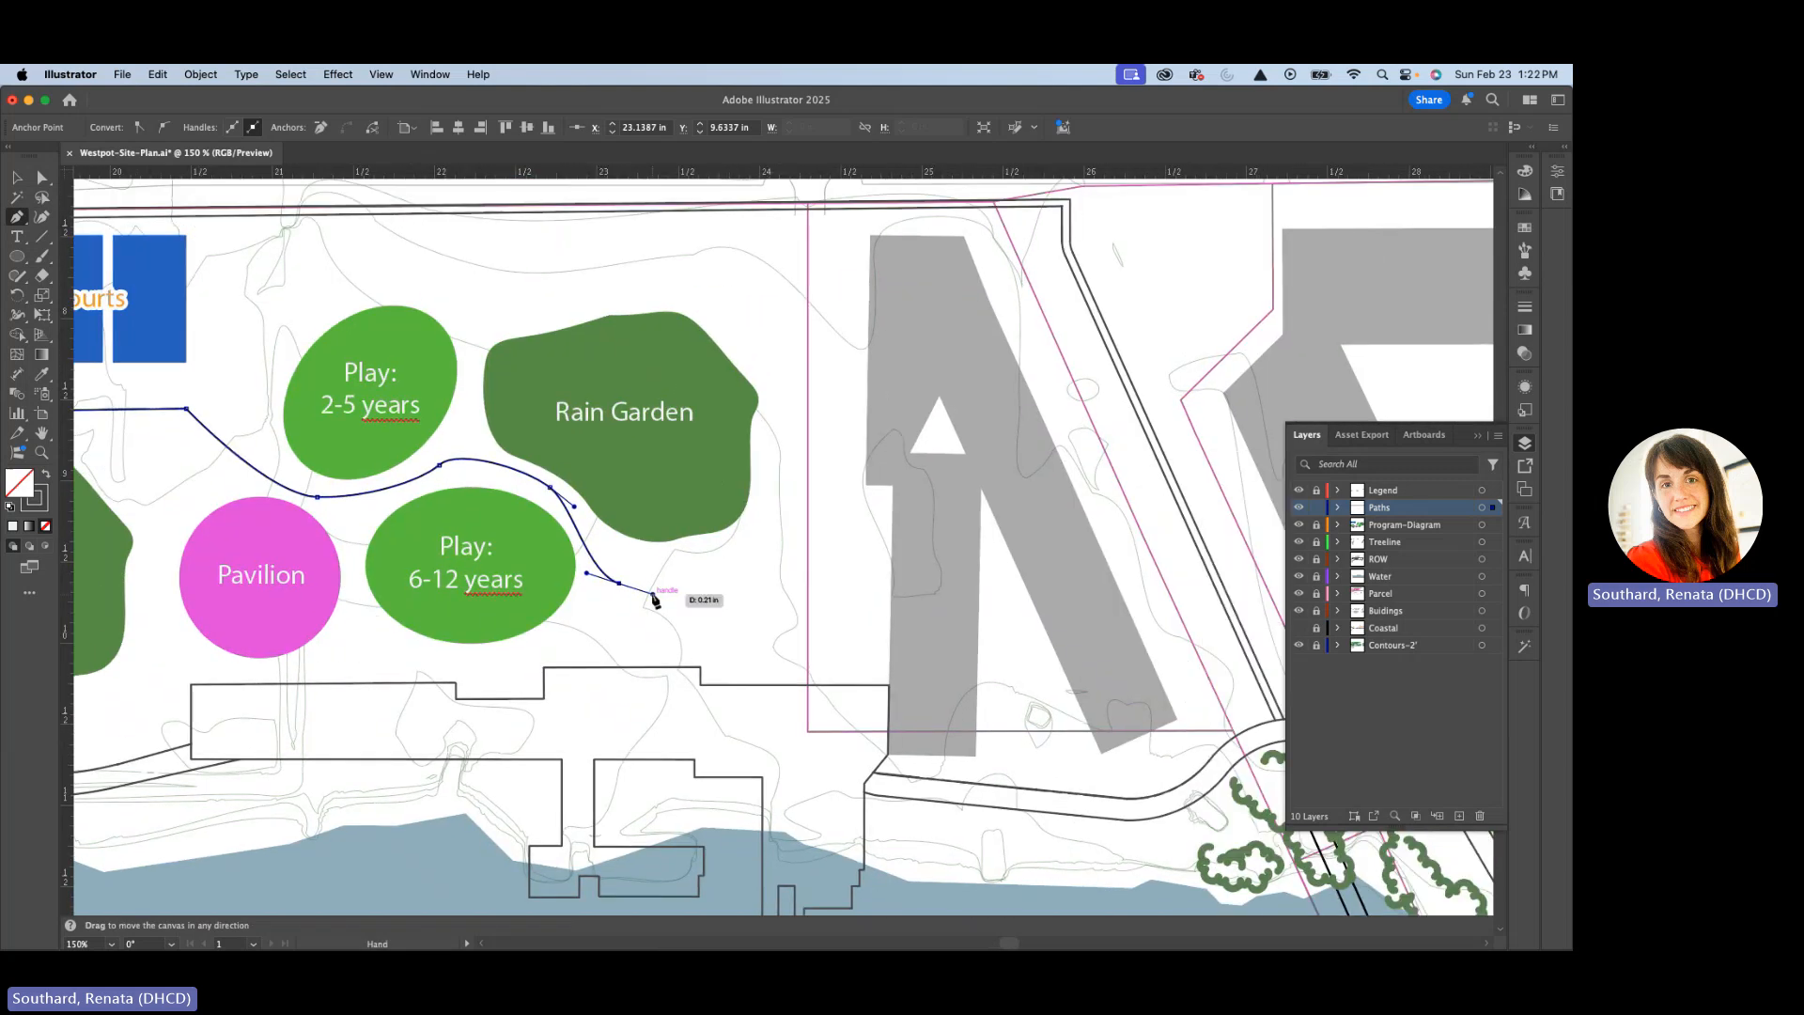
click(807, 591)
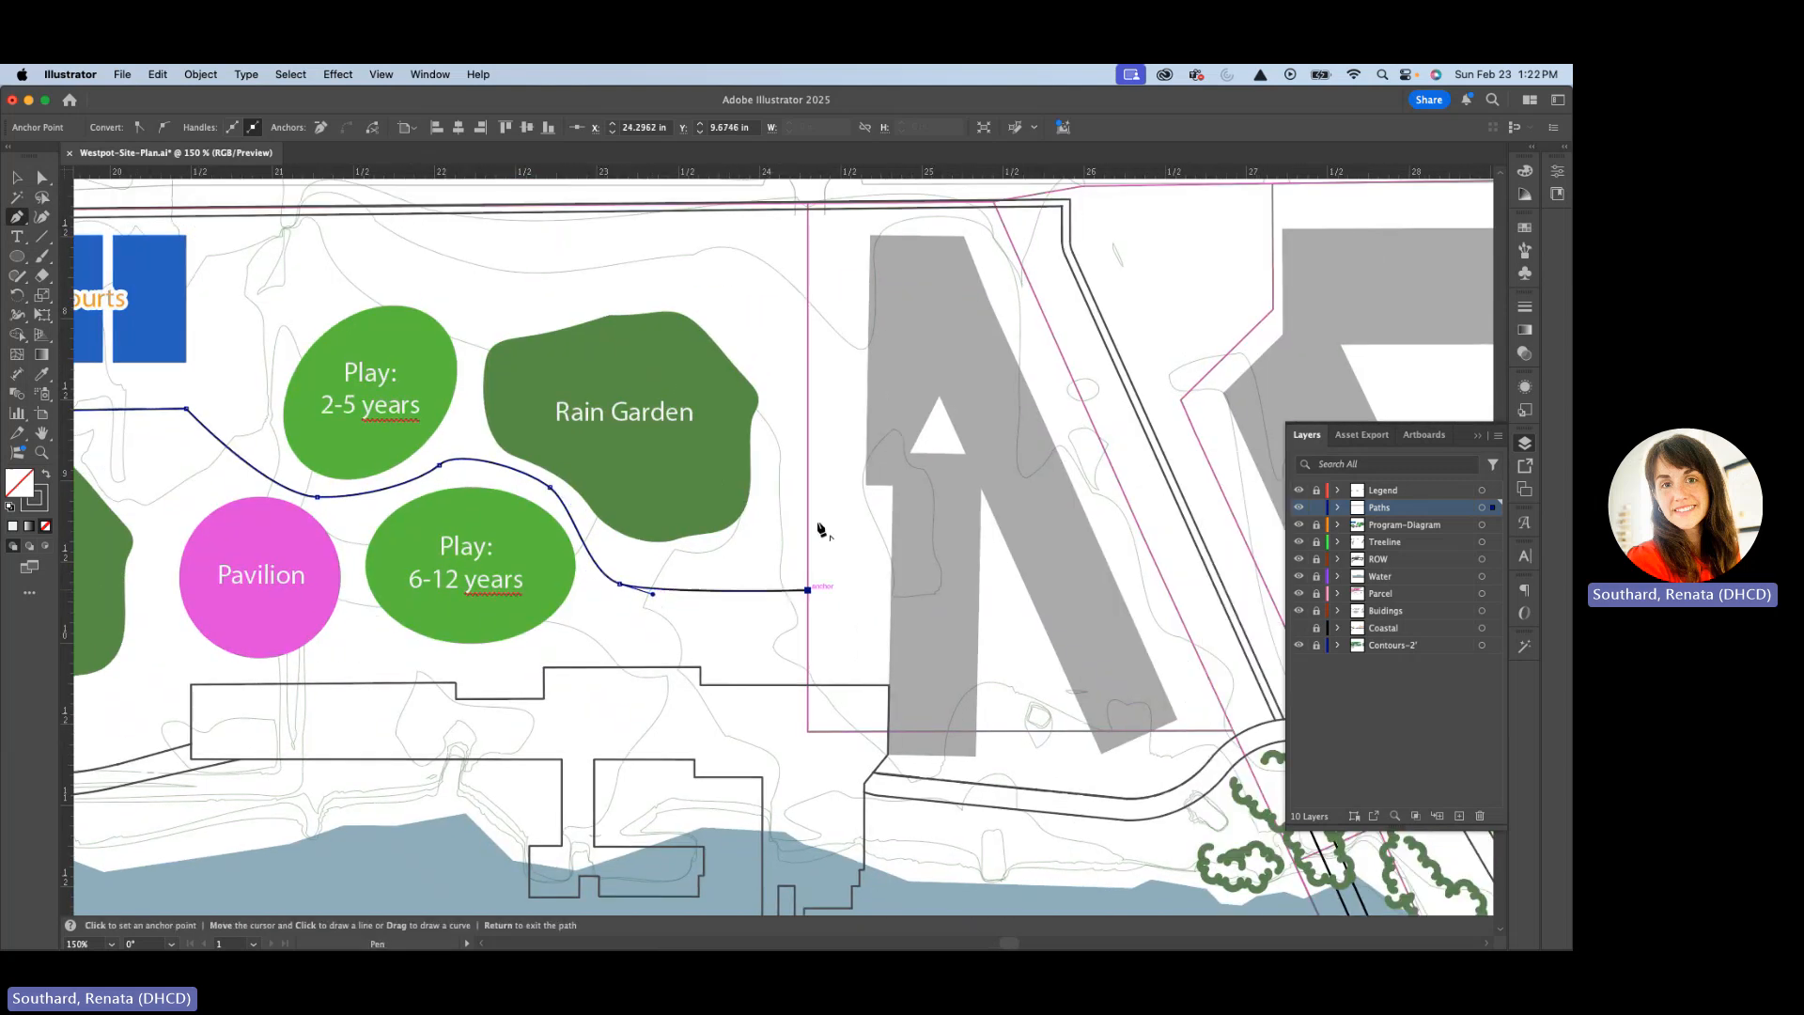
click(808, 209)
key(Return)
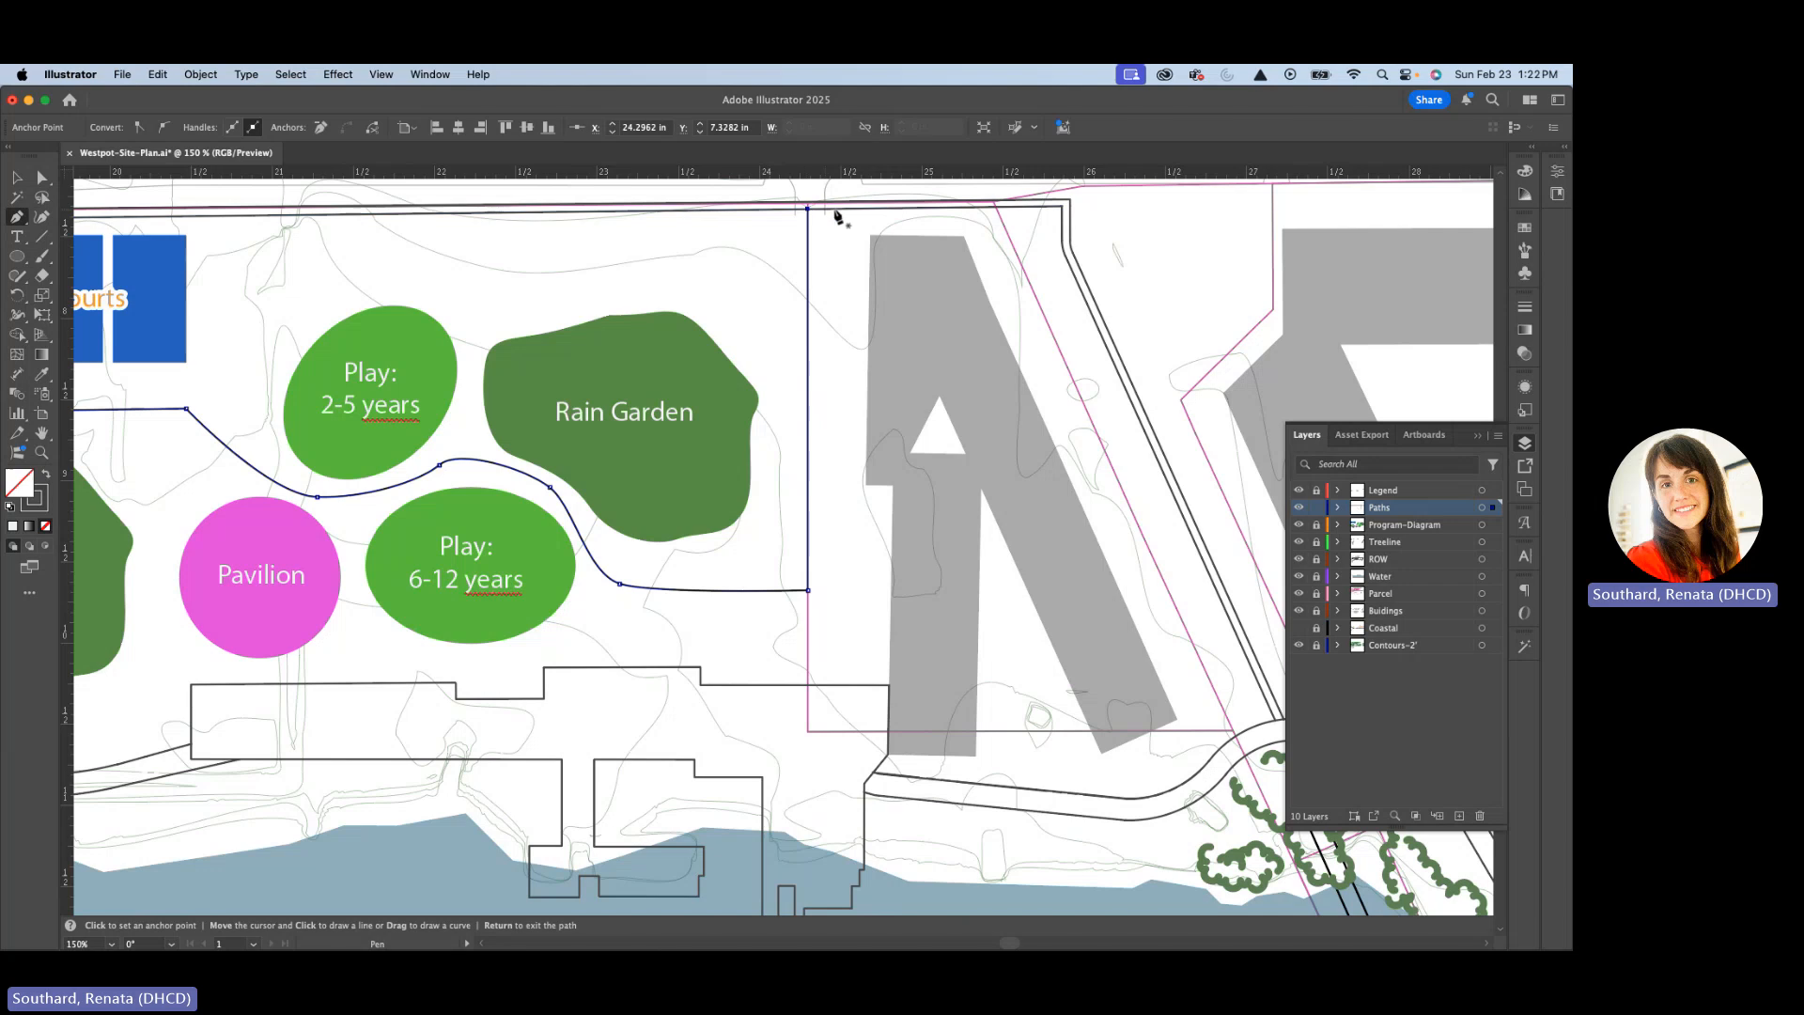
Draw a vertical Pen line about 2.93 in long just east of that path's vertical segment, from the north path to the waterfront plaza edge.
click(816, 210)
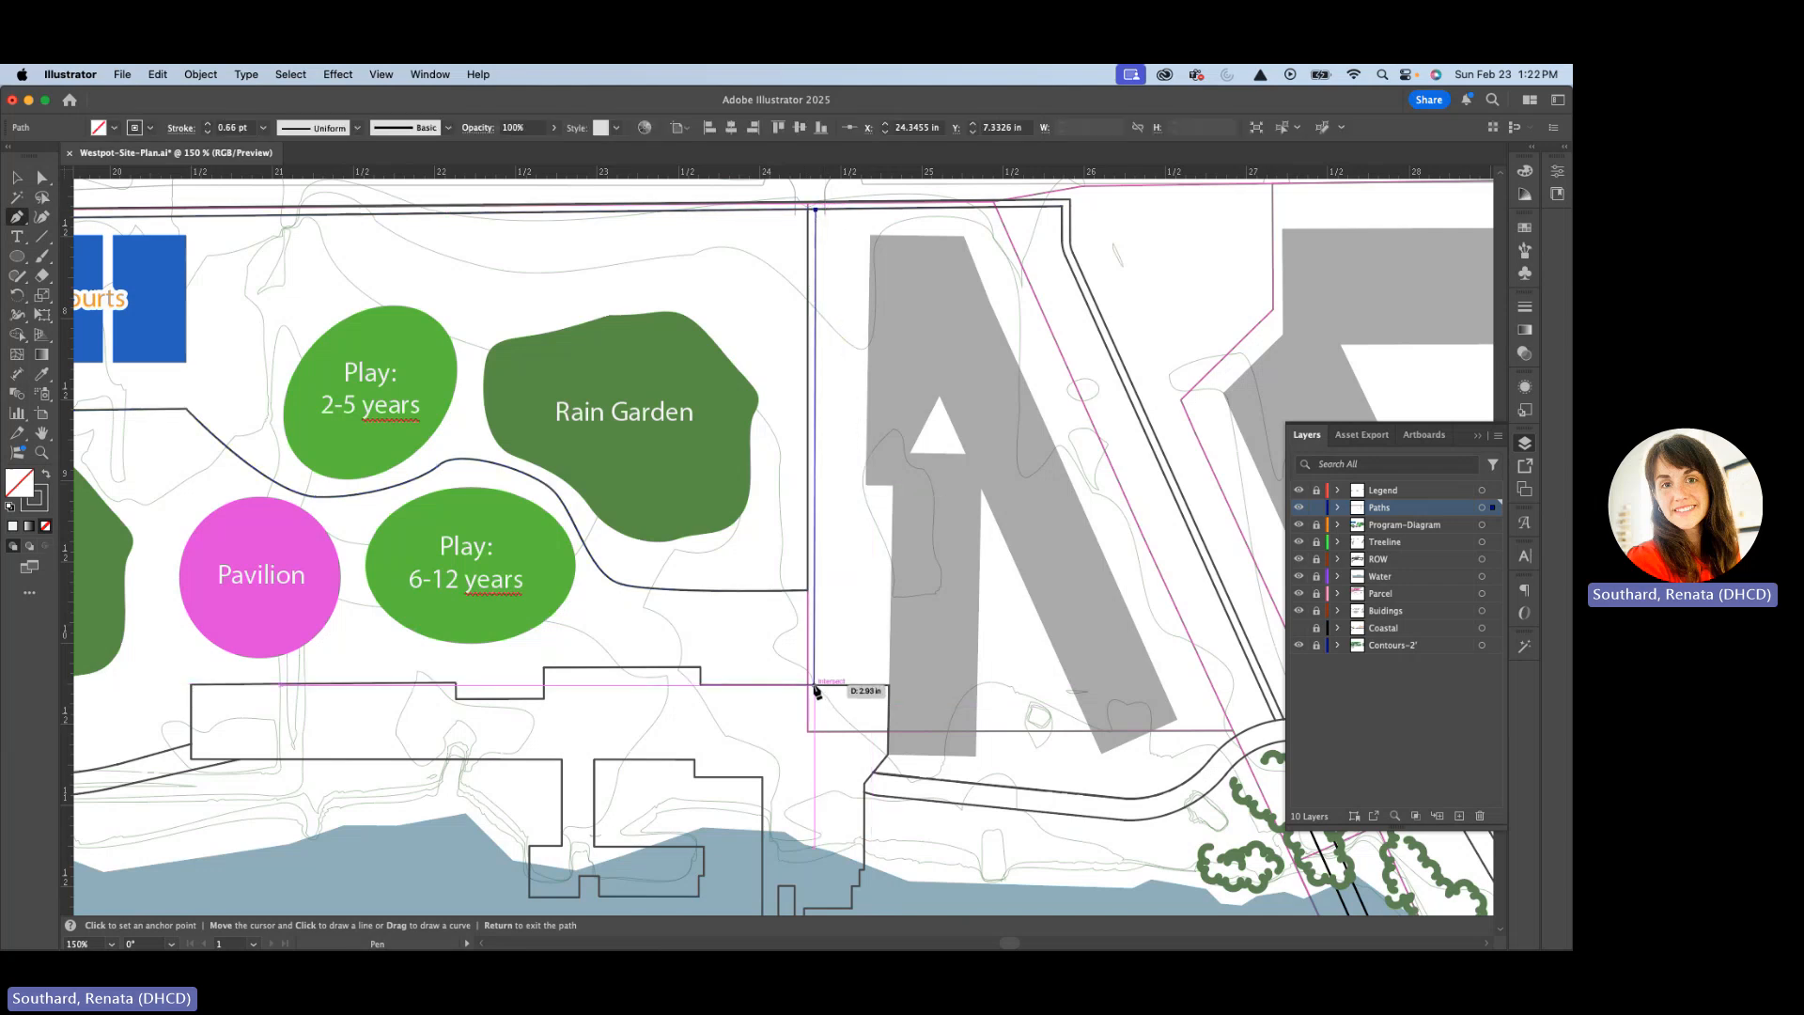
click(814, 685)
Draw a horizontal Pen line about 2.13 in long from the west street line above the west Rain Garden, and join it to the curved path's corner.
scroll(256, 476, left, 10)
scroll(256, 477, up, 2)
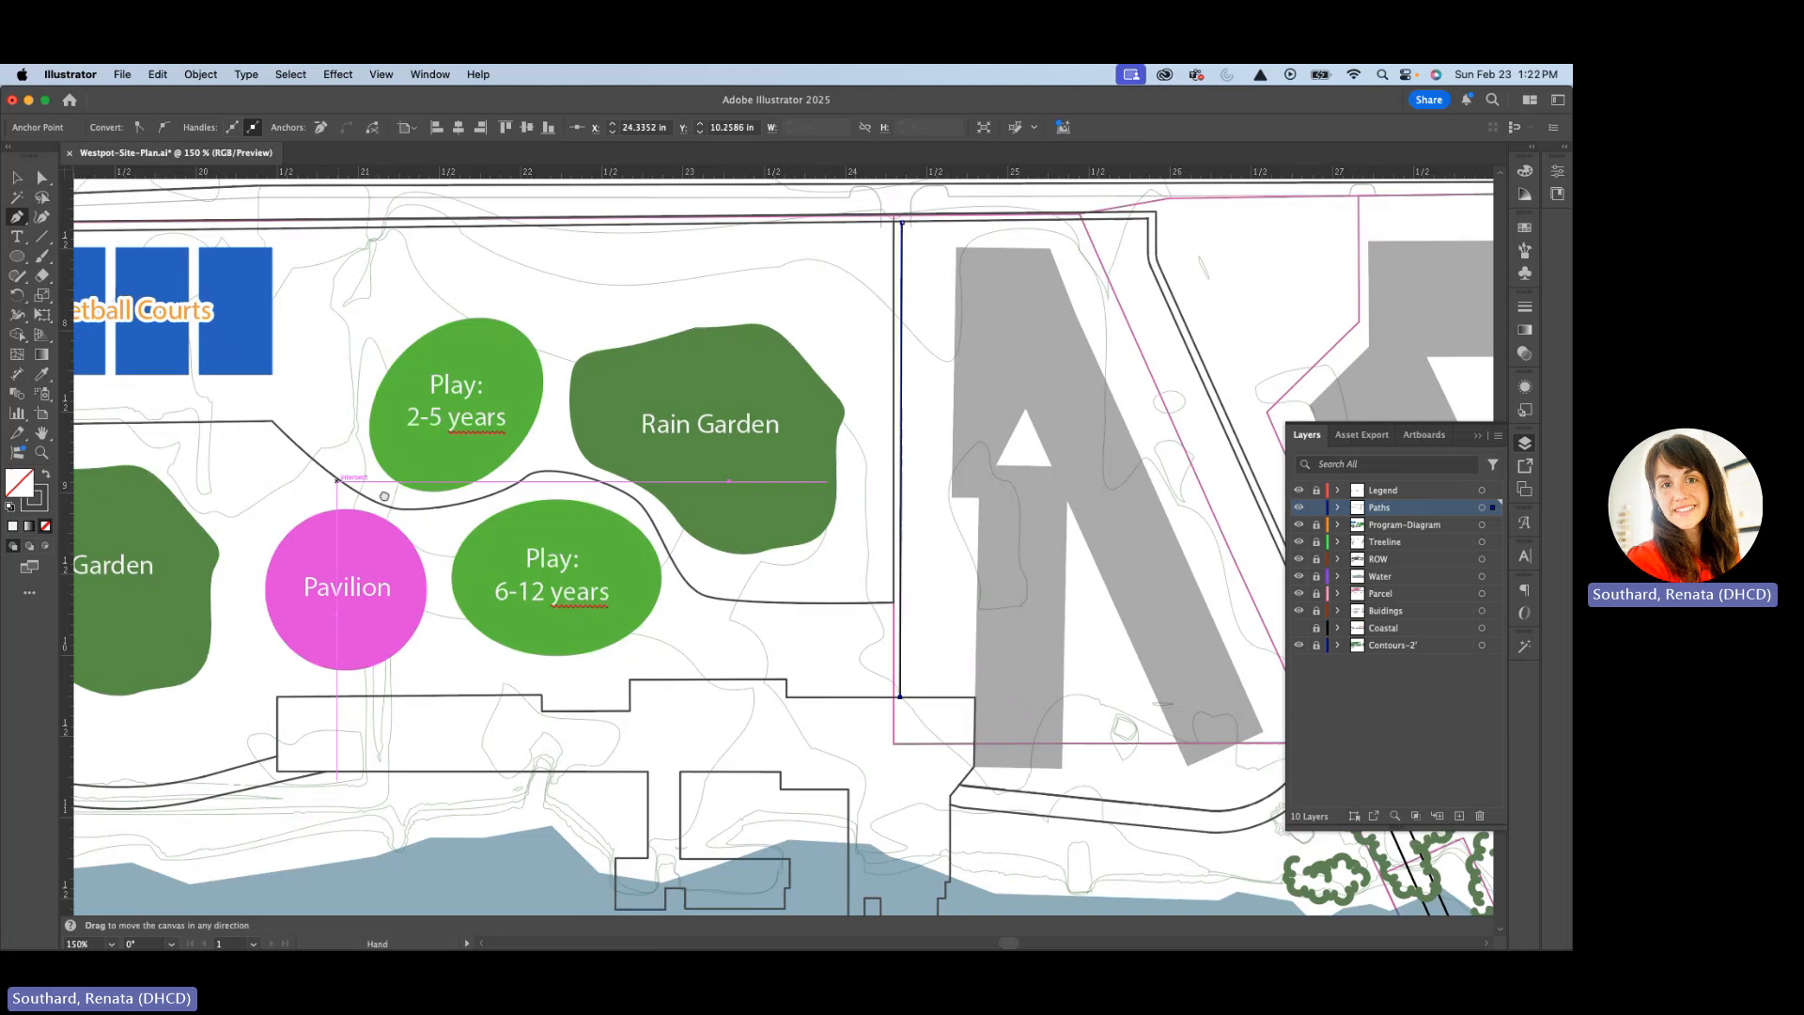
scroll(571, 486, down, 4)
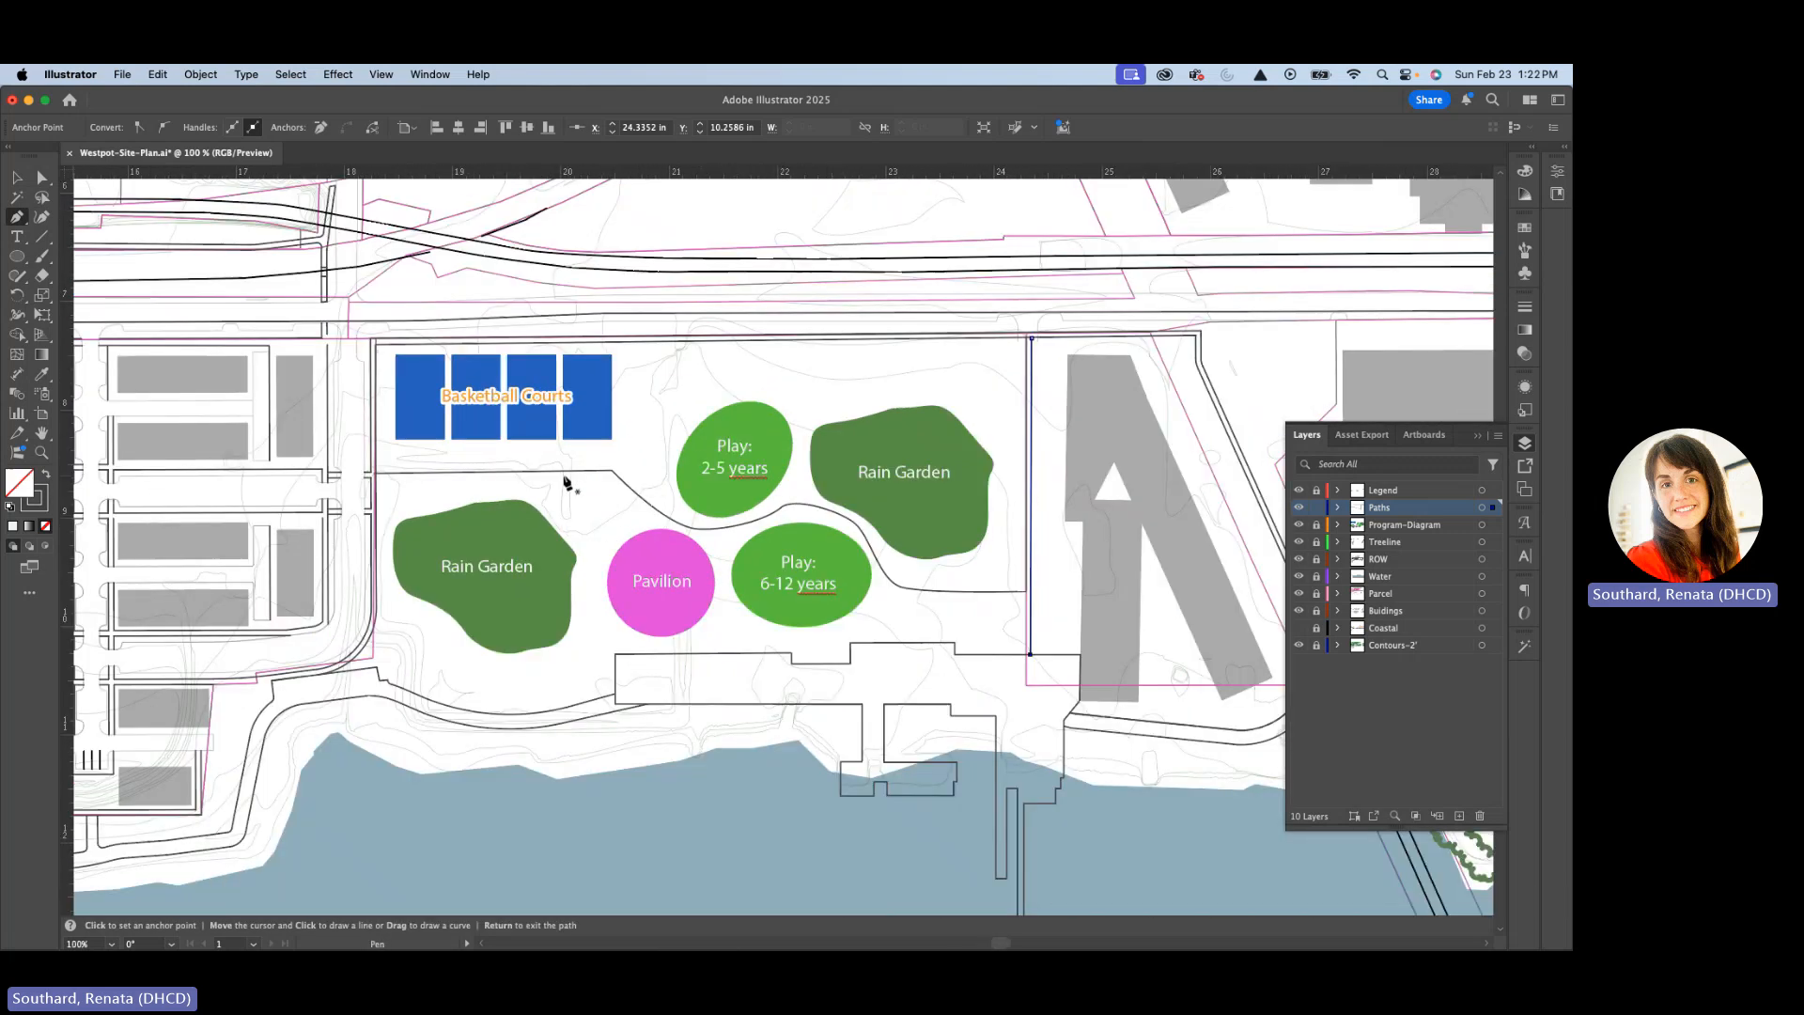
scroll(569, 487, up, 4)
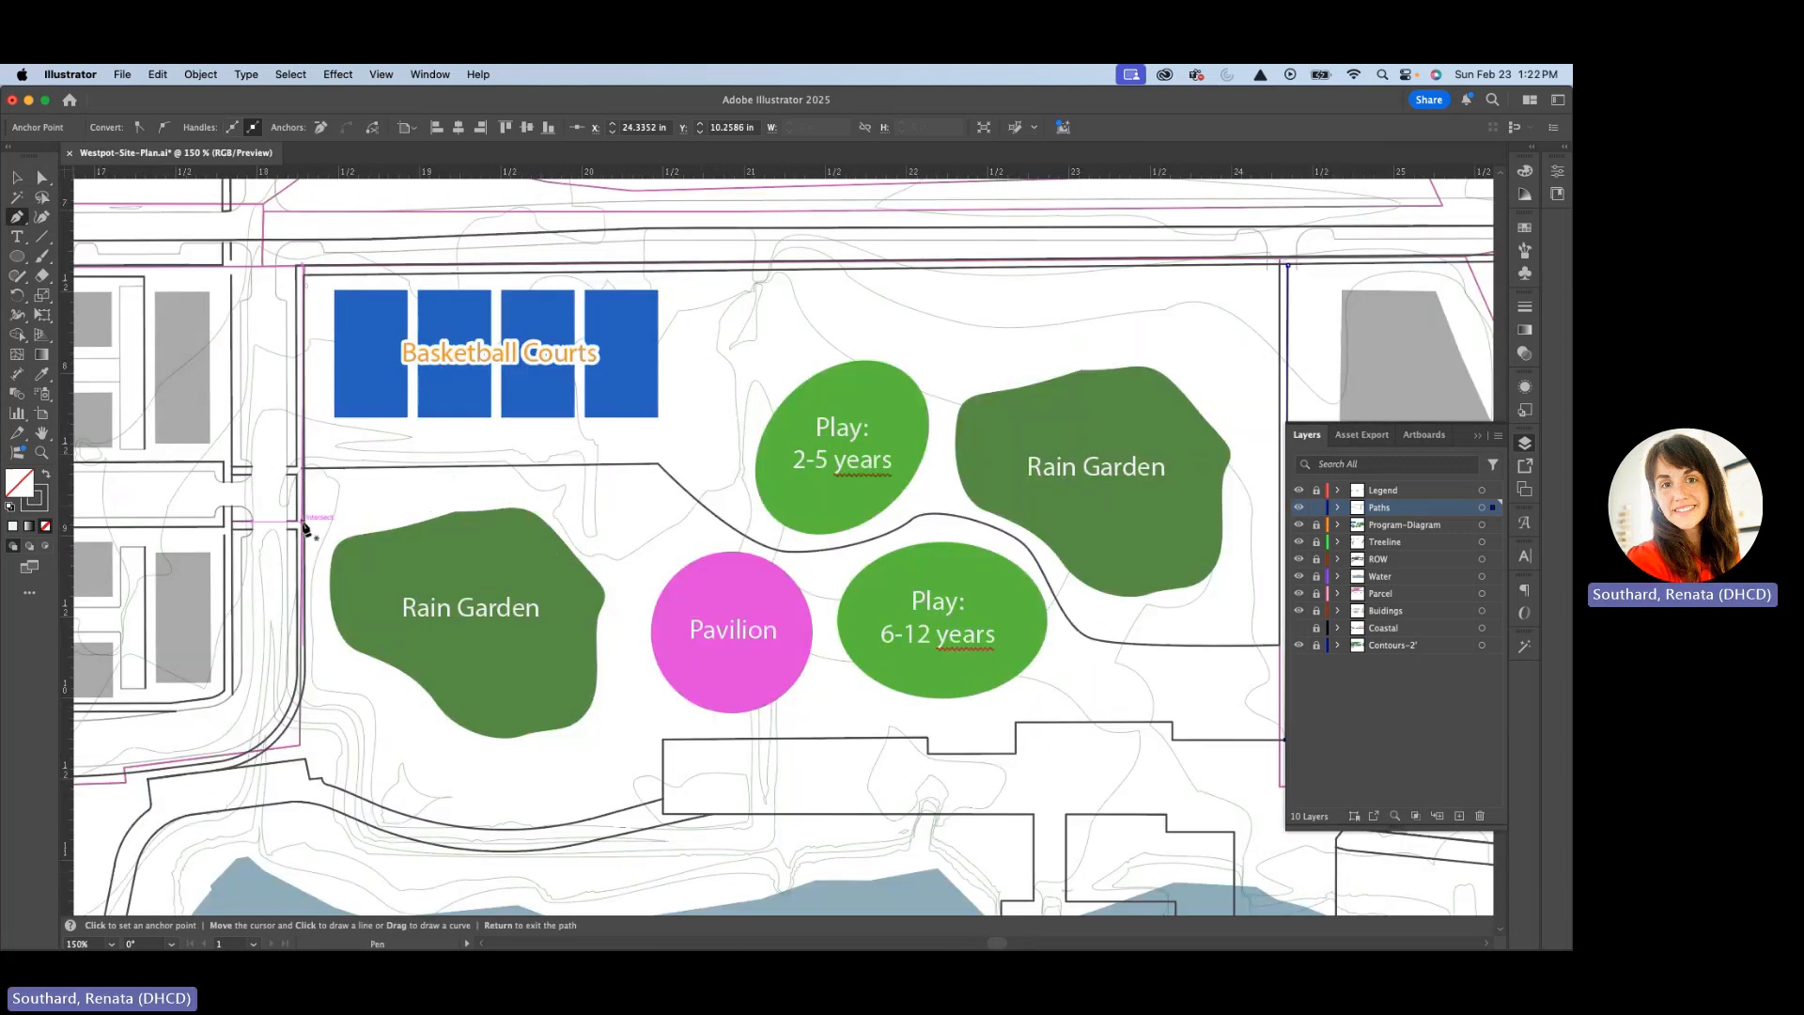
click(303, 522)
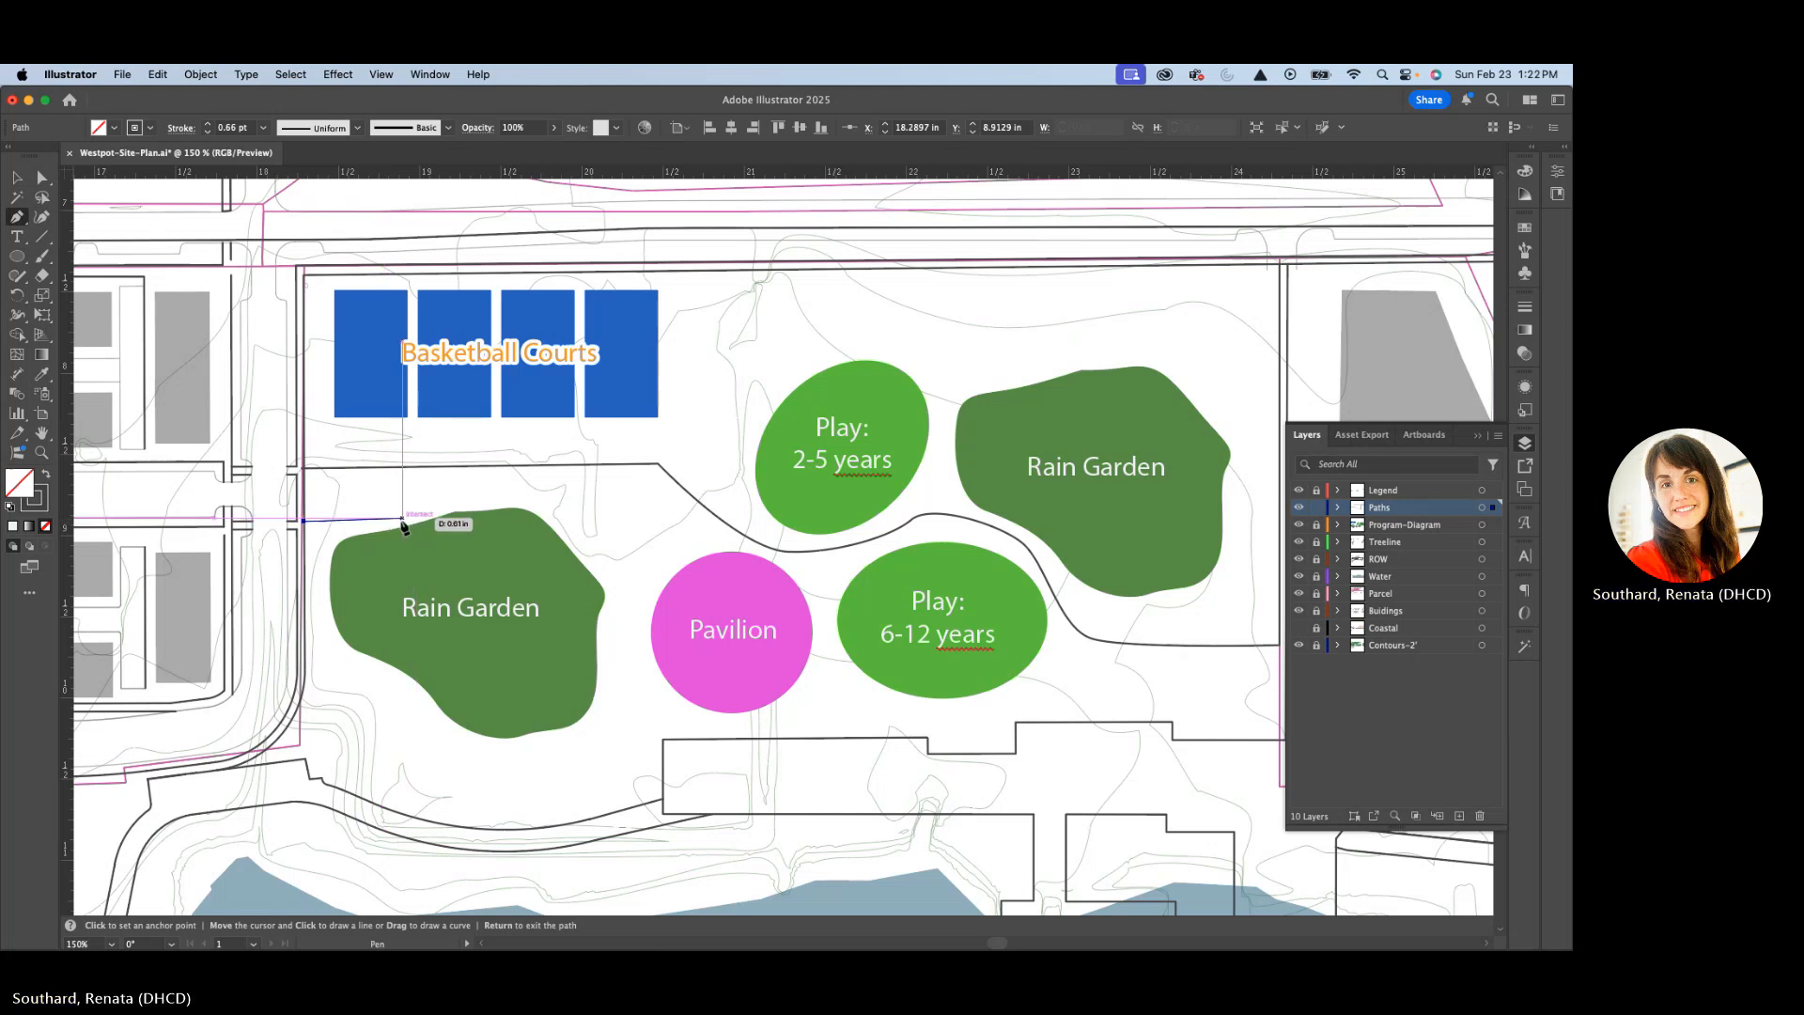
shift+click(649, 519)
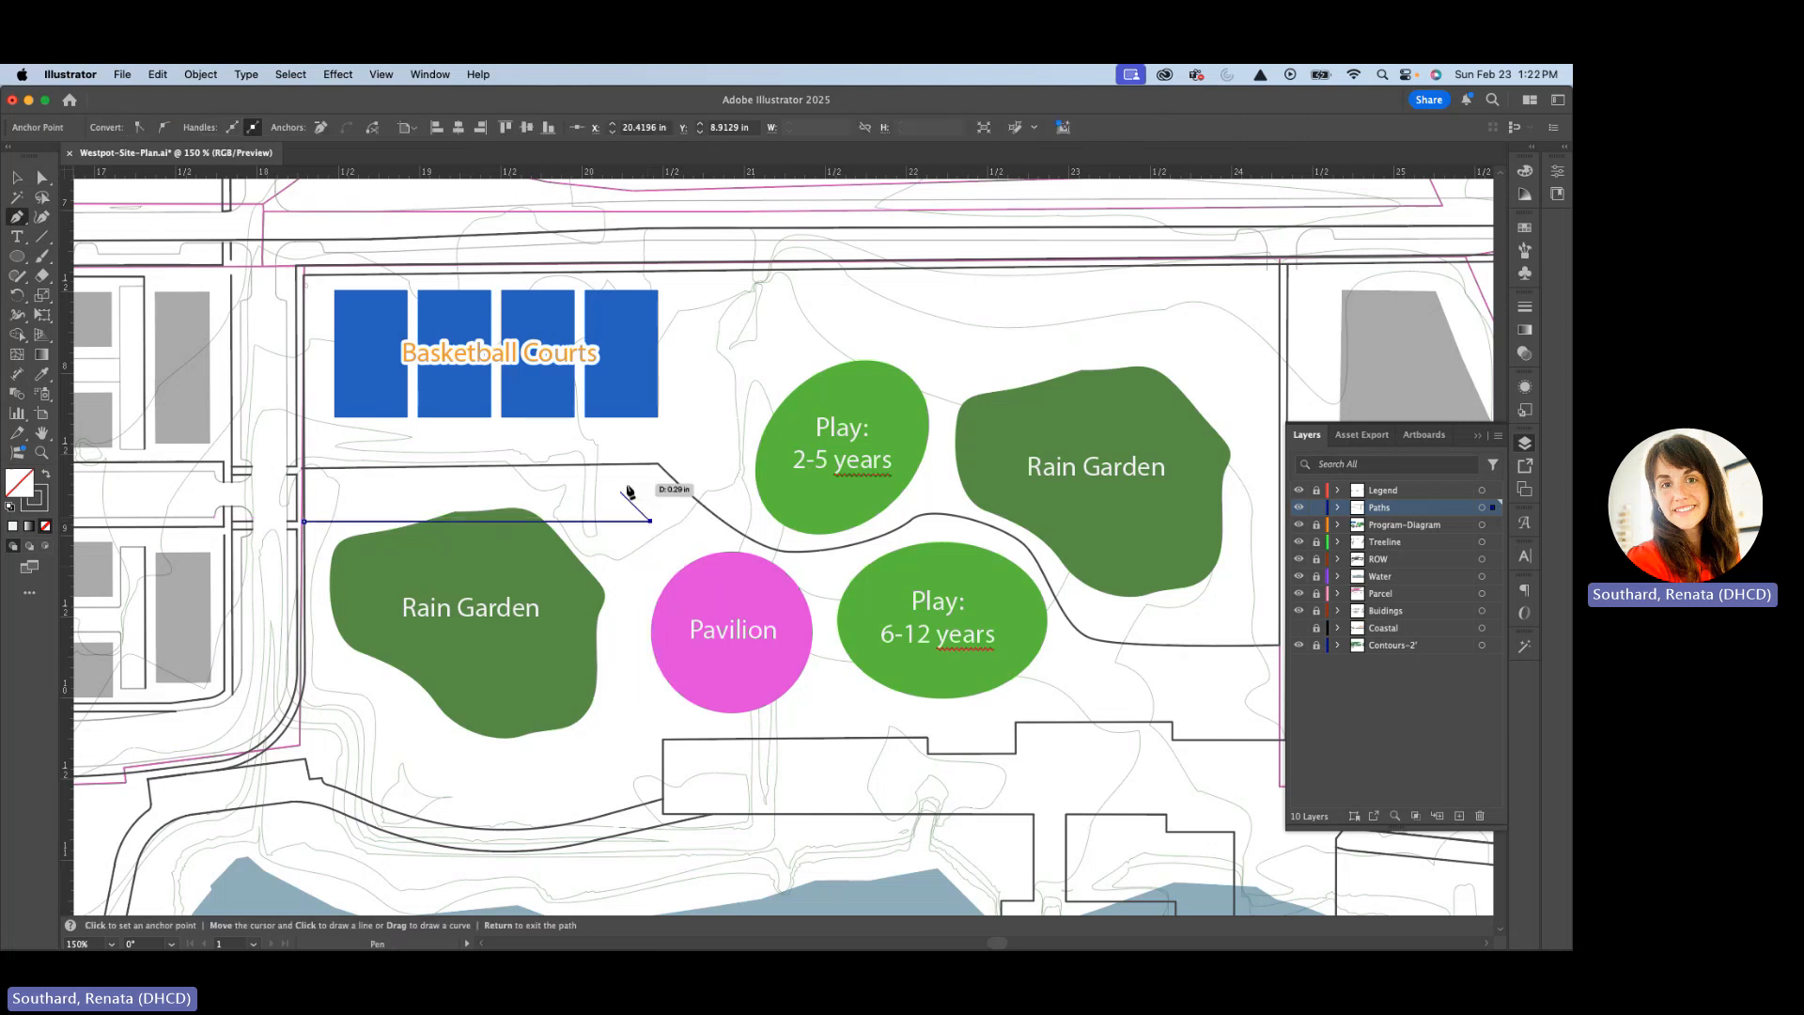
click(658, 465)
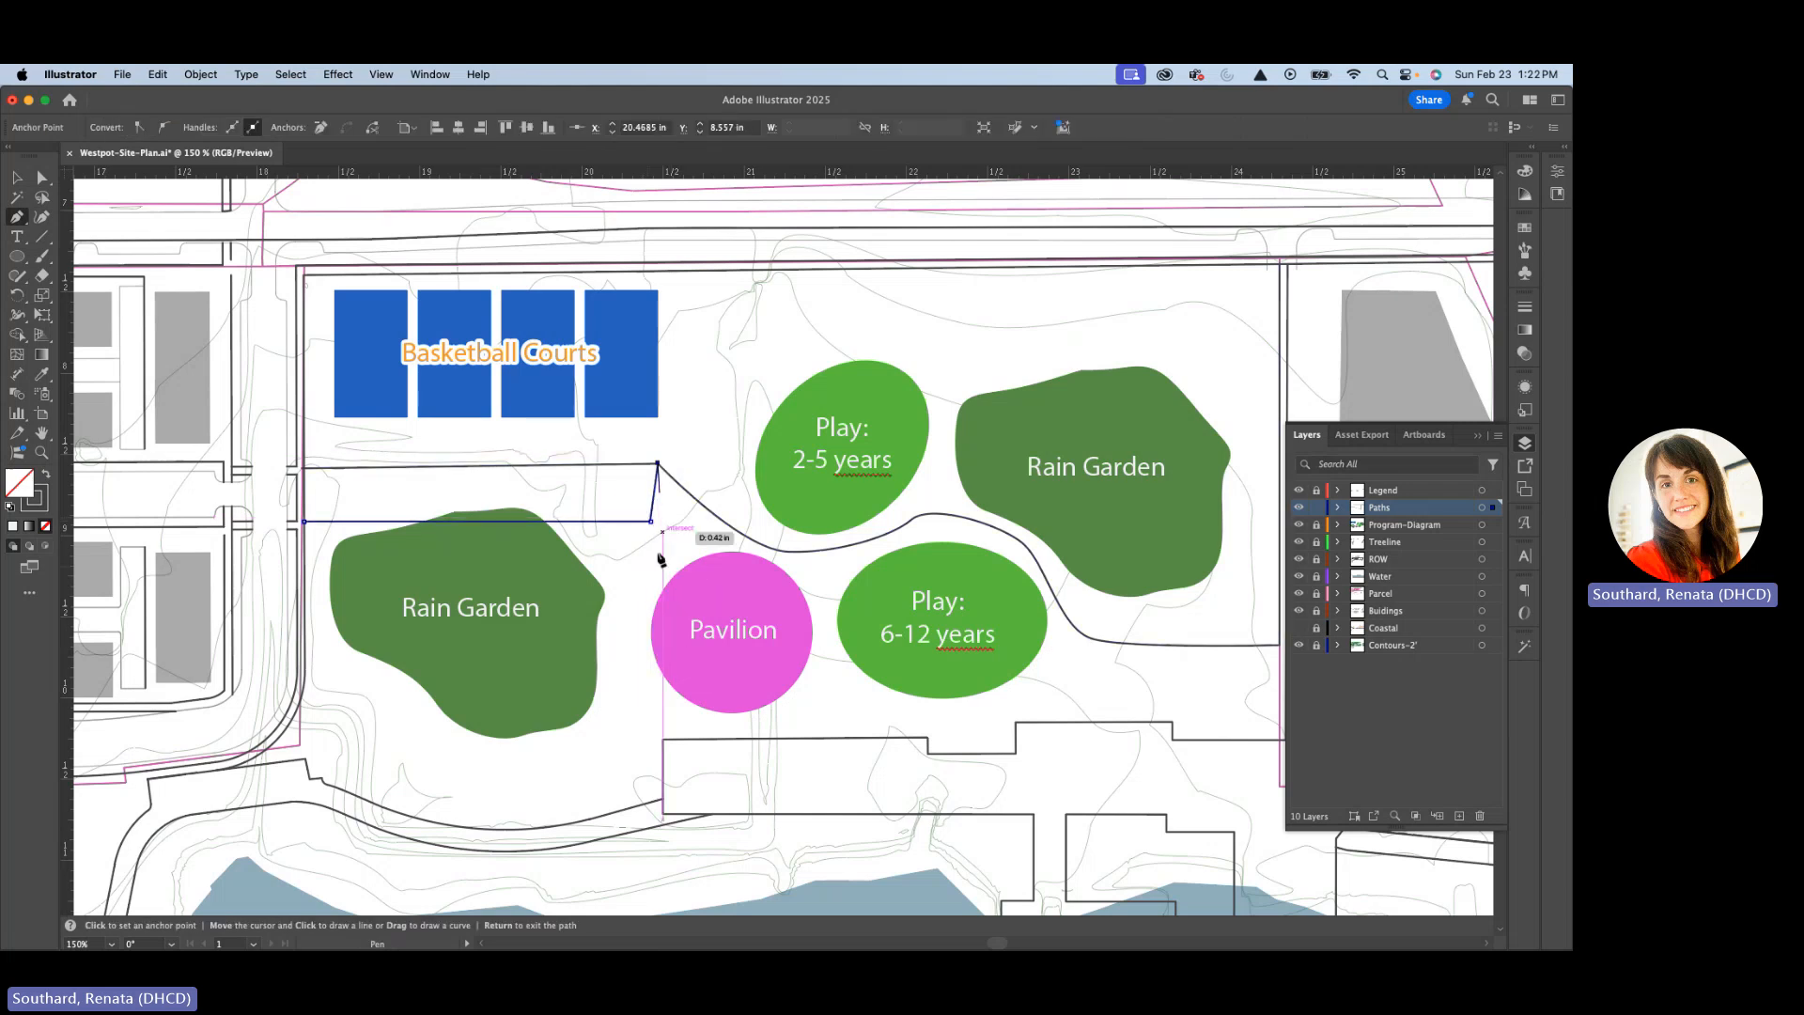
Move the new path's lower east corner anchor directly below the curved path's corner, at X 20.4685 in and Y 8.8763 in.
key(a)
click(650, 521)
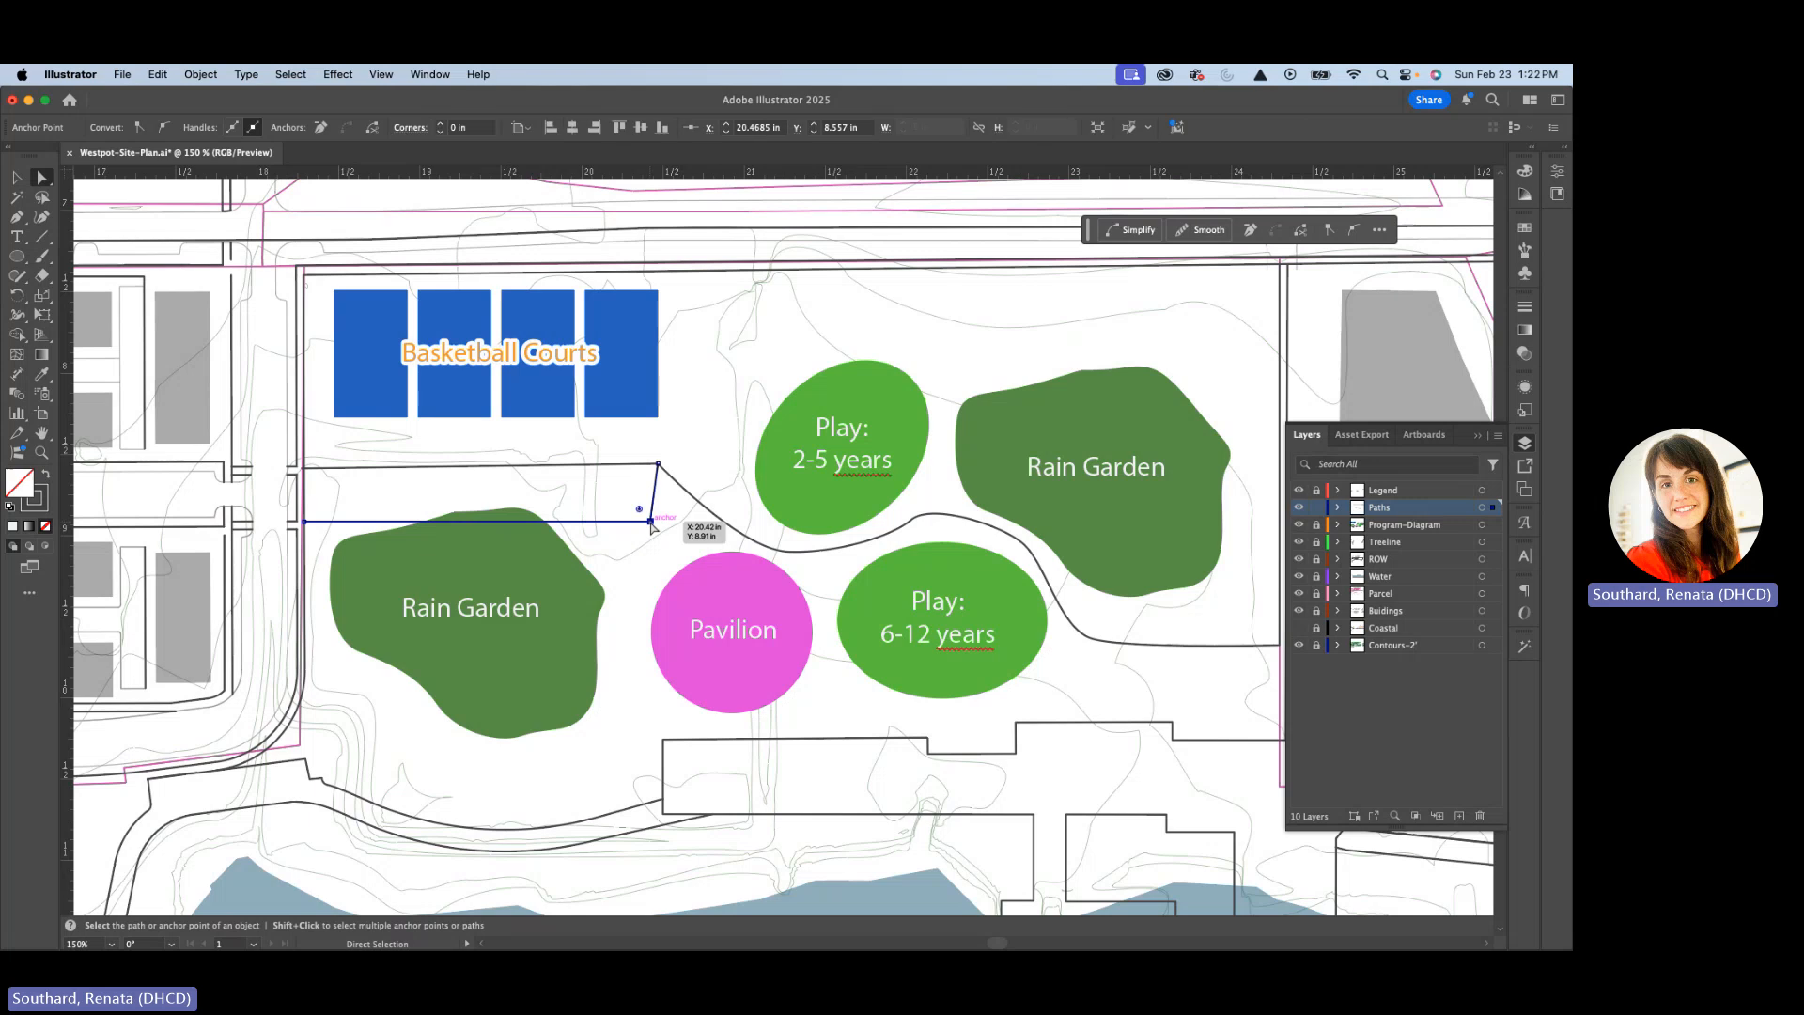
drag(651, 522, 658, 520)
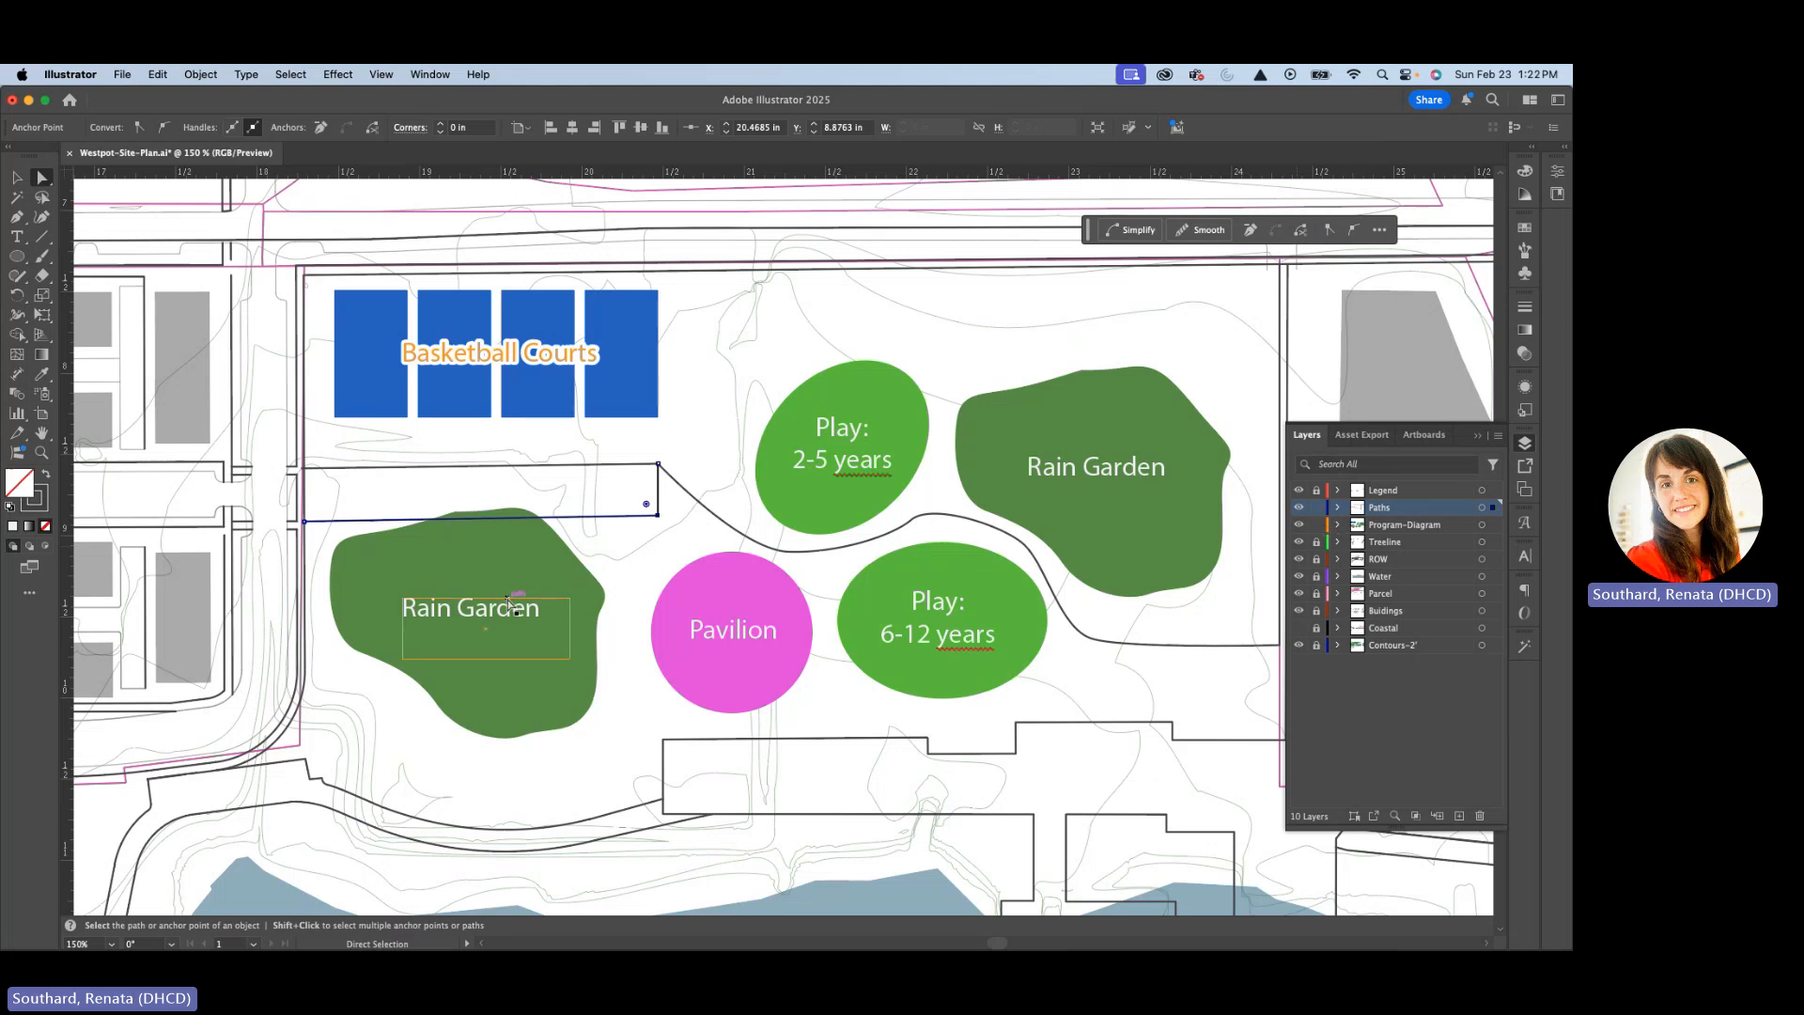
Move the west Rain Garden shape with its label about 0.25 in south, clear of the new path, and deselect it.
click(15, 183)
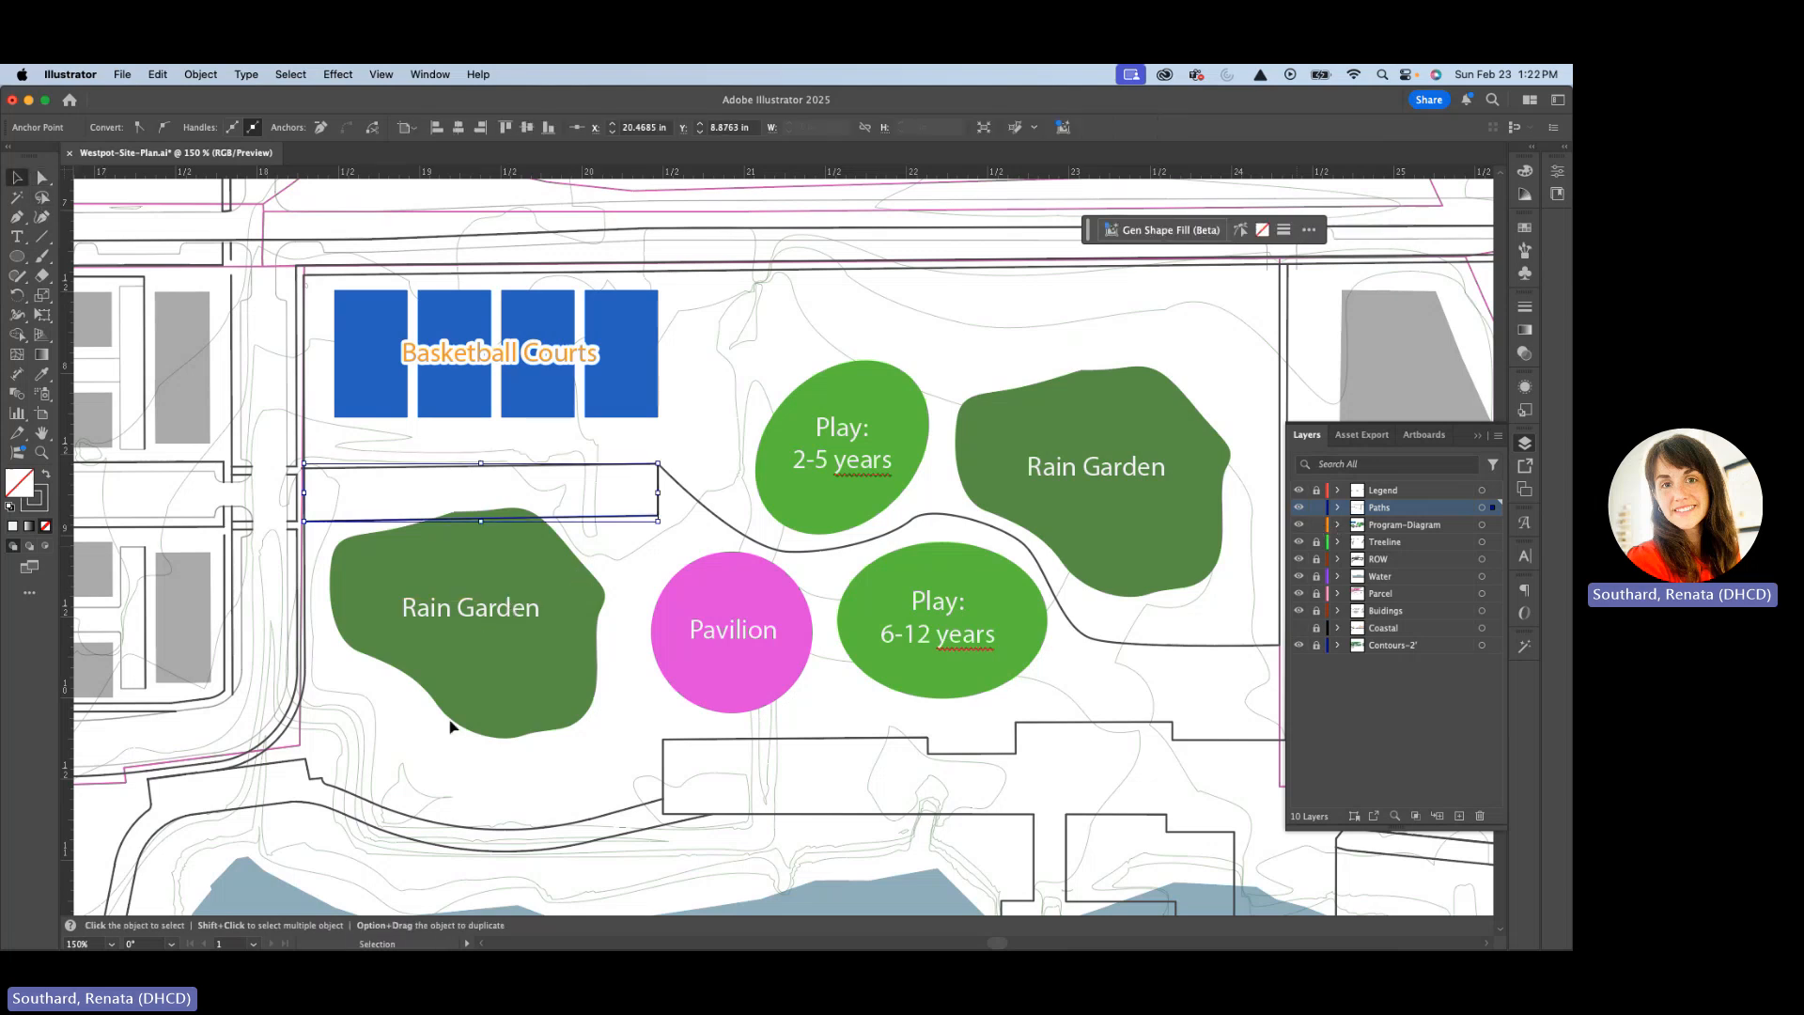
drag(505, 556, 511, 600)
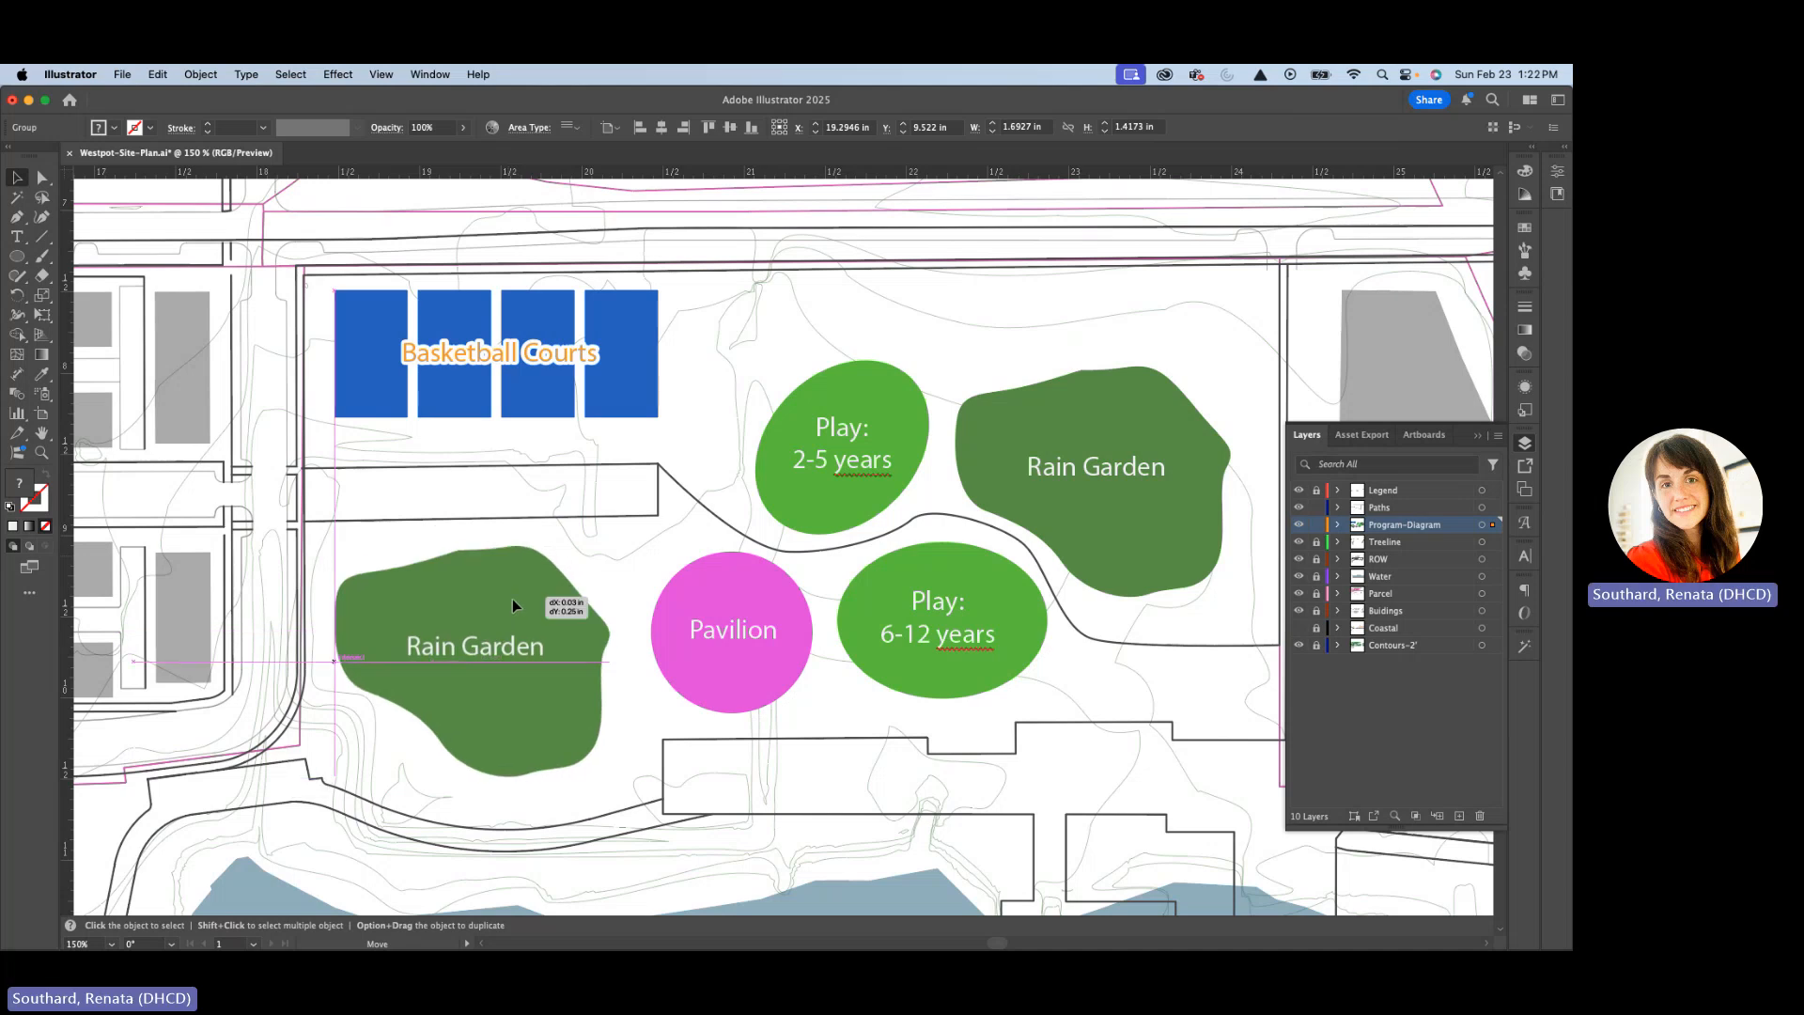
click(356, 557)
Draw a curved Pen path from the line above the west Rain Garden, between that garden and the Pavilion, to the waterfront plaza's northwest corner.
scroll(612, 576, right, 3)
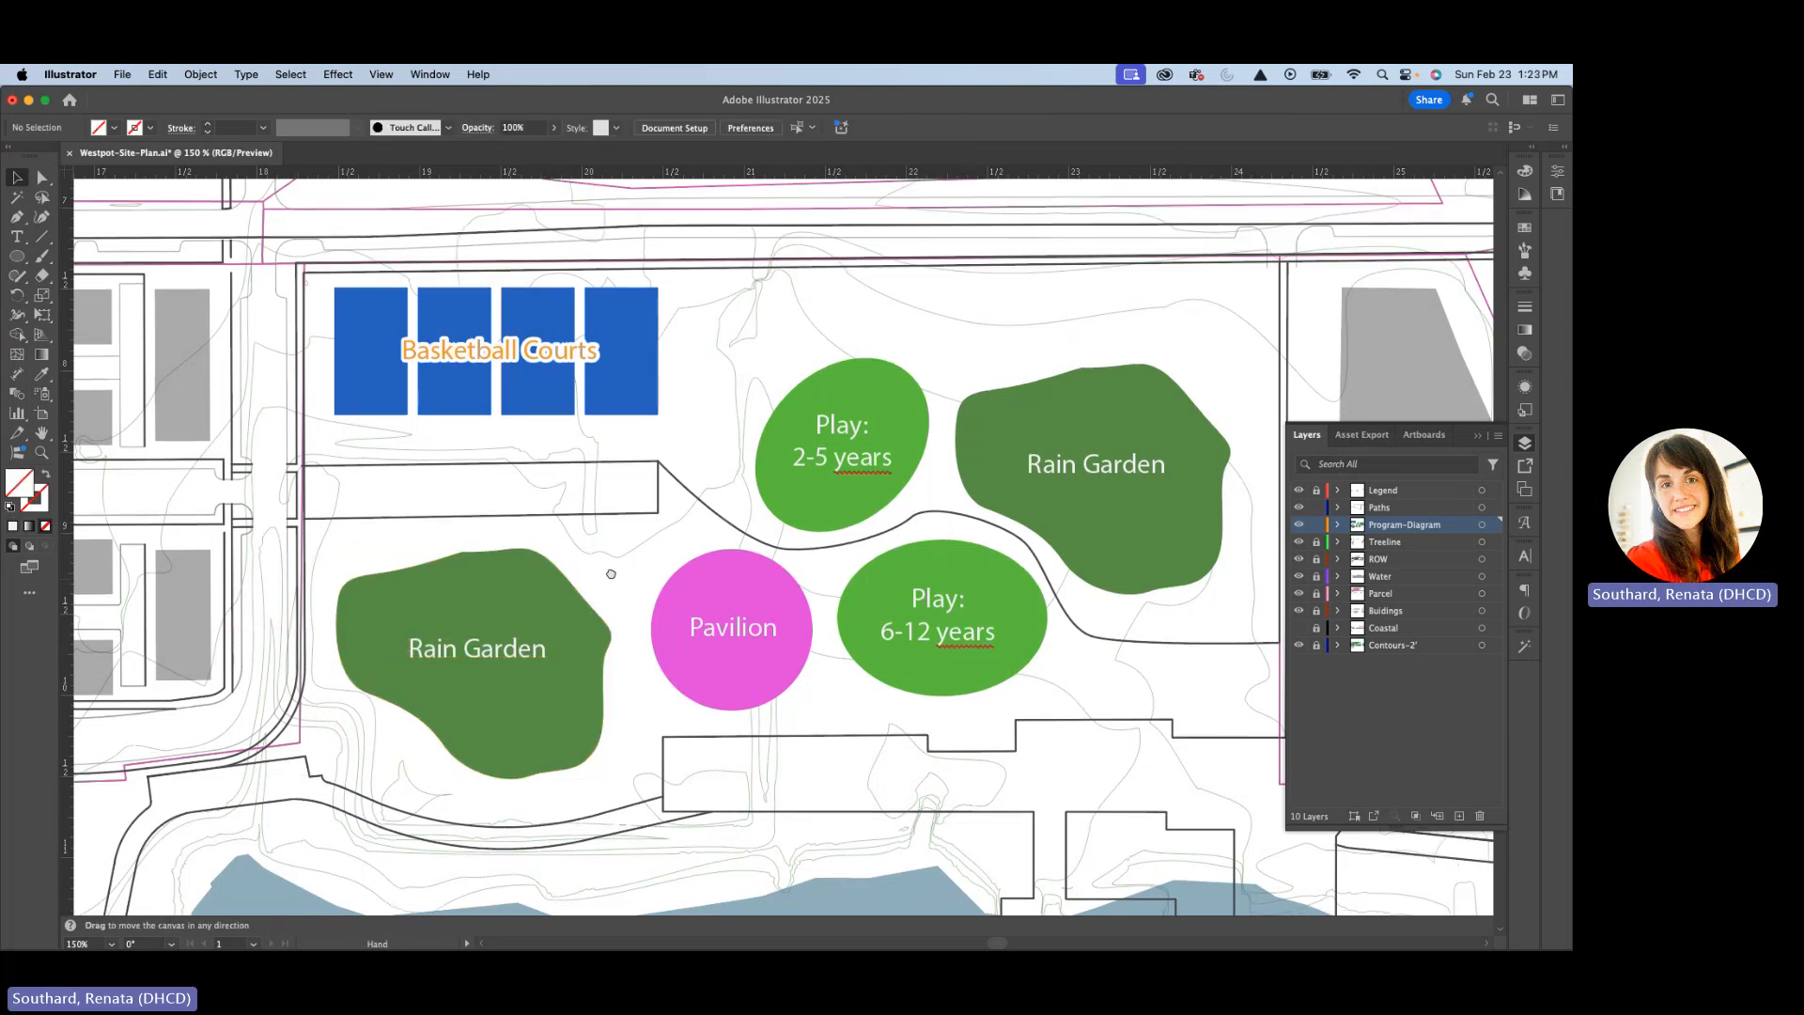
key(p)
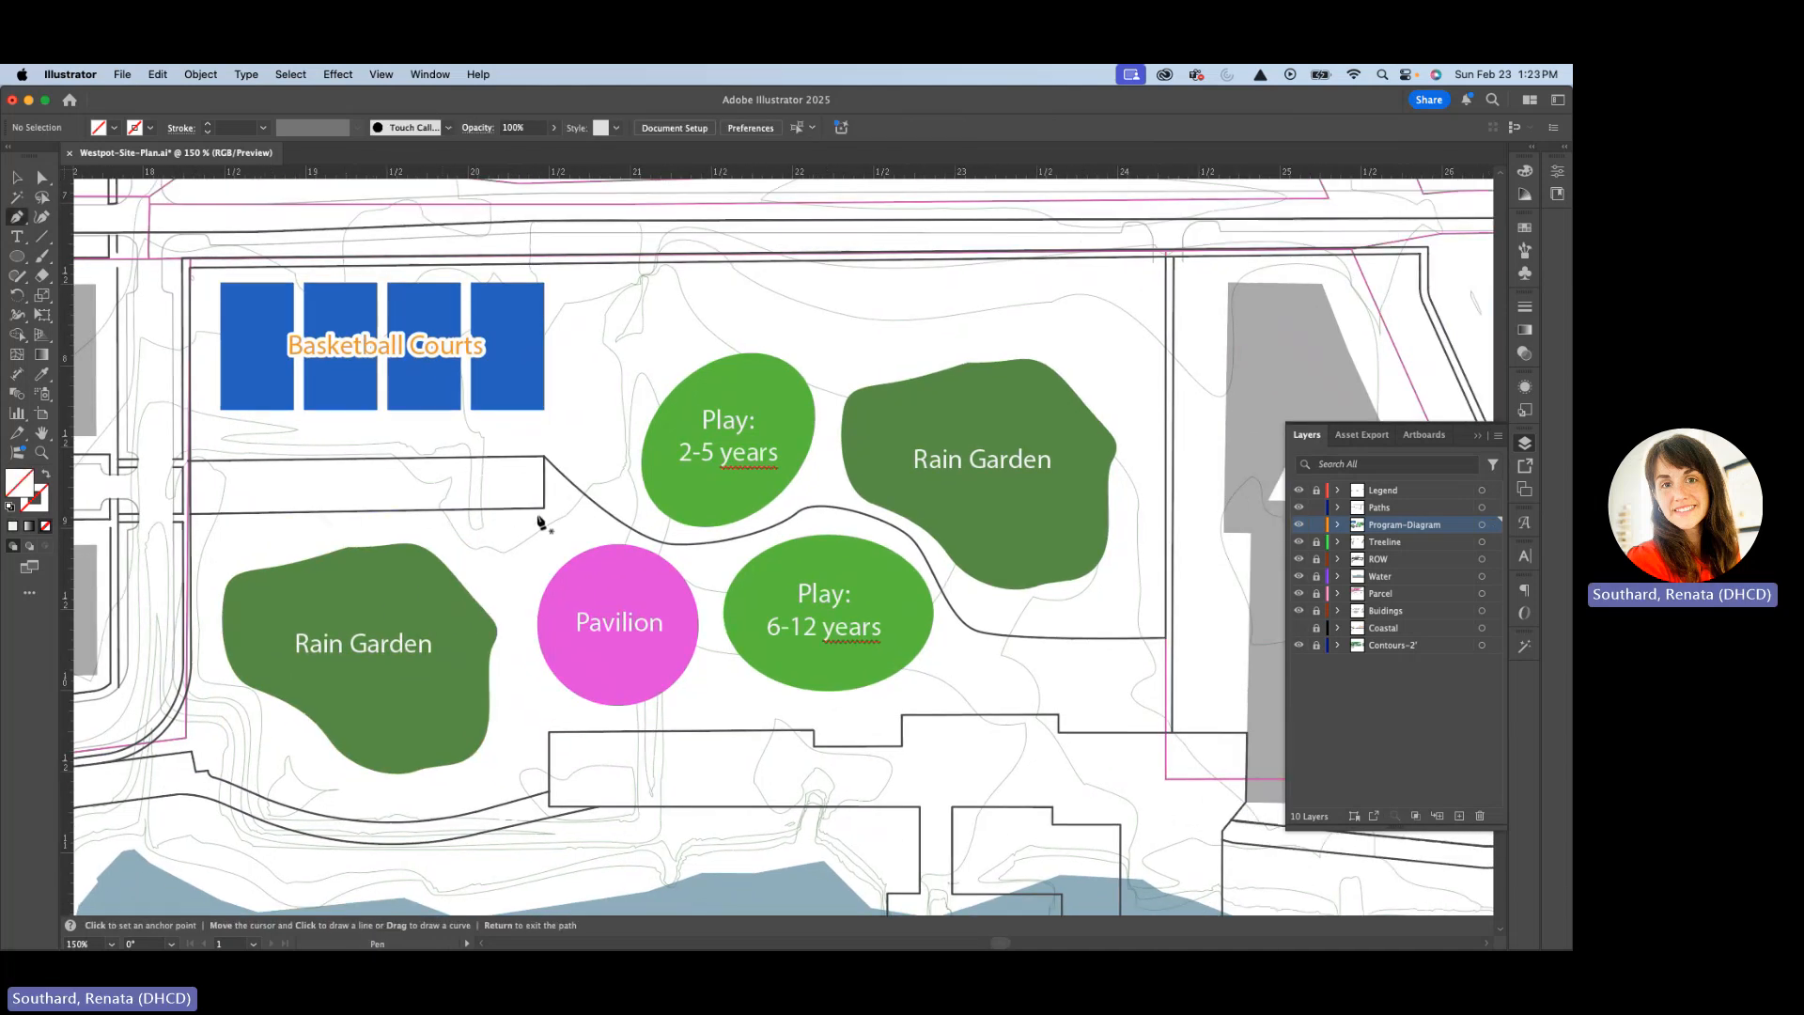
click(421, 510)
click(518, 621)
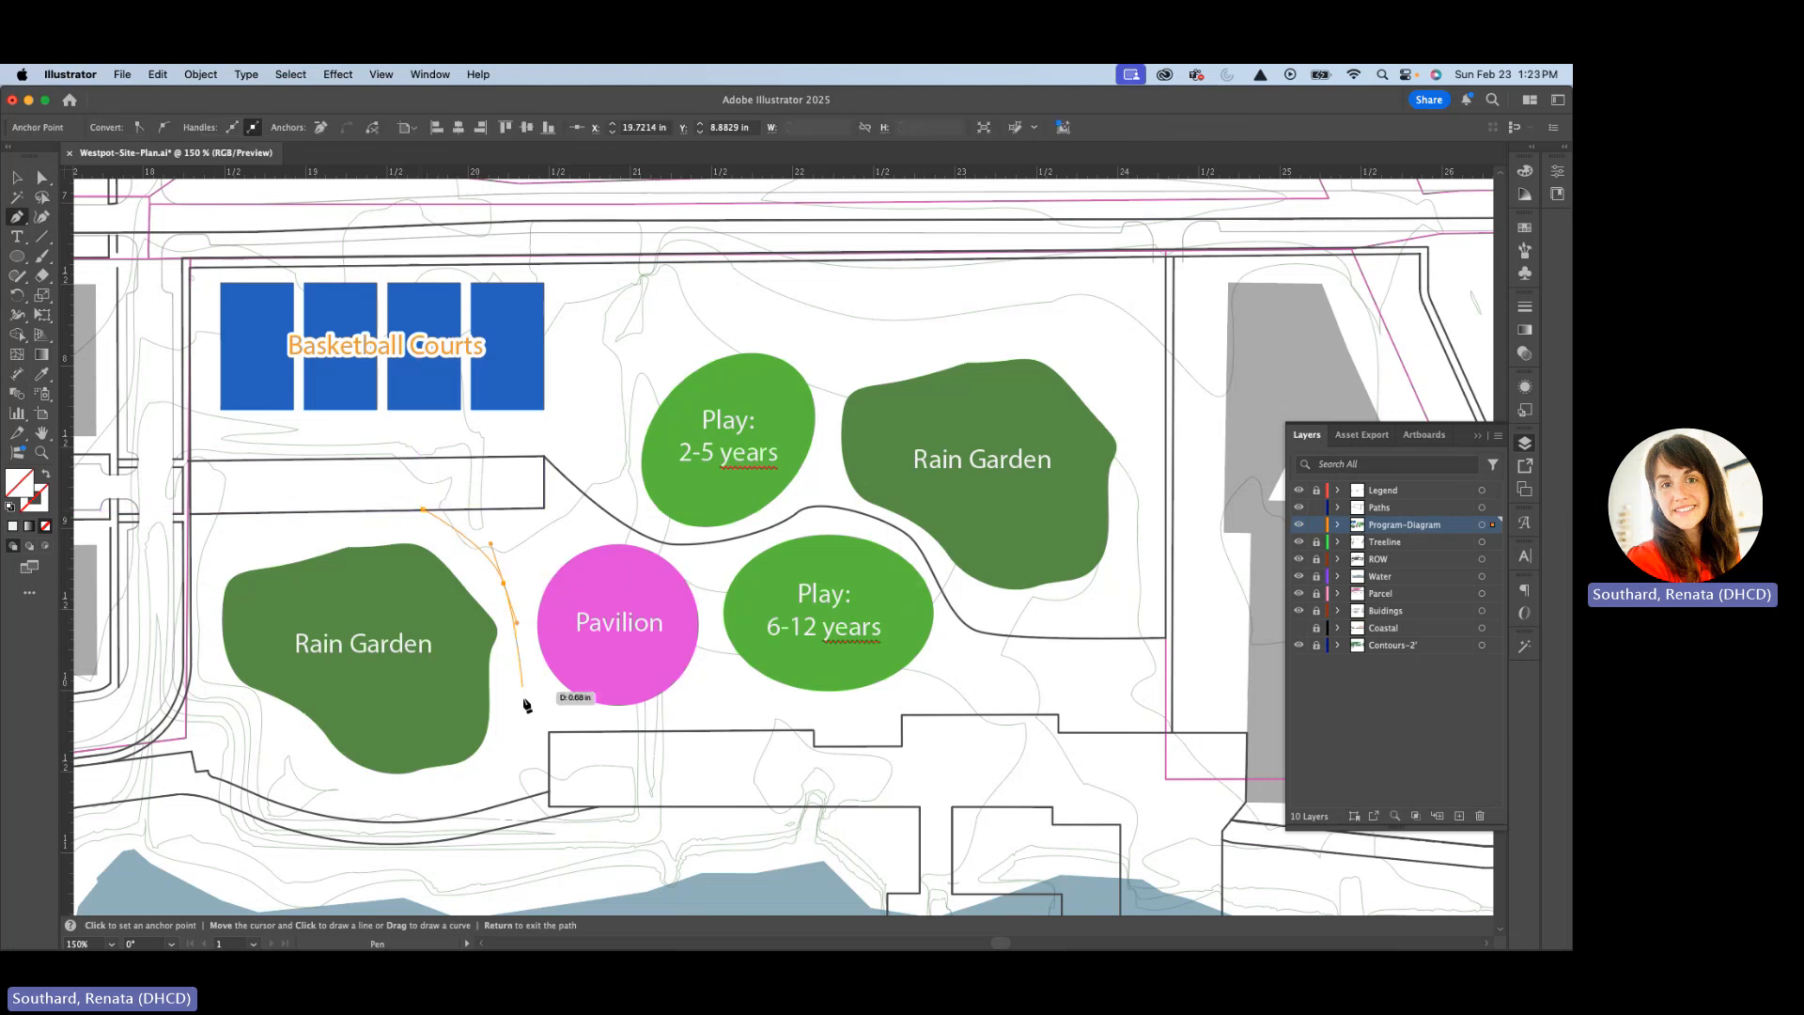
drag(523, 703, 537, 723)
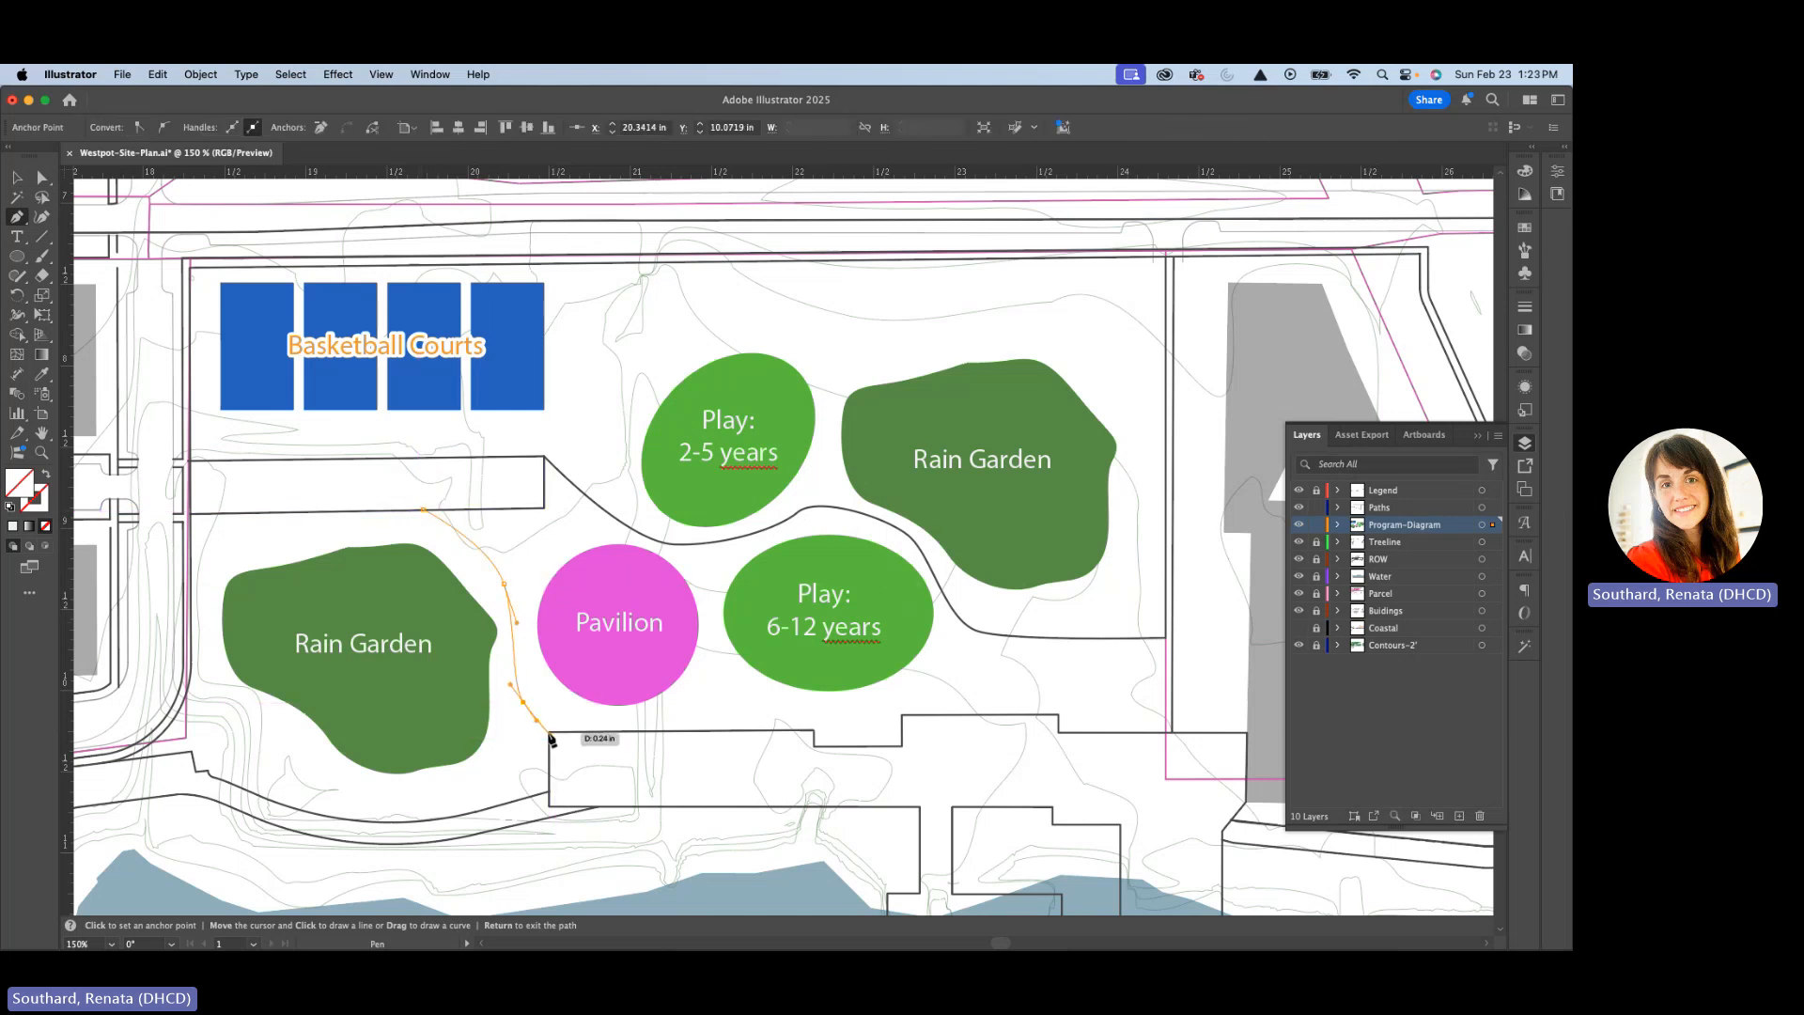
click(549, 732)
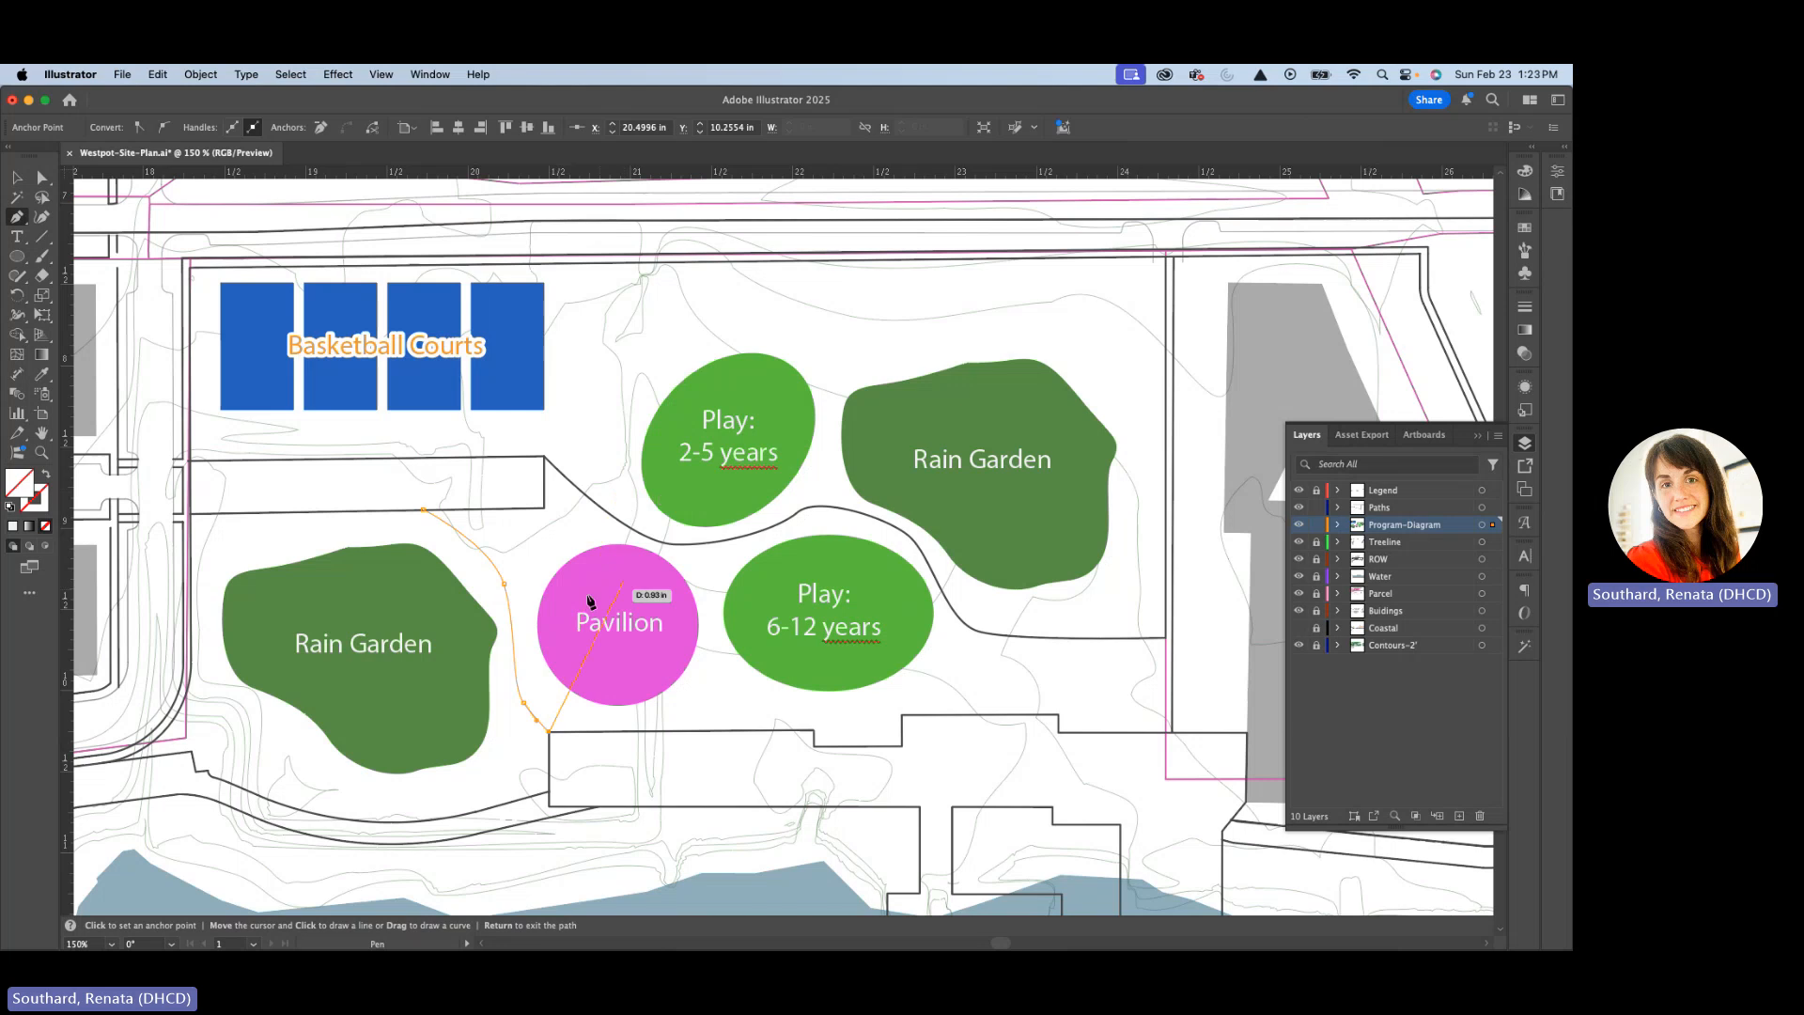
key(Return)
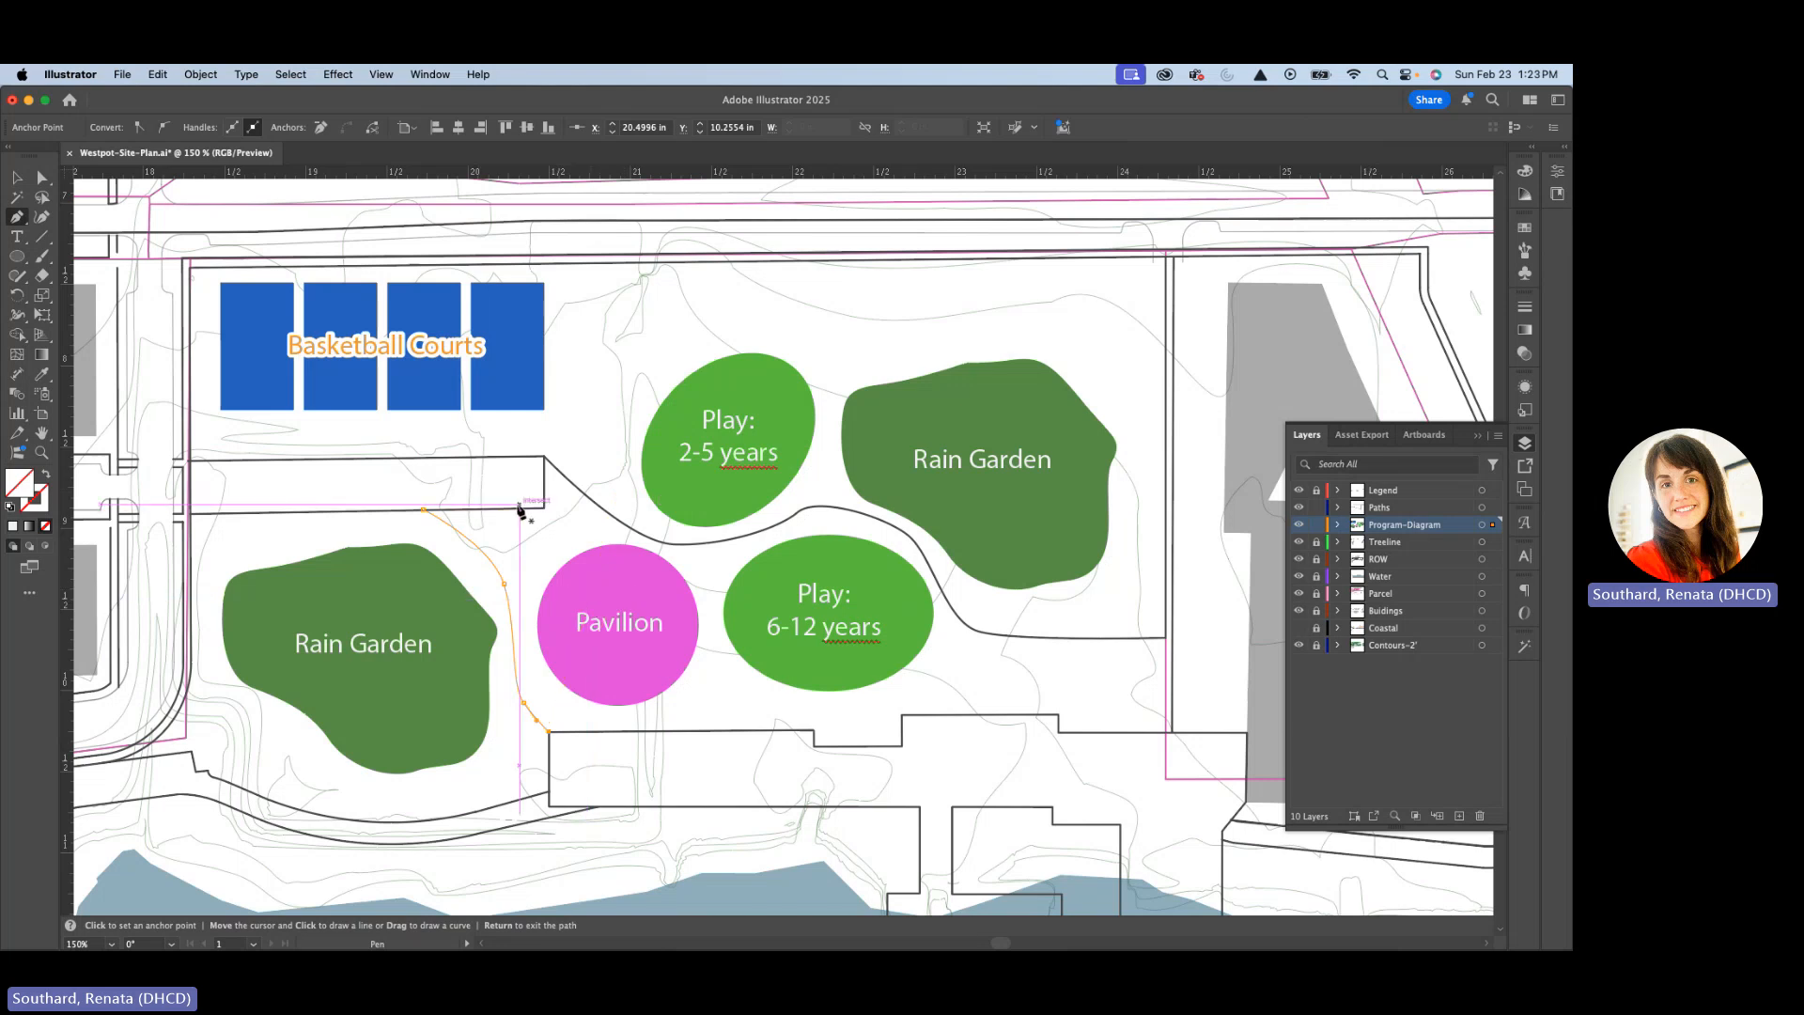
Apply the appearance of the horizontal path above the west Rain Garden to the new curve with the Eyedropper.
key(i)
click(522, 508)
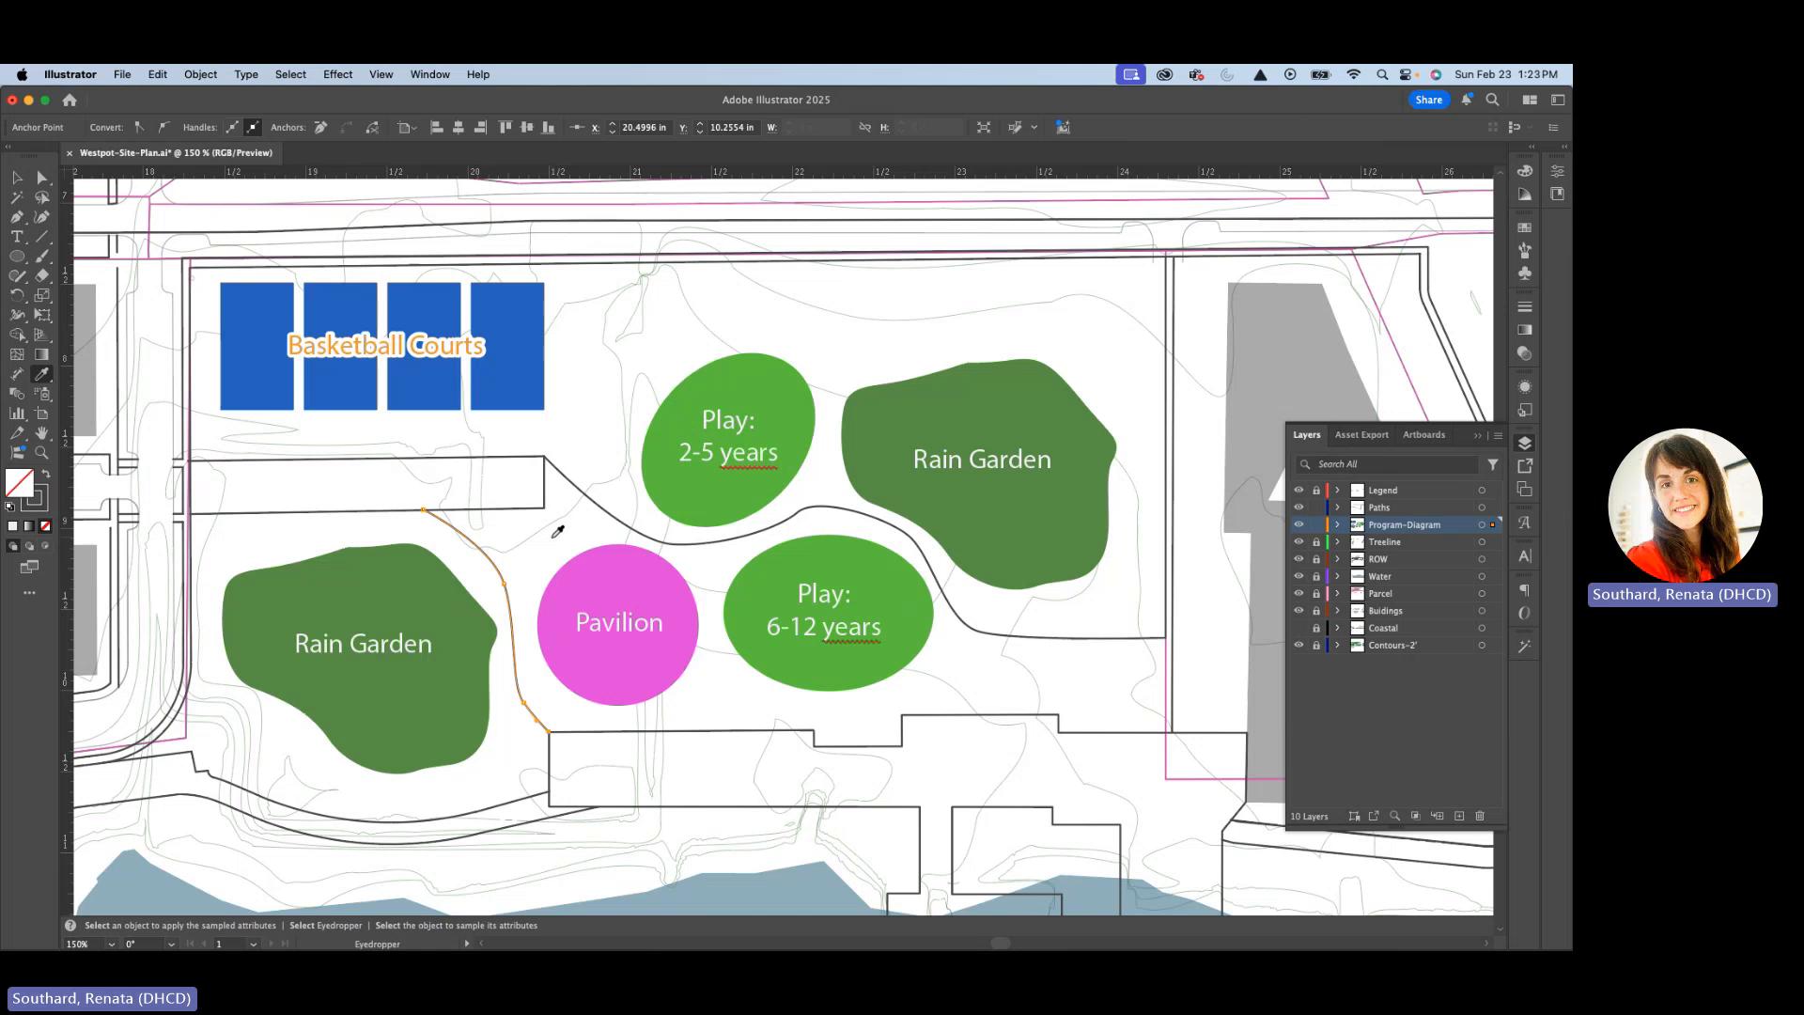
key(t)
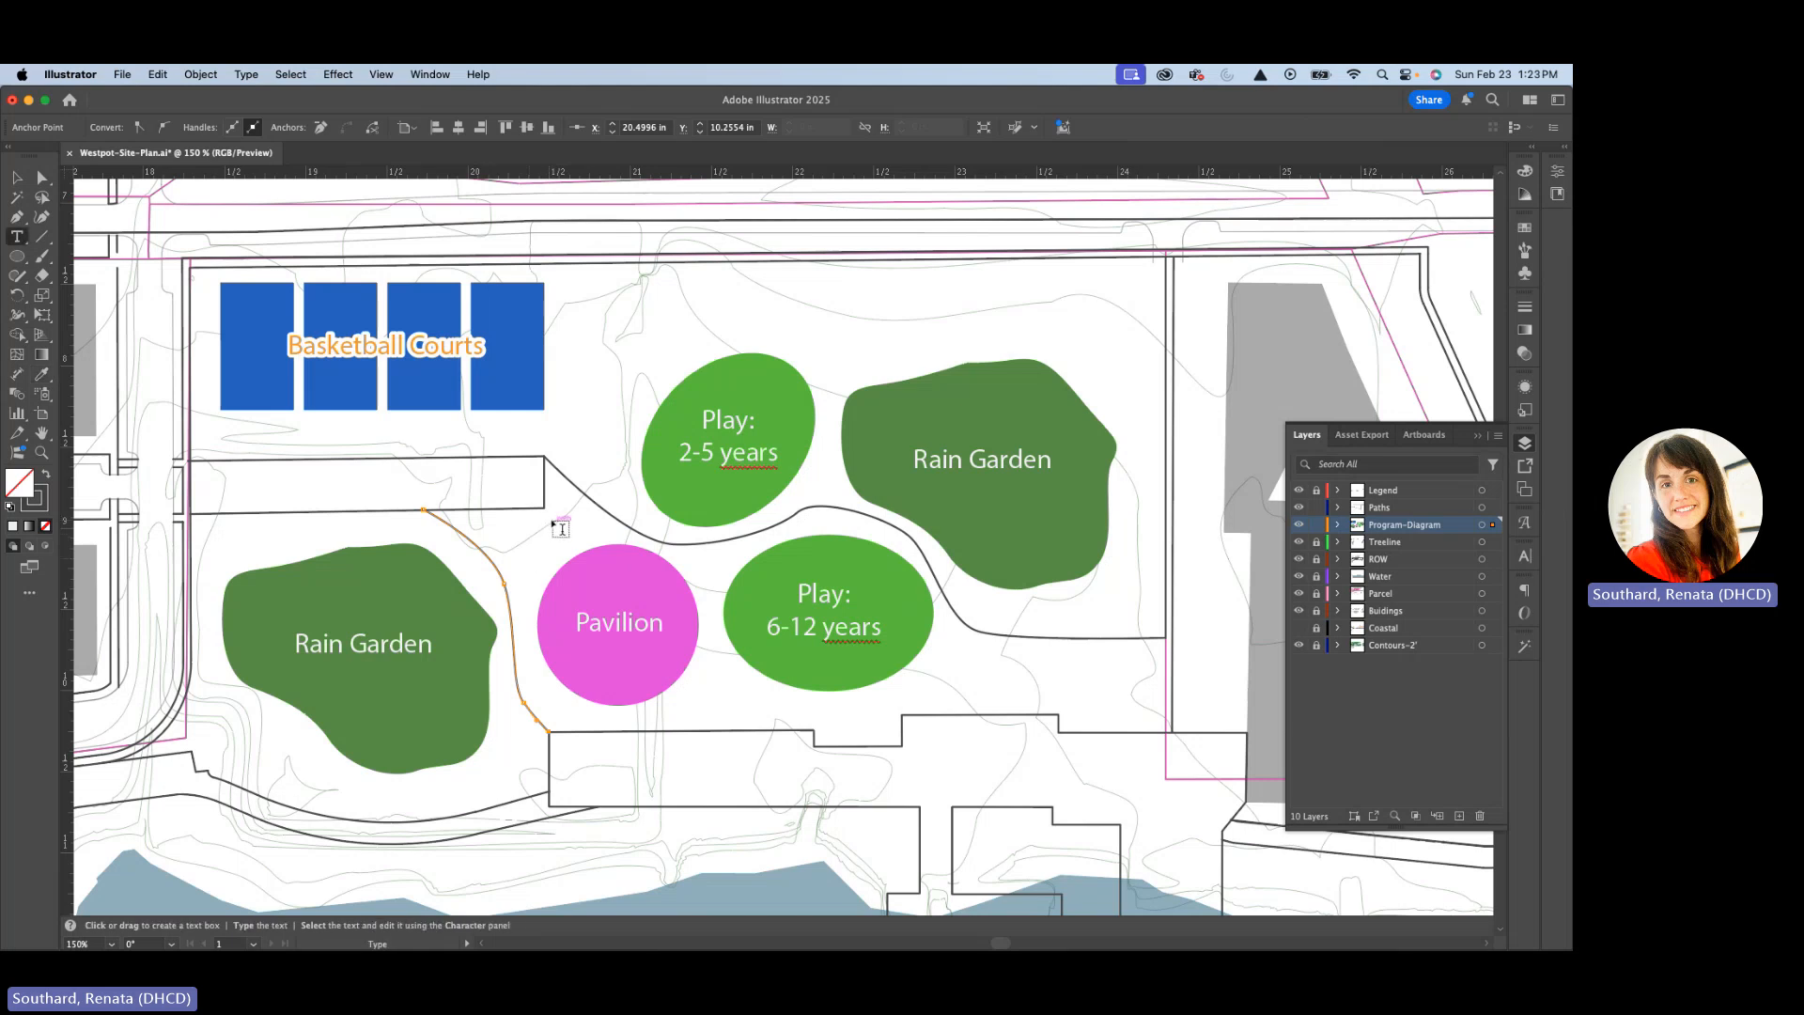
Draw a short straight Pen path from the east end of the lower horizontal path southwest to the curve beside the west Rain Garden.
key(p)
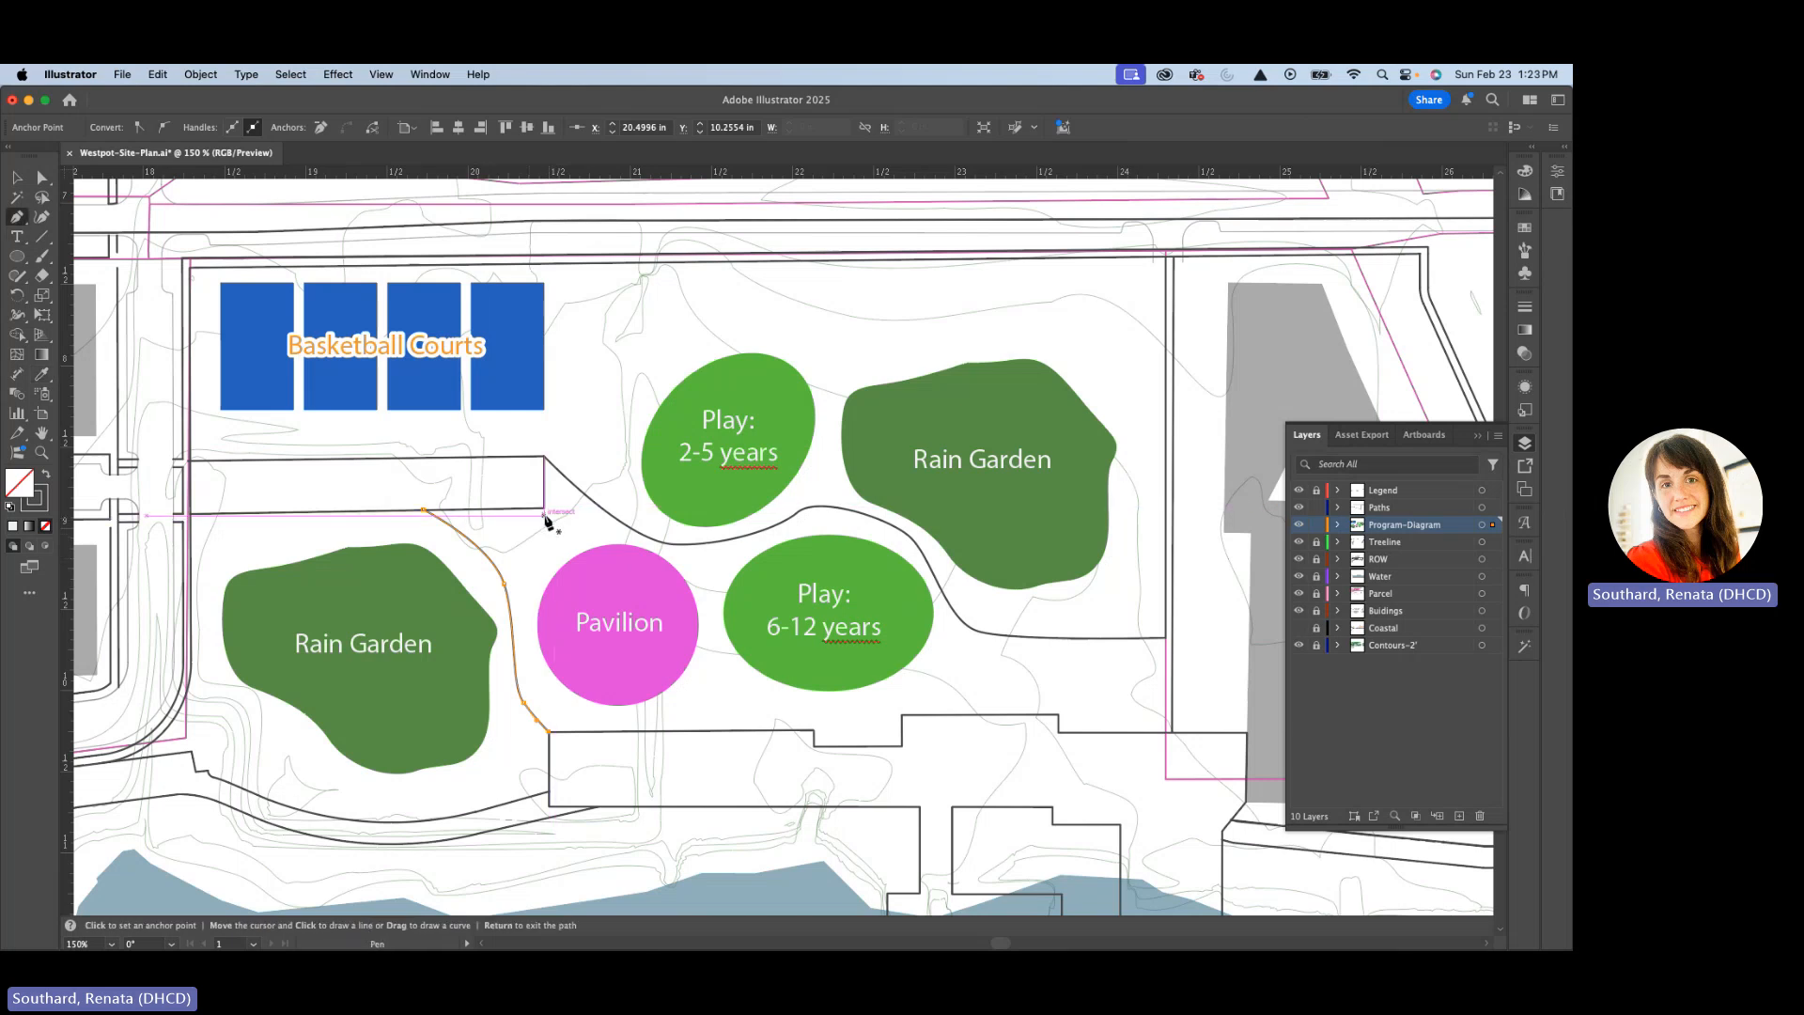
click(544, 509)
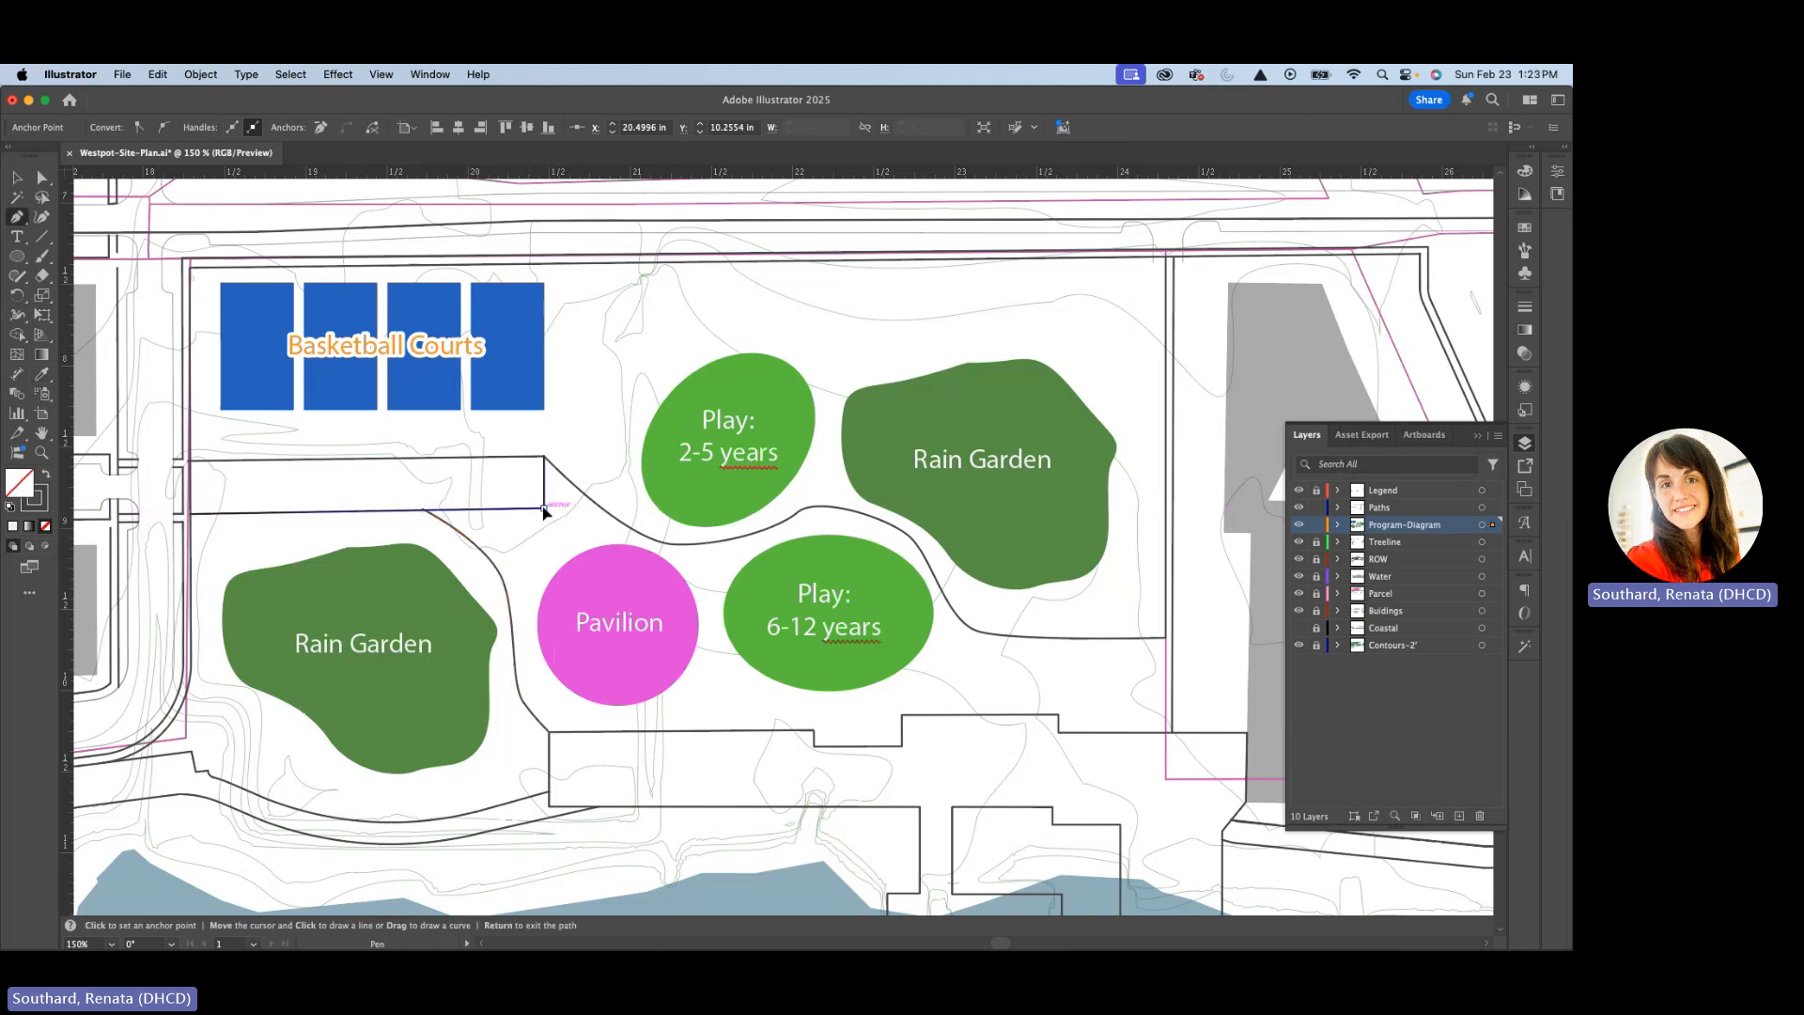
click(509, 592)
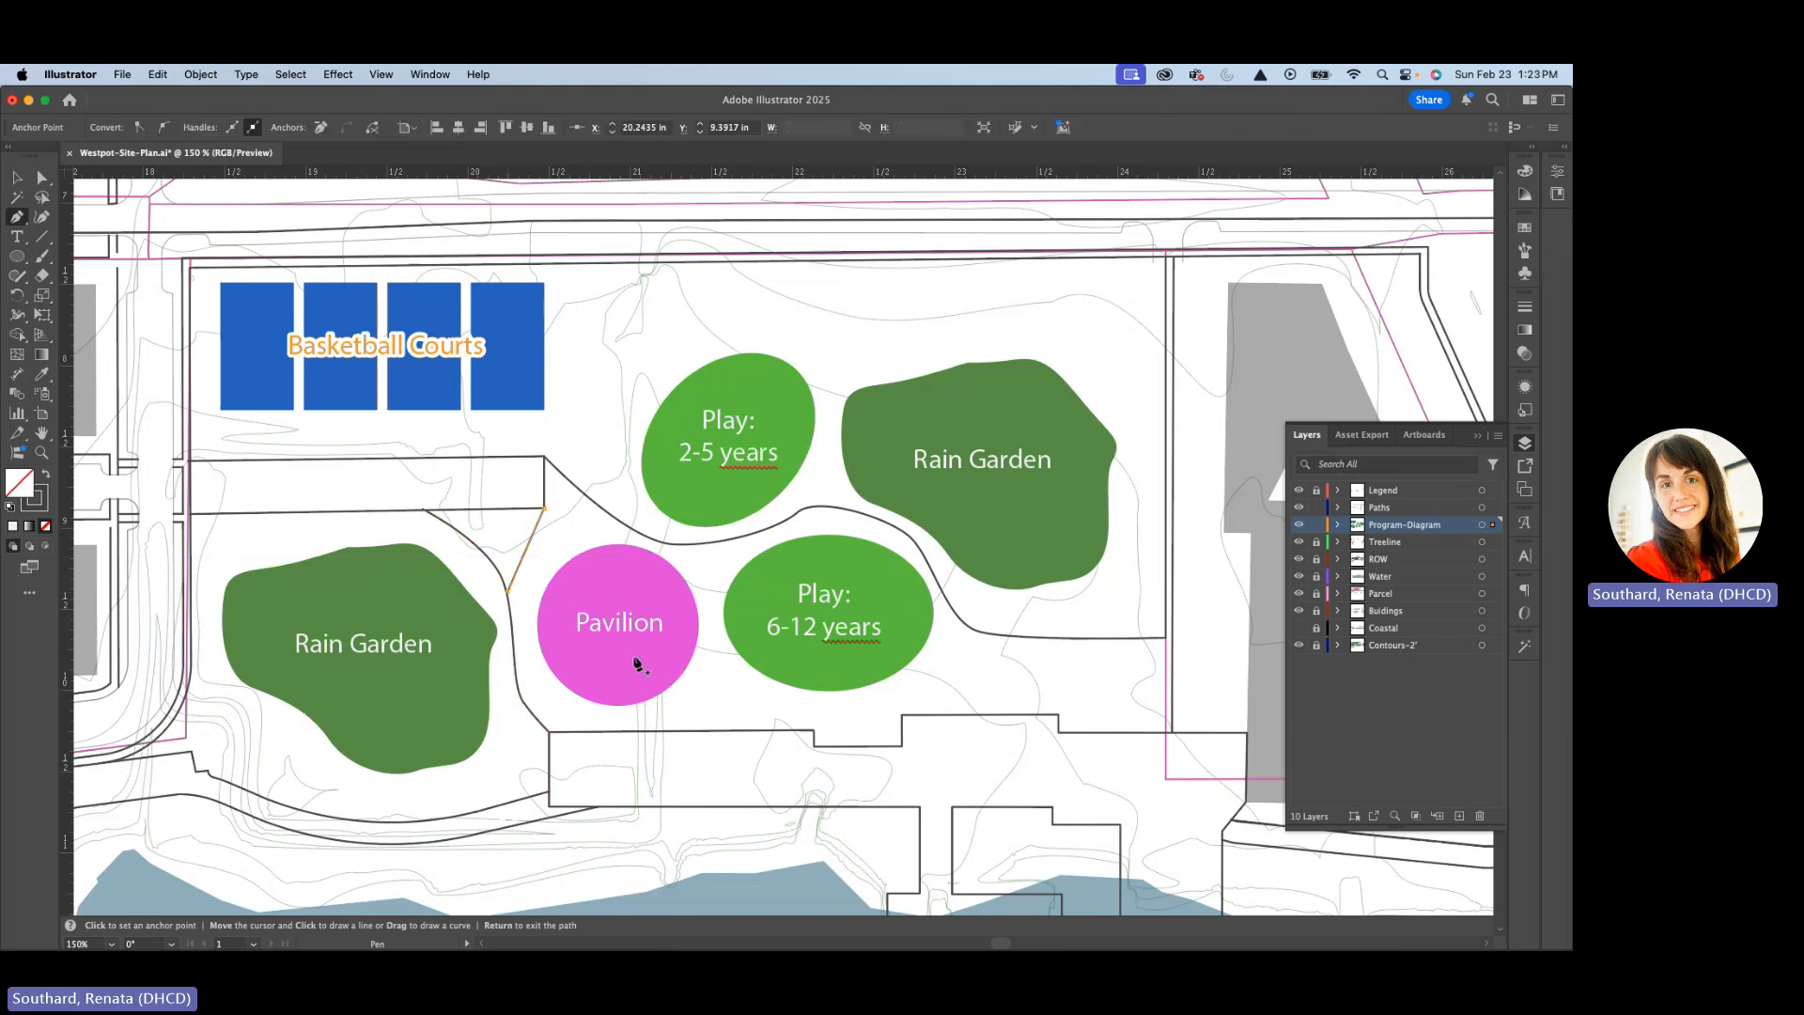
Draw a curved Pen path between the Pavilion and Play: 6-12 years, from the central curved path to the waterfront plaza's north edge.
click(701, 543)
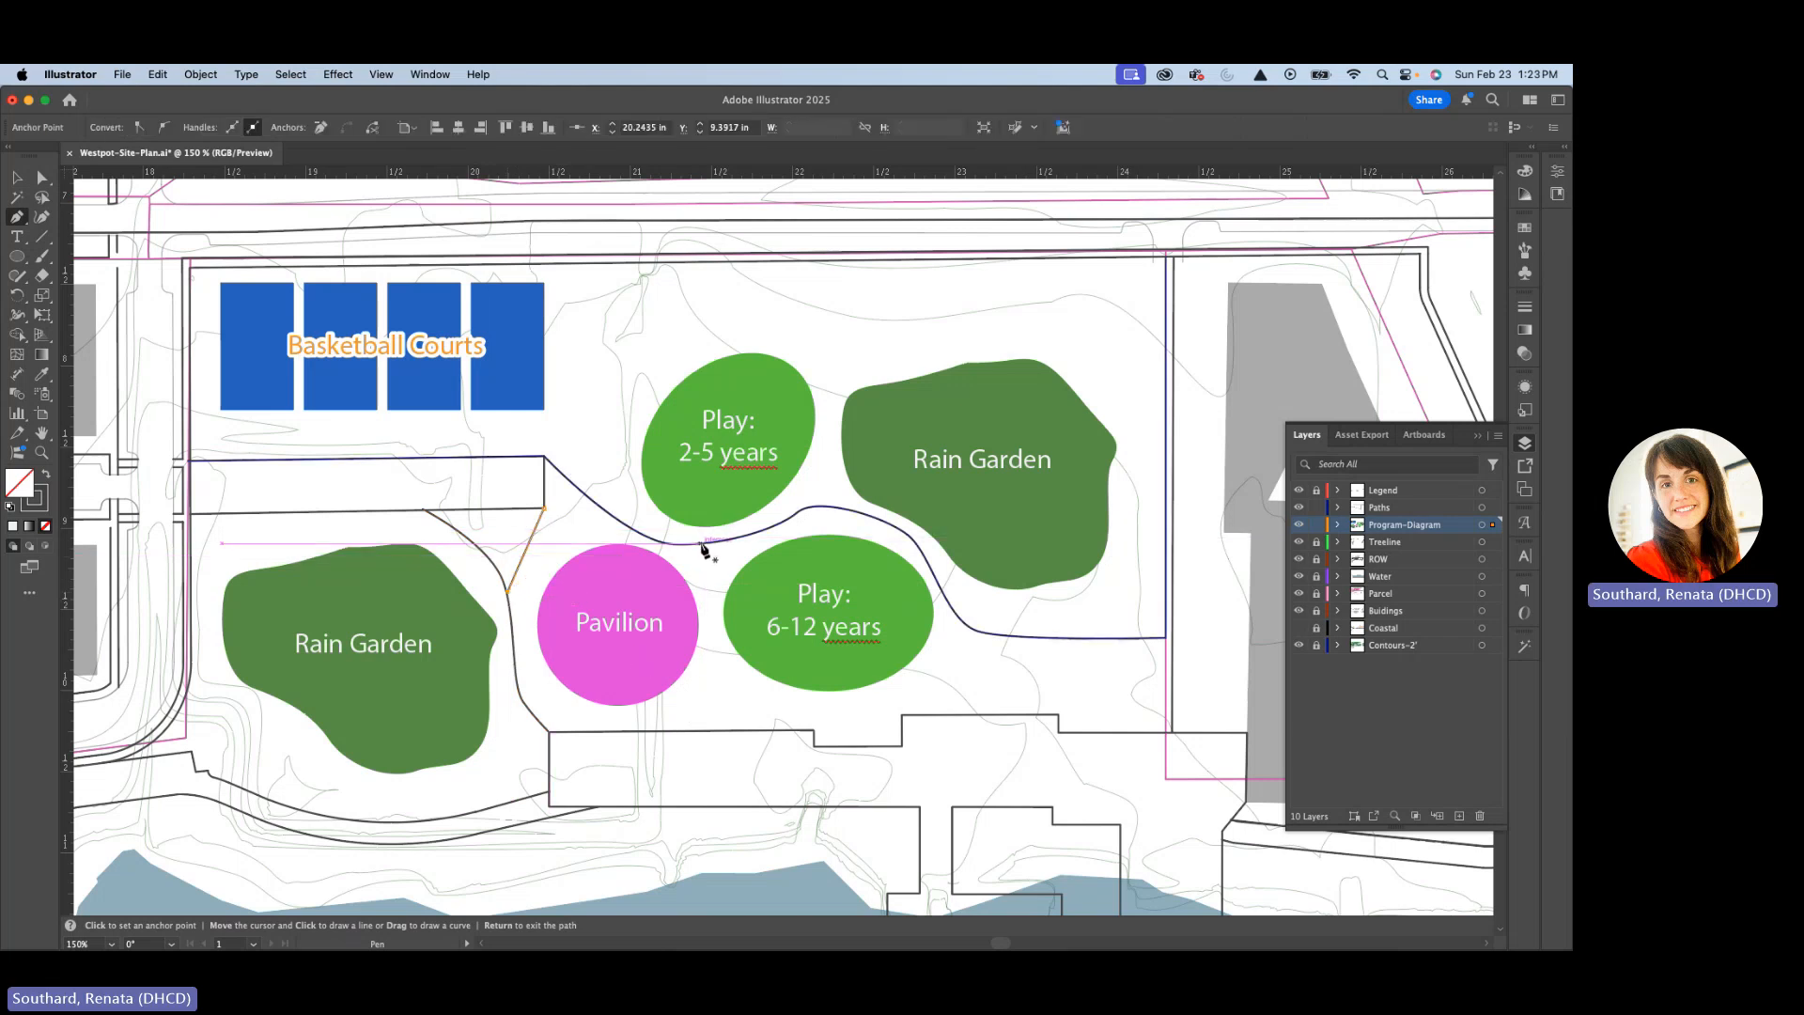
drag(717, 669, 697, 738)
click(694, 731)
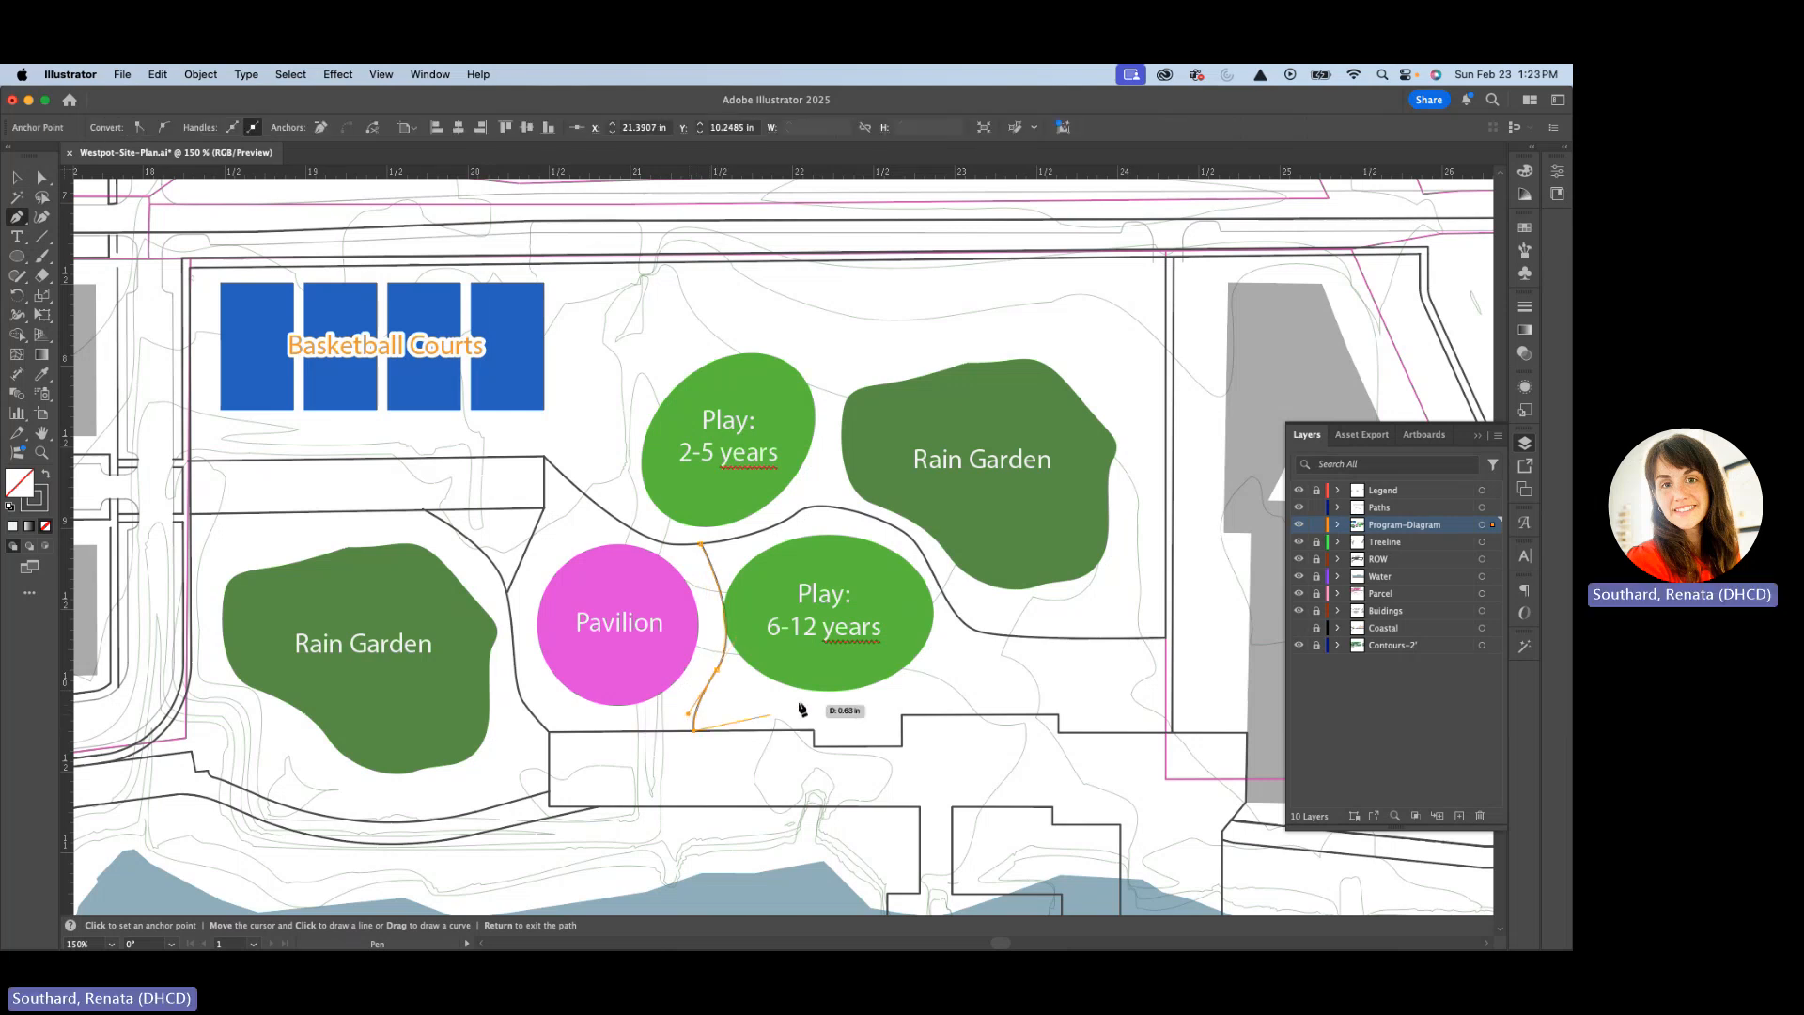
Reshape the new curve's middle anchor handle westward so the path bends evenly between the Pavilion and Play: 6-12 years.
key(a)
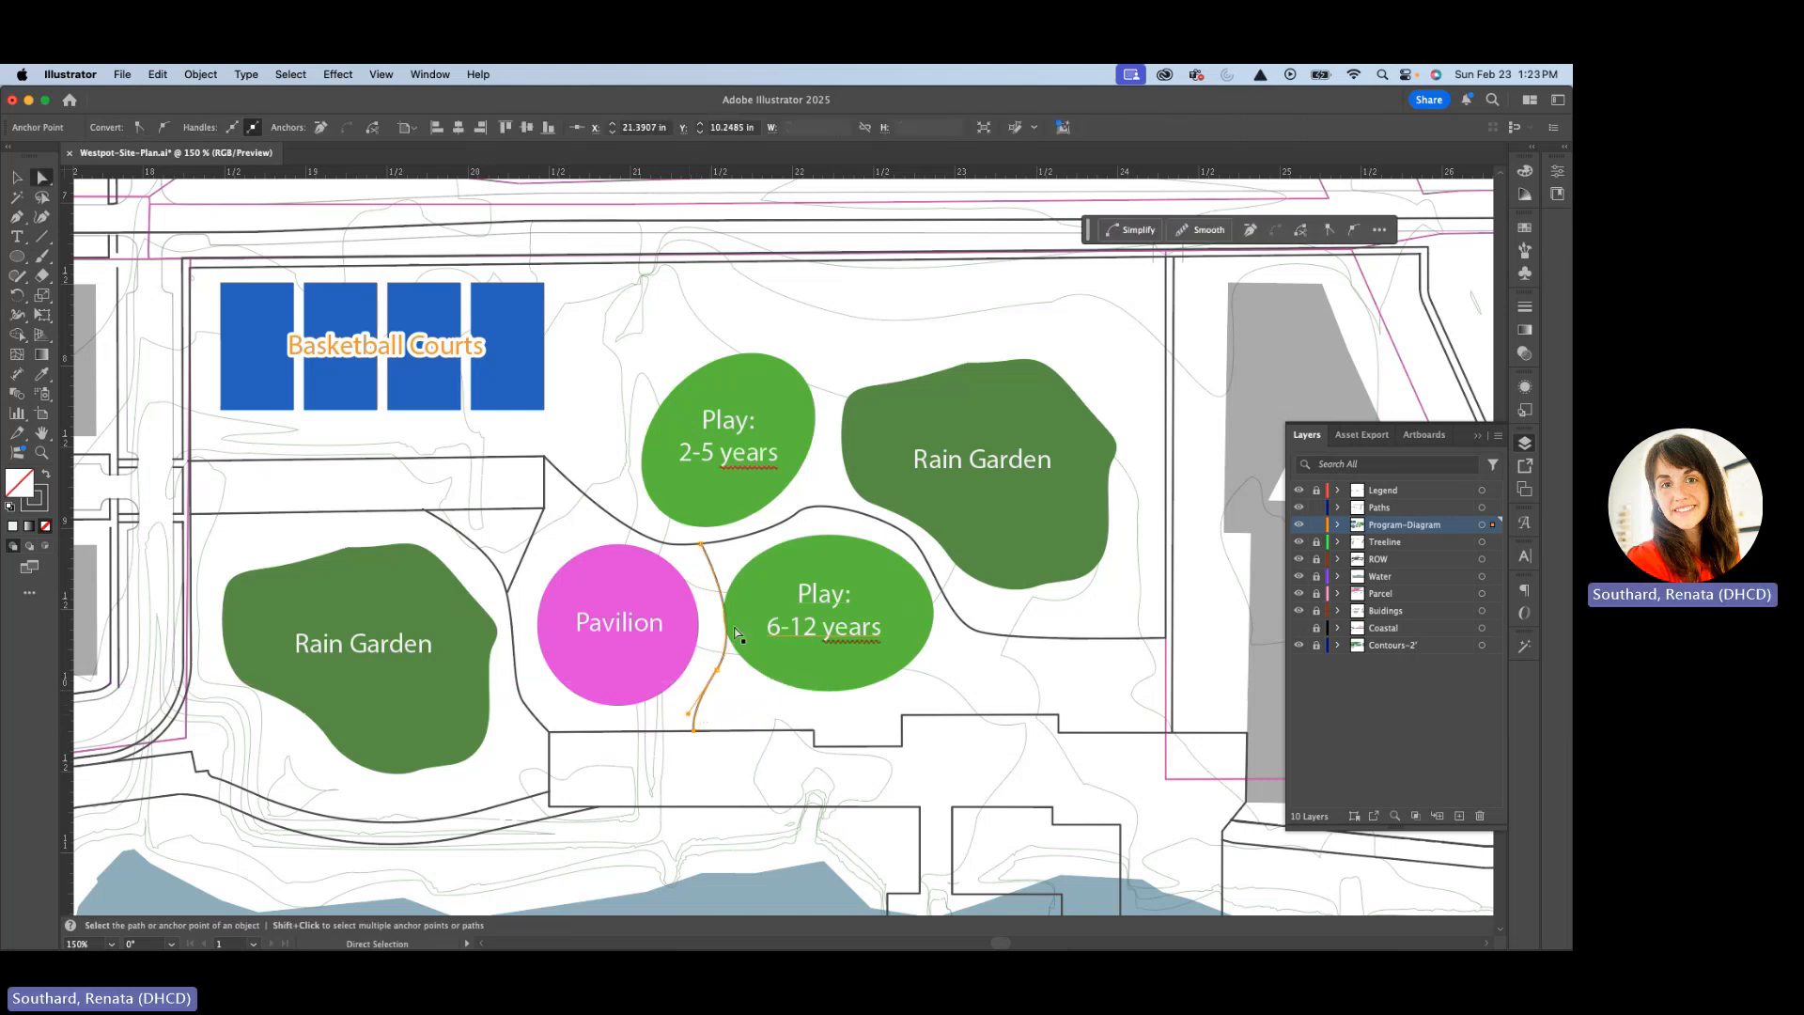
click(719, 671)
drag(749, 632, 722, 623)
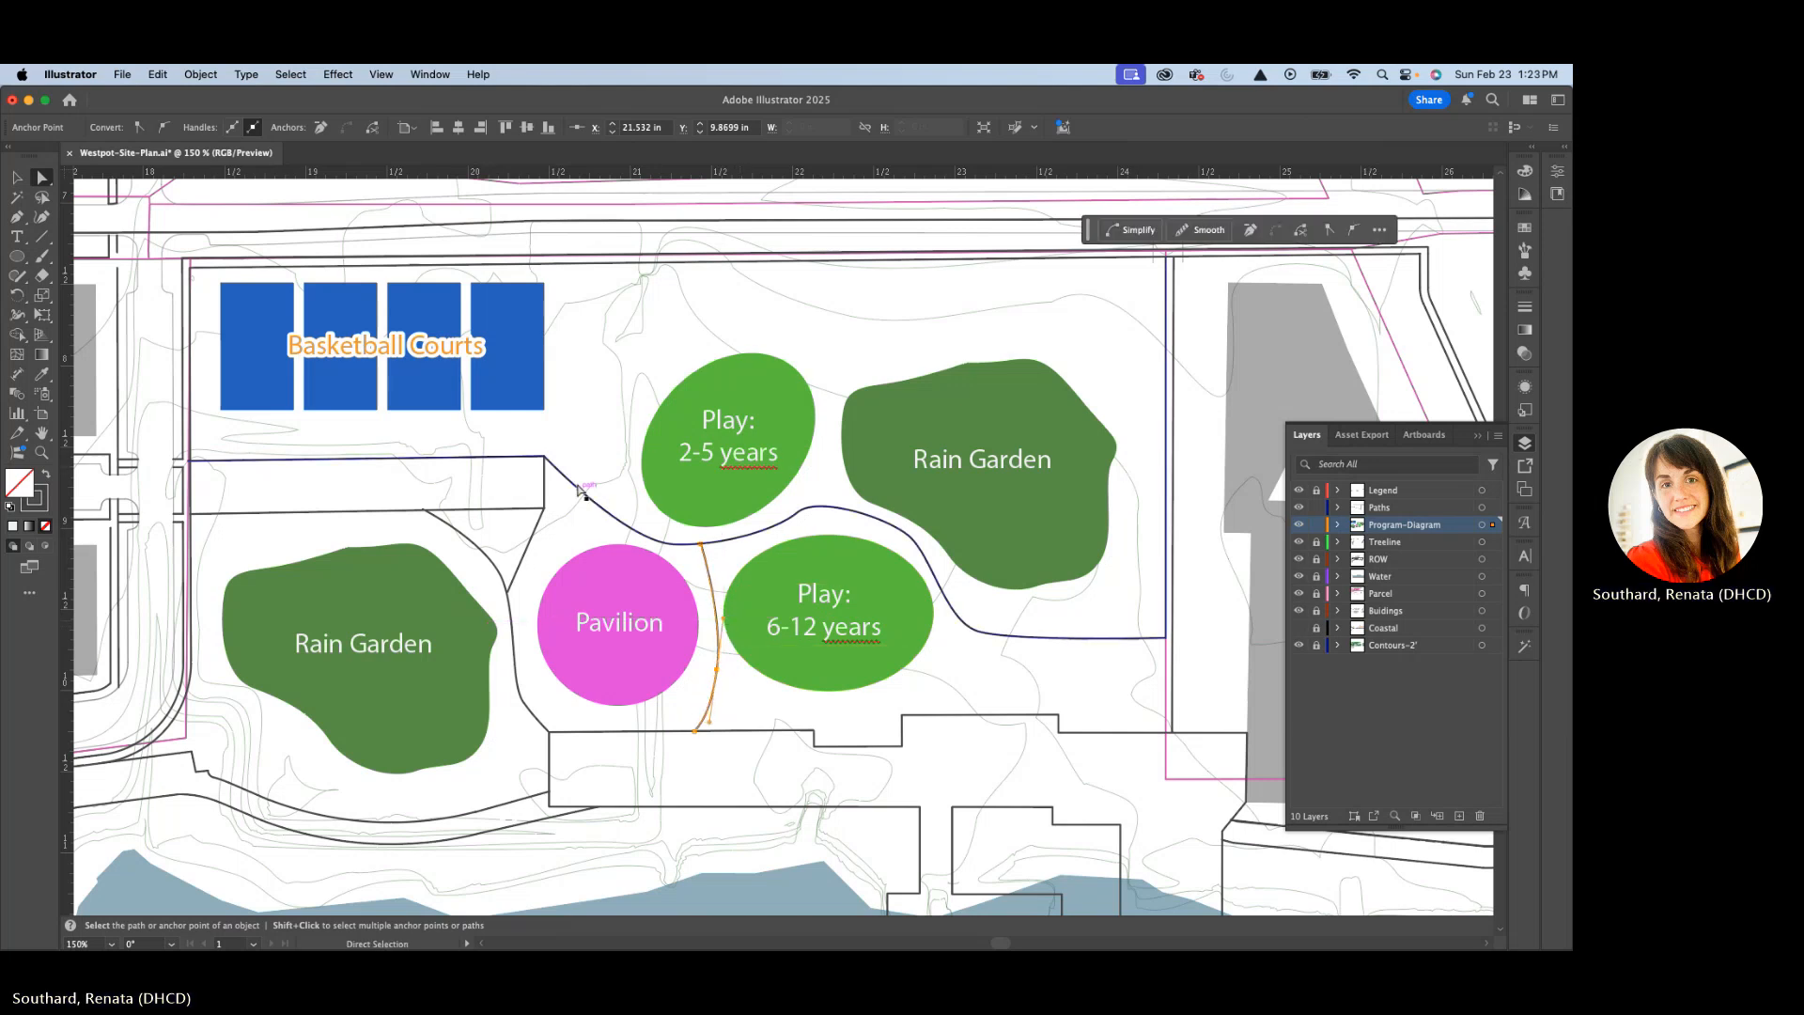
Draw a curved Pen path around the north and east sides of Play: 2-5 years, from the upper path's corner to the central curved path.
key(p)
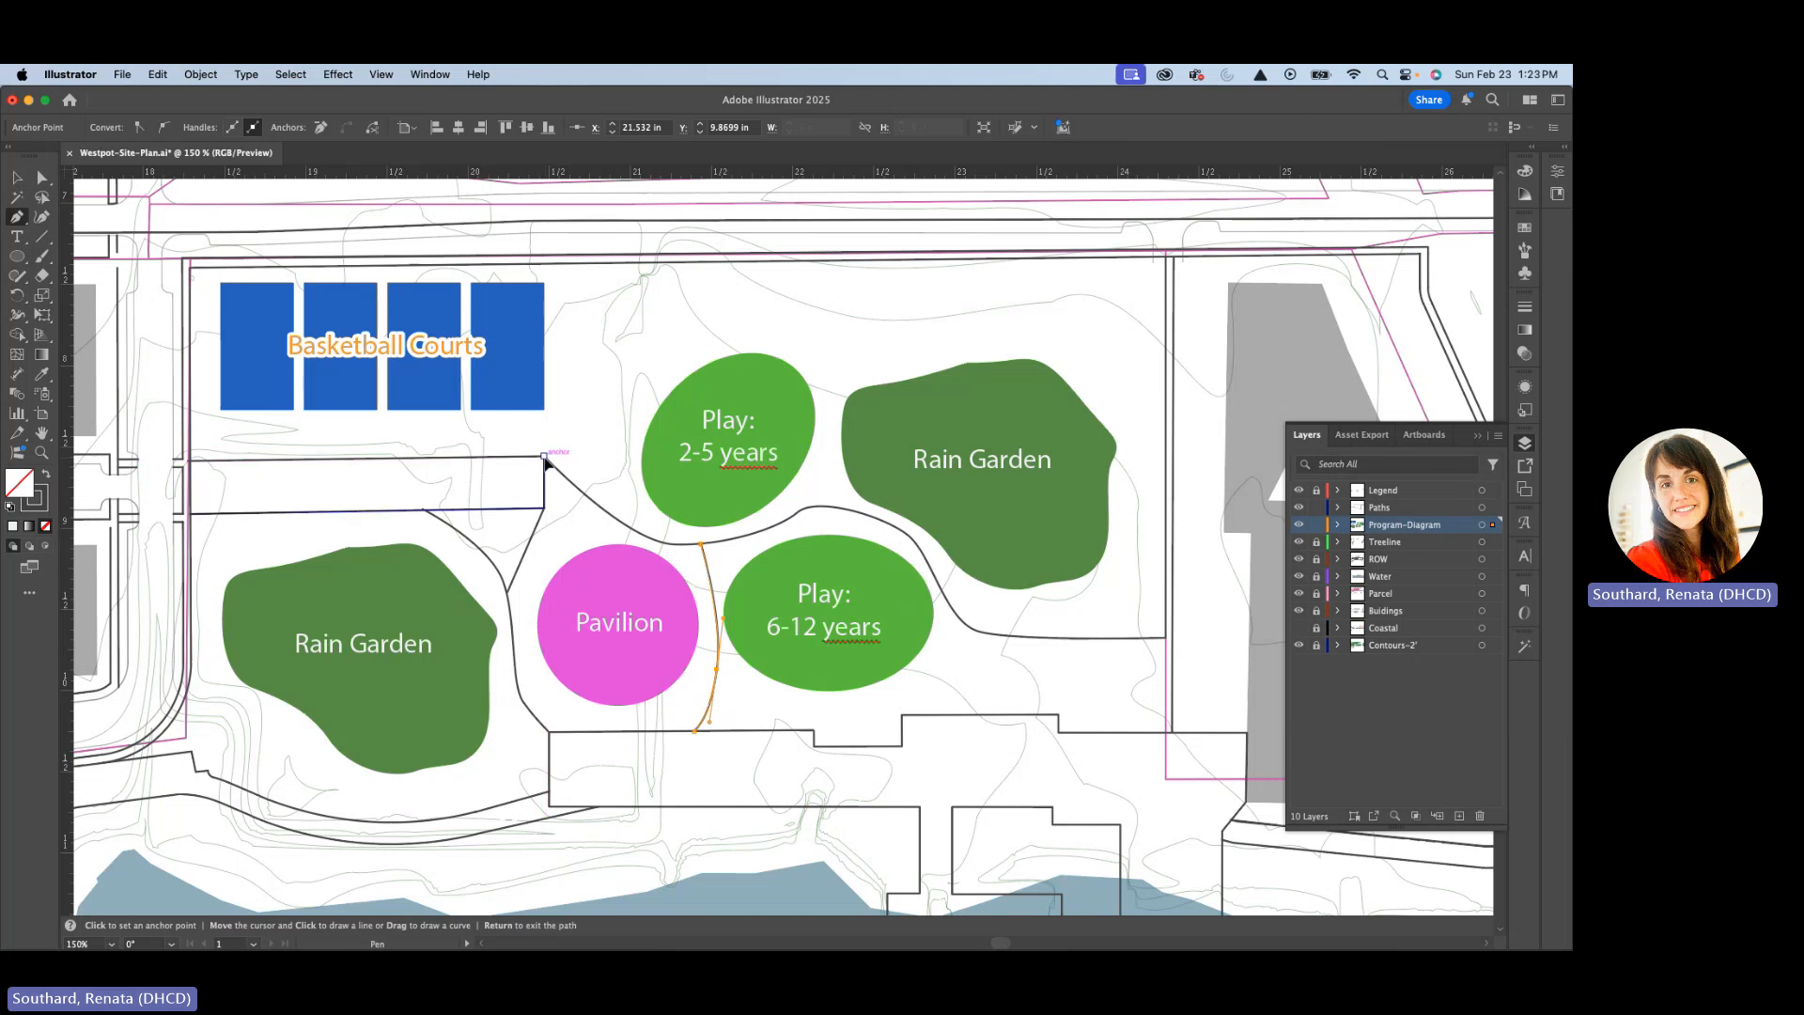
click(545, 457)
drag(616, 410, 653, 364)
key(Return)
drag(765, 327, 766, 323)
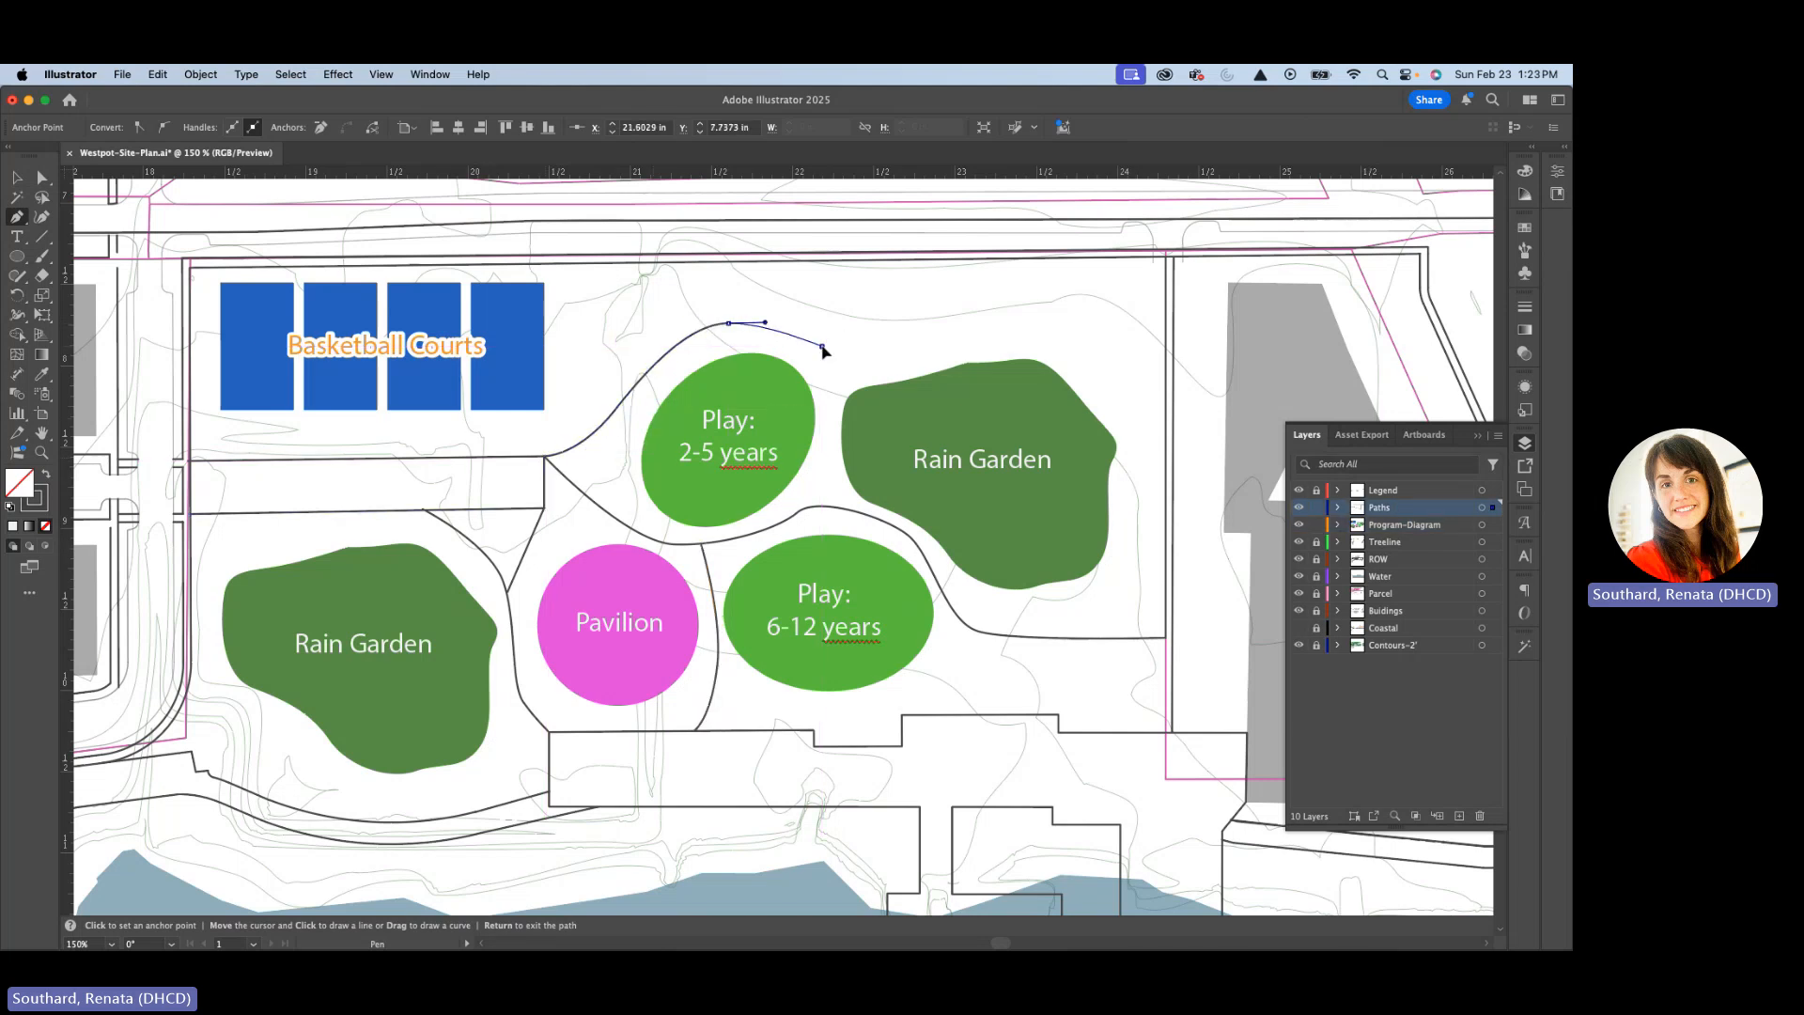
click(823, 345)
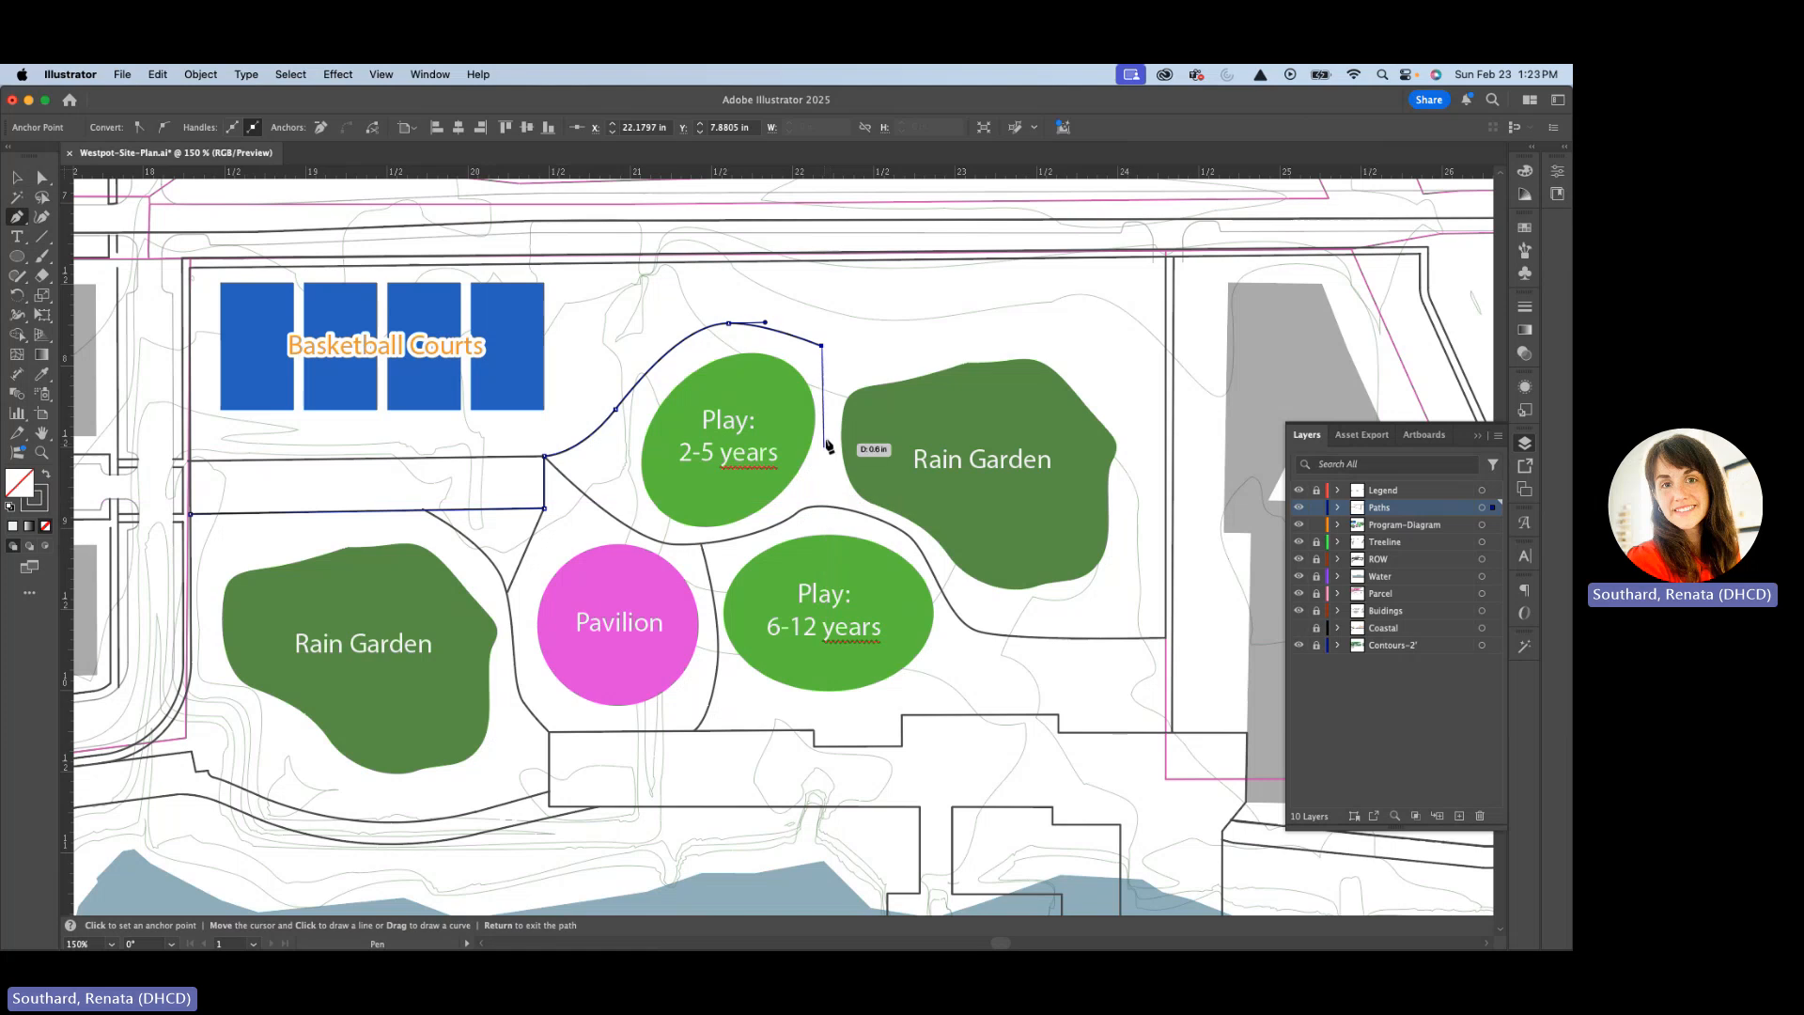
drag(834, 381, 831, 406)
drag(825, 467, 820, 477)
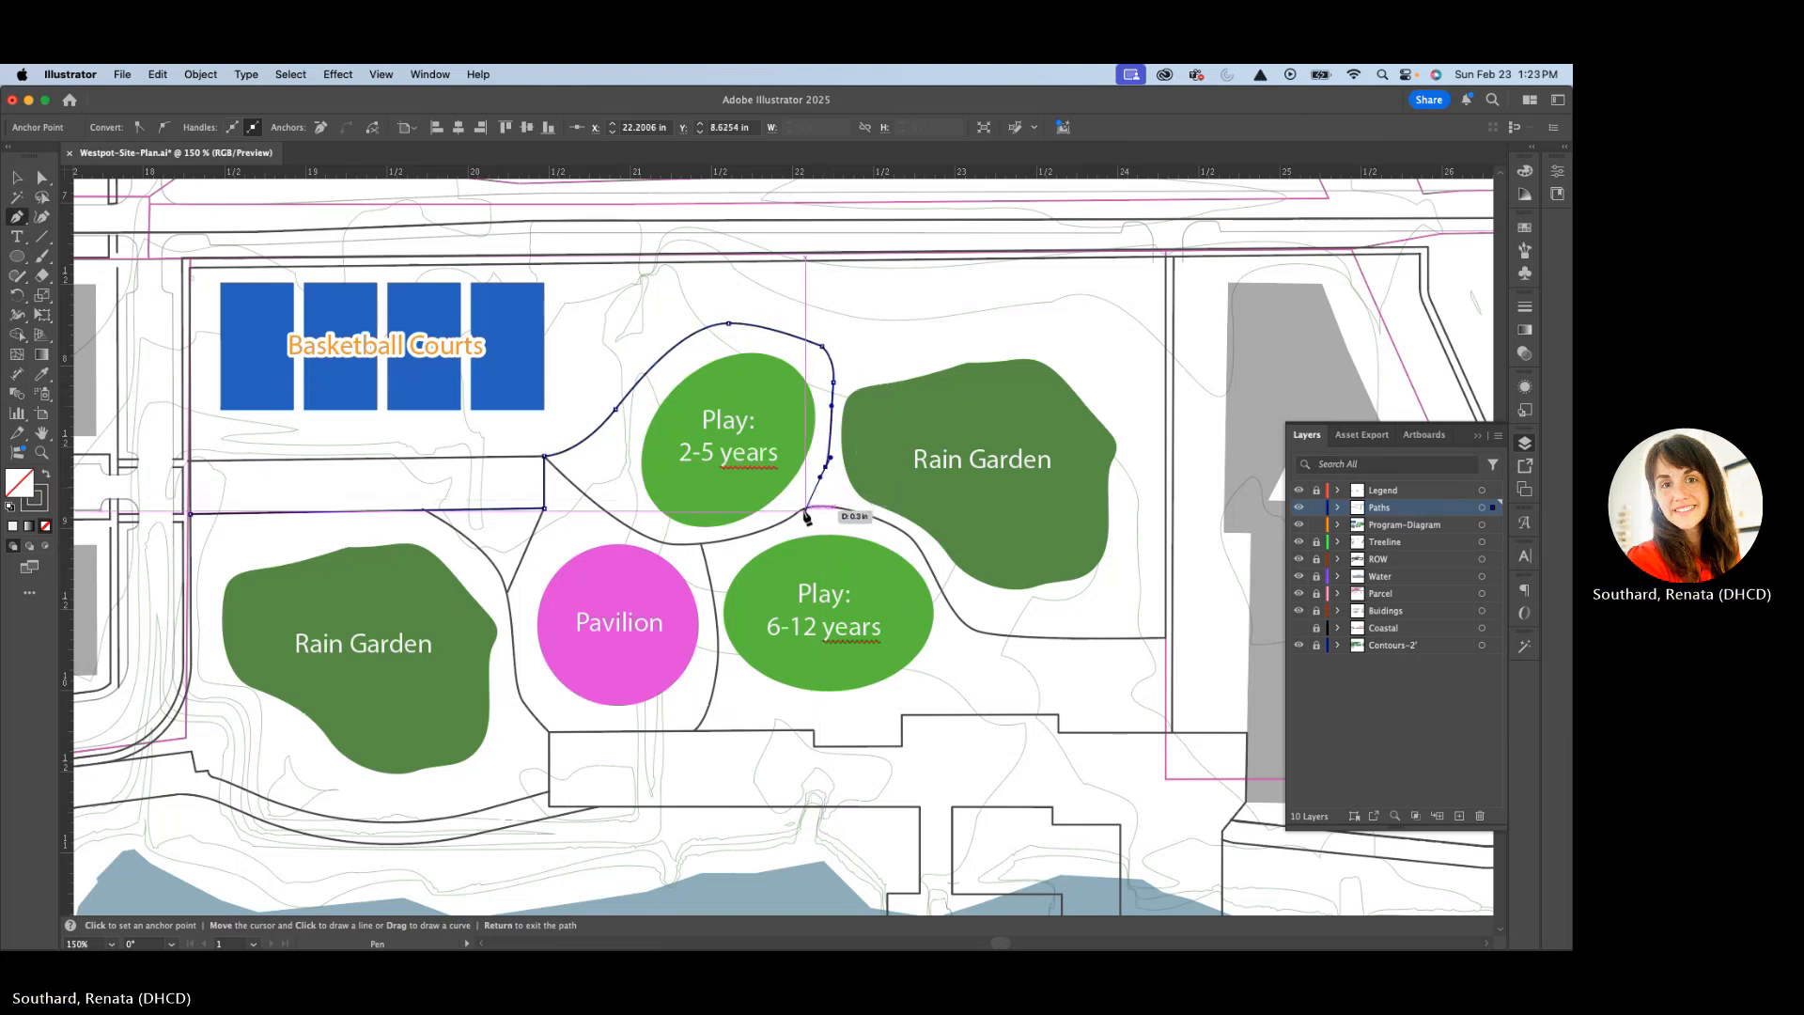
click(798, 512)
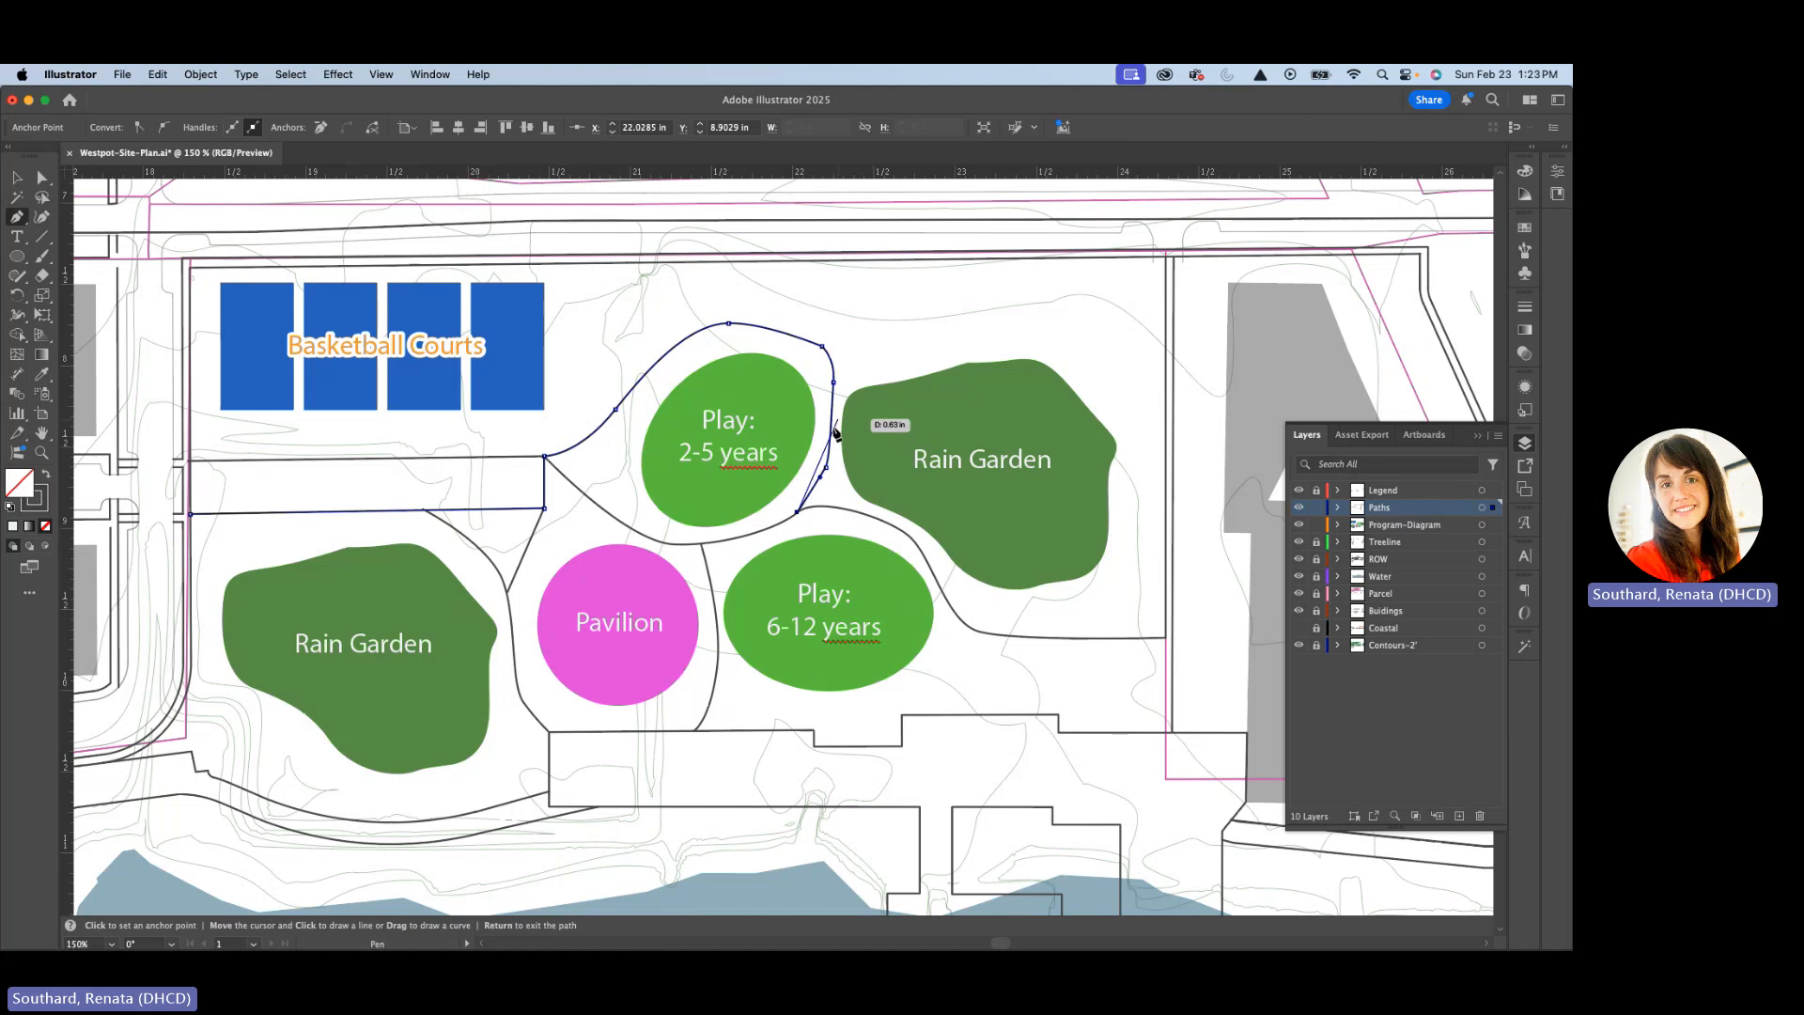
click(824, 349)
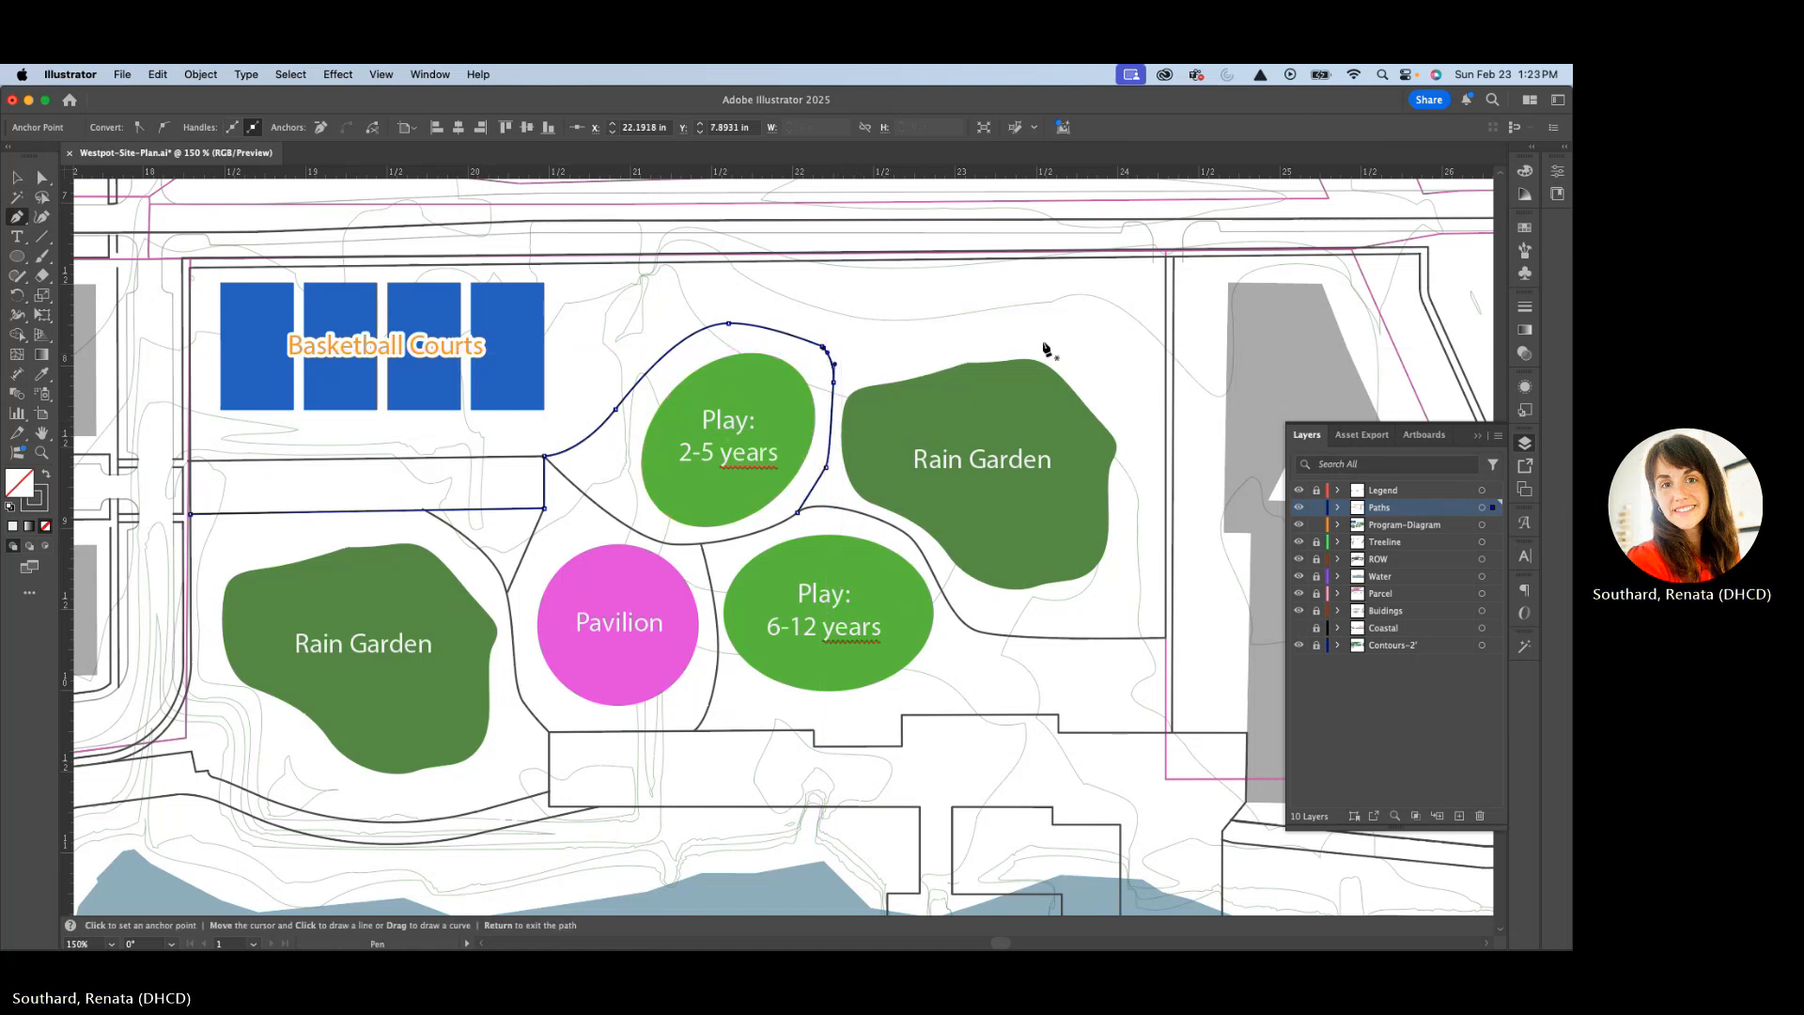
Draw a curved Pen path north of the east Rain Garden, from the east vertical path to the loop around Play: 2-5 years.
click(1166, 443)
click(1106, 386)
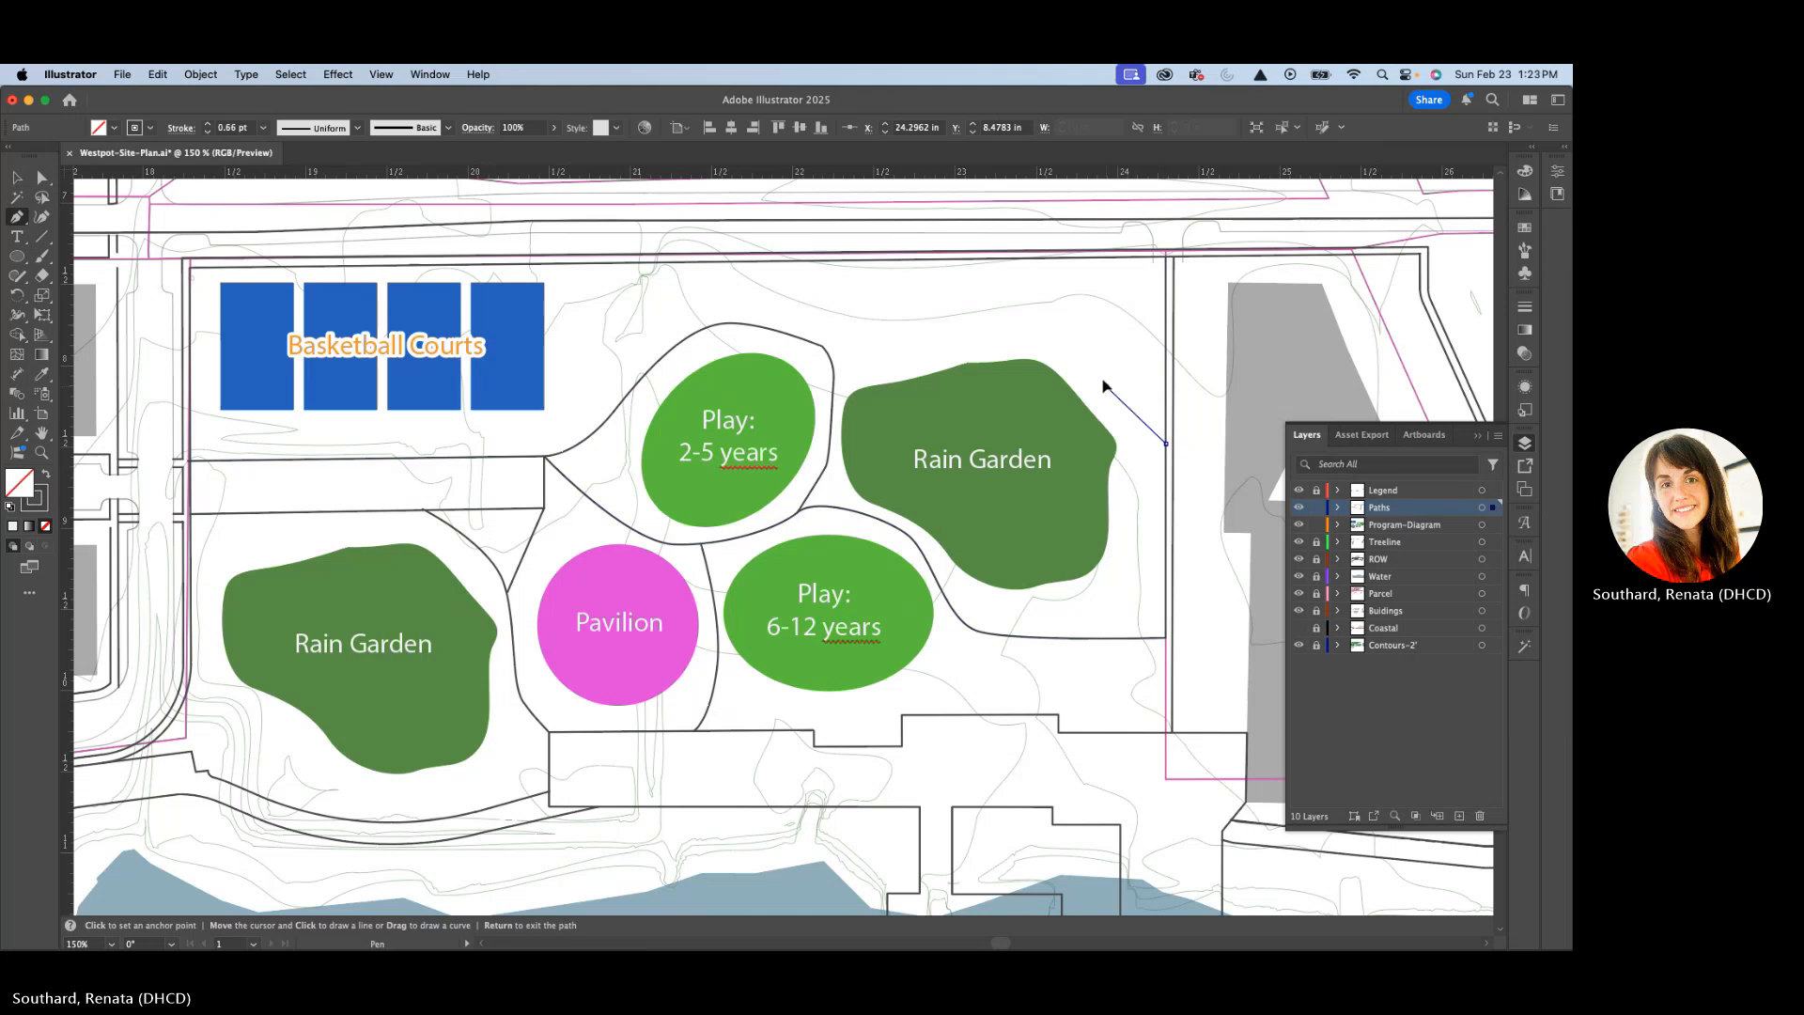
click(1076, 358)
click(1054, 334)
click(1013, 337)
click(973, 342)
click(886, 354)
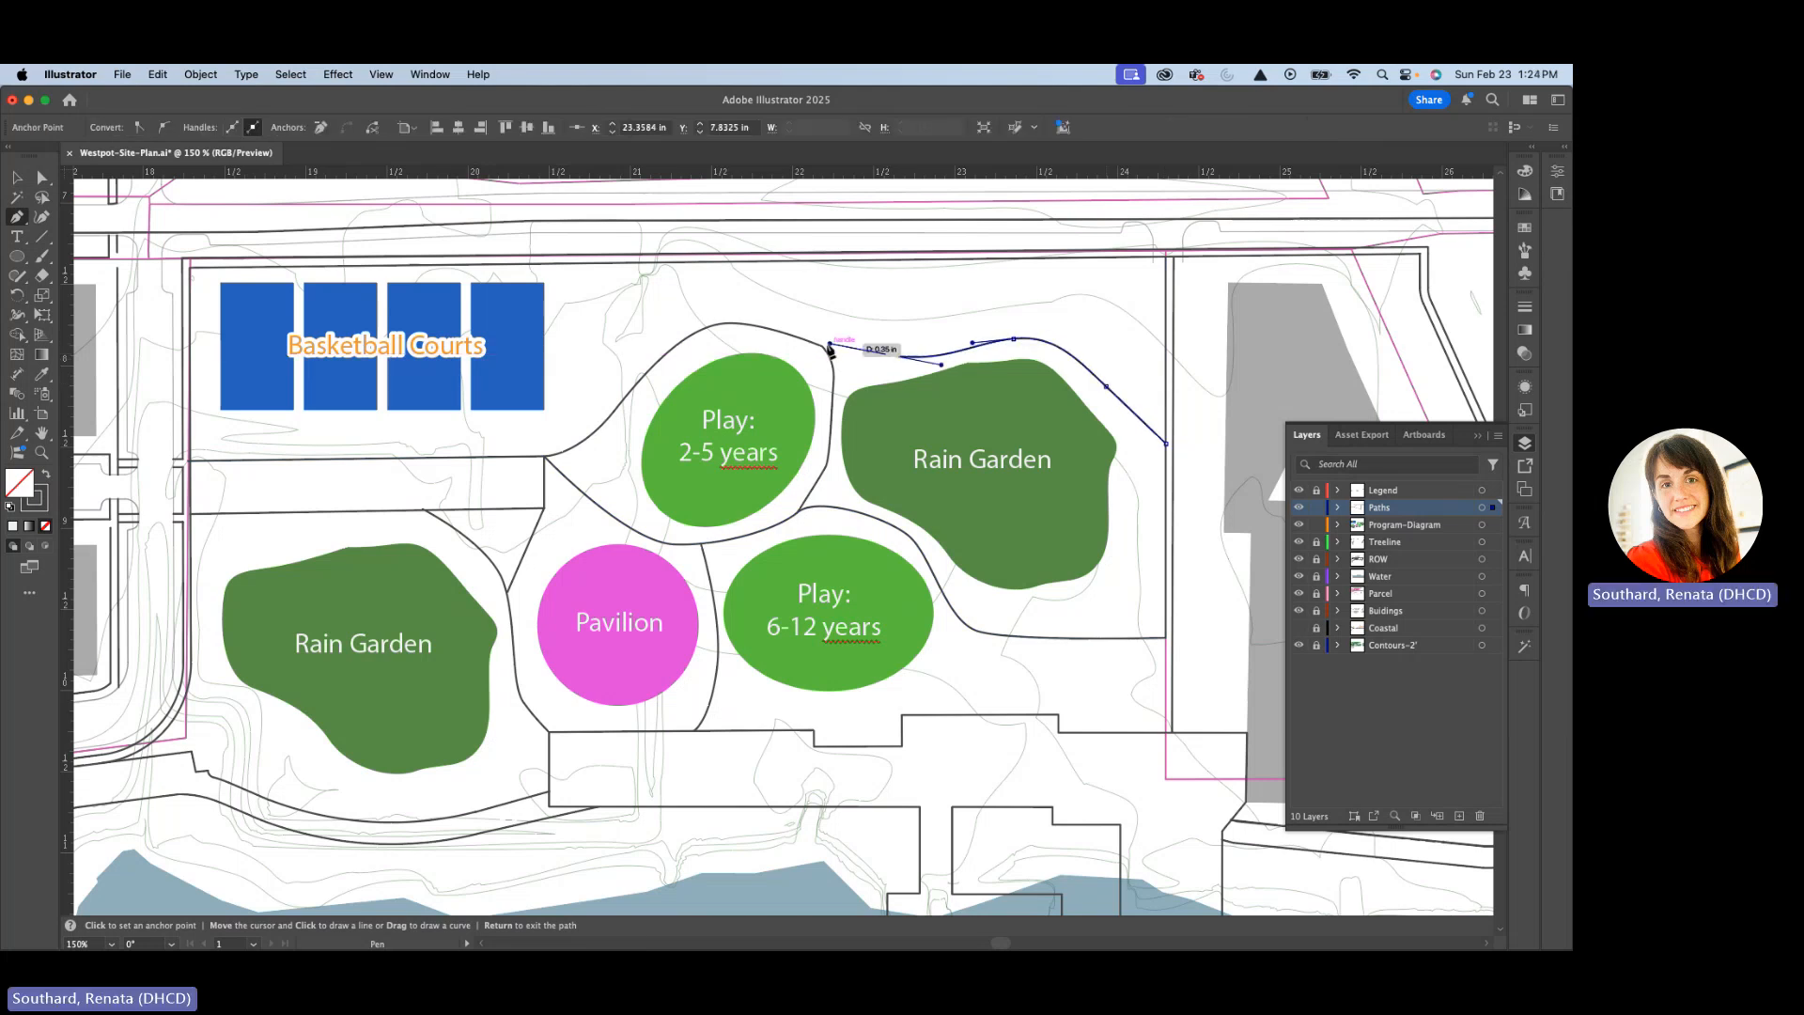
click(829, 345)
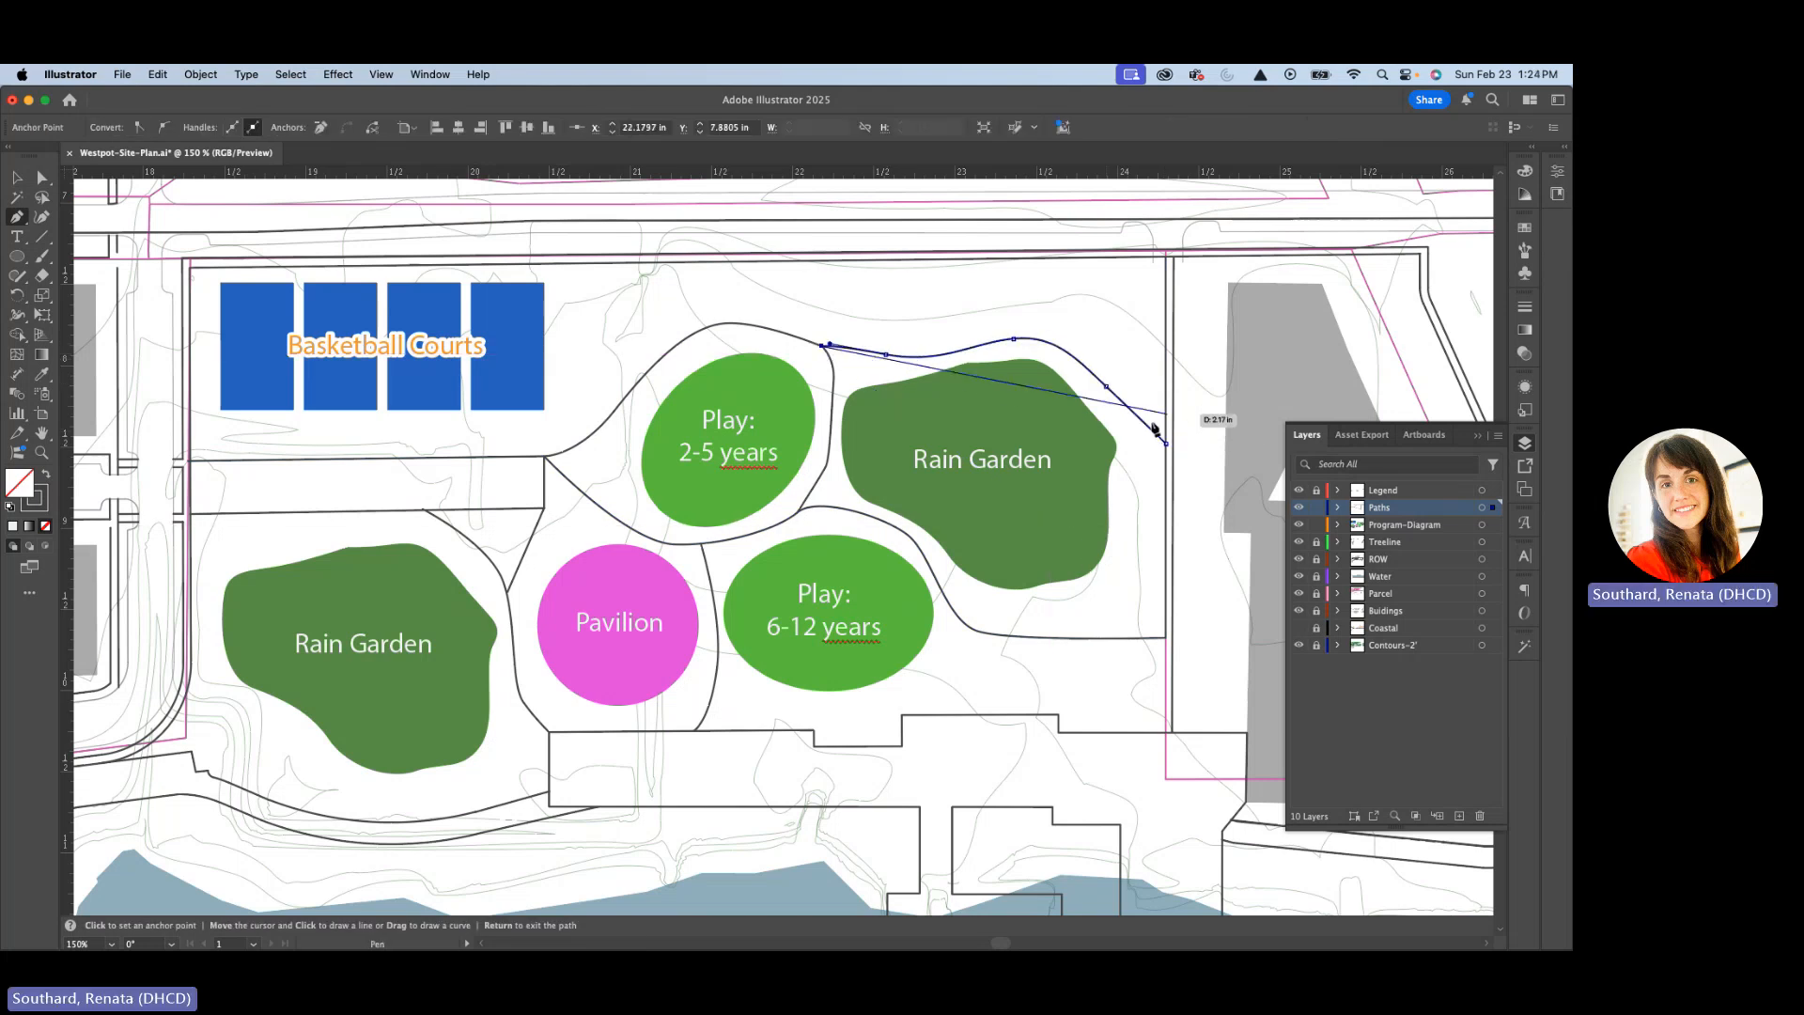
key(Return)
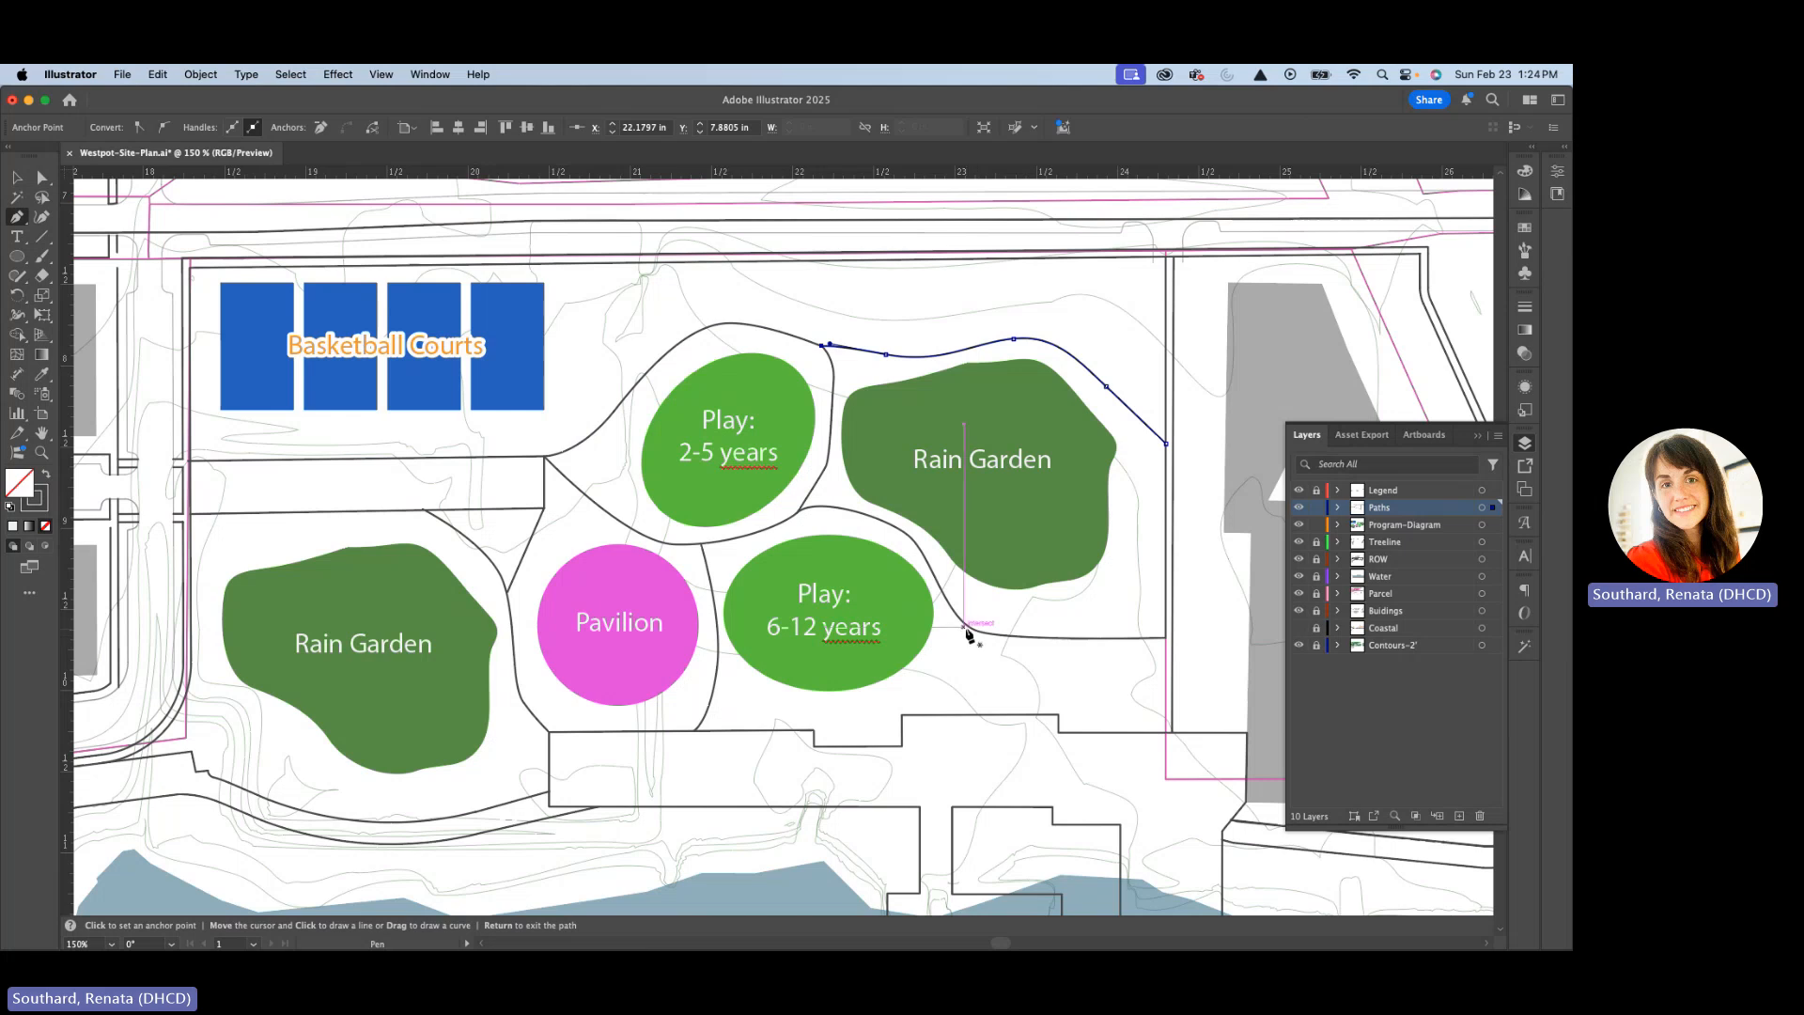
Draw a curved Pen path from the central path's bend south of the east Rain Garden to the waterfront plaza's north edge.
click(978, 632)
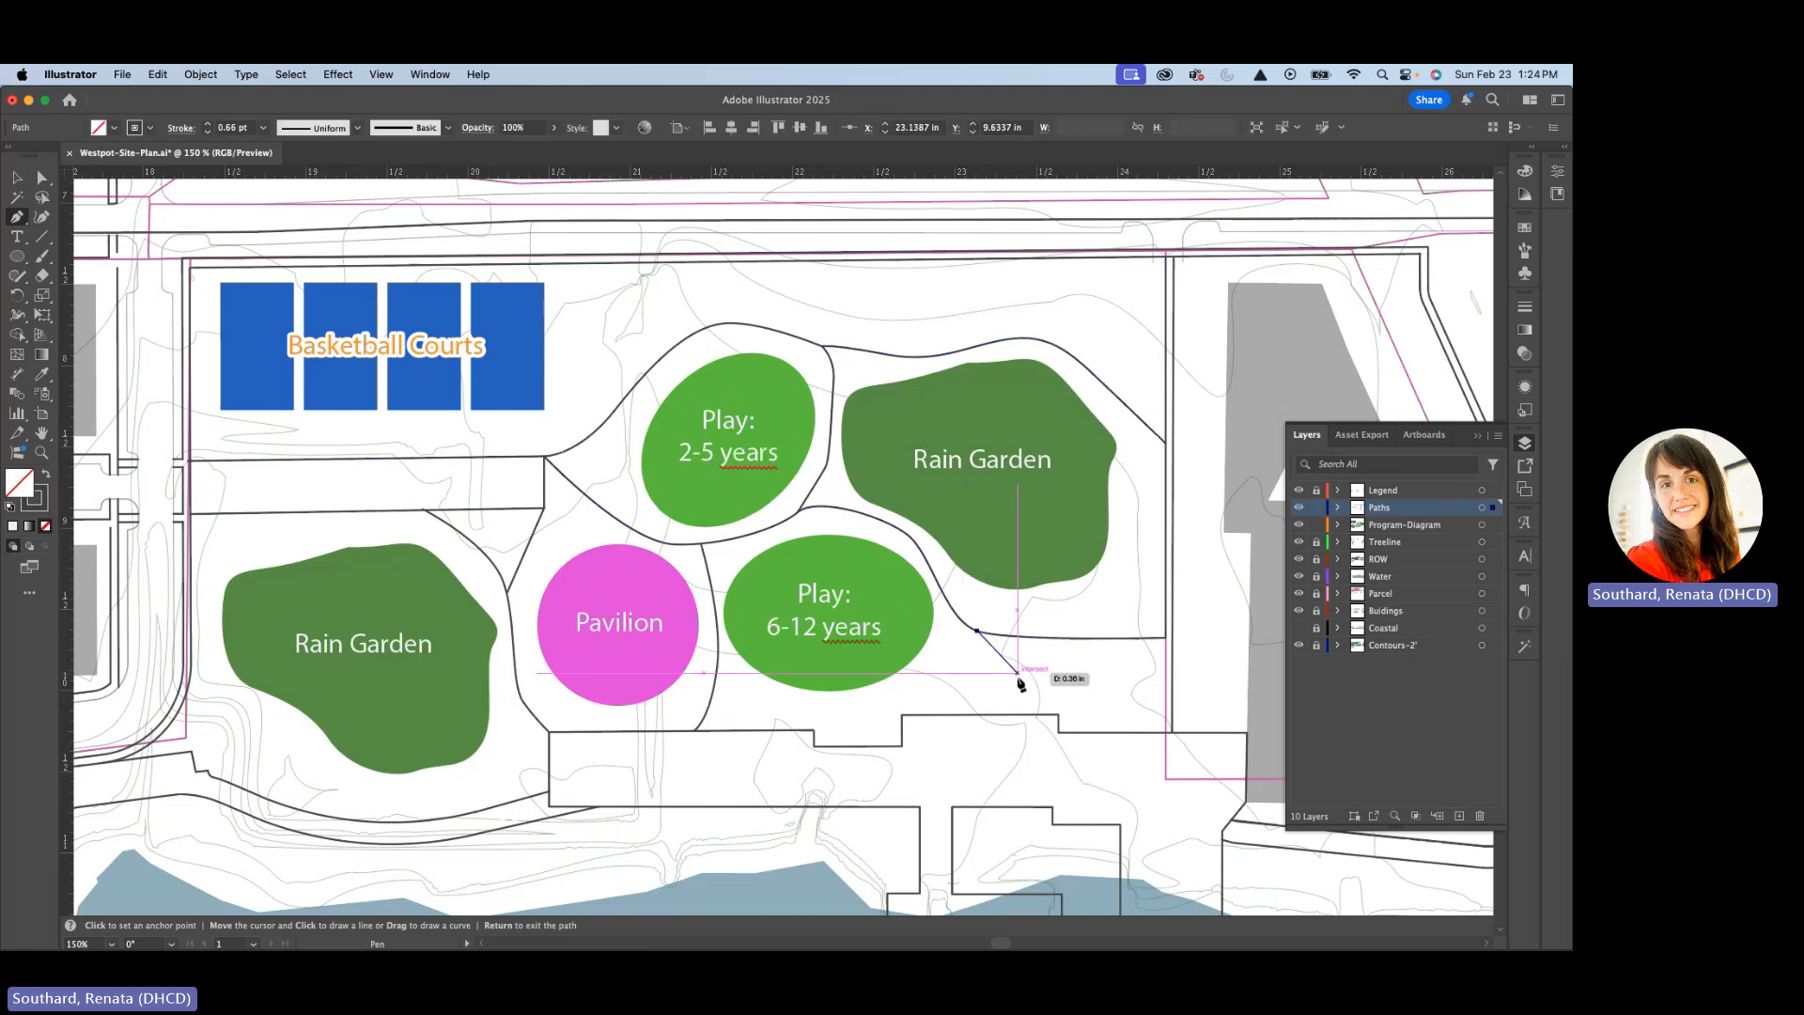
drag(1017, 676, 1028, 719)
scroll(801, 432, up, 5)
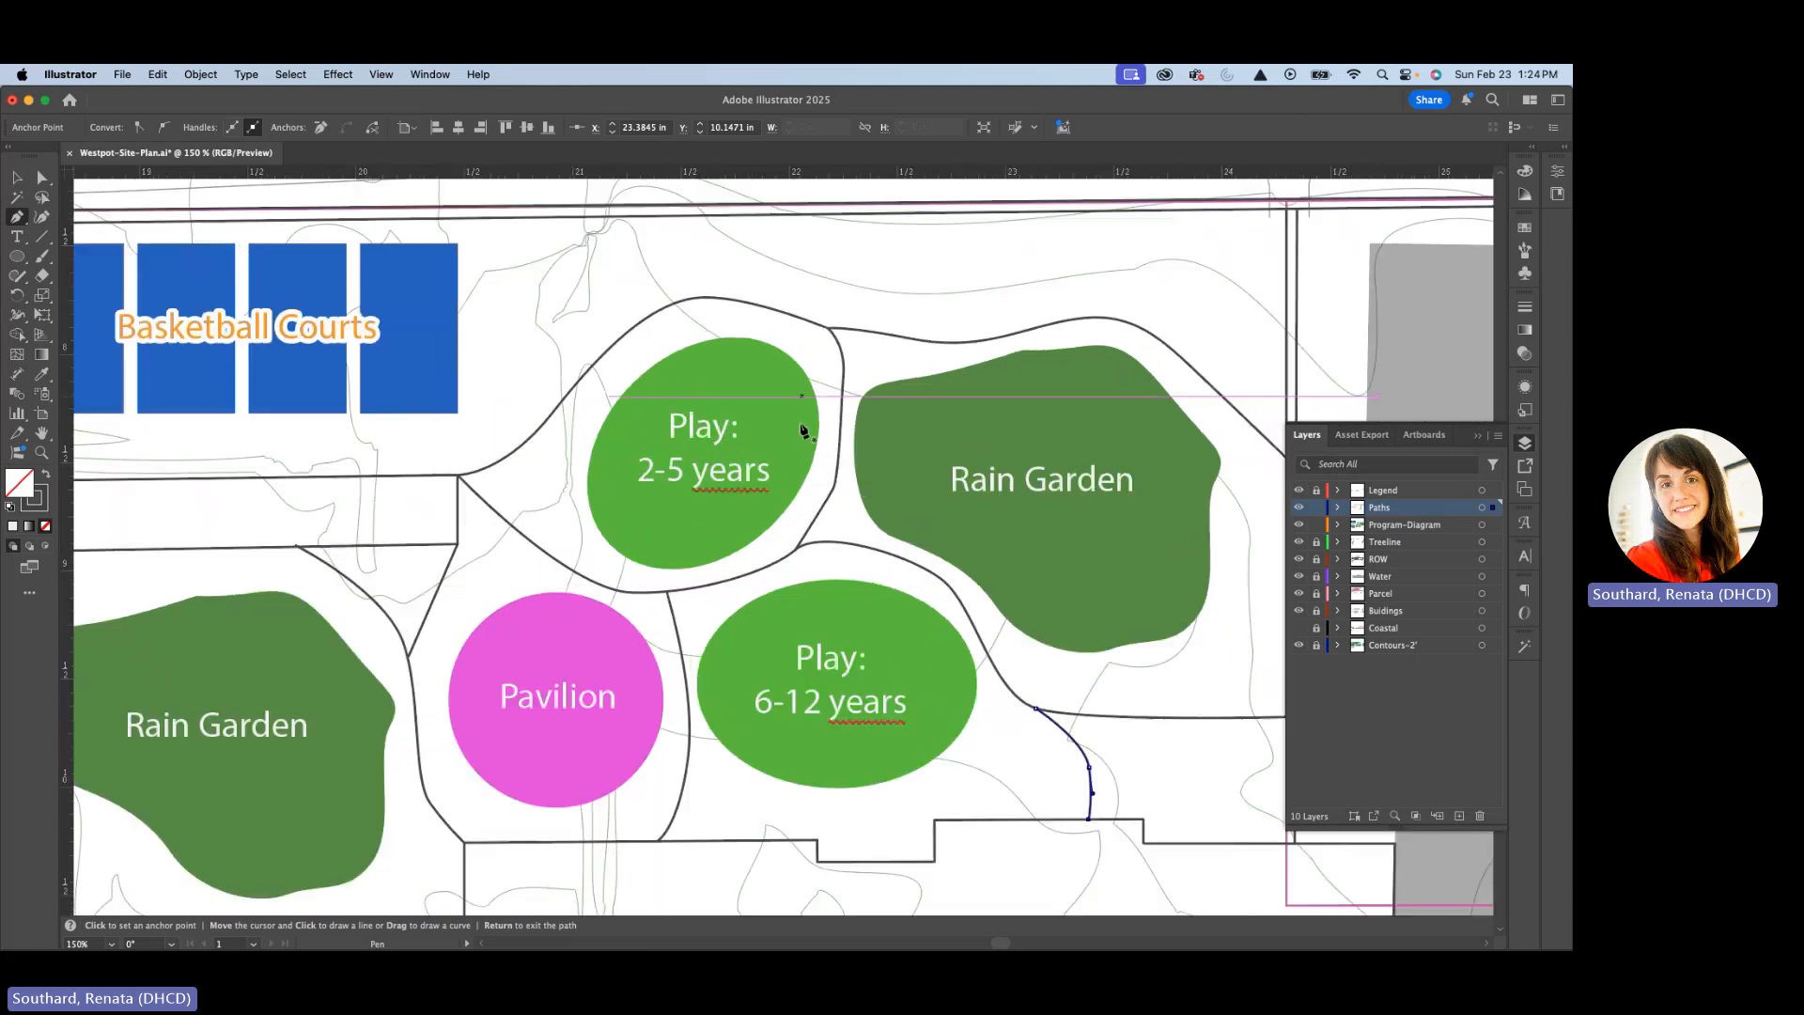
scroll(801, 437, down, 5)
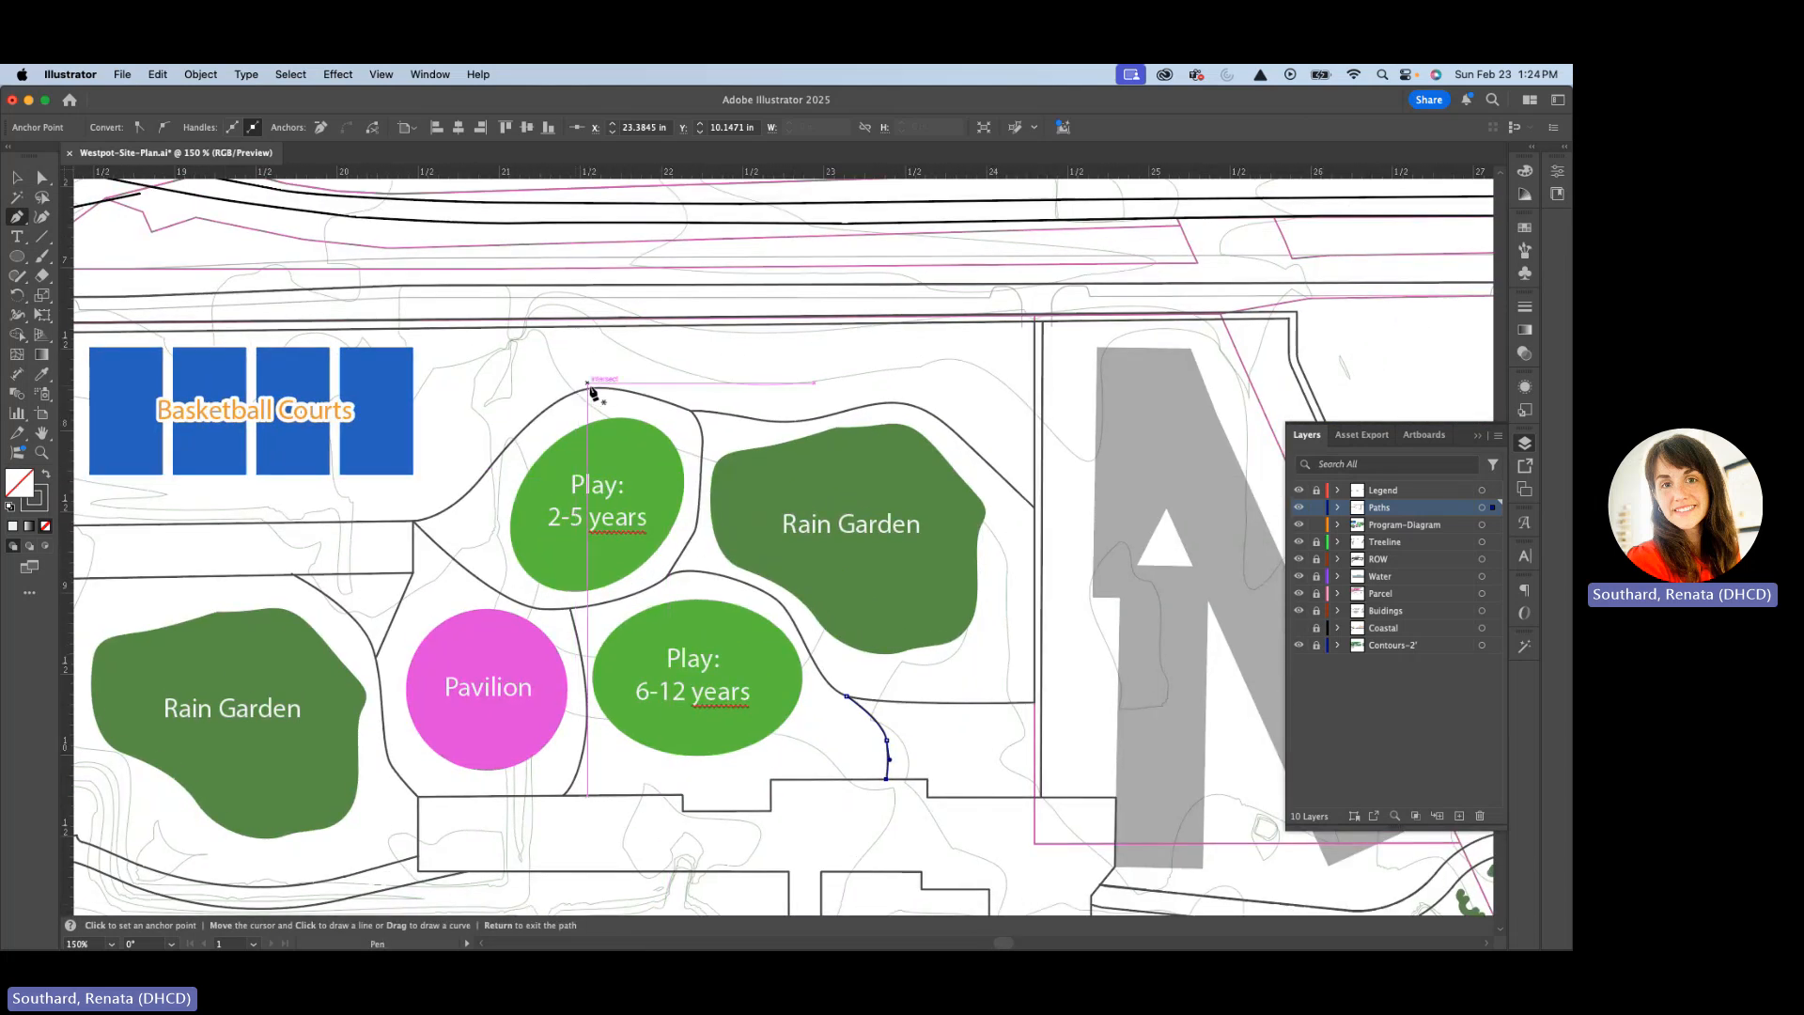
key(Return)
Draw a short curved Pen path from the top of the loop around Play: 2-5 years up to the park's north edge.
click(586, 382)
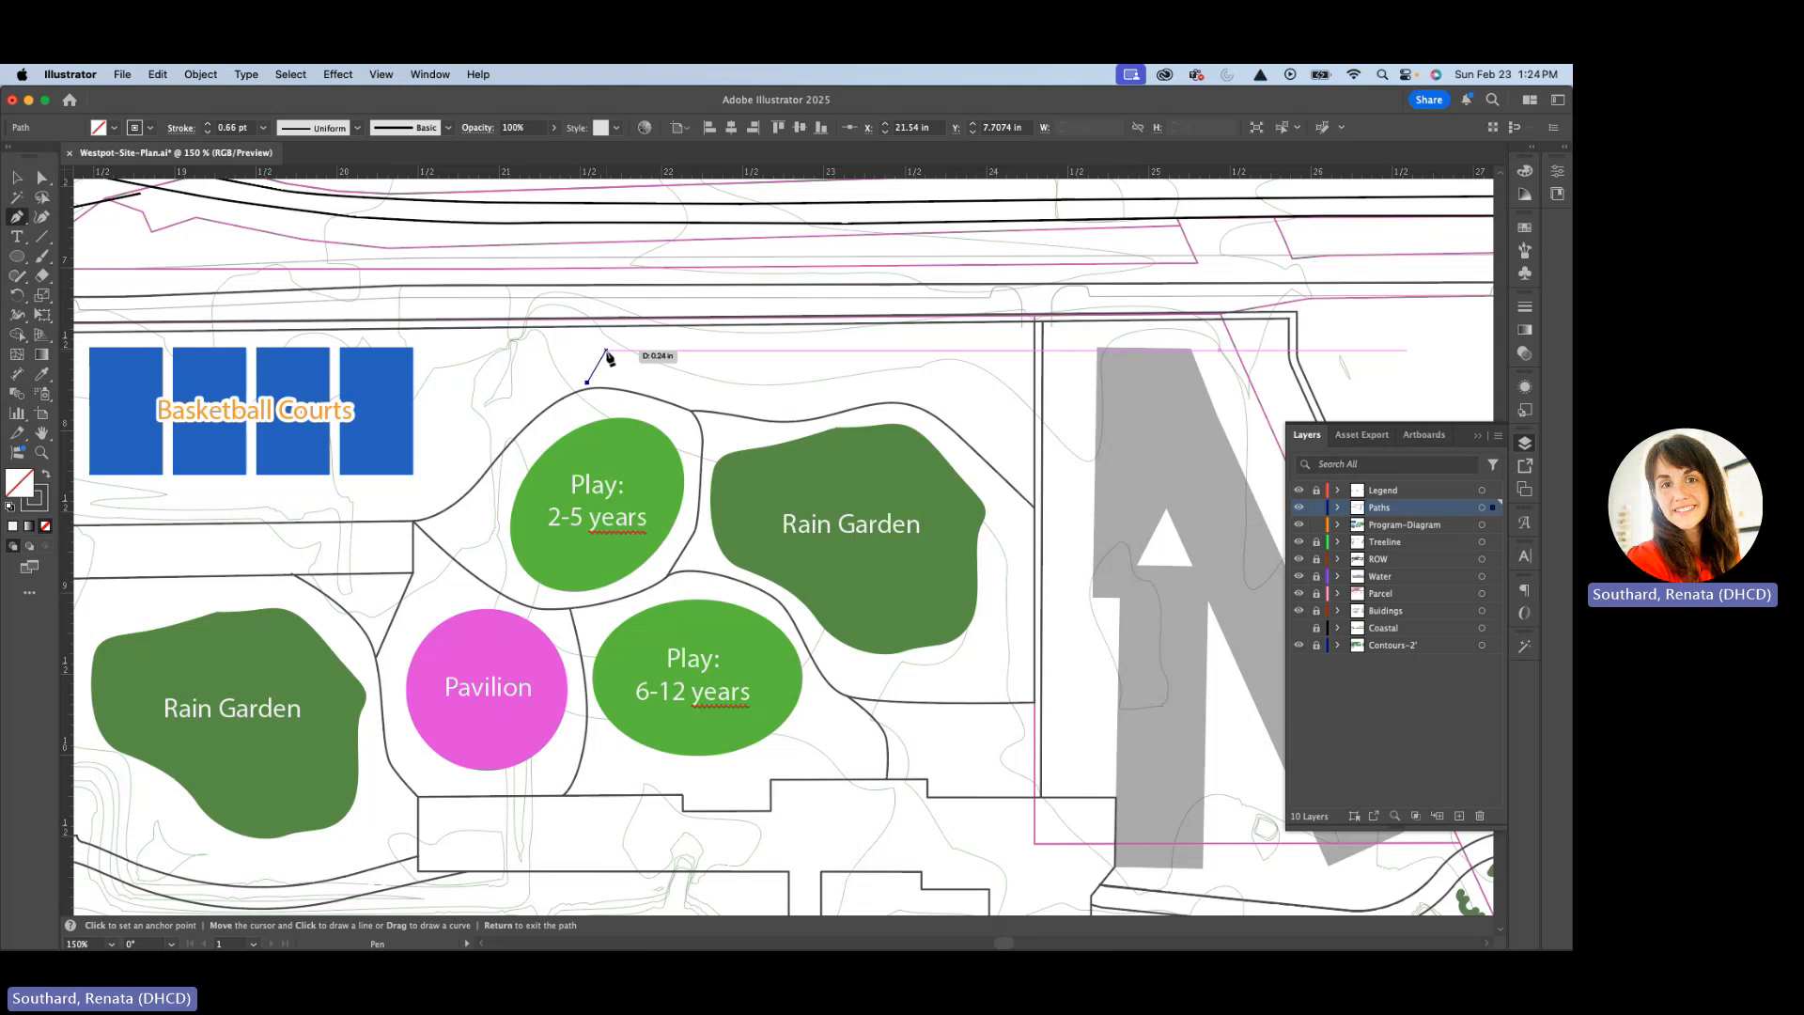
key(super+z)
click(596, 387)
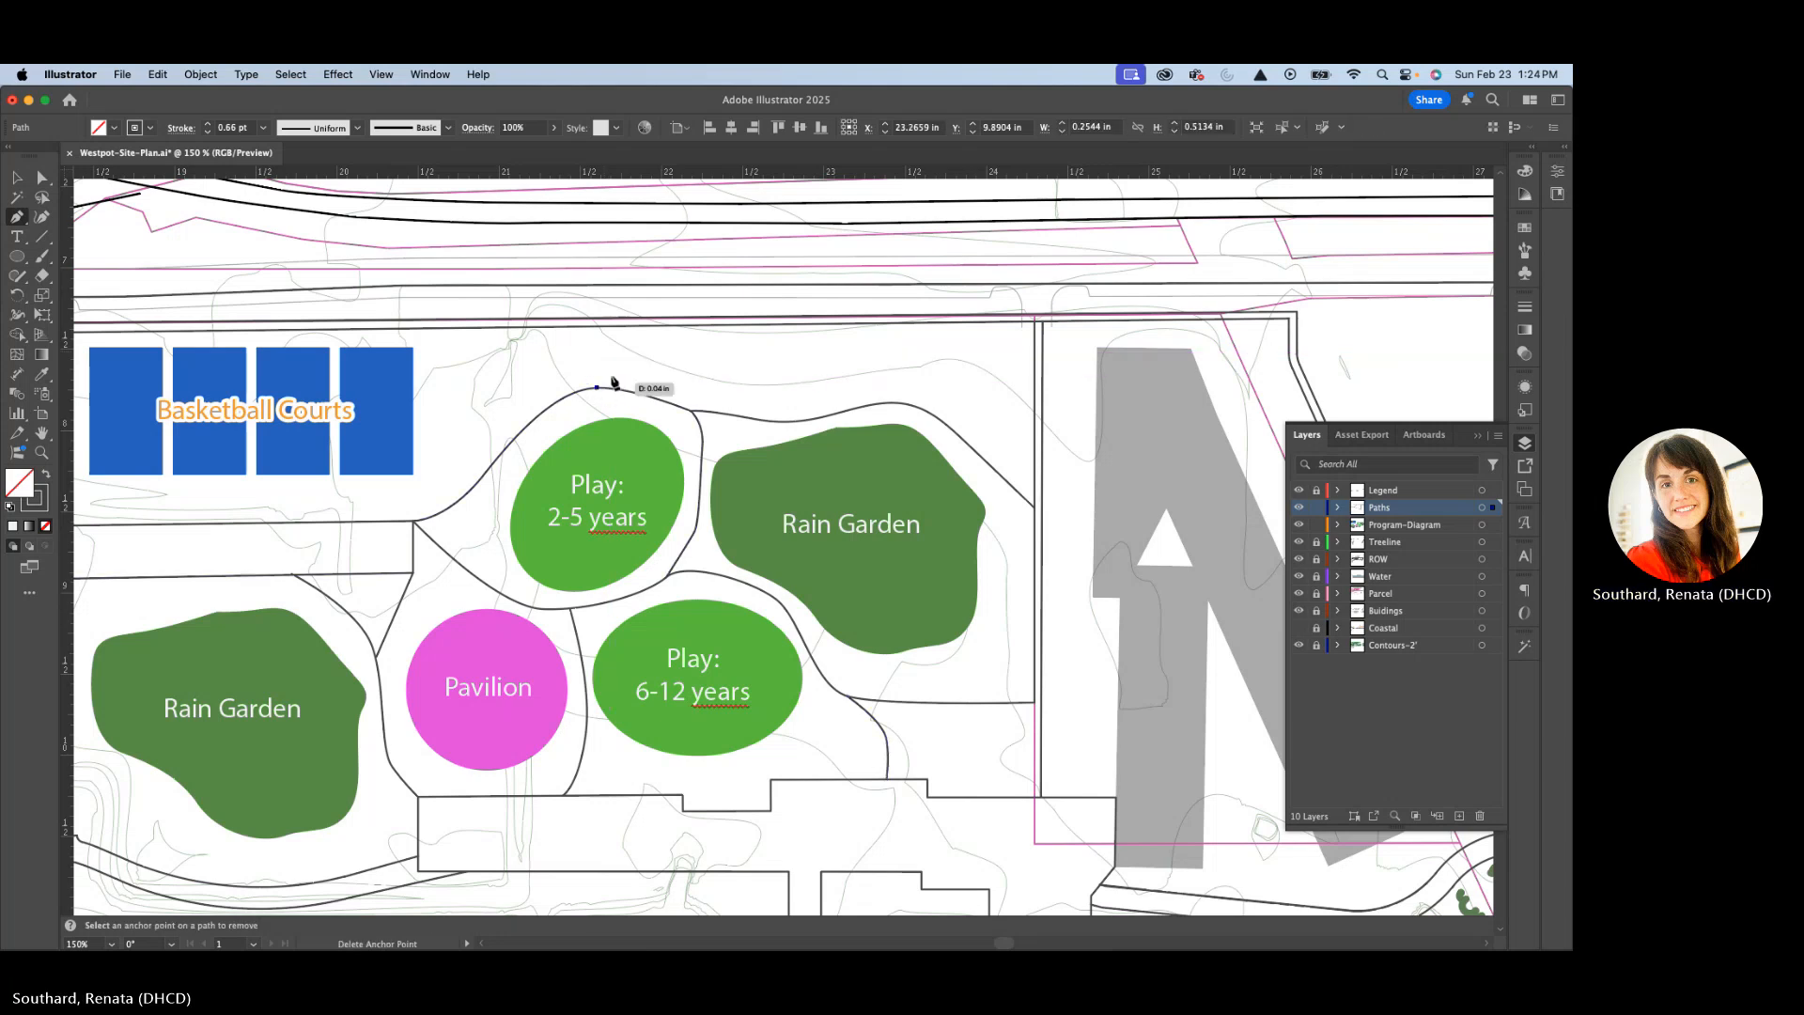
drag(621, 364, 611, 325)
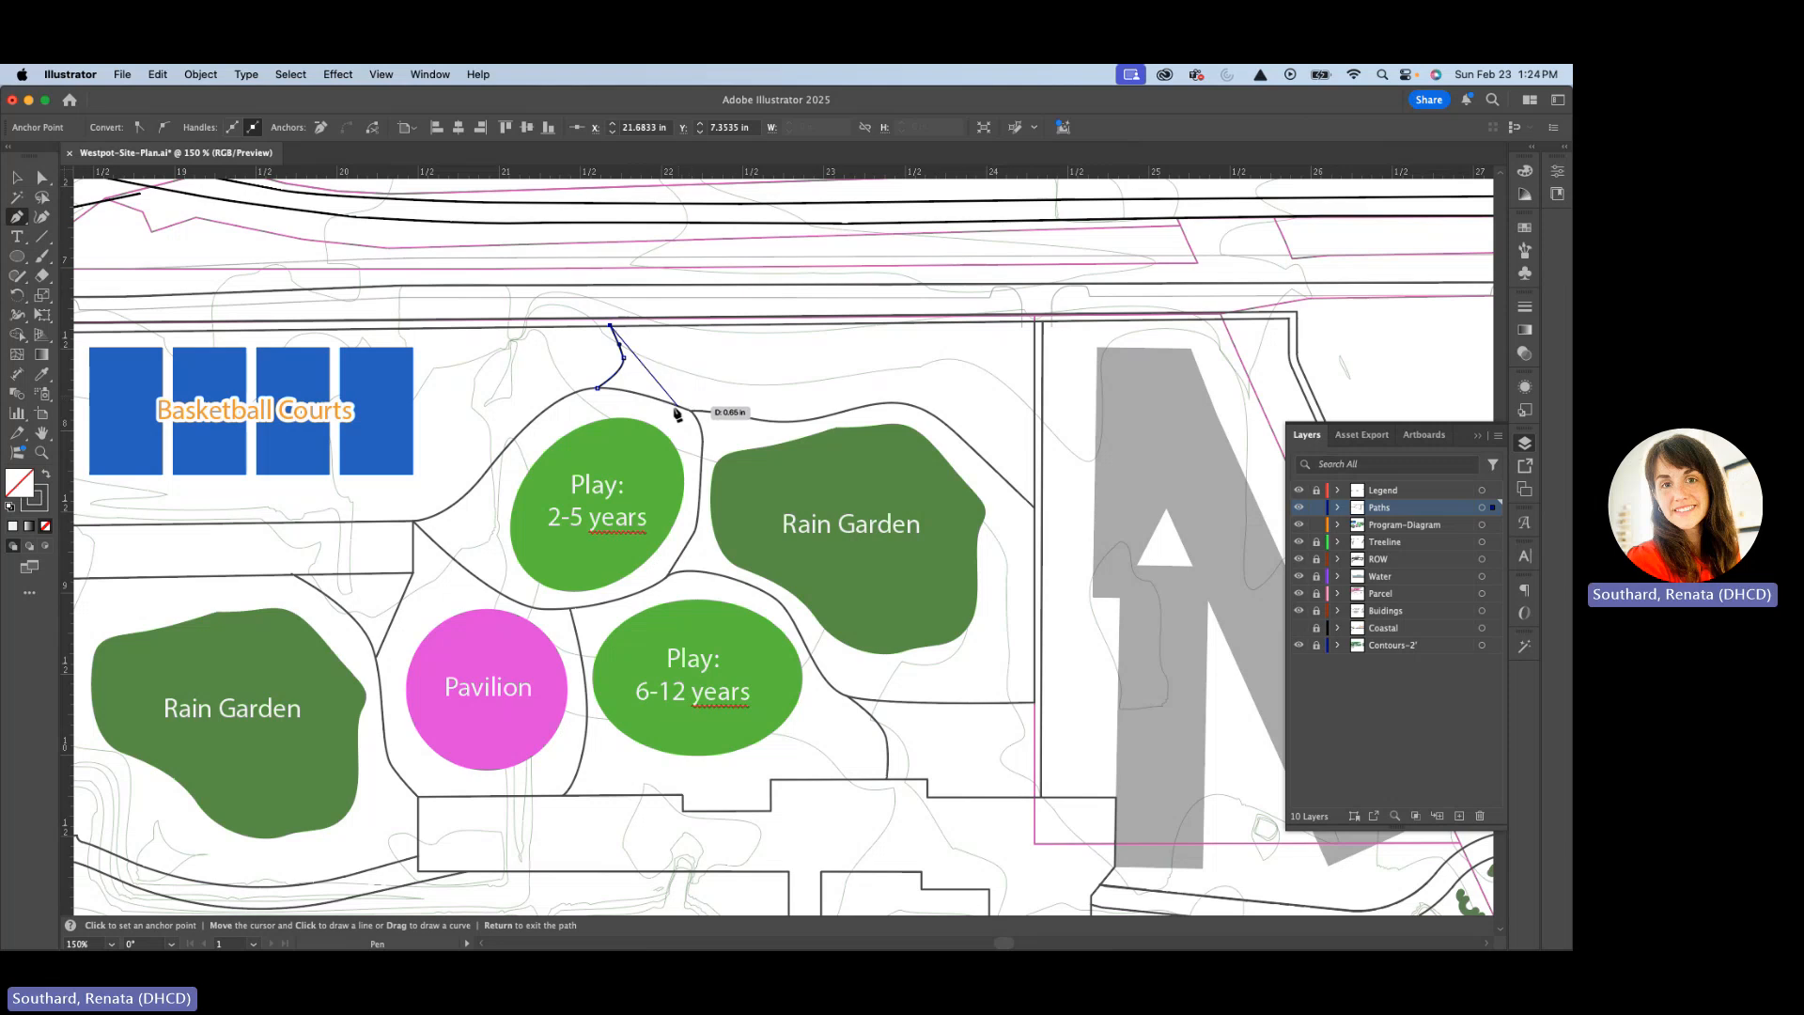
scroll(677, 413, up, 4)
scroll(677, 411, down, 4)
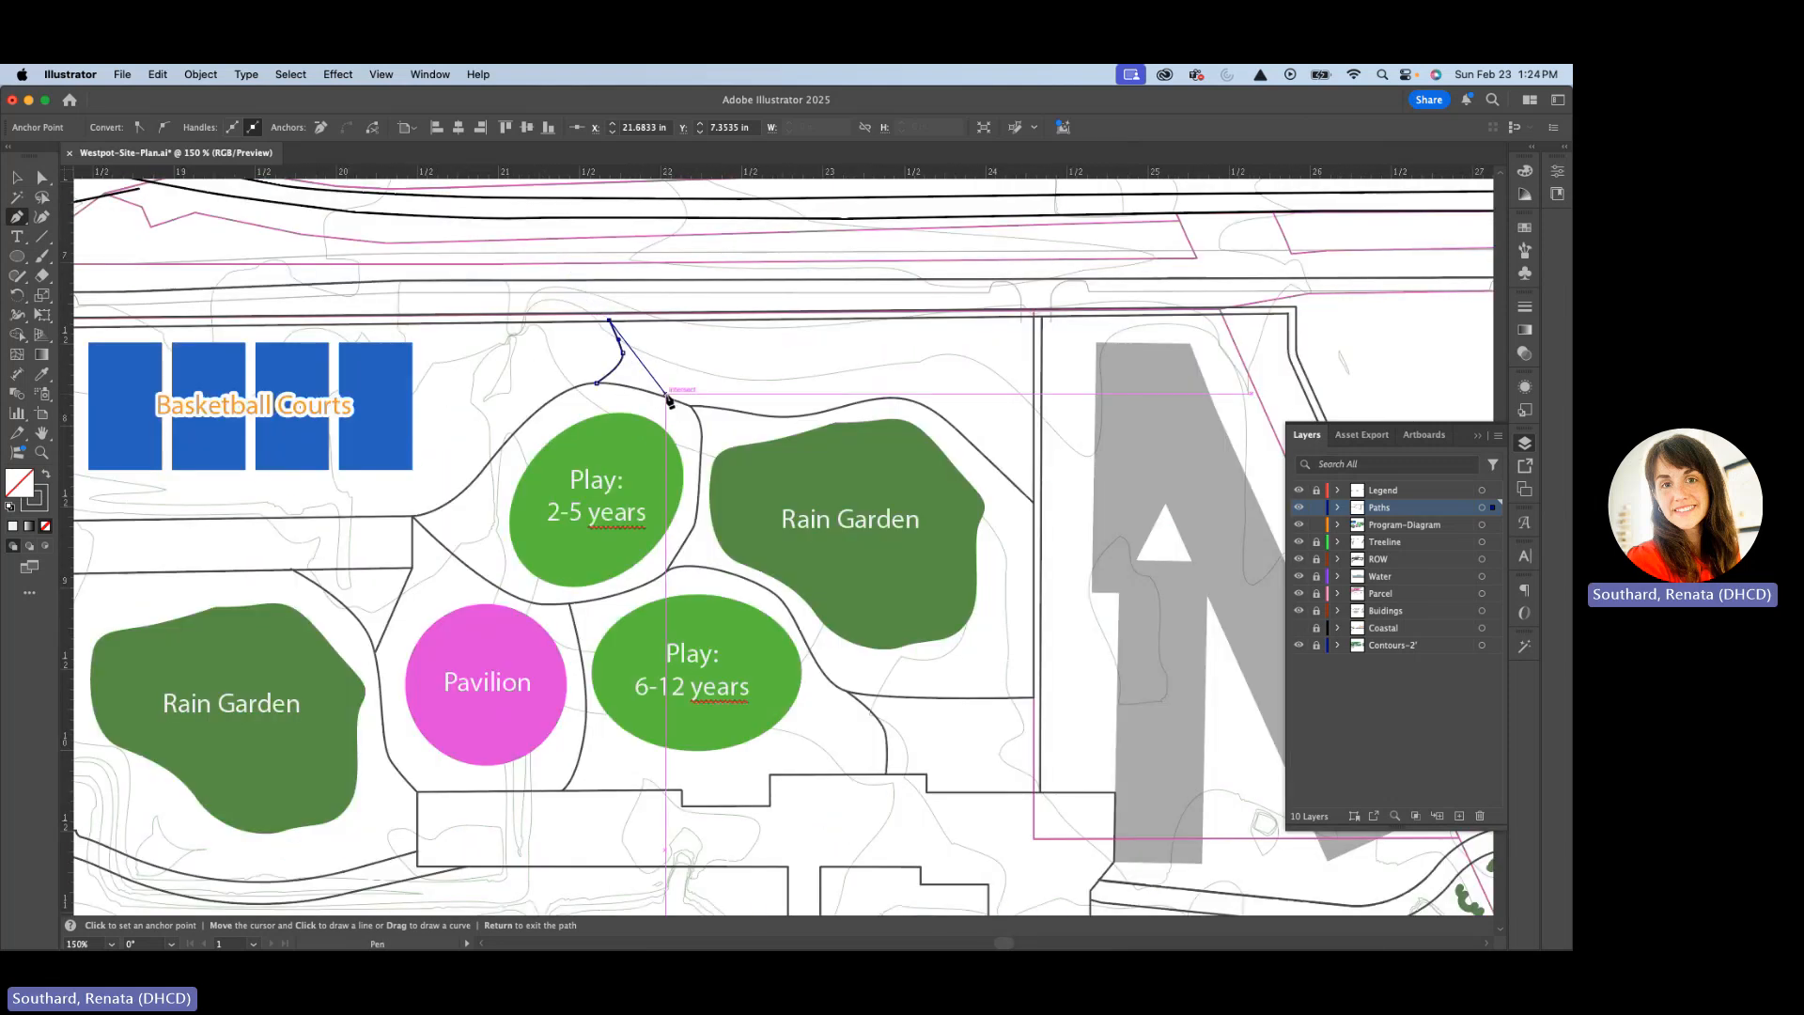
Draw a nearly horizontal Pen line about 7.9 in long north of the park, from X 18.0333 in eastward to X 25.9287 in.
scroll(310, 338, left, 4)
scroll(311, 338, up, 1)
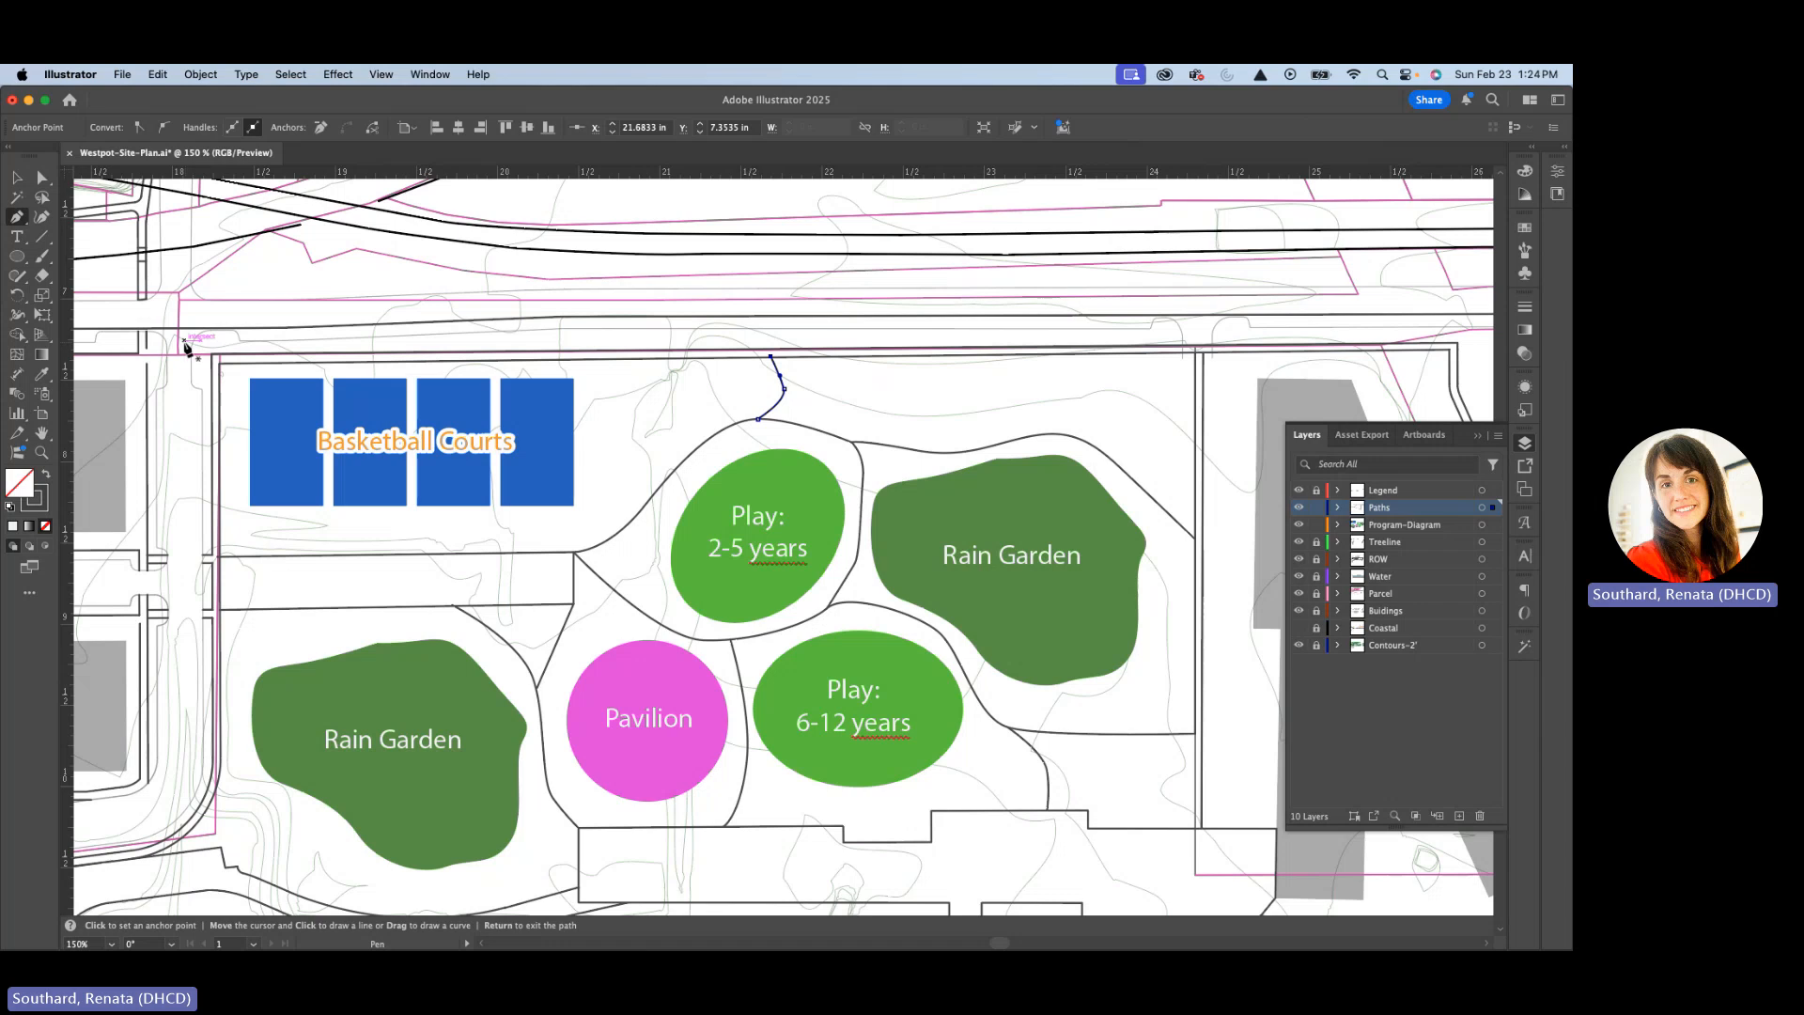
click(177, 339)
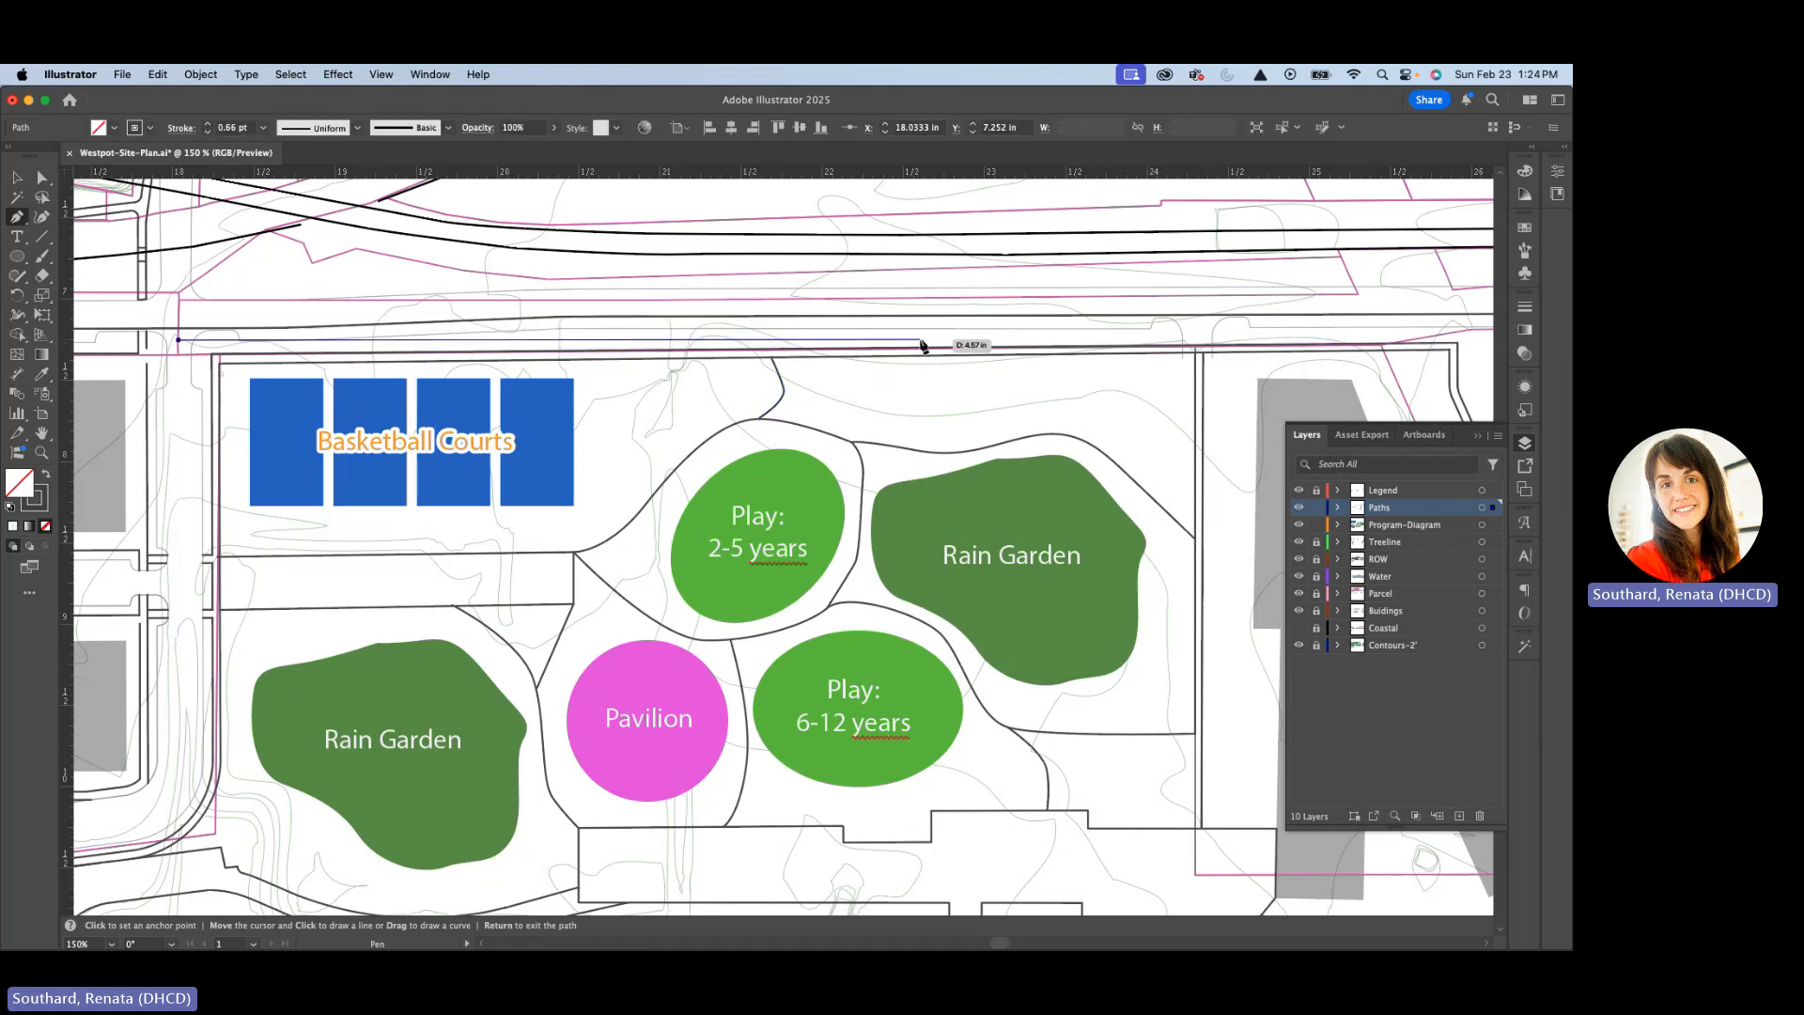
scroll(846, 376, up, 2)
scroll(883, 404, right, 12)
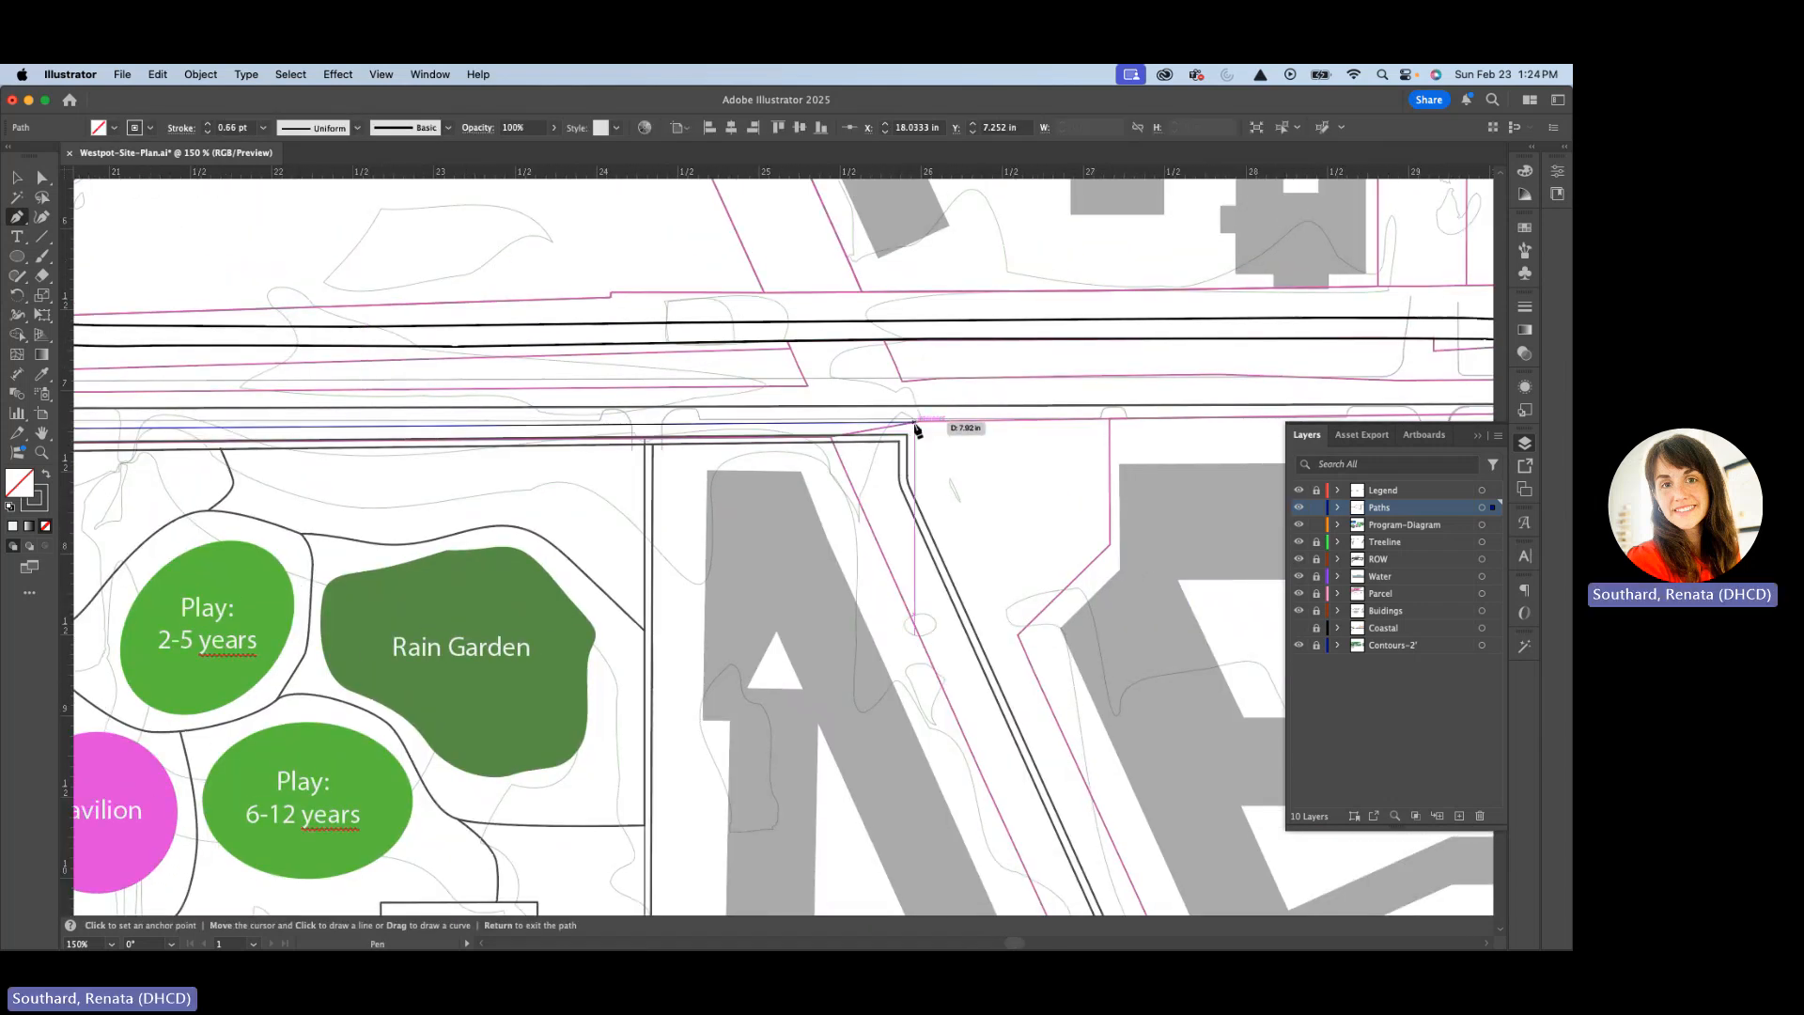
click(909, 423)
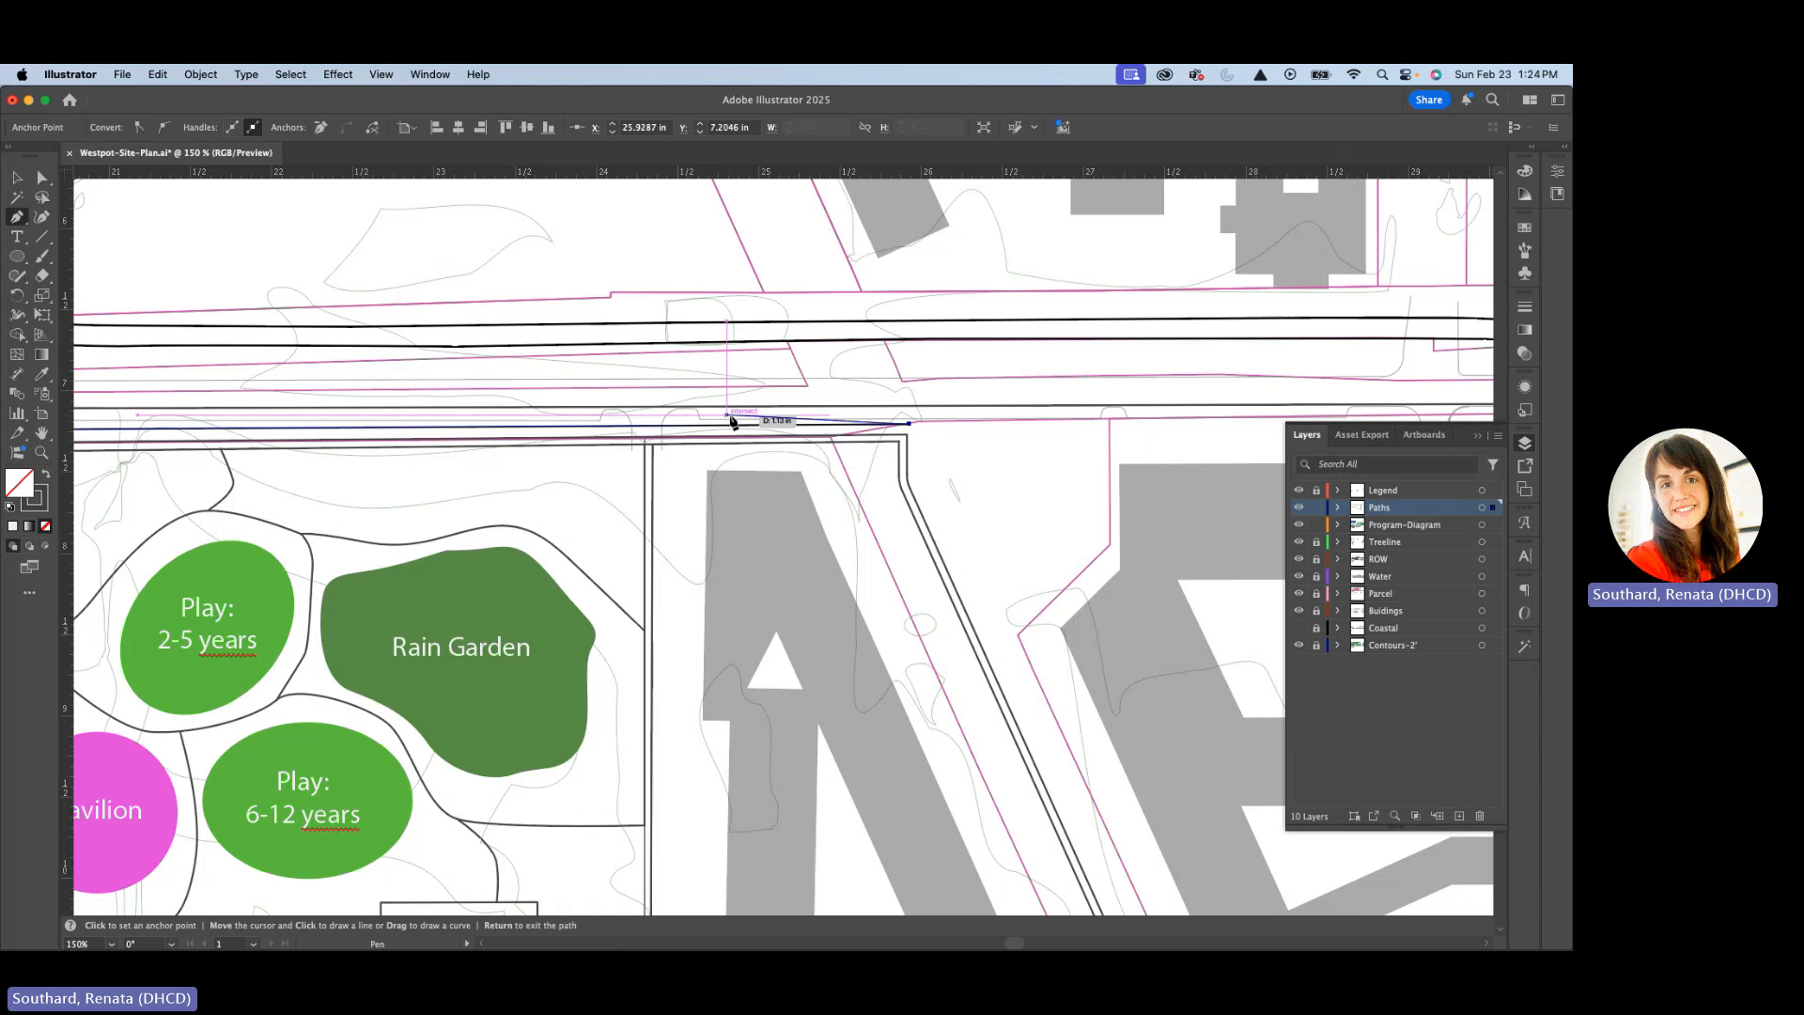
scroll(837, 423, up, 2)
scroll(839, 428, down, 4)
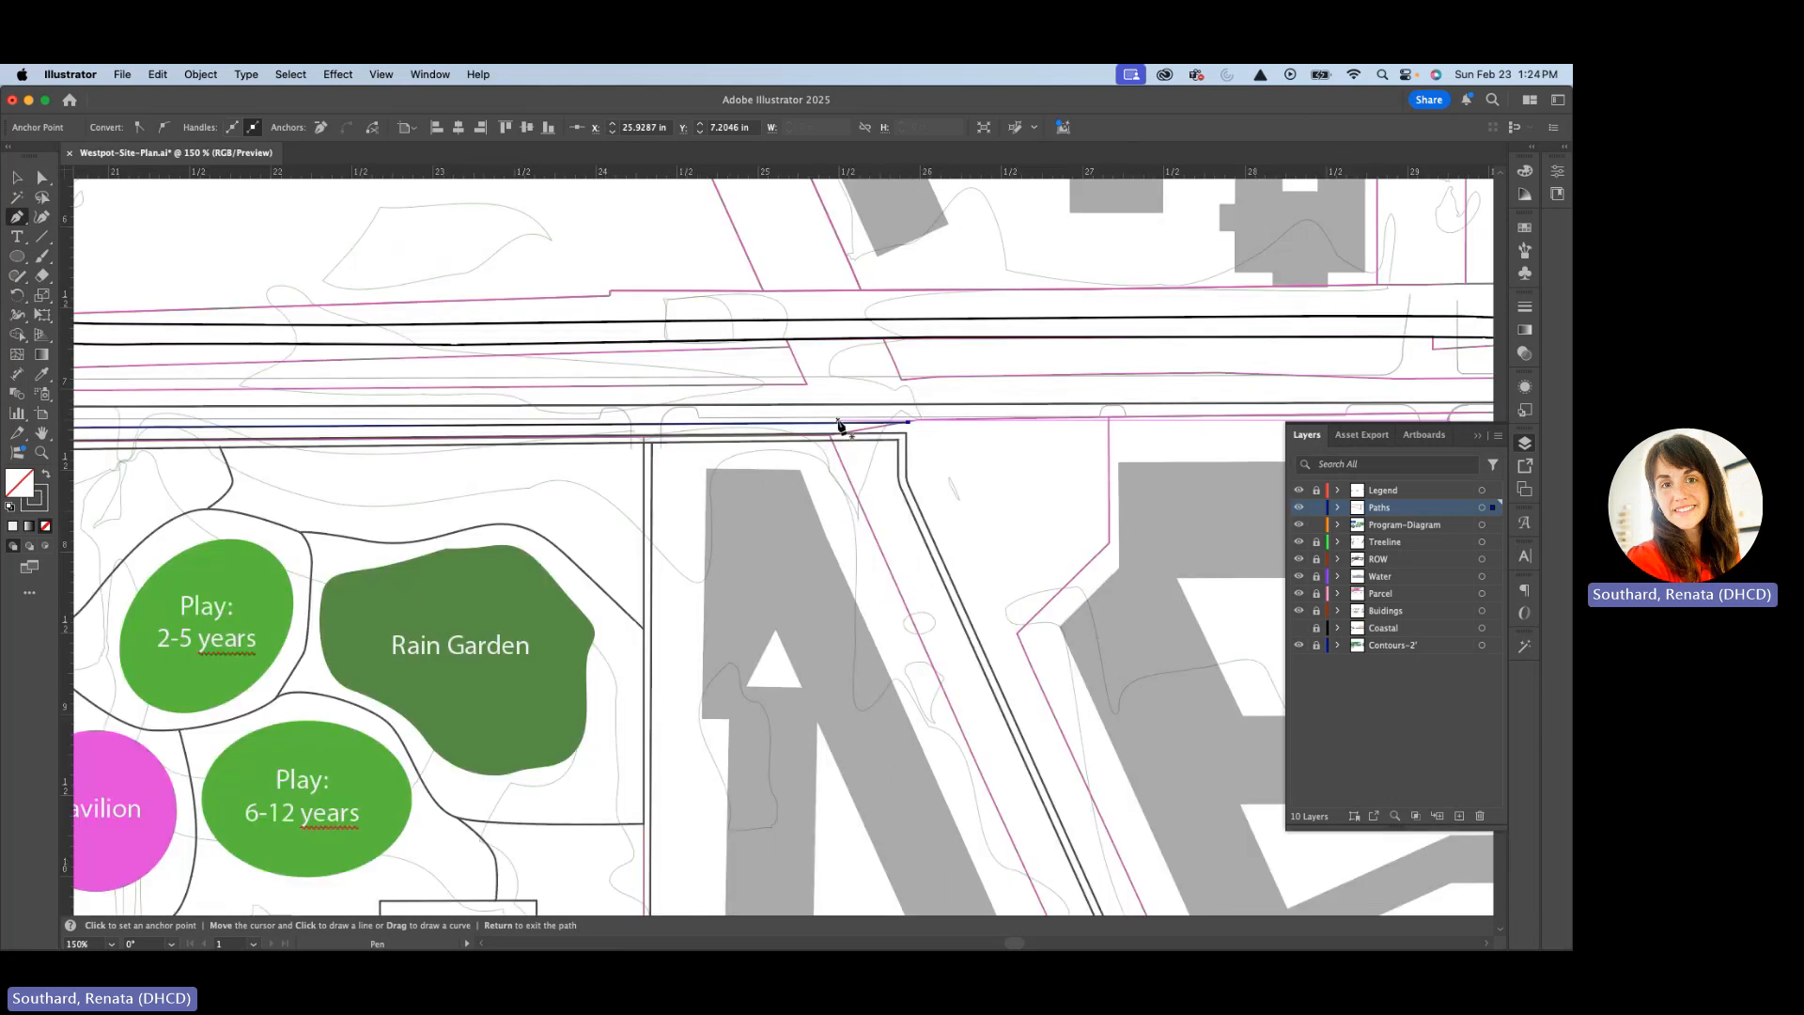
scroll(385, 474, down, 3)
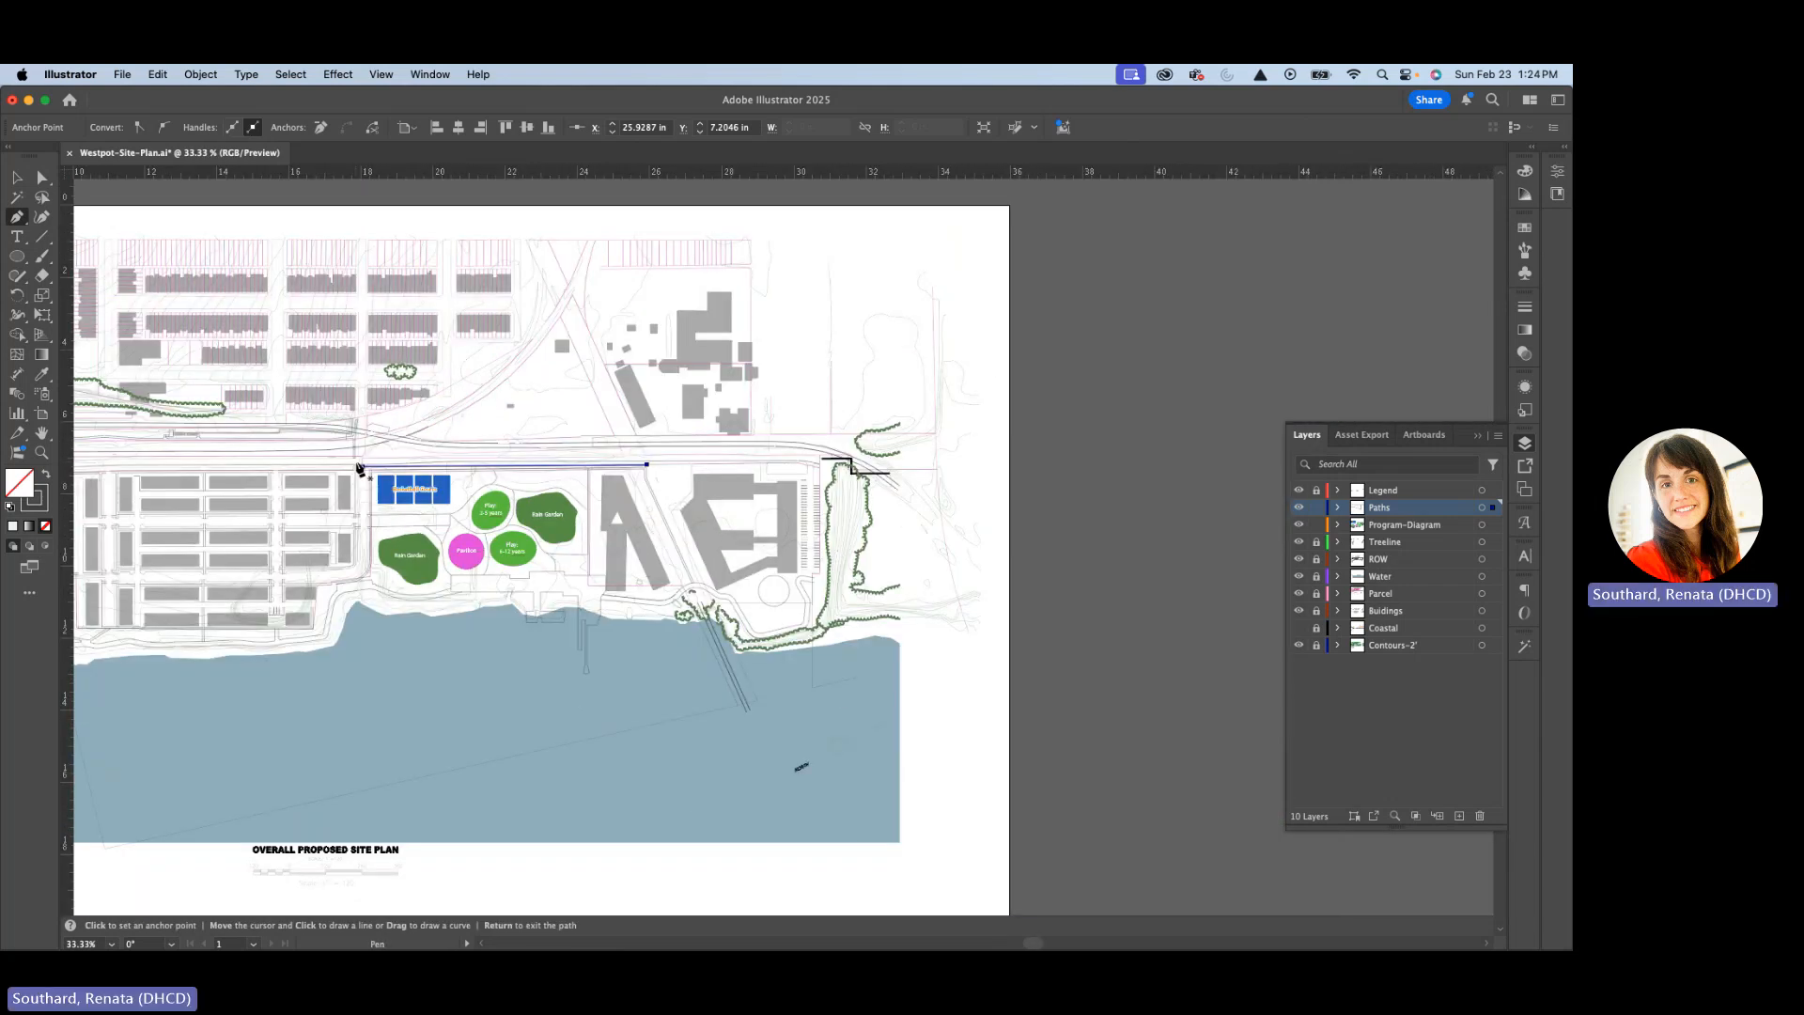
scroll(375, 465, up, 2)
scroll(376, 465, up, 3)
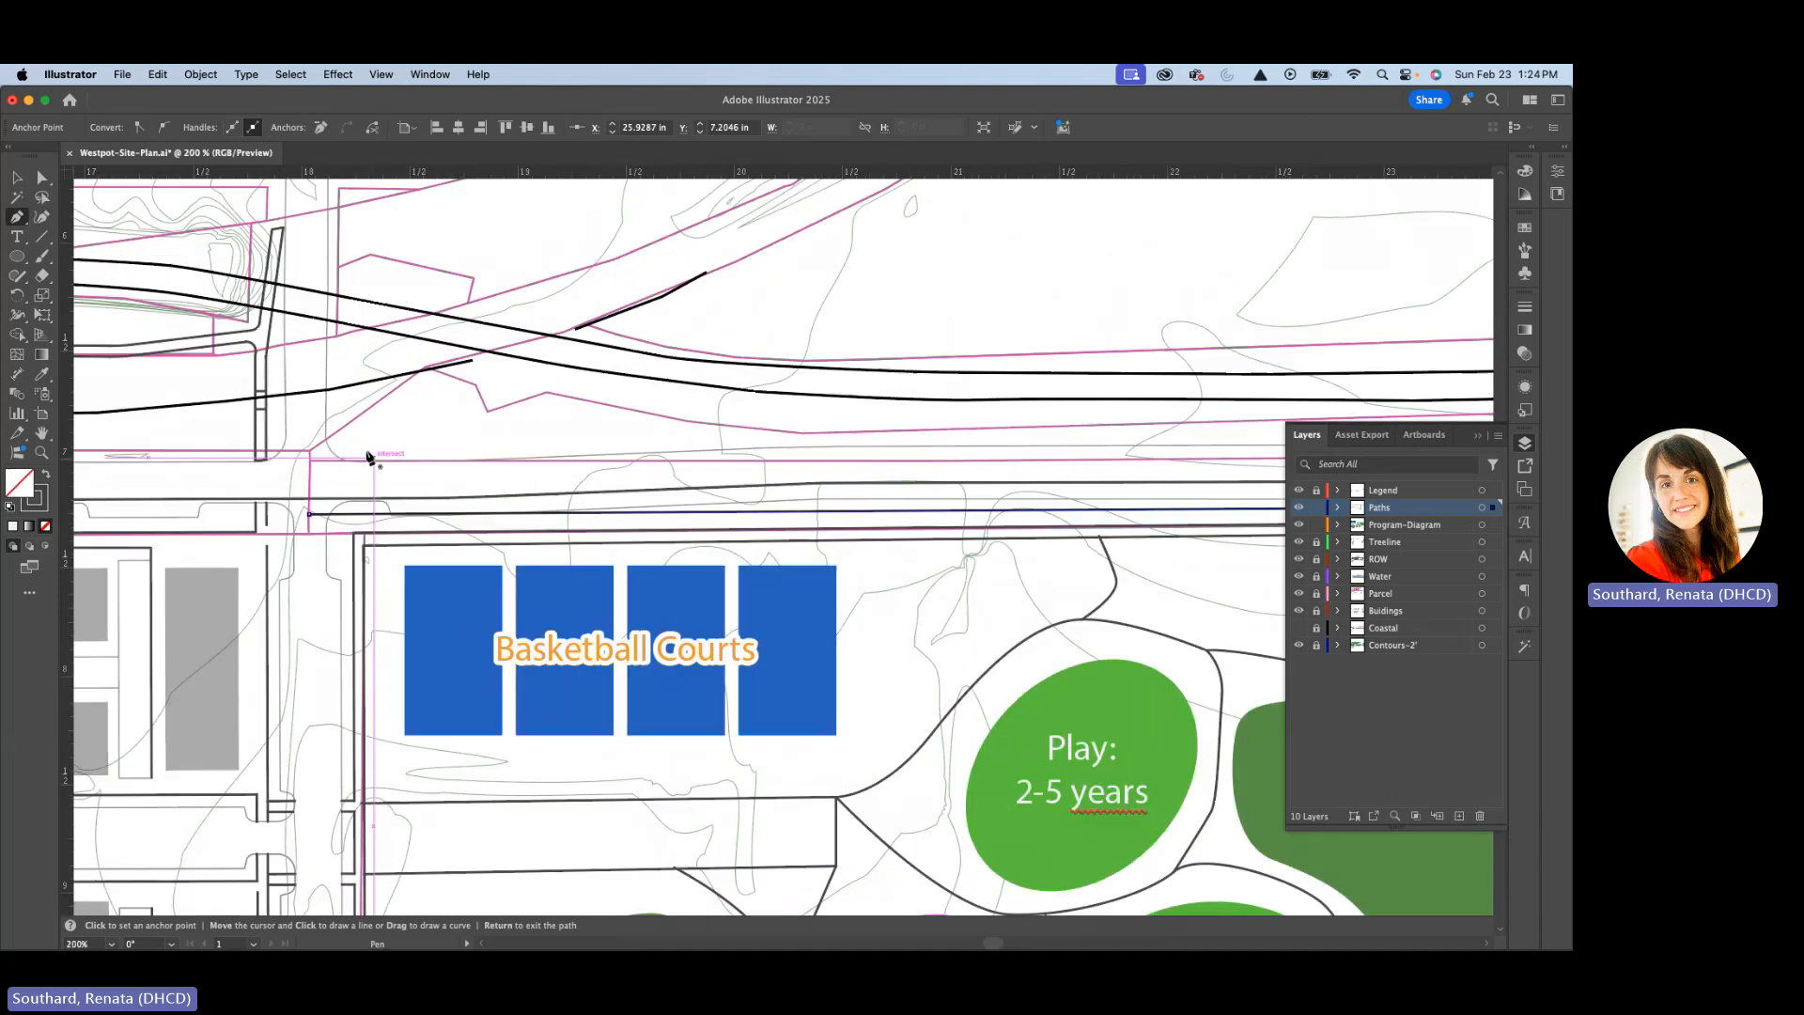
Apply the east Rain Garden's green appearance to the new line north of the park with the Eyedropper.
key(v)
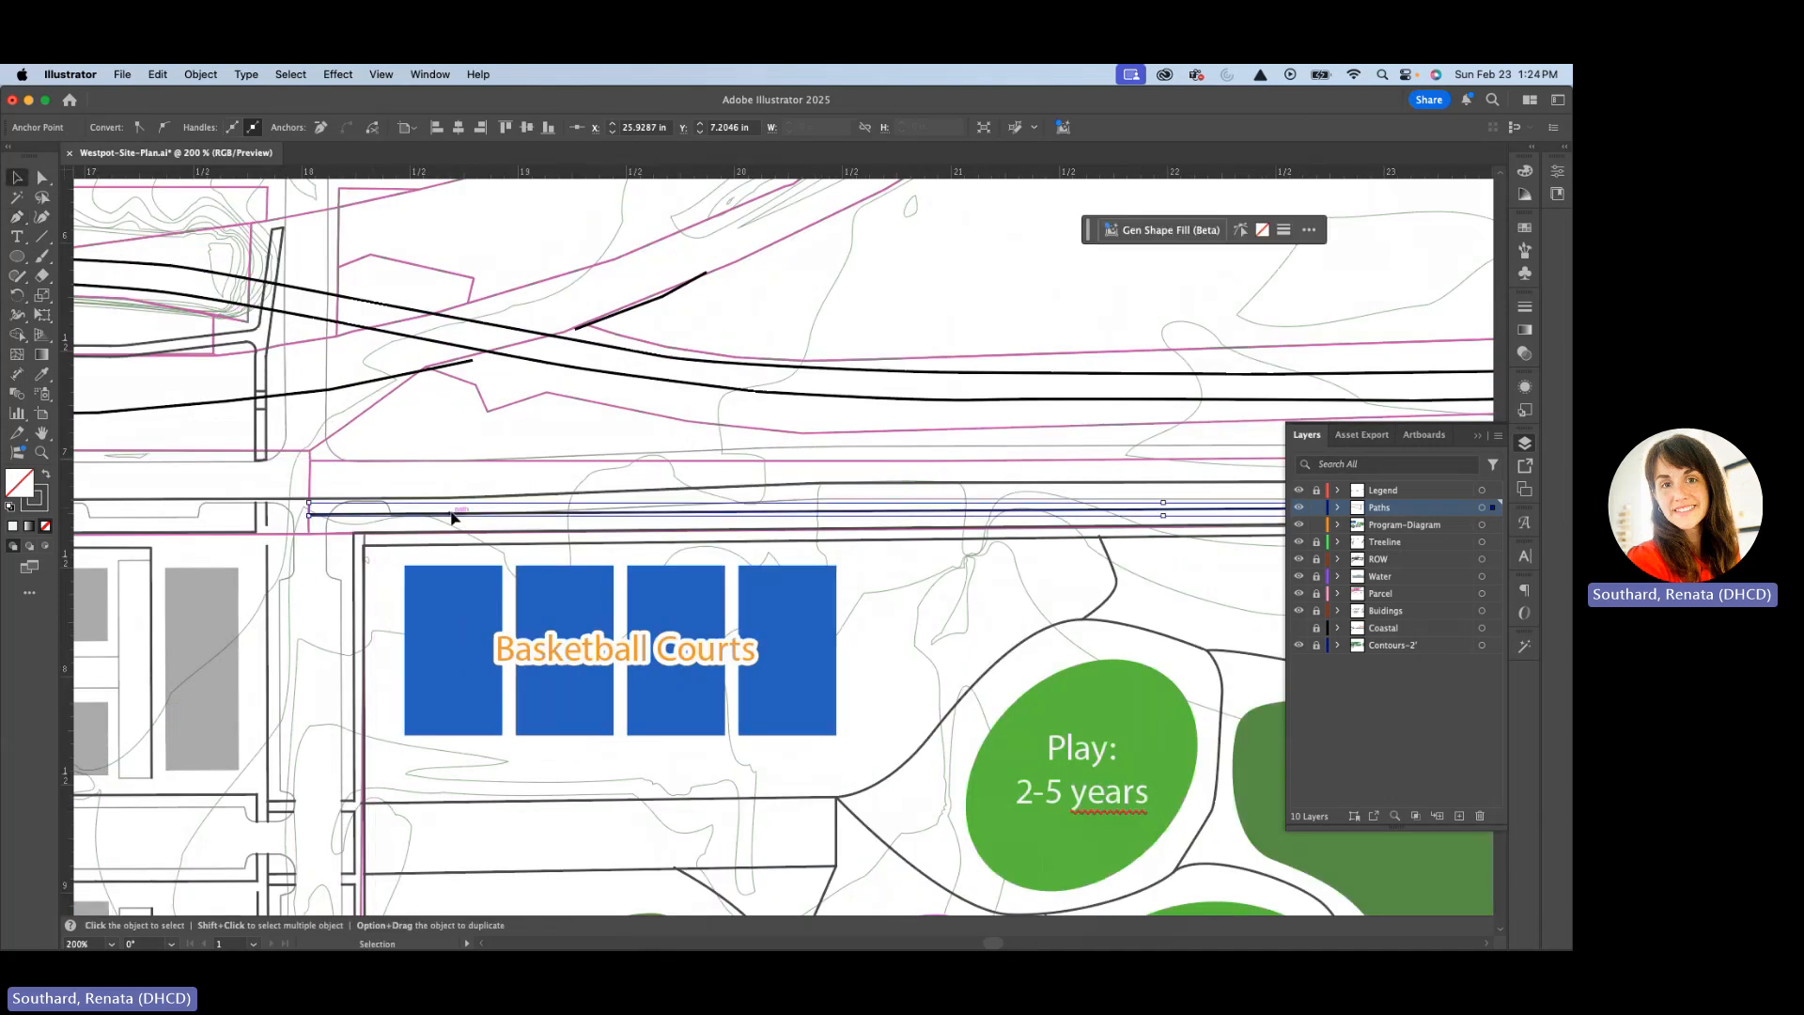
scroll(1160, 695, right, 4)
scroll(1160, 695, down, 1)
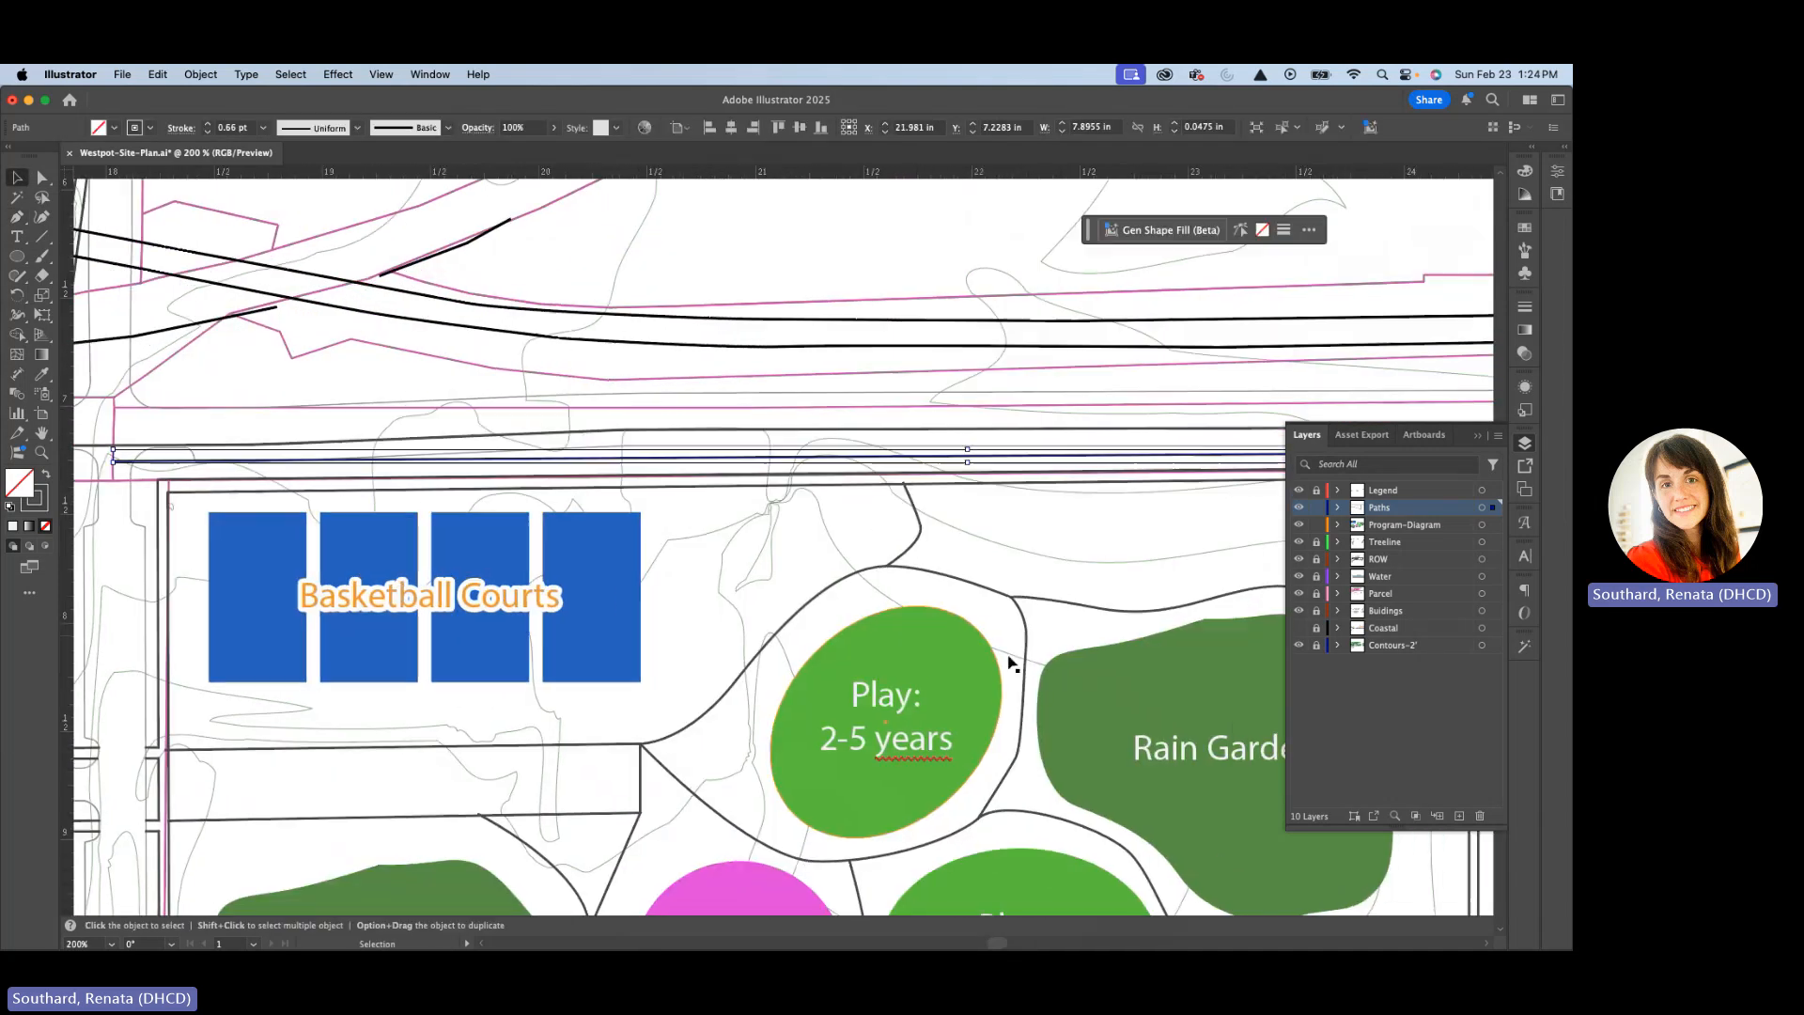
key(i)
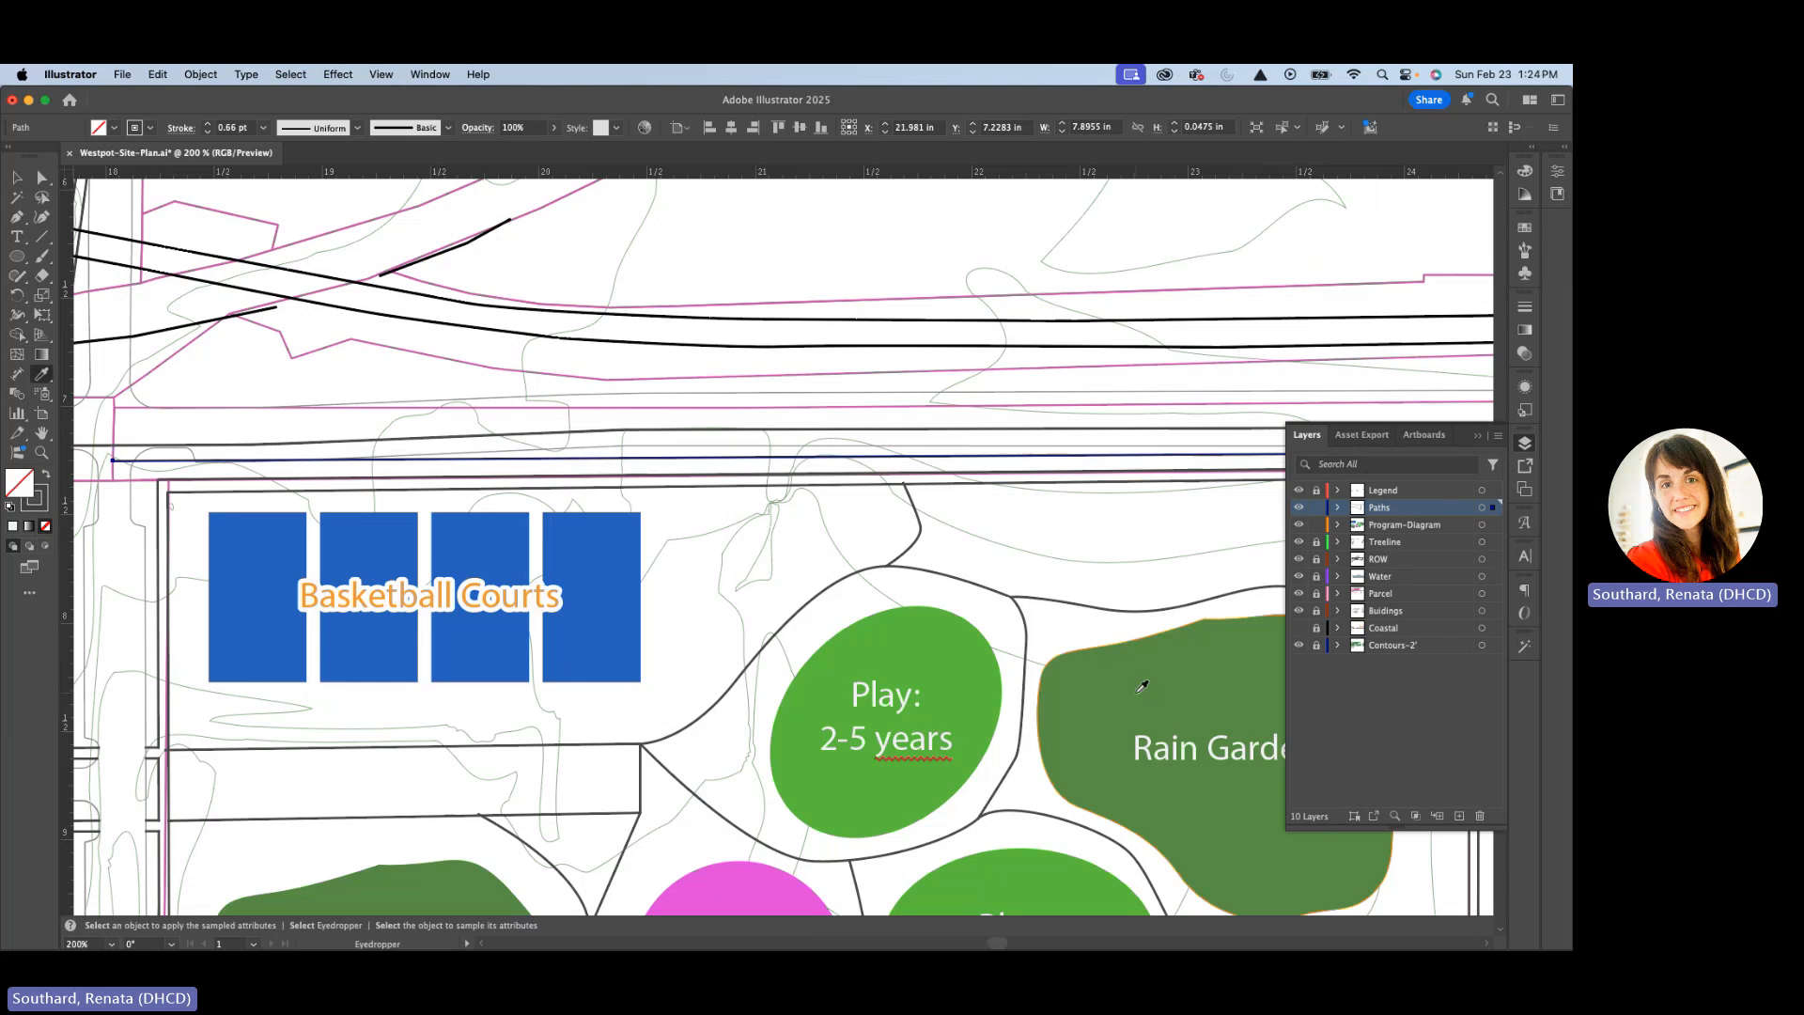
click(1137, 700)
key(v)
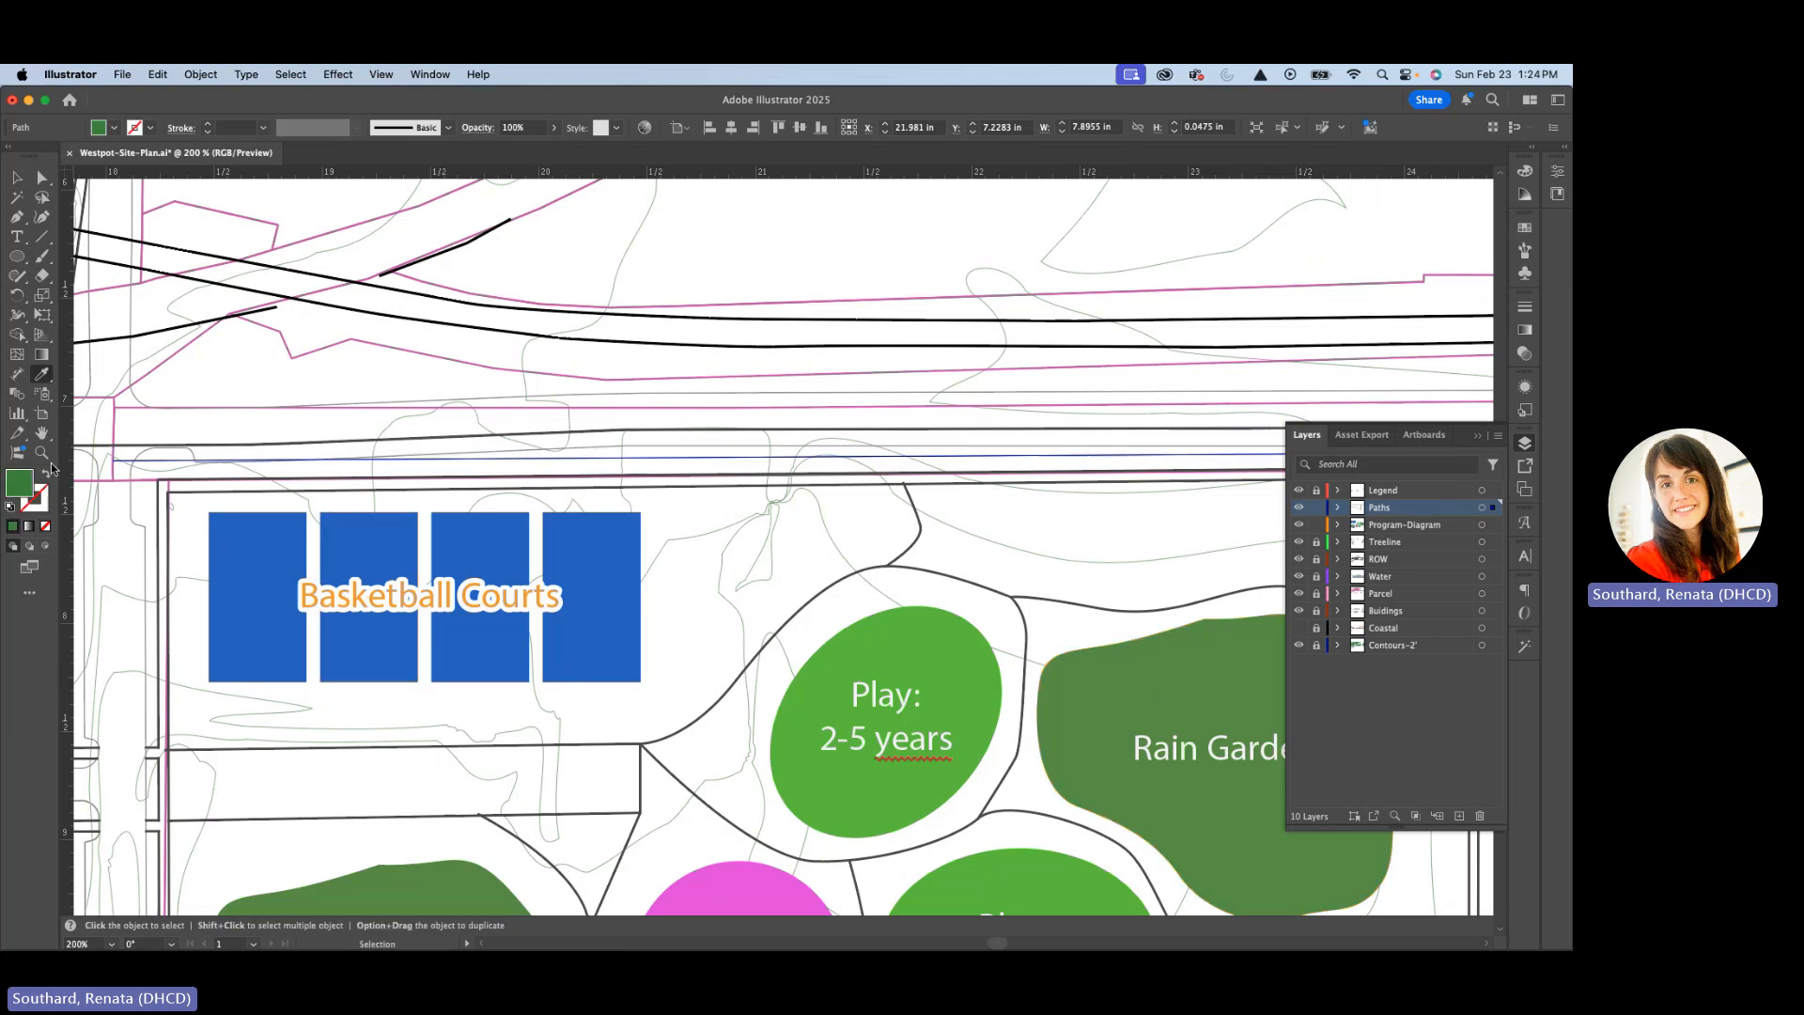
Swap the north line's green fill over to its stroke and increase the stroke weight to 10 pt.
key(i)
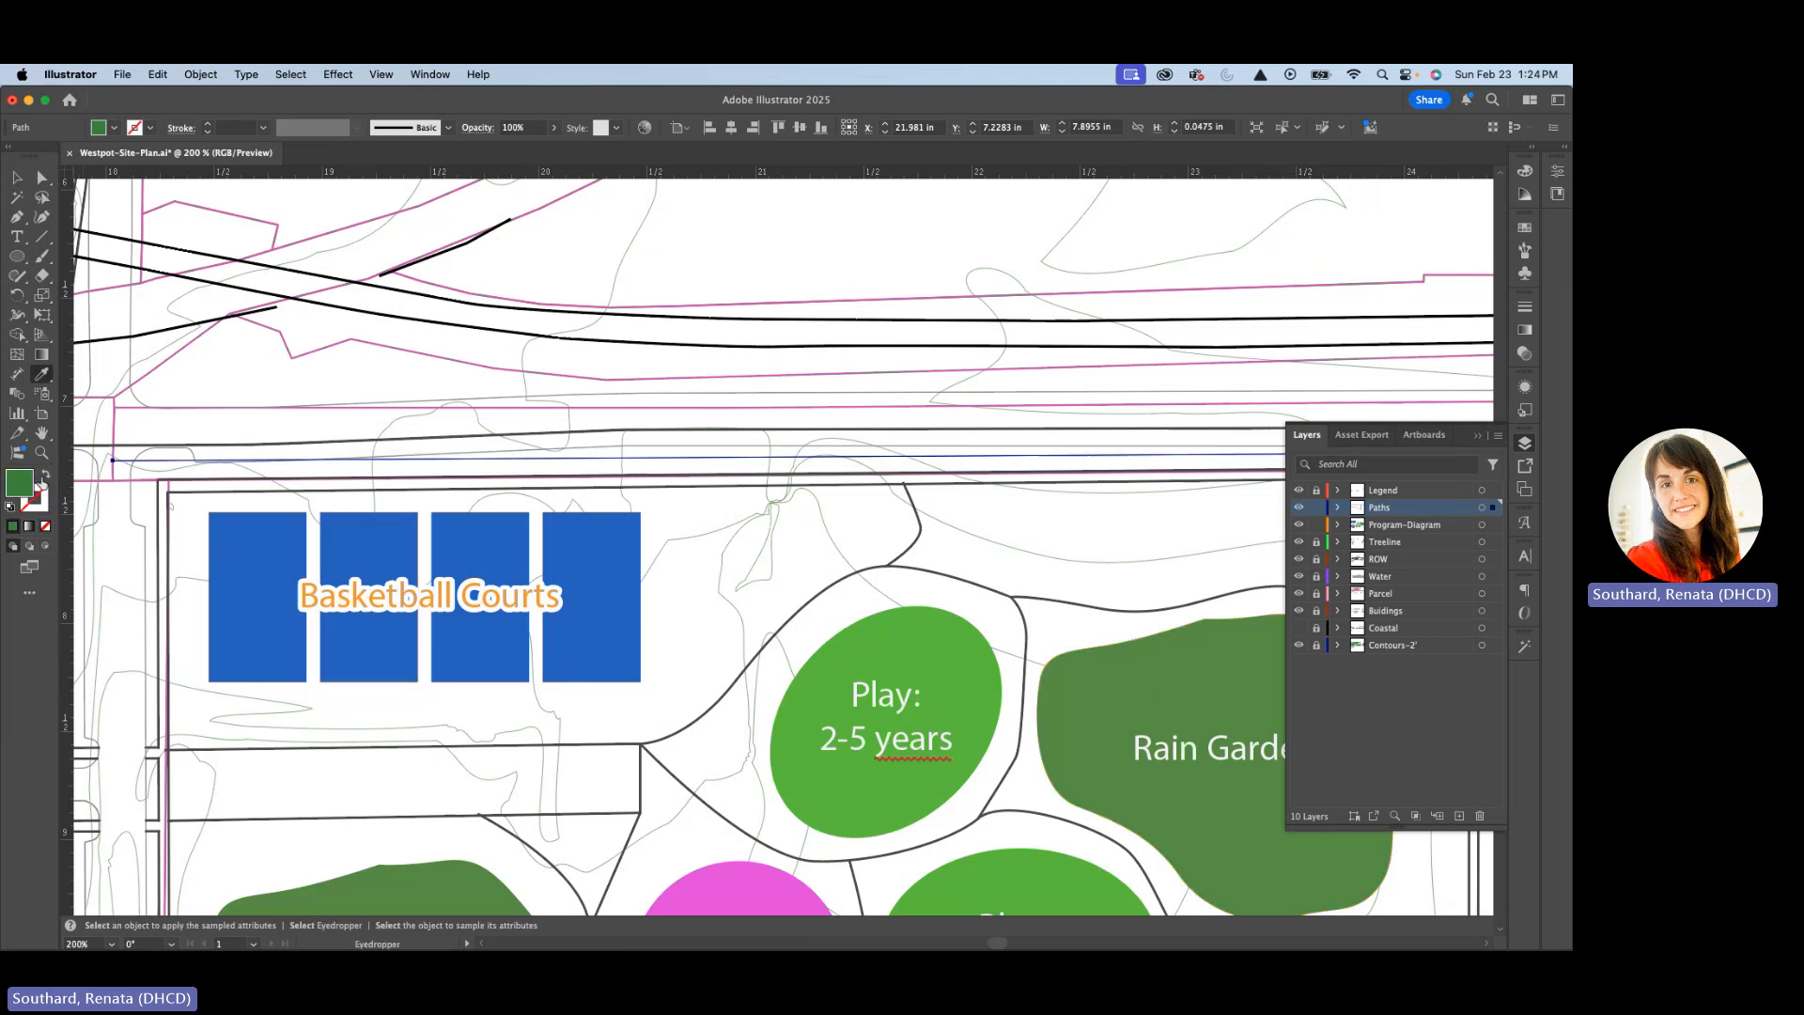
click(48, 477)
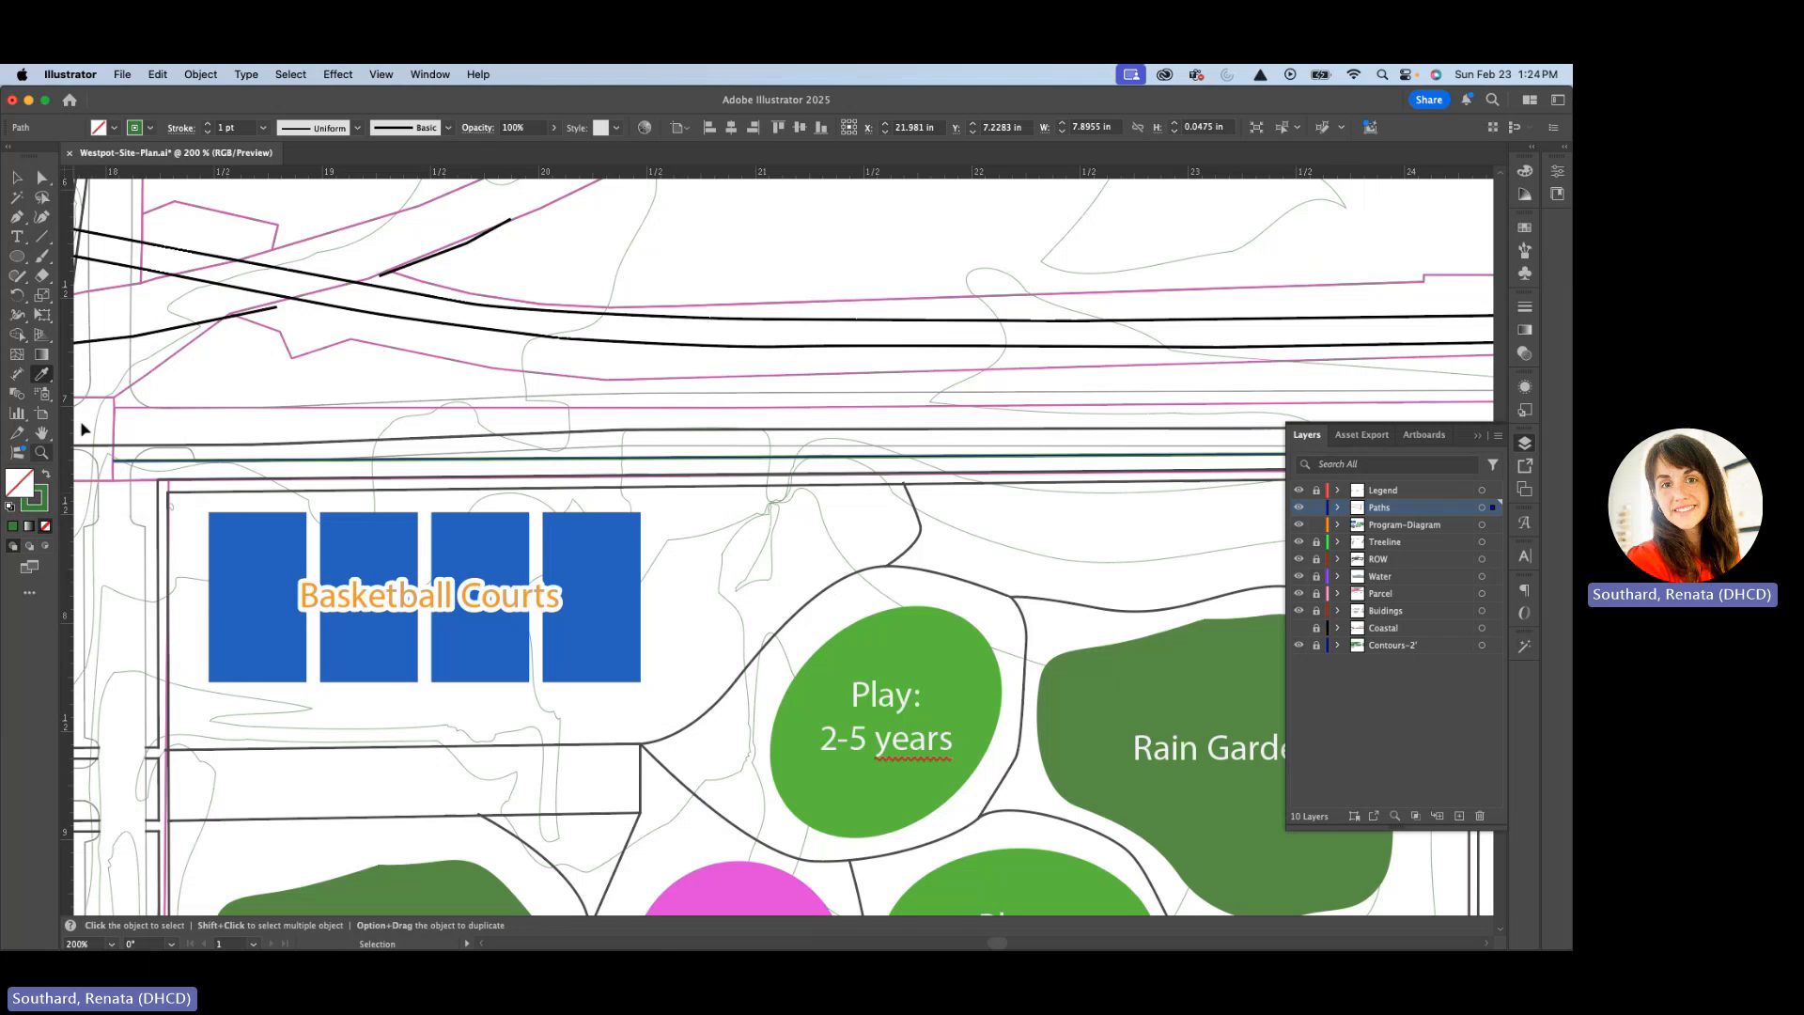
click(207, 123)
click(208, 123)
click(208, 123)
click(207, 123)
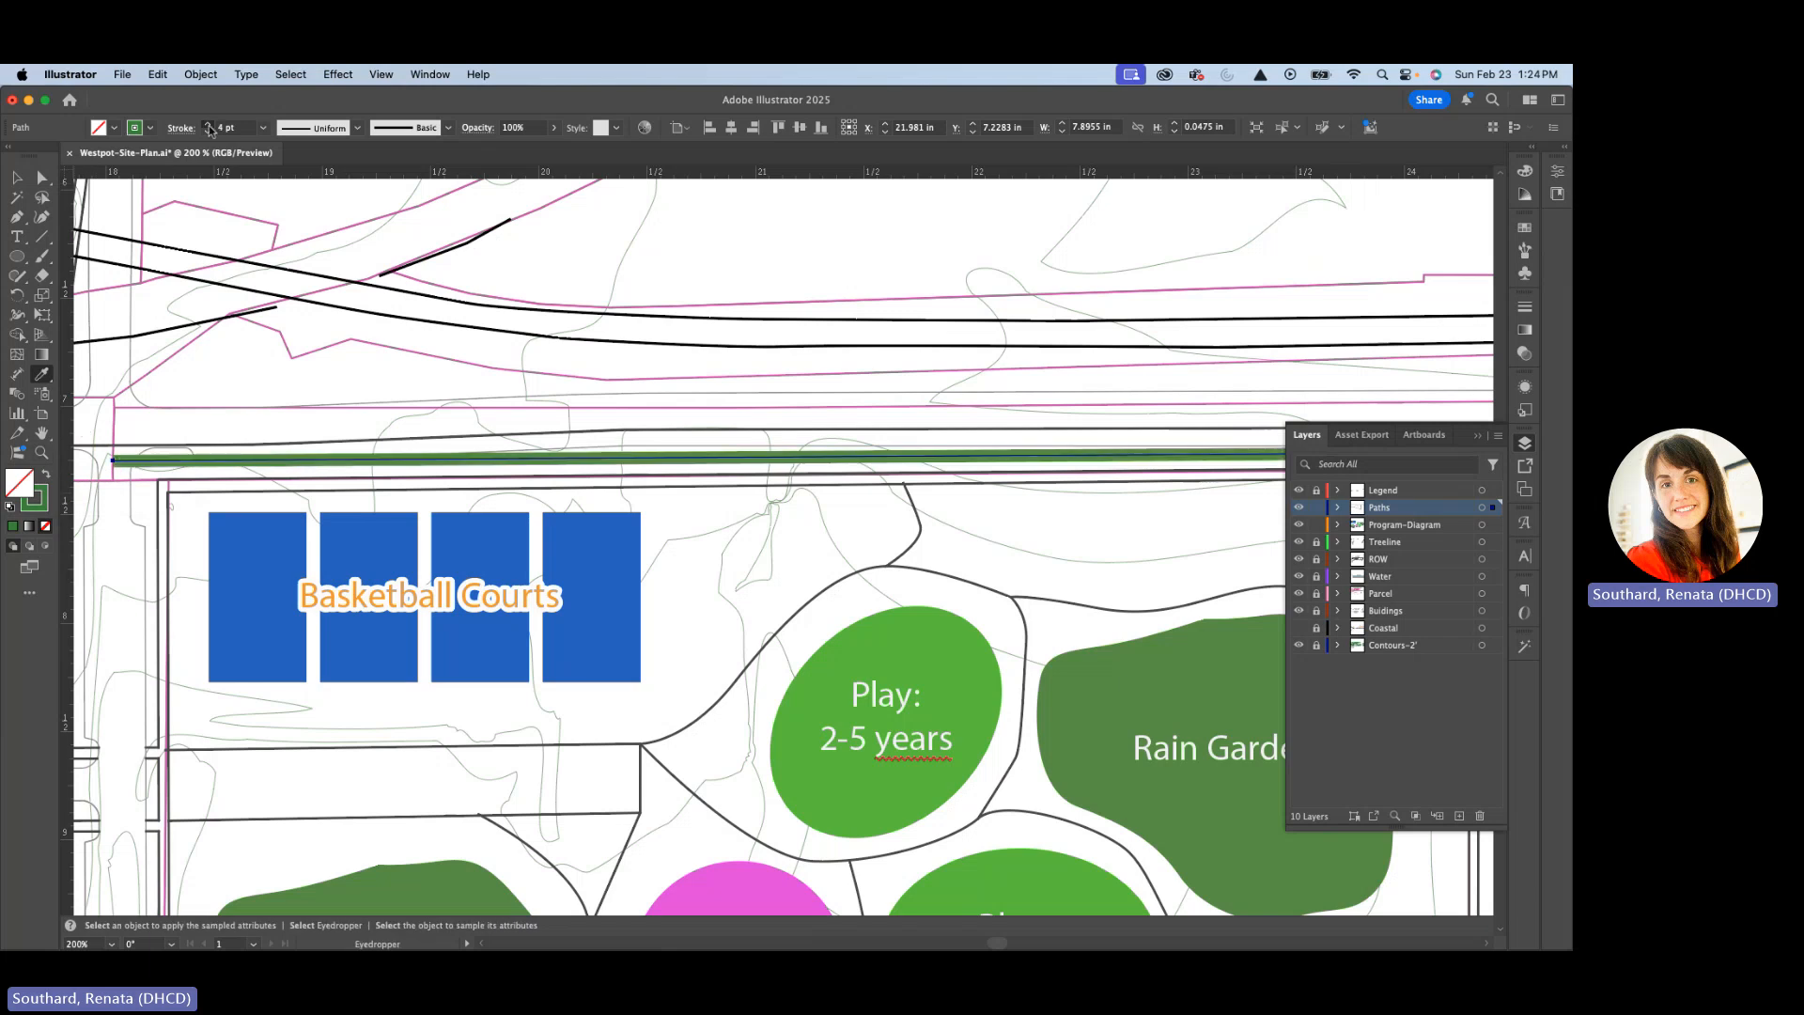
click(208, 123)
click(208, 123)
click(207, 123)
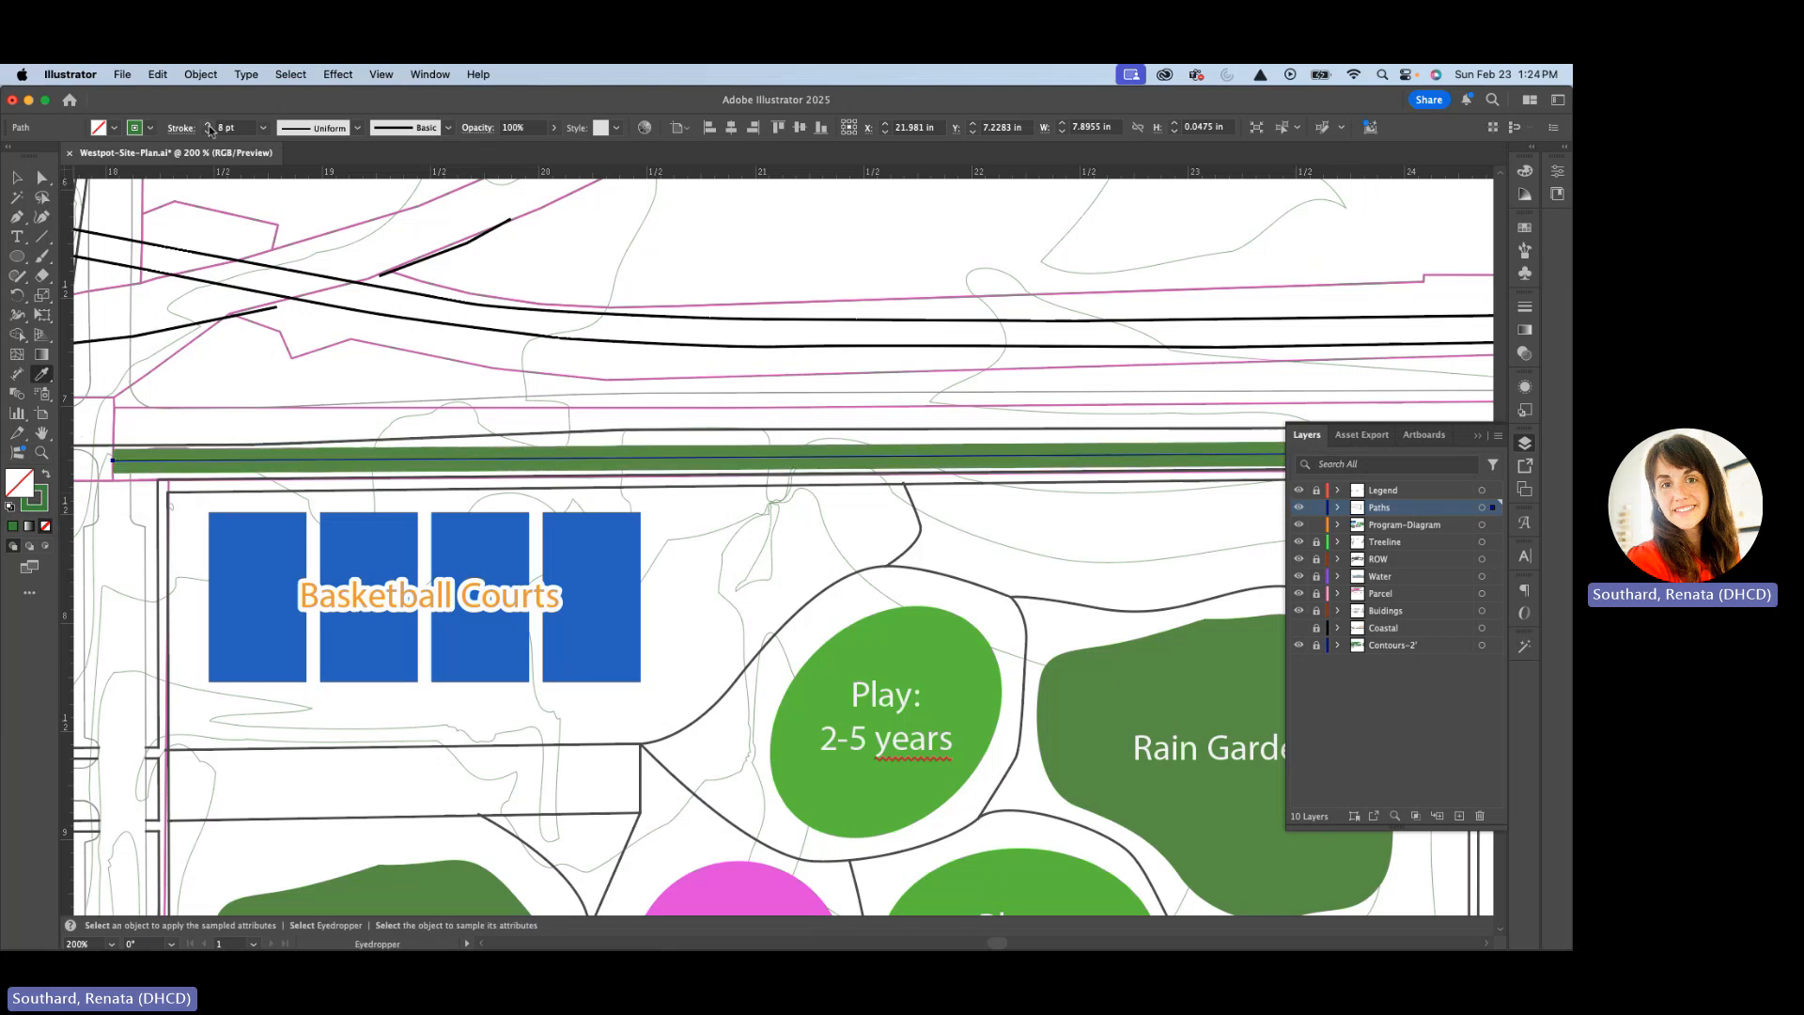
click(207, 123)
click(207, 123)
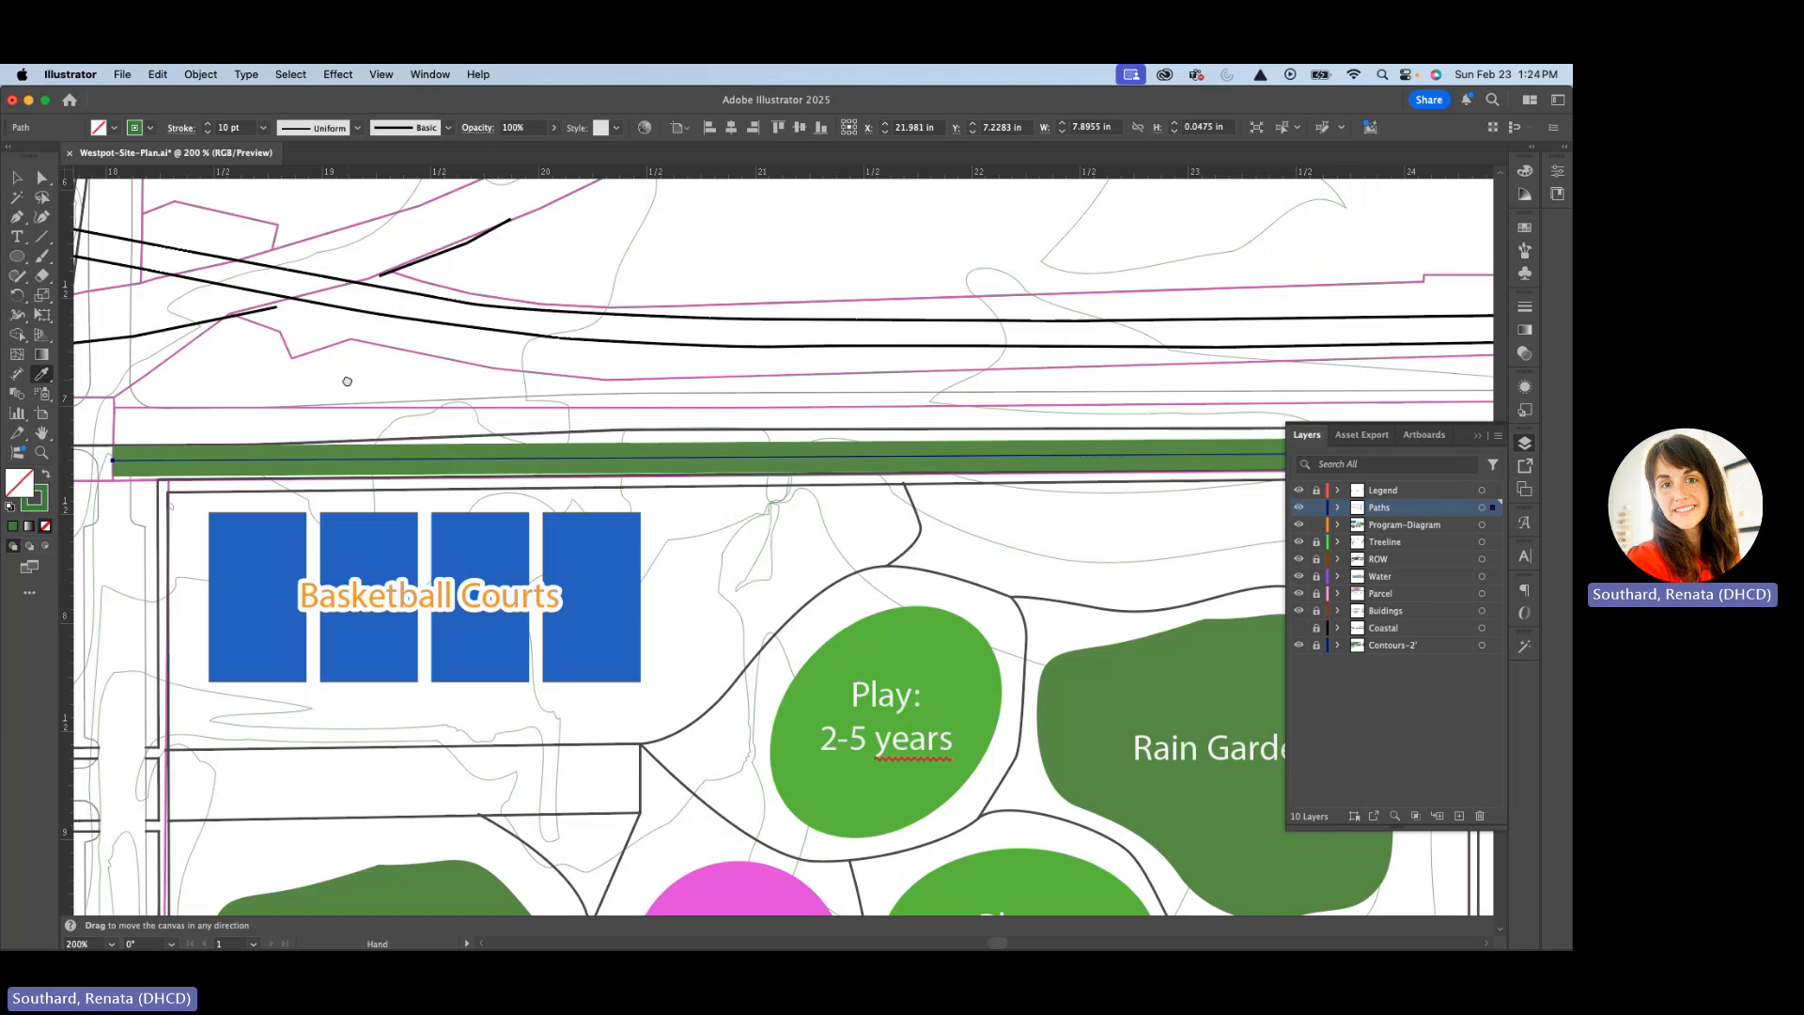
Give the green north line round caps and a dashed stroke with a 0.1 pt dash.
scroll(279, 386, right, 2)
scroll(279, 385, down, 3)
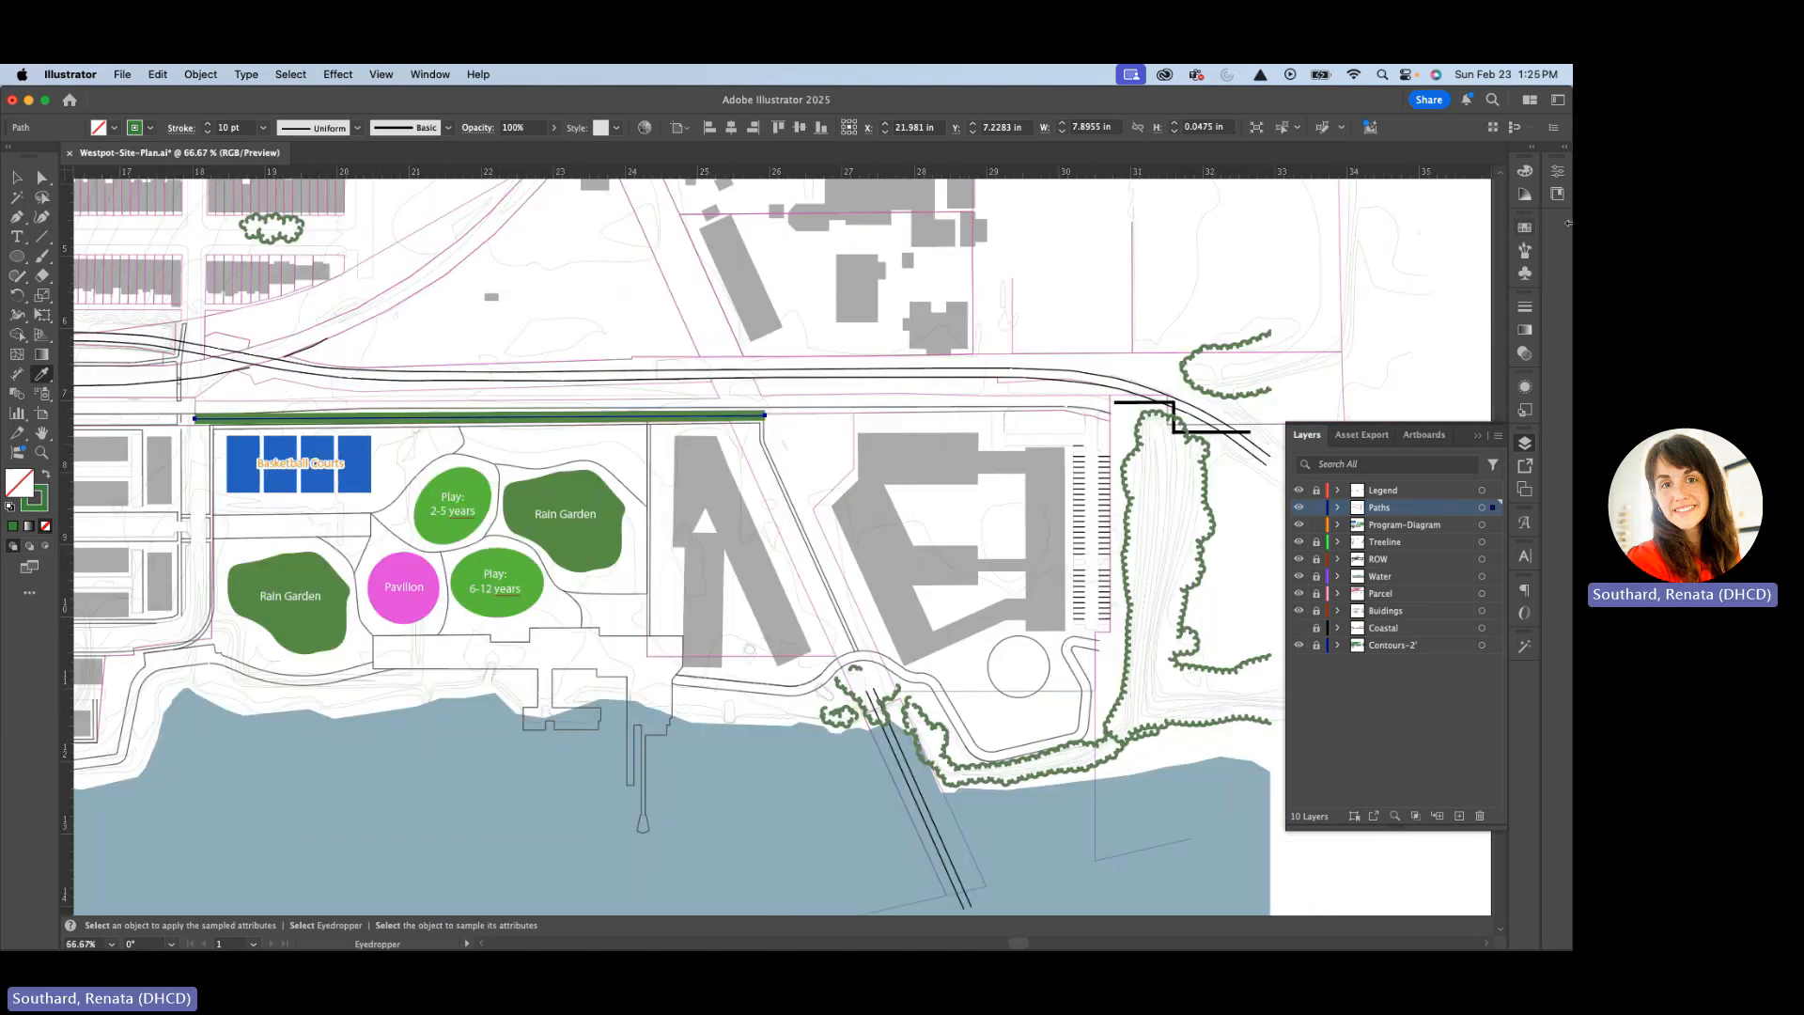
click(1526, 308)
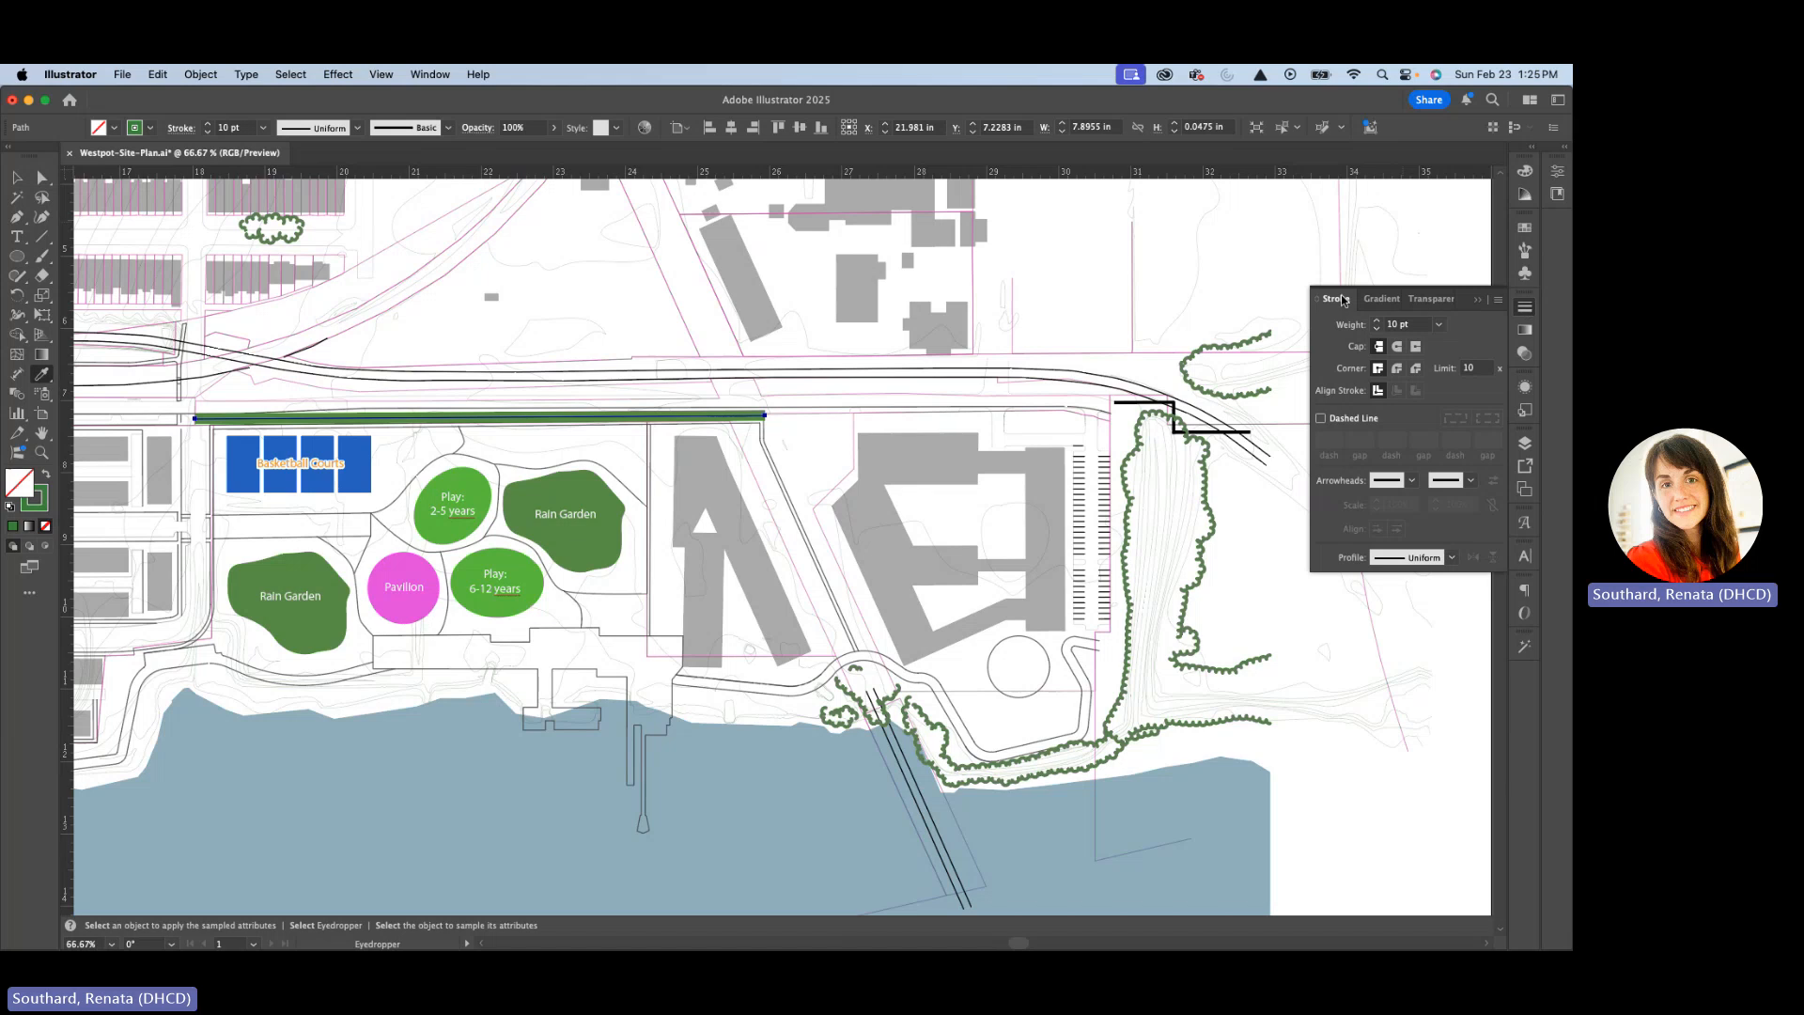
click(1397, 346)
click(1322, 419)
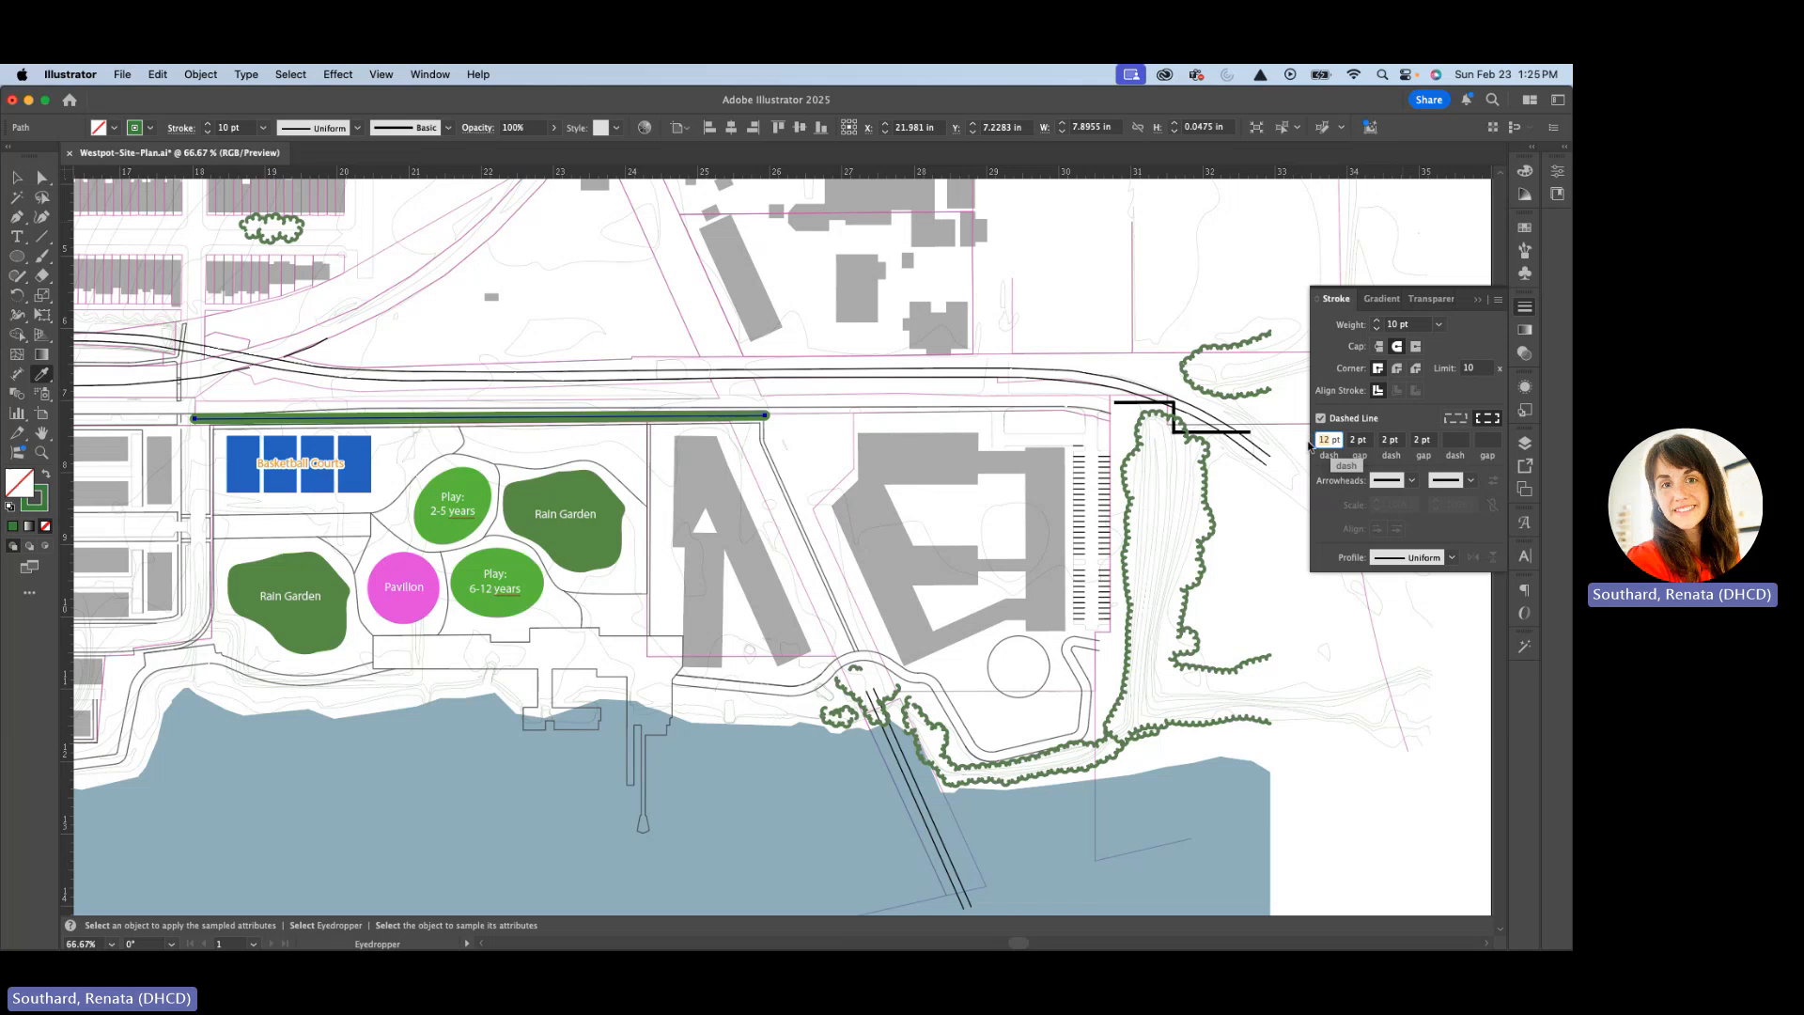
text(1)
text(1)
Set the north line's first gap to 14 pt, clear its second dash and gap values, and deselect the line.
click(1359, 441)
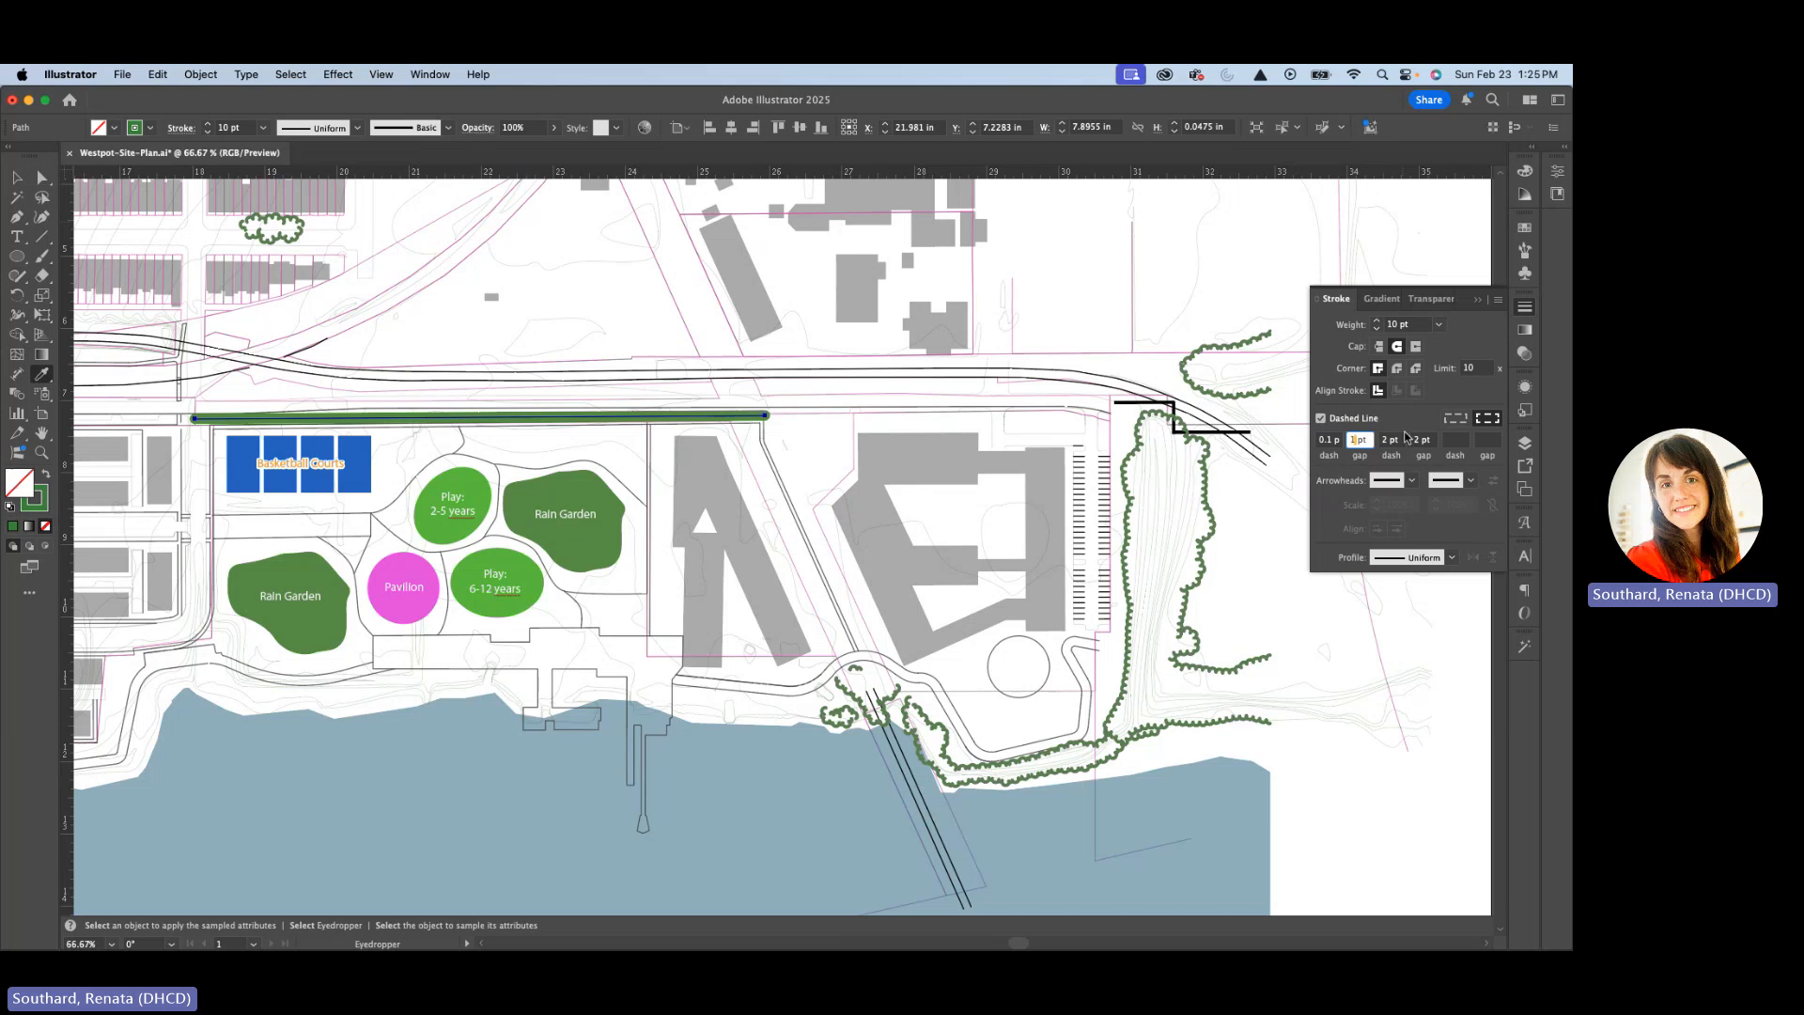
text(4)
key(Tab)
key(BackSpace)
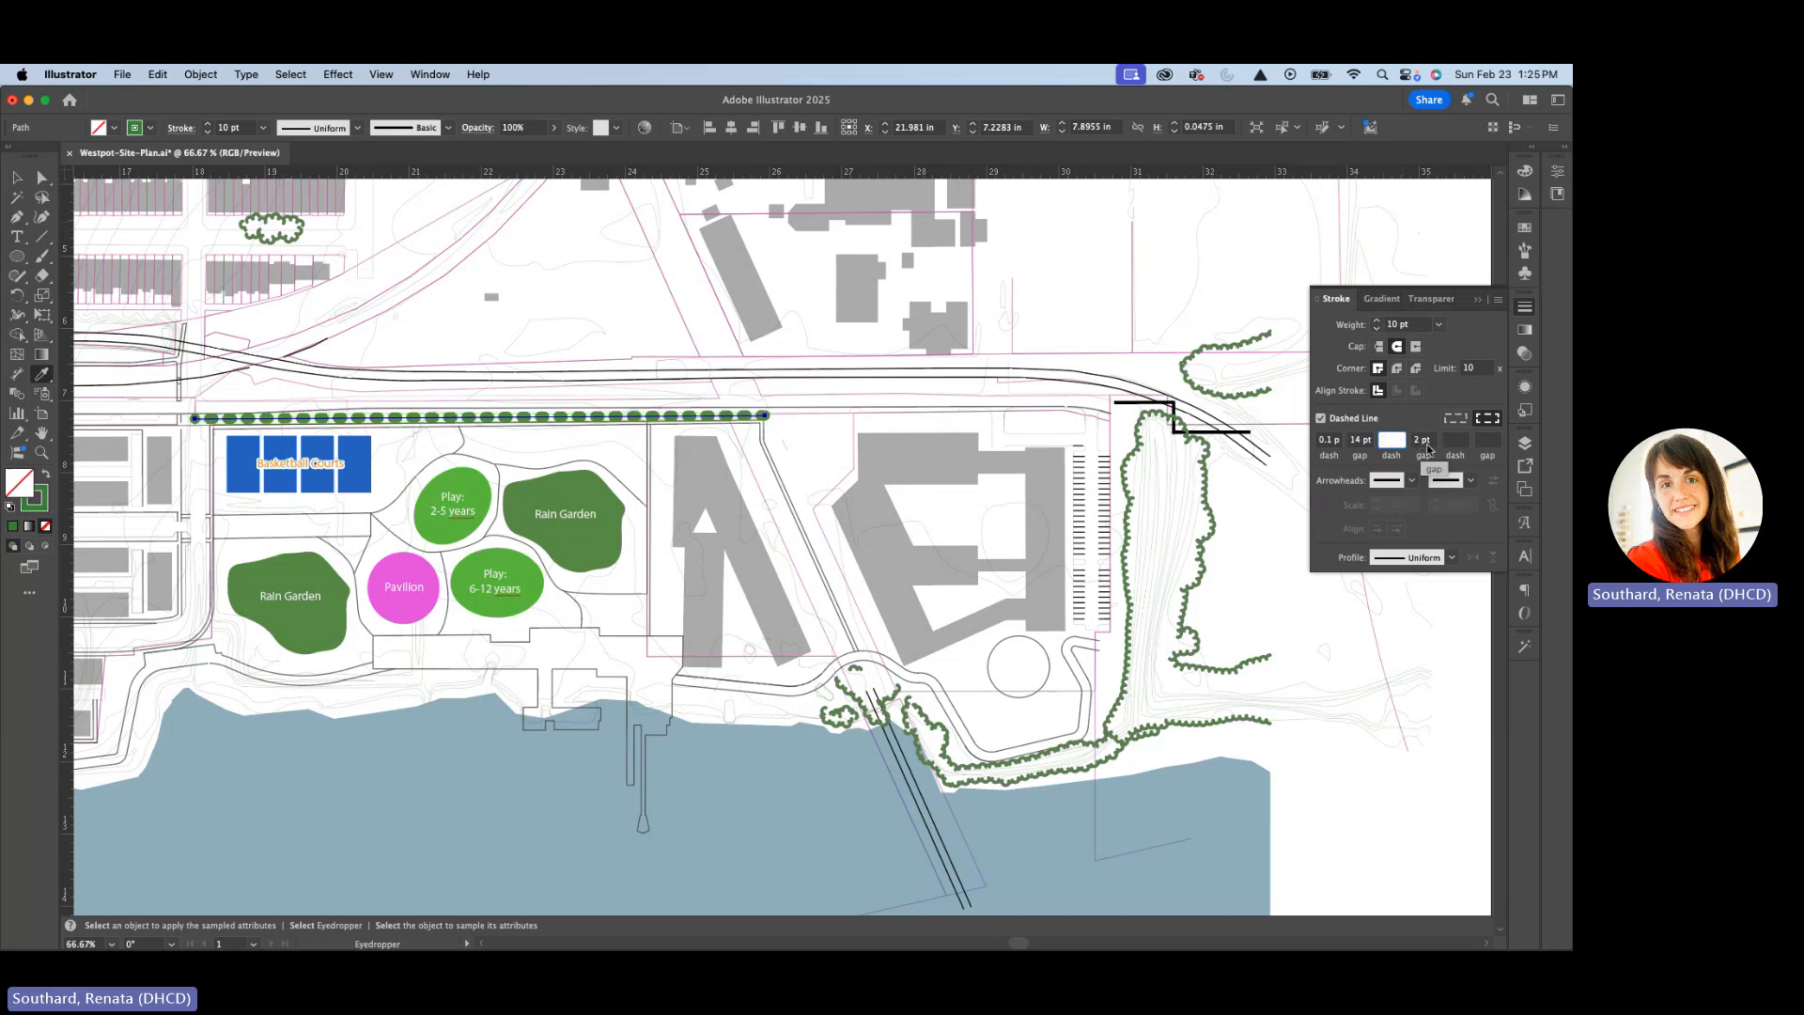
key(Tab)
key(BackSpace)
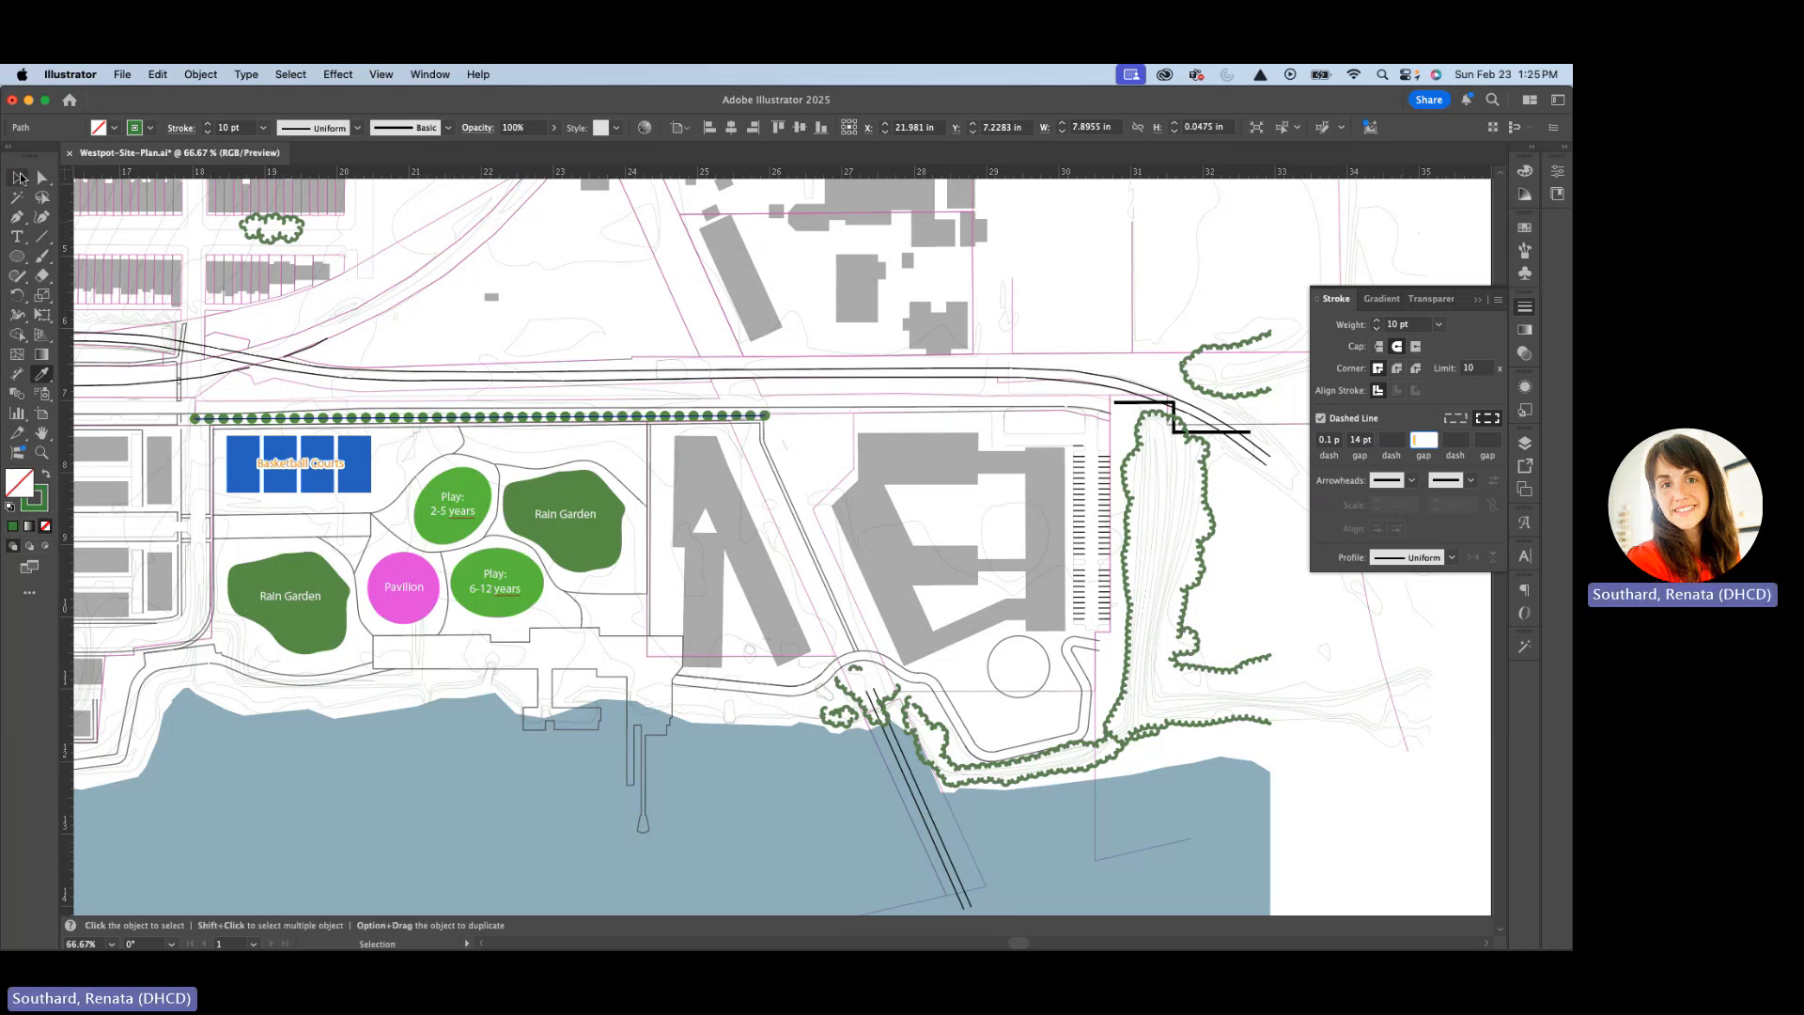
click(17, 178)
click(422, 359)
scroll(432, 434, up, 2)
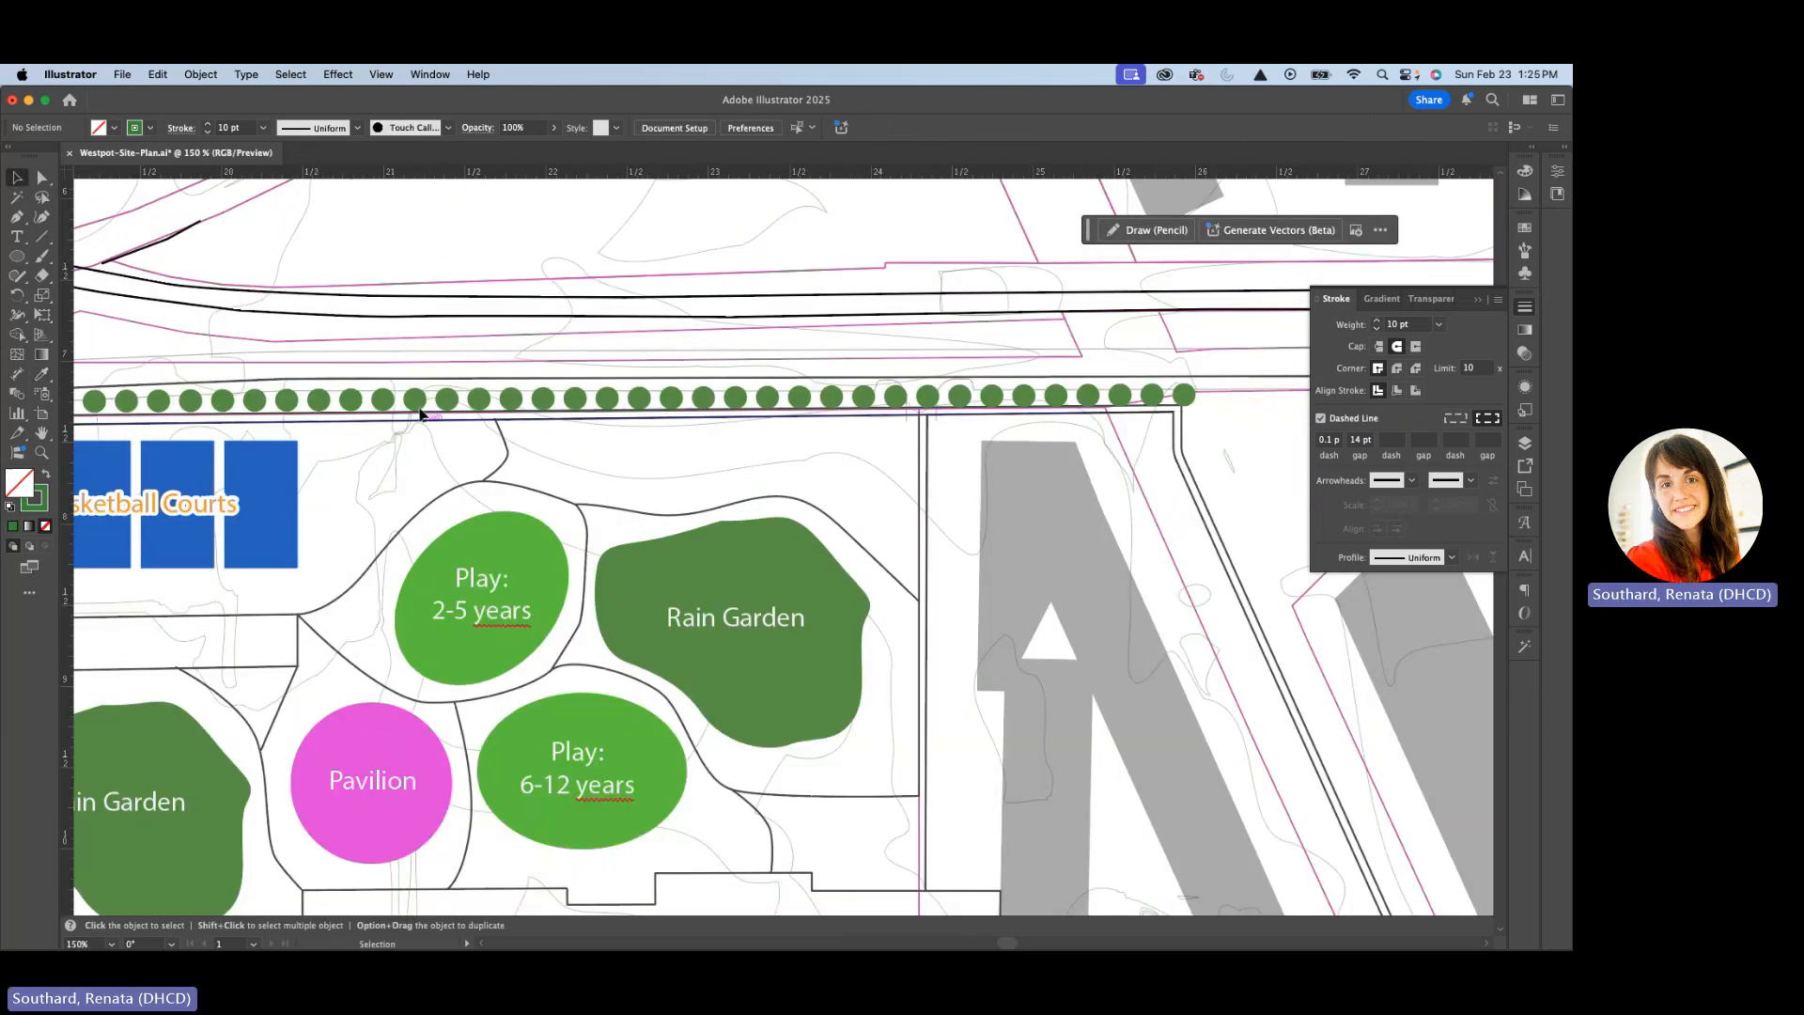
scroll(420, 406, down, 2)
Duplicate the dotted green row just to its south, centring the copy at about X 21.85 in, Y 7.44 in.
click(420, 404)
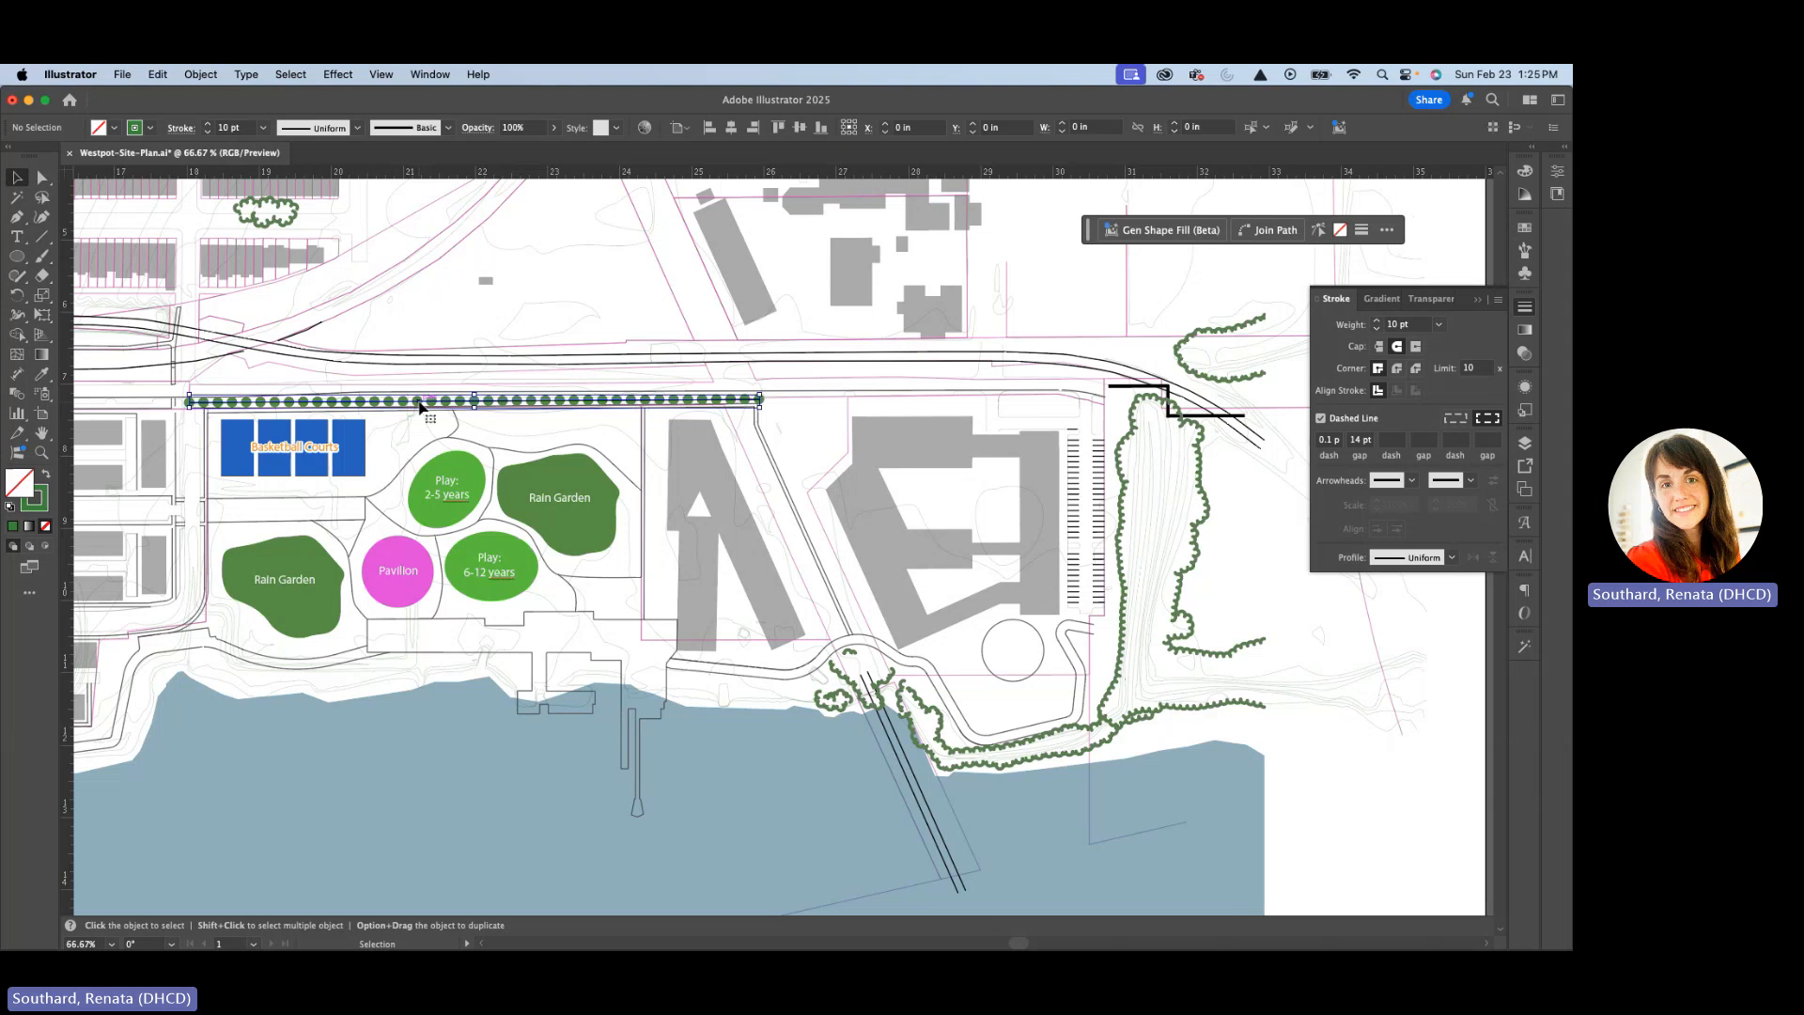
drag(420, 404, 372, 423)
scroll(367, 416, up, 3)
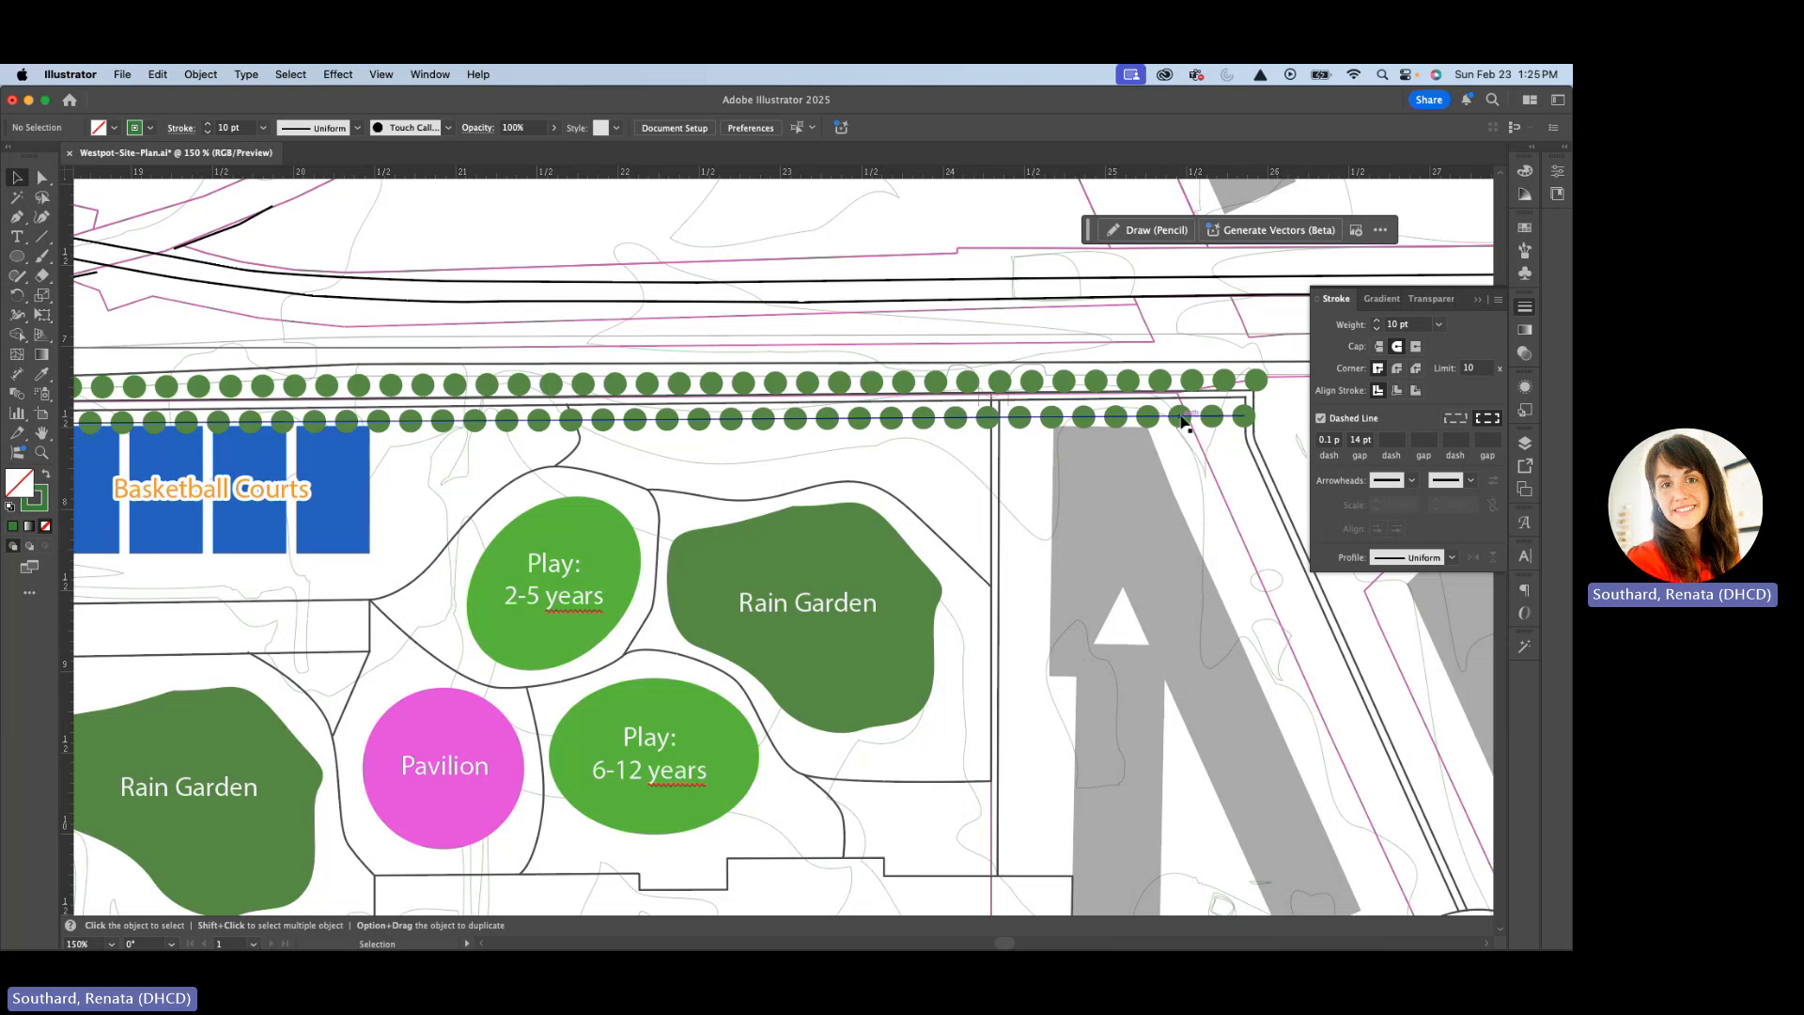
drag(1180, 420, 1173, 420)
scroll(515, 498, down, 3)
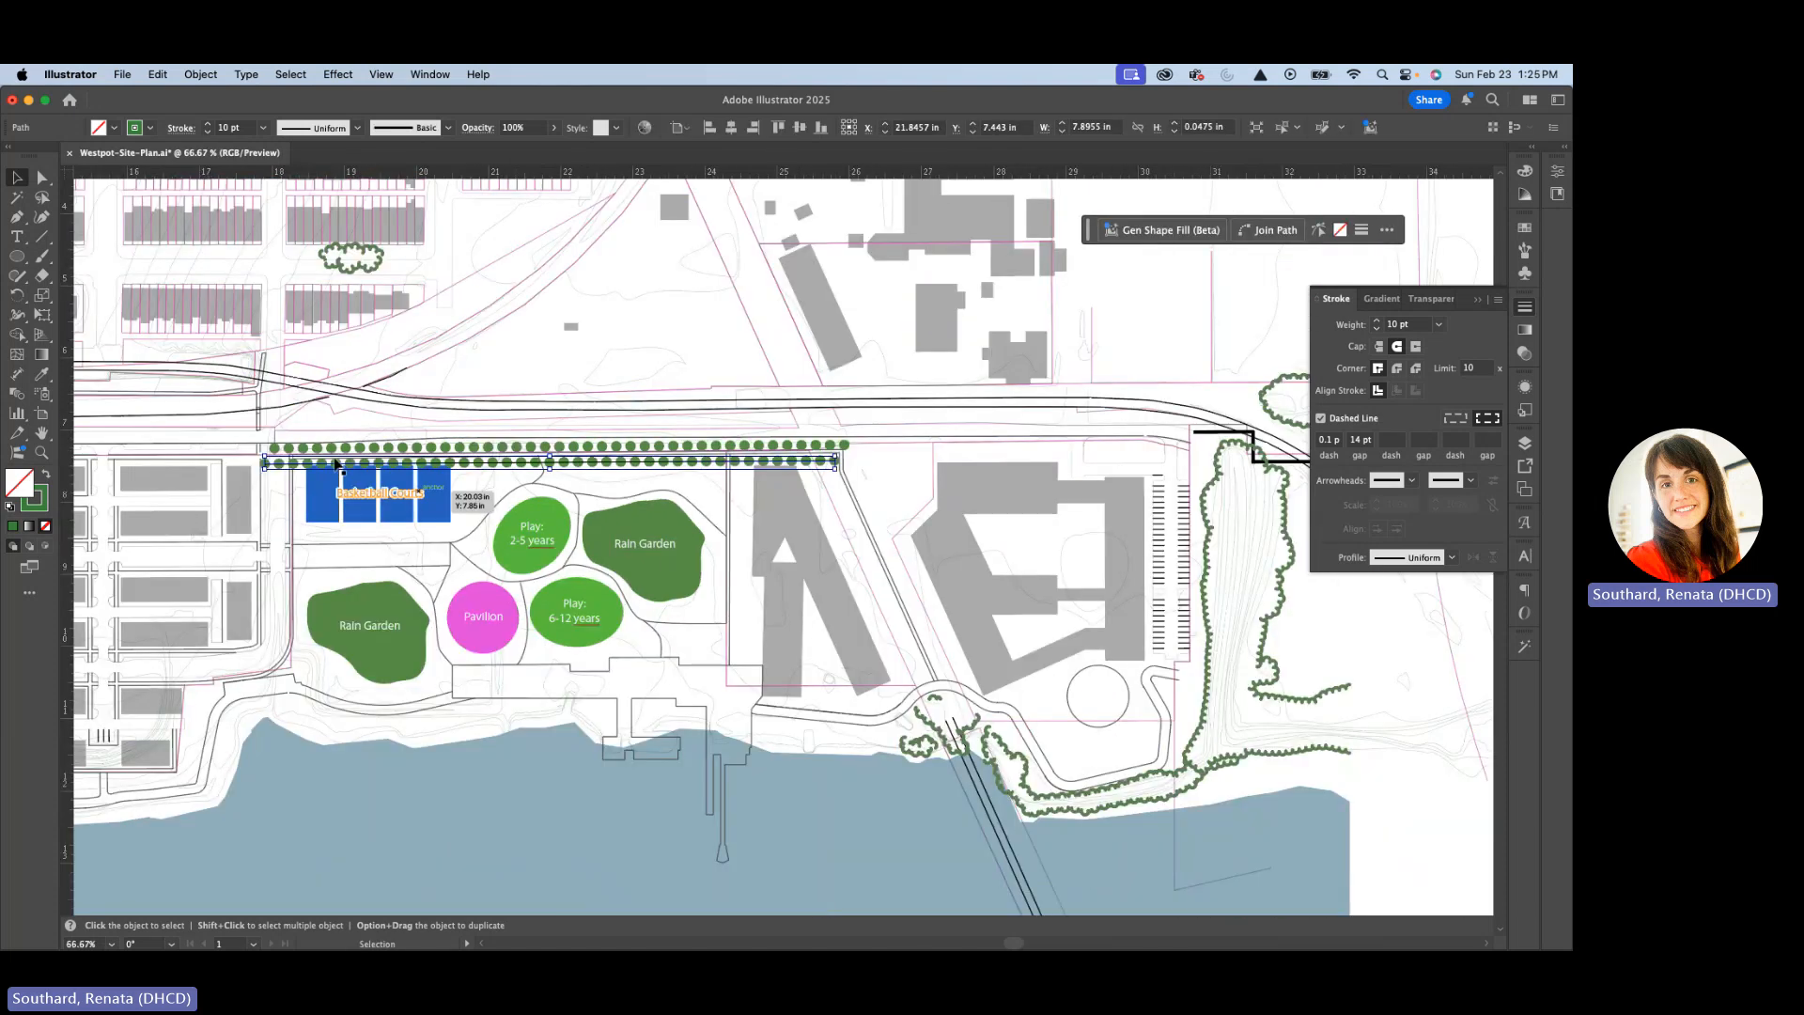
Move the west end anchors of both dotted rows east so they line up at about X 18.17 in.
scroll(284, 448, up, 5)
key(a)
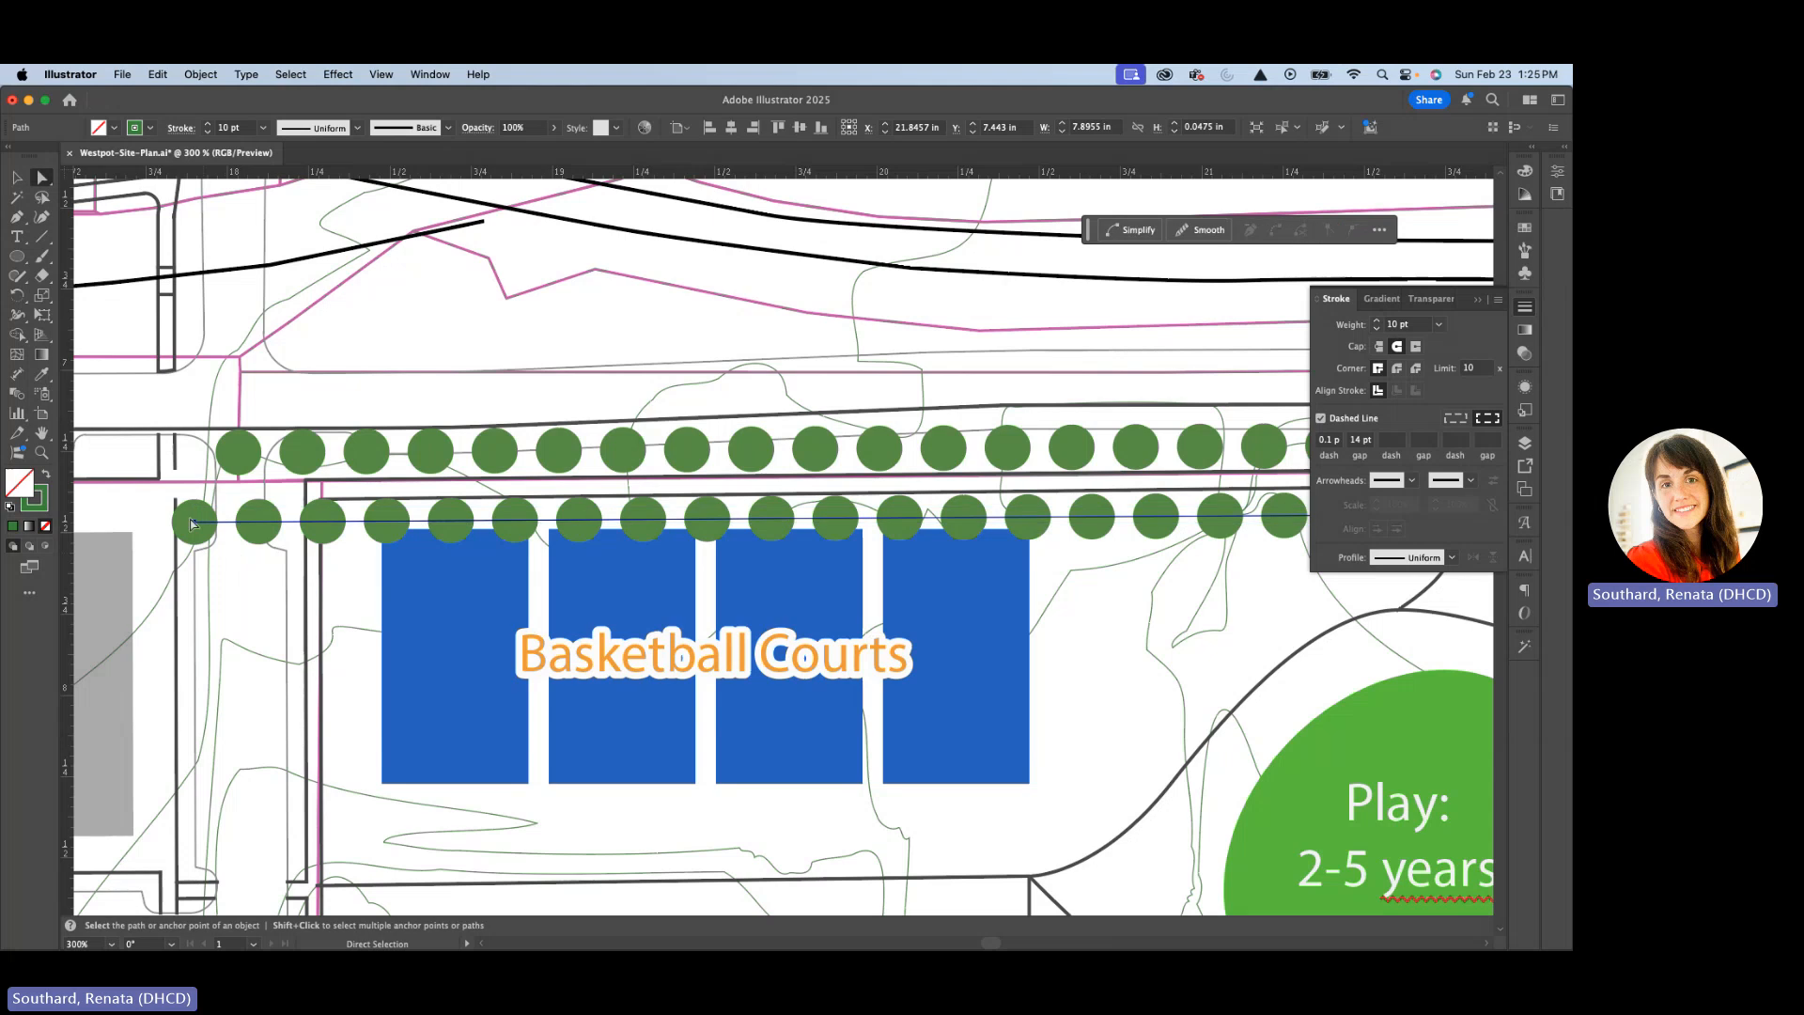
drag(192, 523, 285, 525)
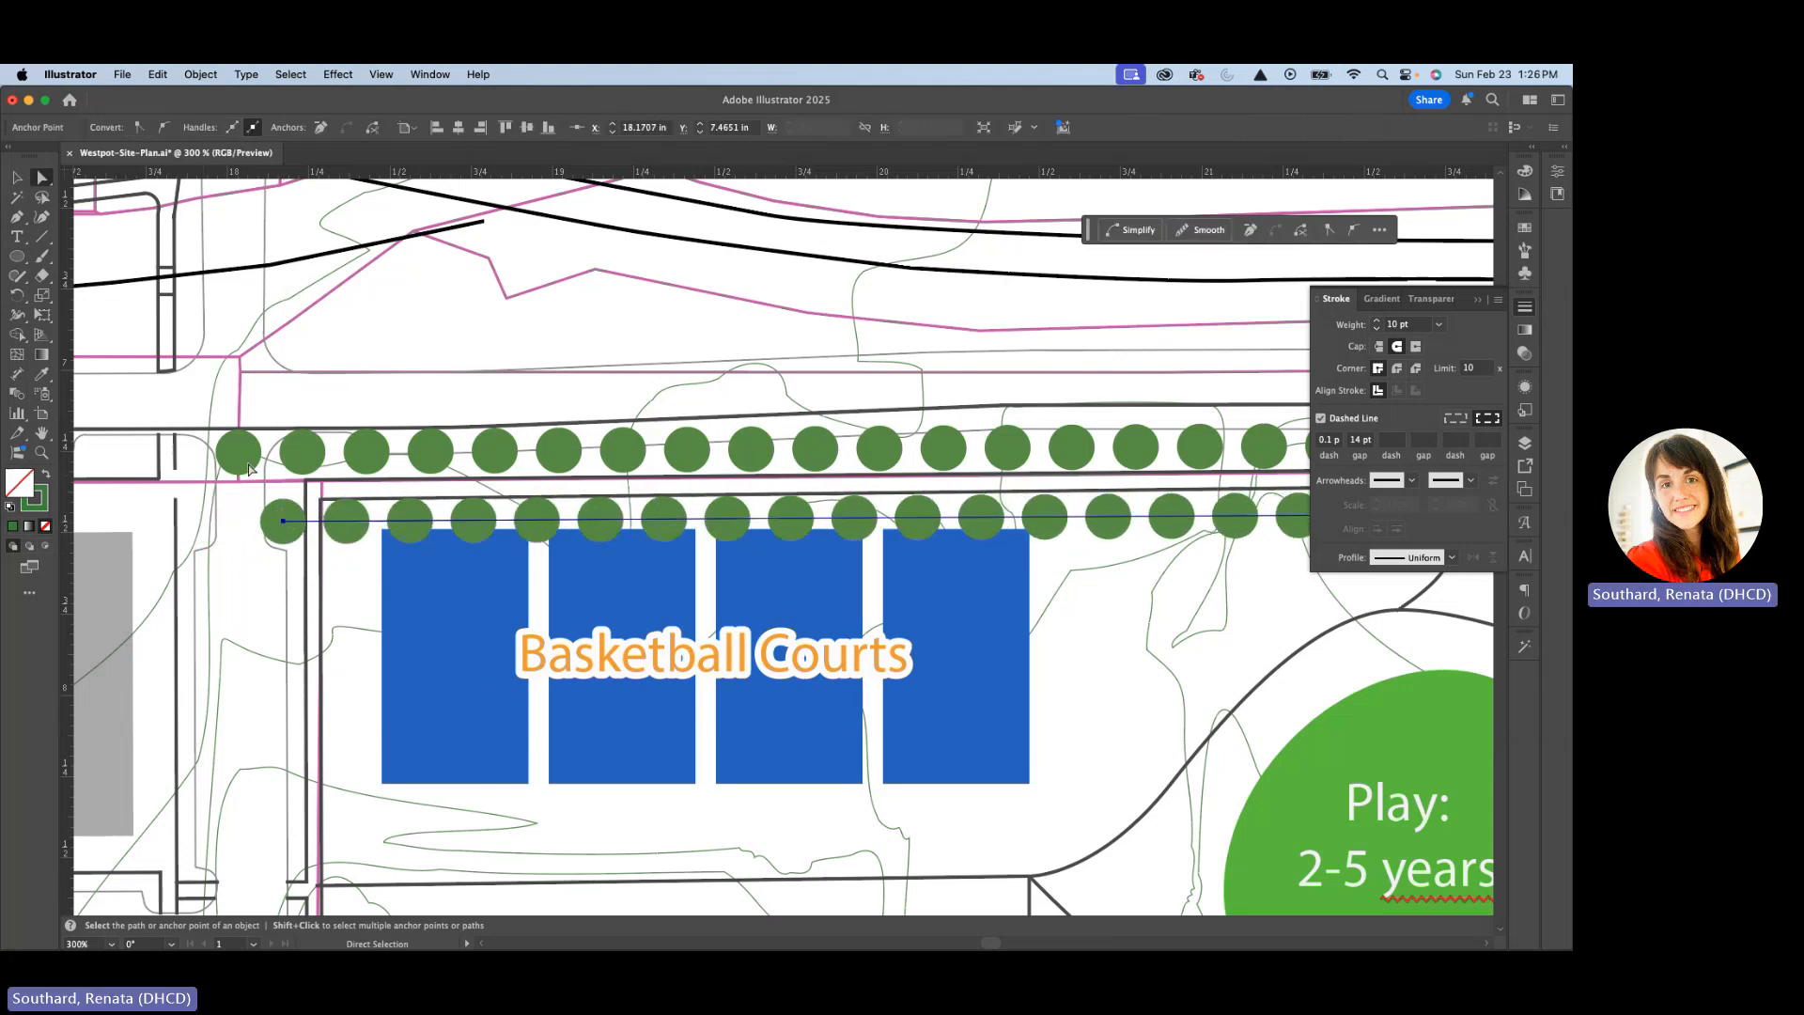
click(239, 454)
drag(239, 456, 283, 452)
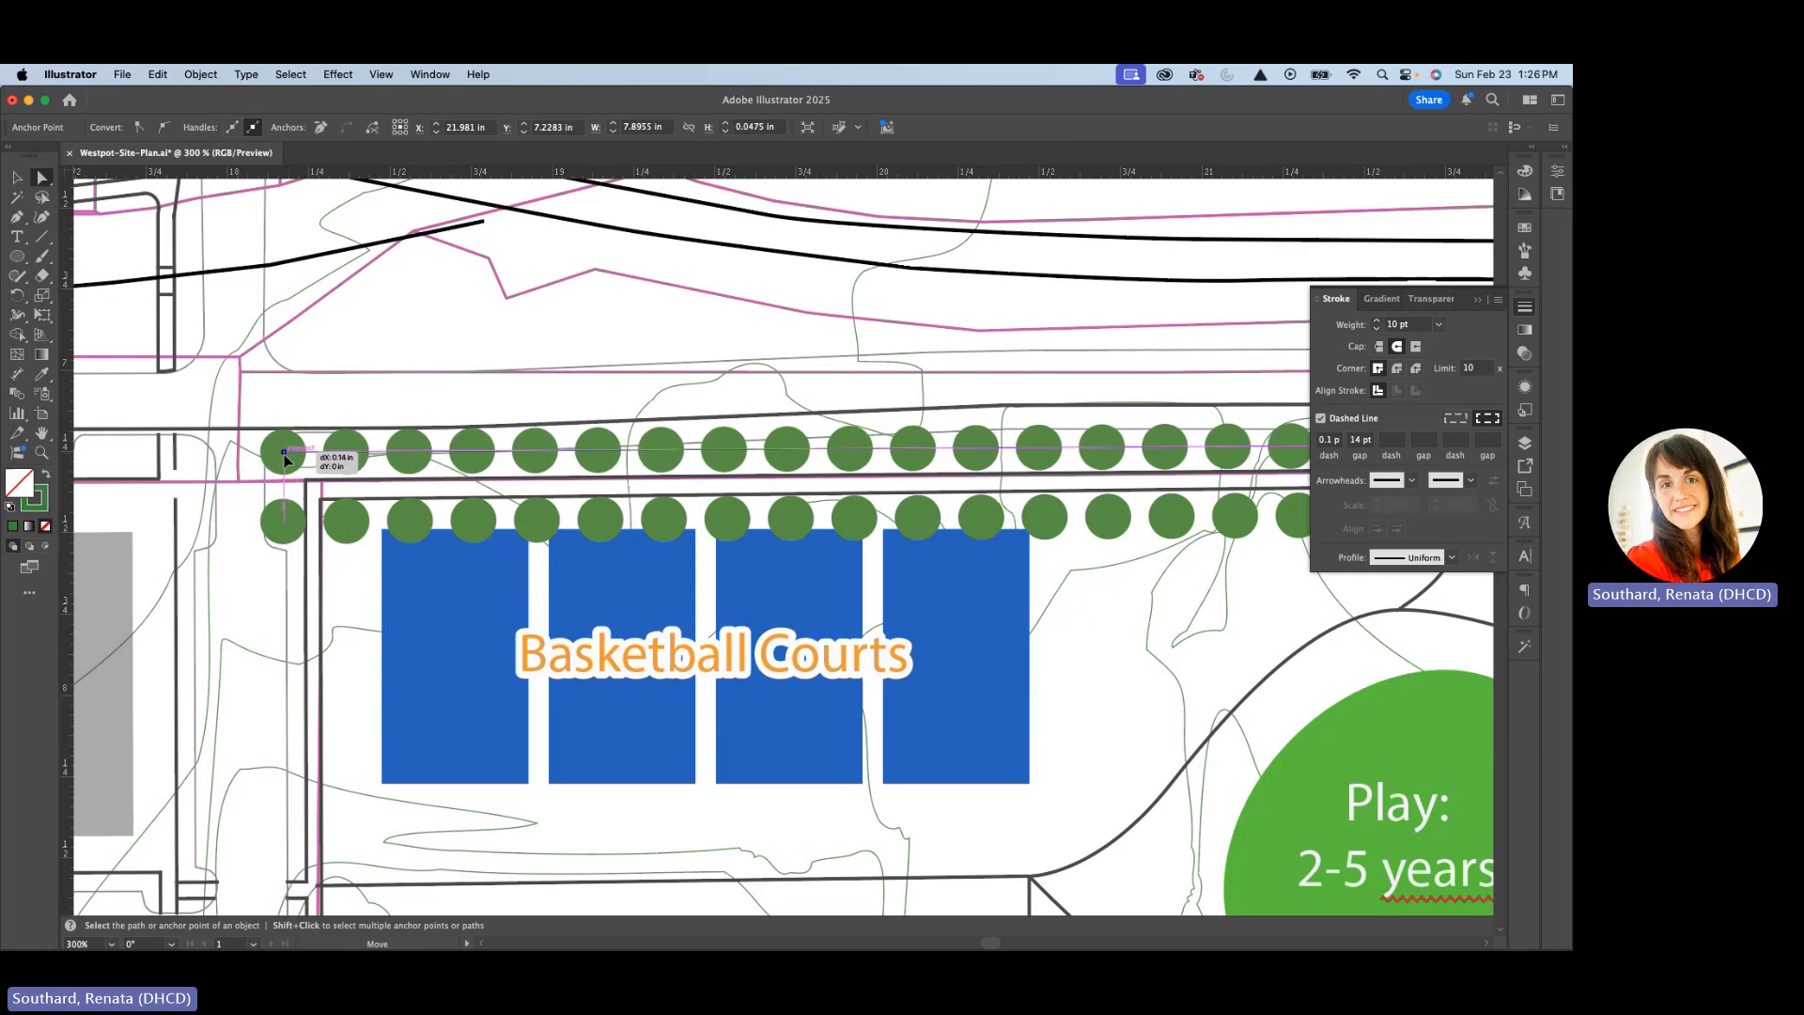
click(947, 512)
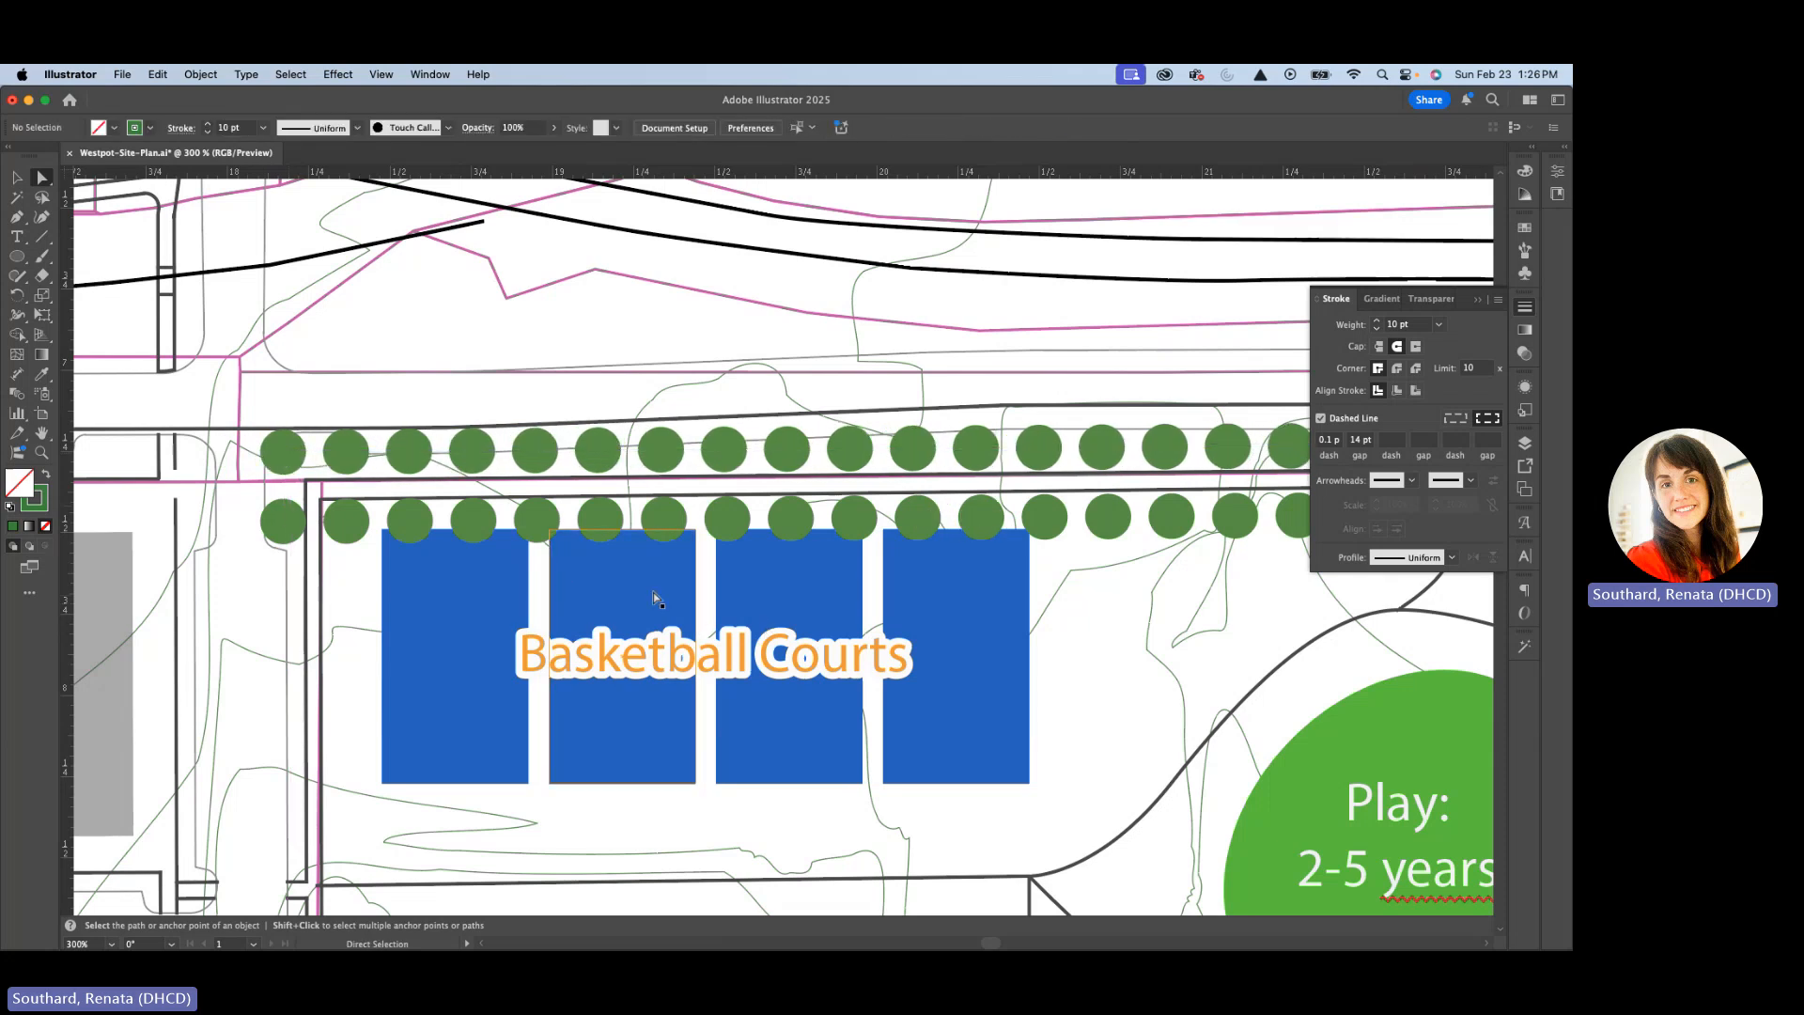
Move the Basketball Courts group slightly south to clear the lower dotted row, centring it at about X 19.44 in, Y 8.01 in.
key(m)
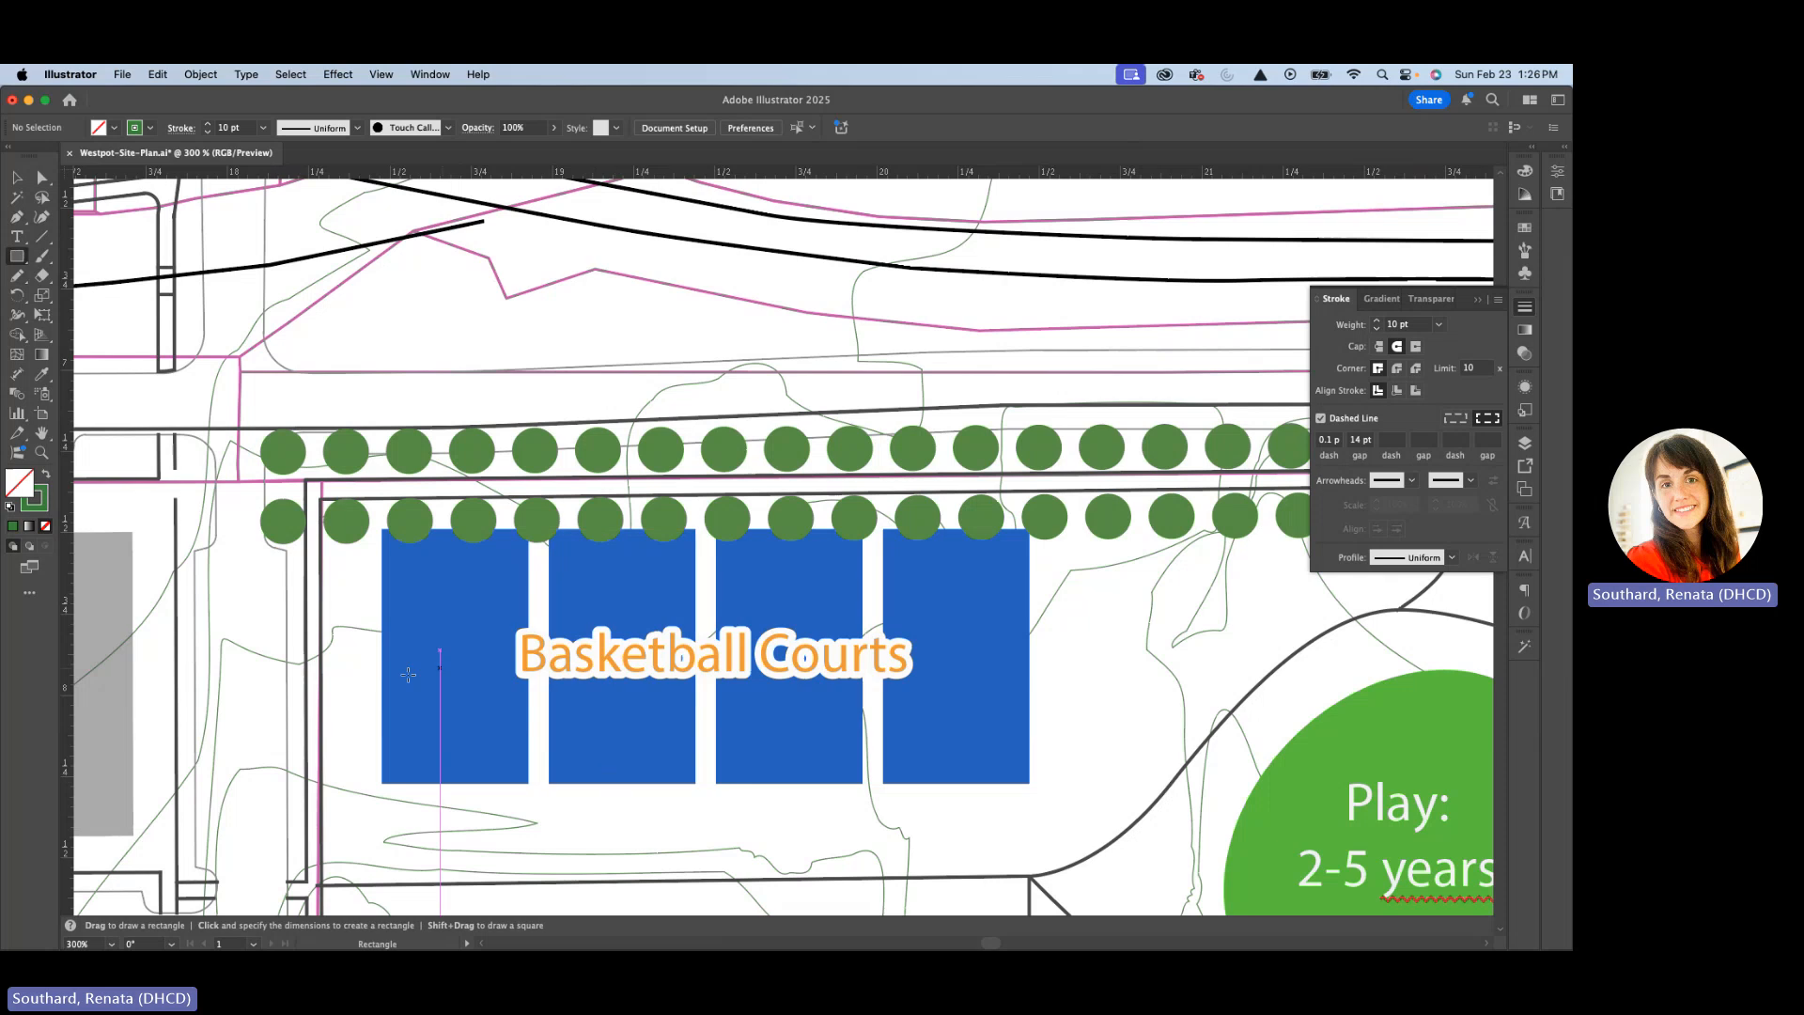
key(v)
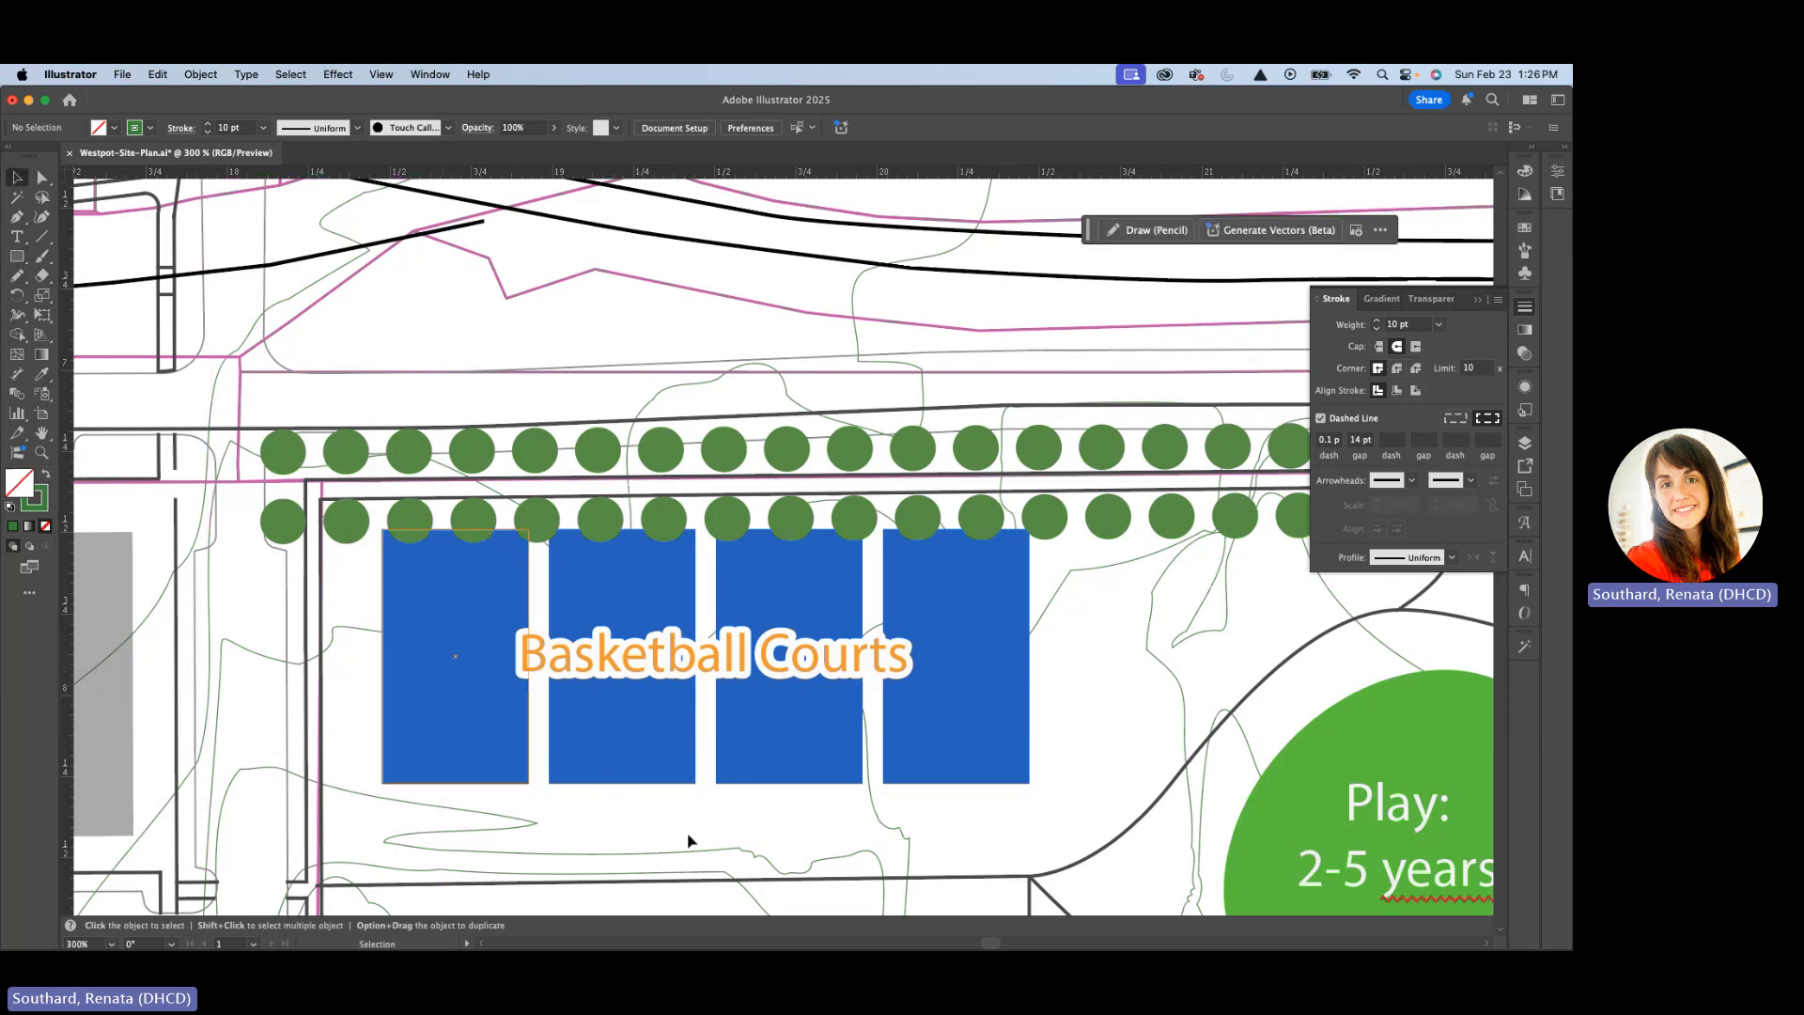
drag(675, 724, 643, 774)
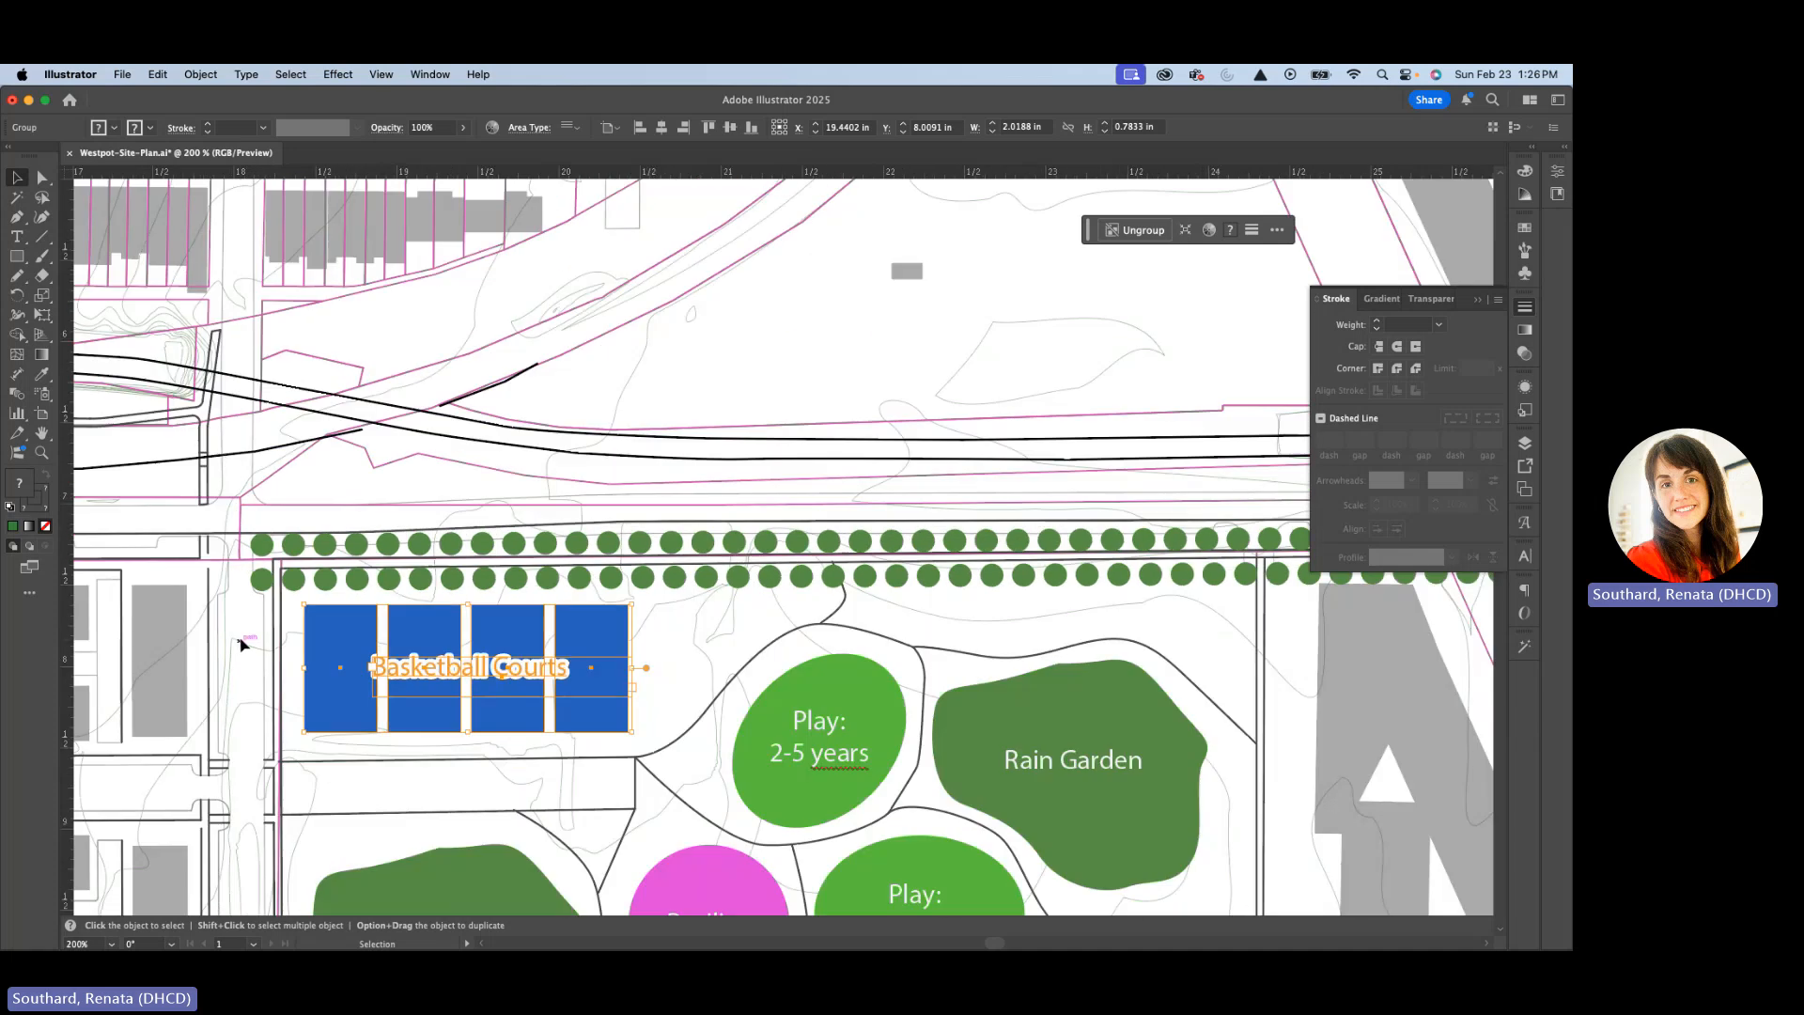
Save the site plan document.
scroll(242, 645, down, 2)
scroll(217, 239, down, 1)
scroll(217, 240, down, 1)
click(122, 75)
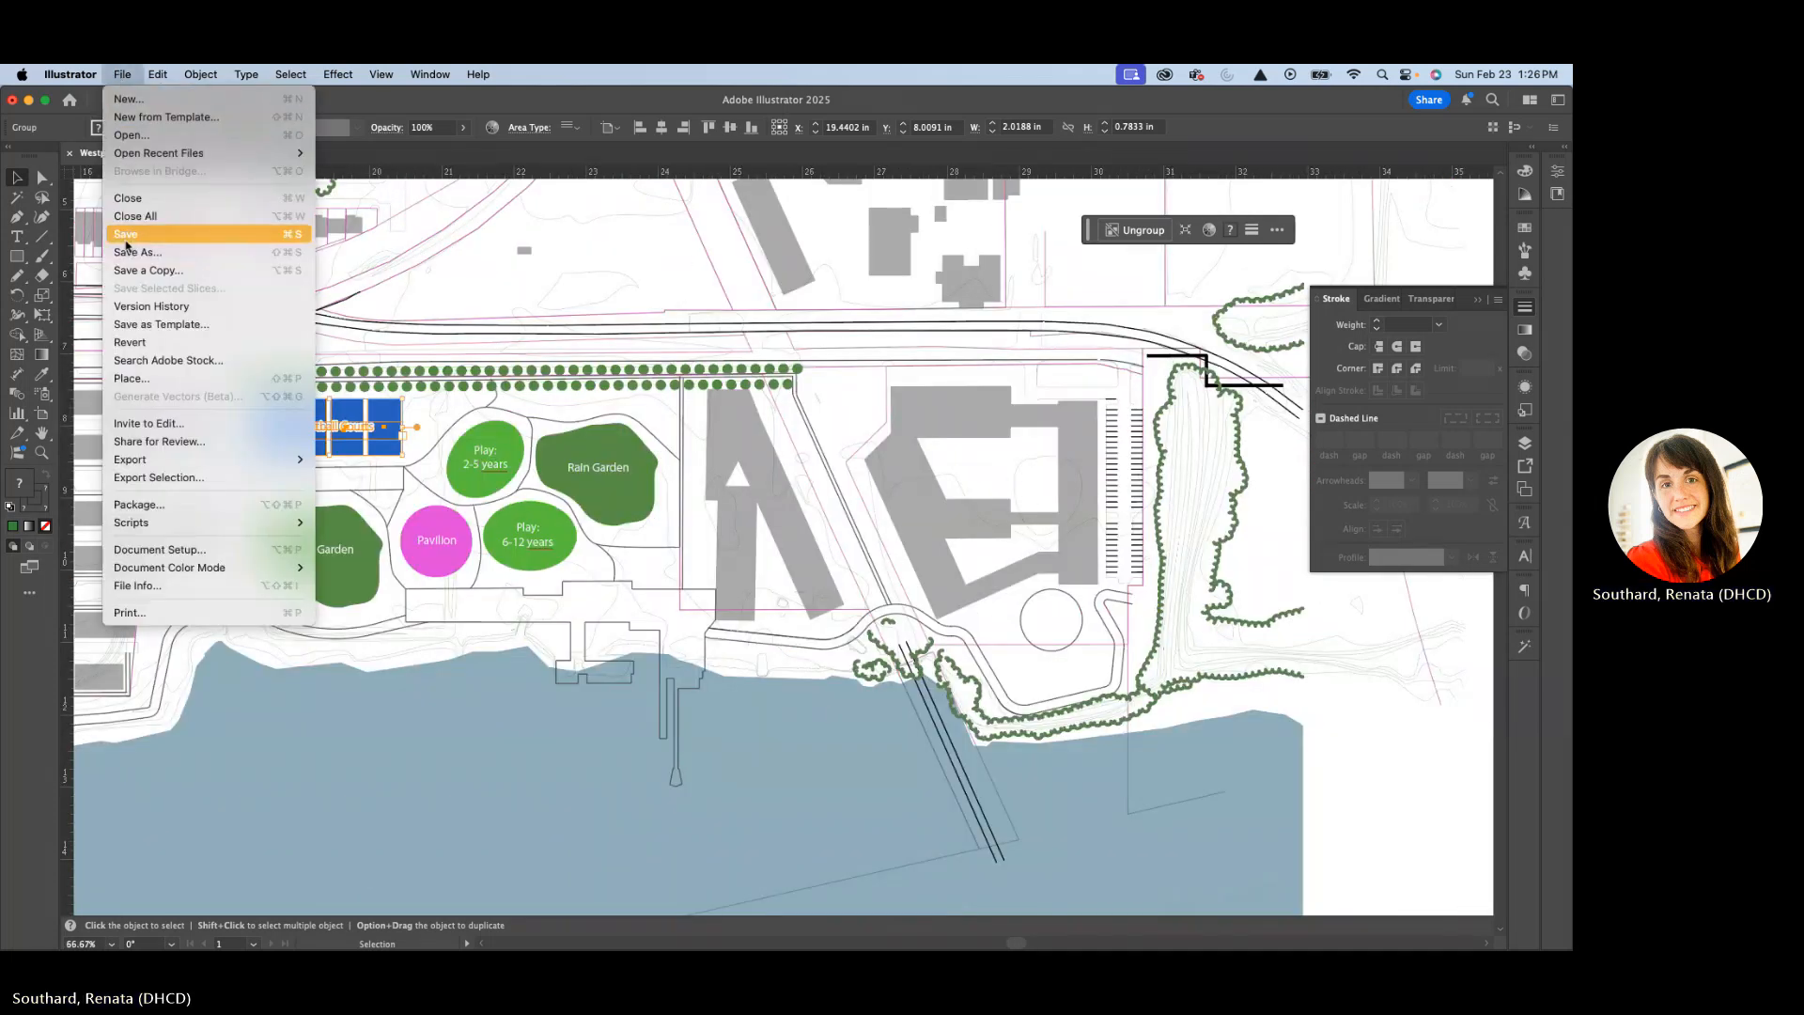
click(125, 237)
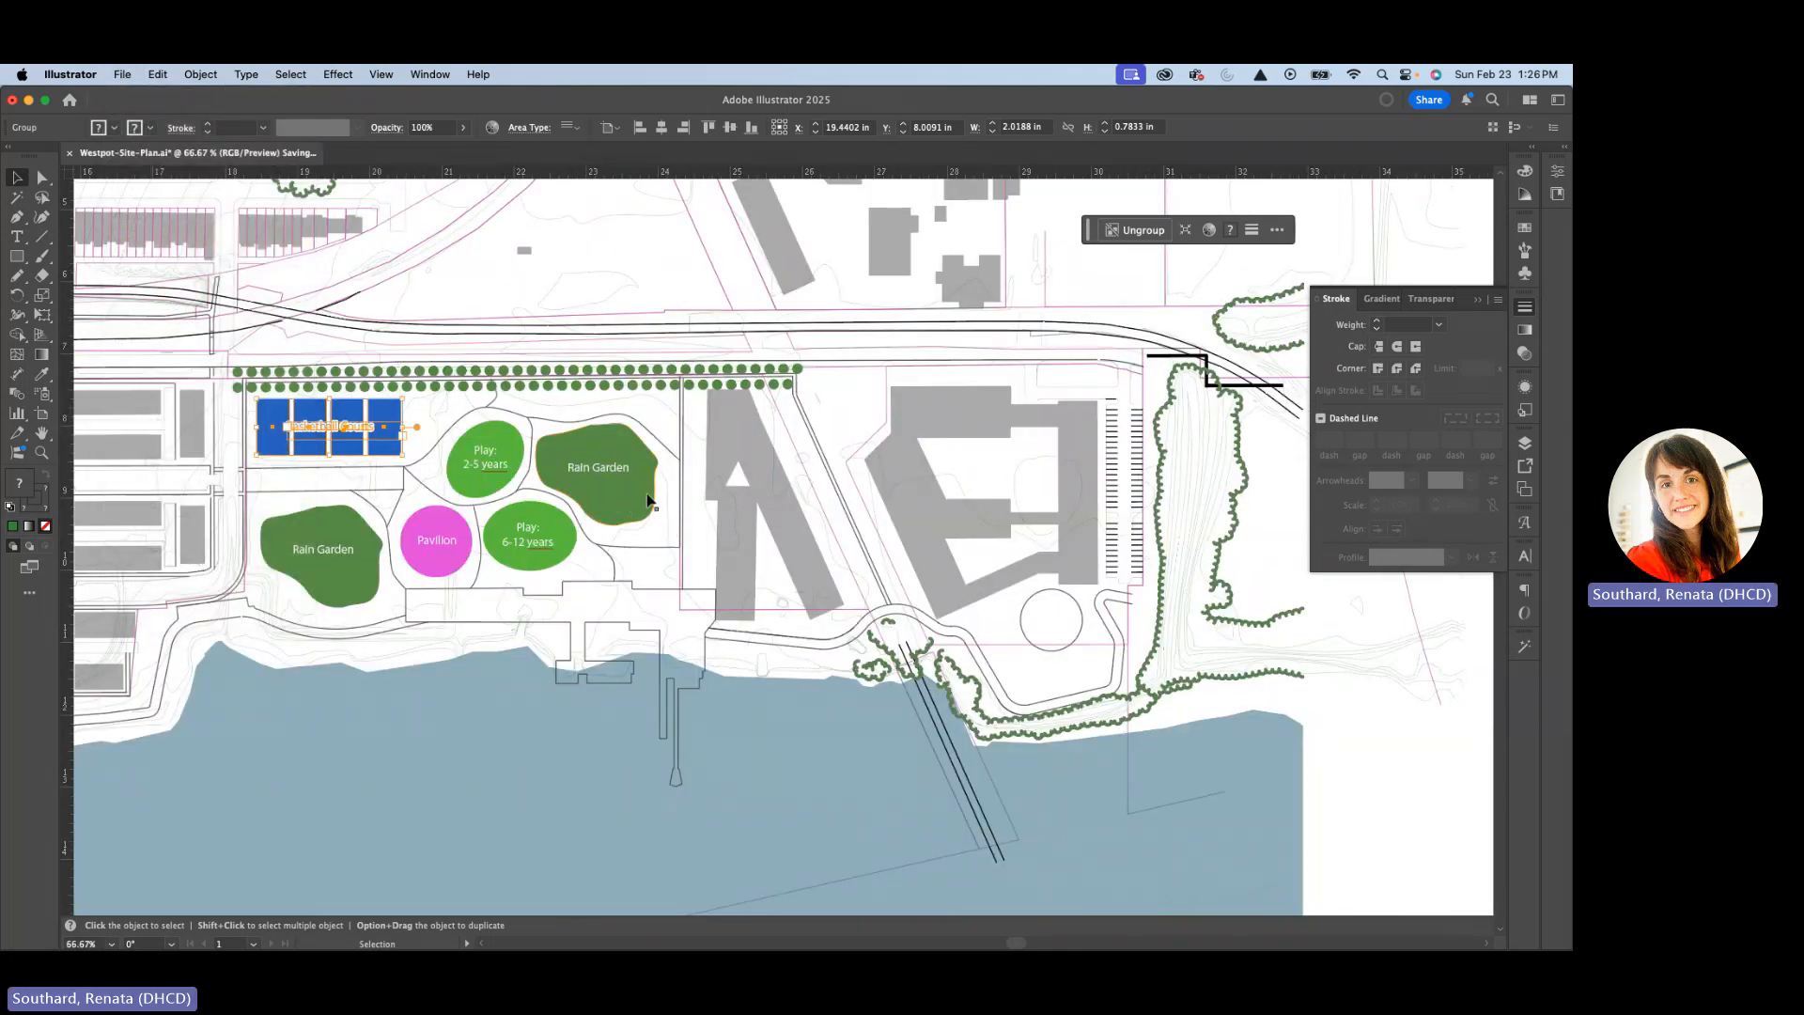
Export the site plan as Westpot-Site-Plan in Autodesk RealDWG (dwg) format to the Project-1 folder, up to the export options.
scroll(737, 515, down, 3)
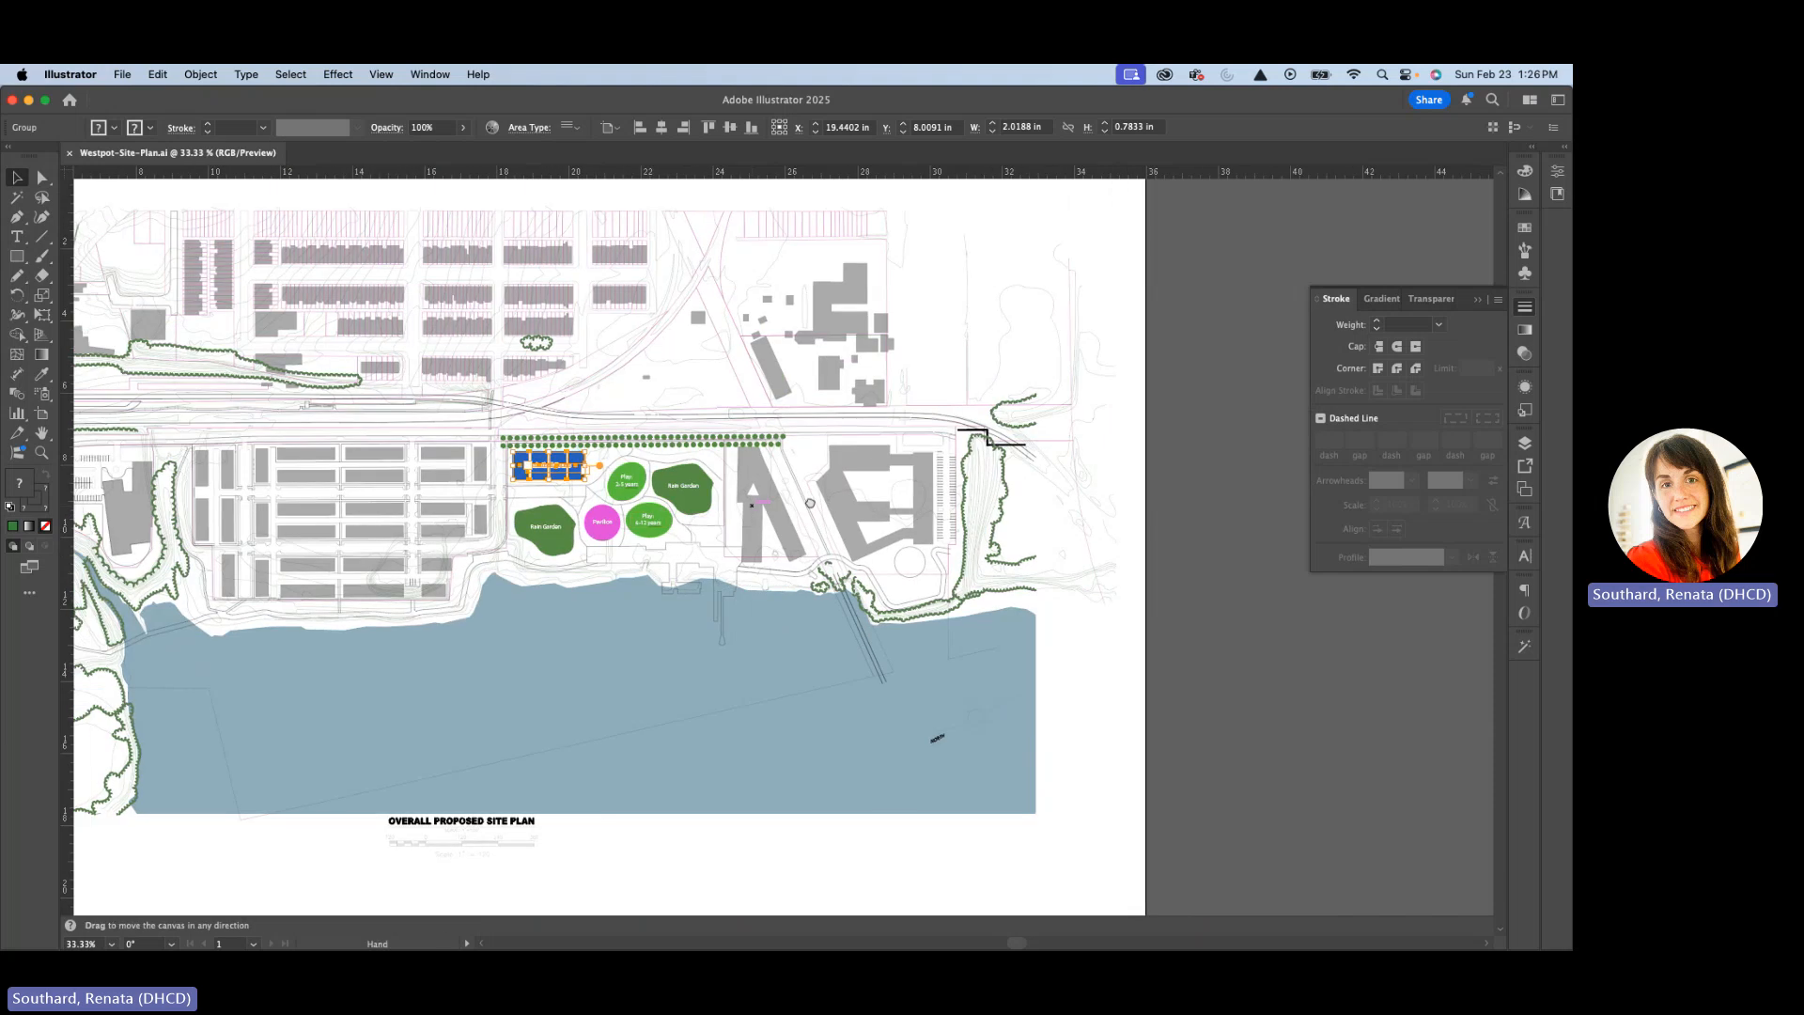
scroll(855, 470, up, 1)
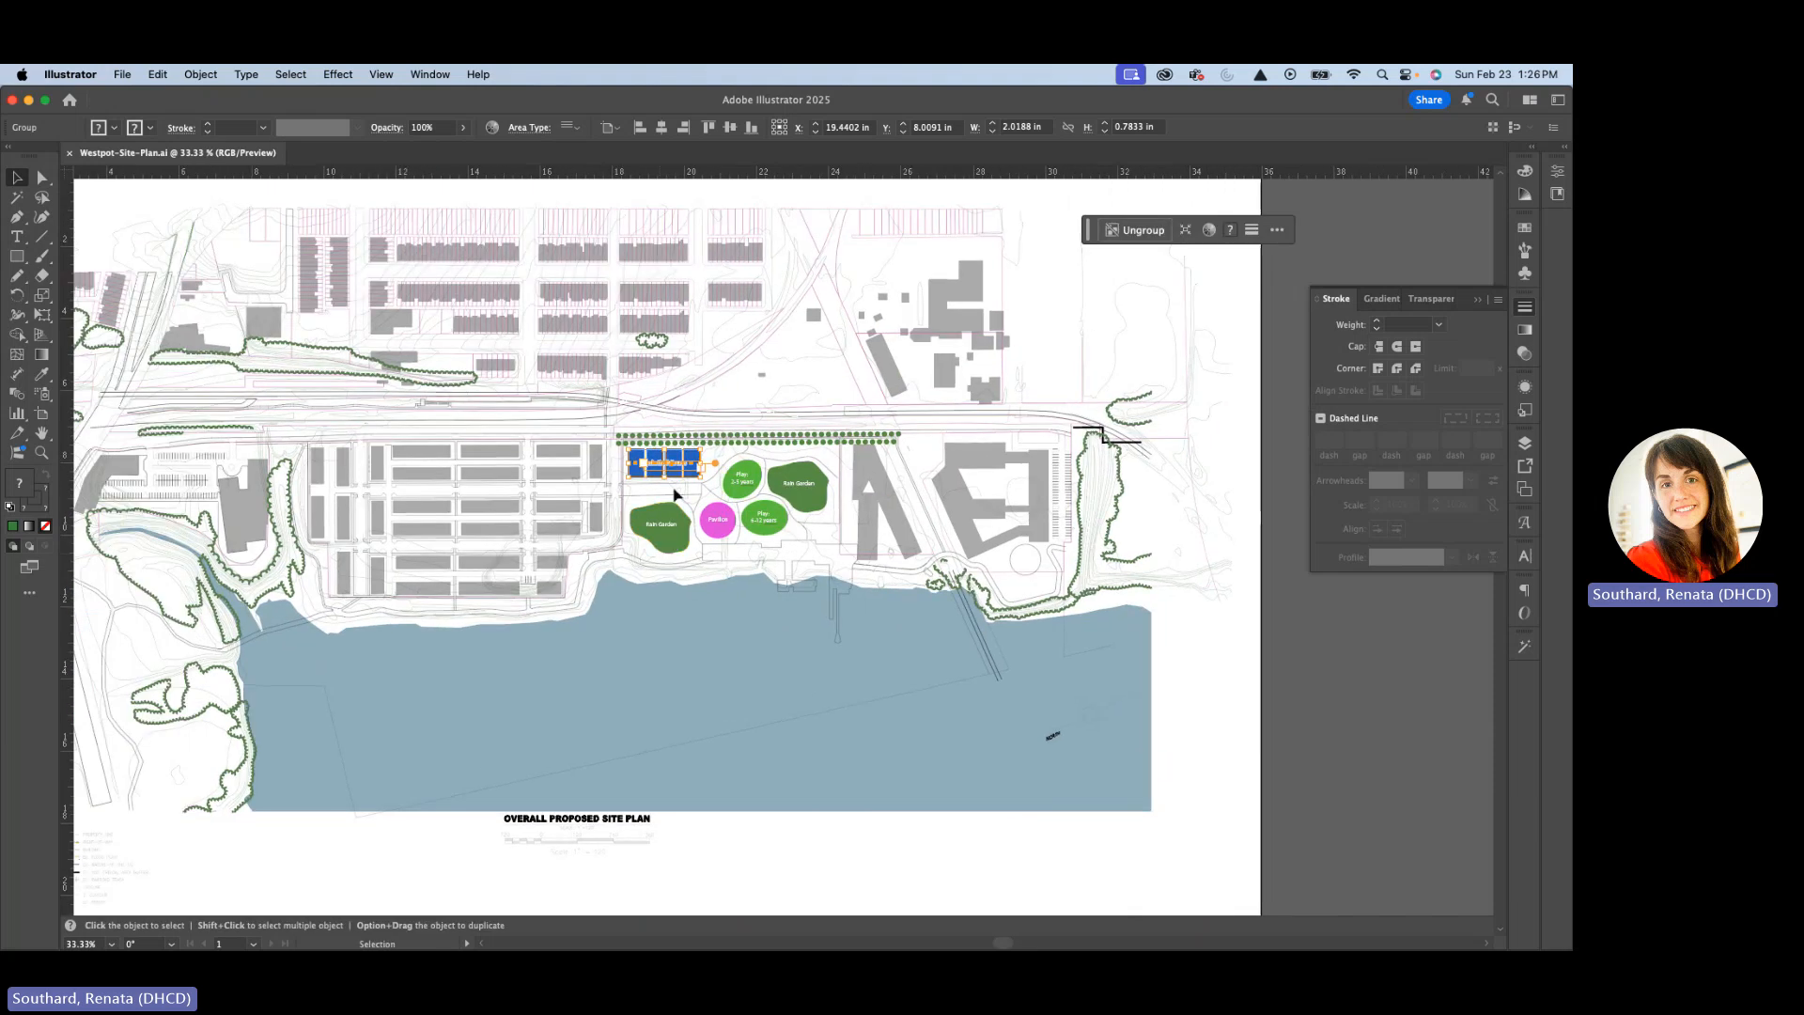
scroll(676, 484, up, 1)
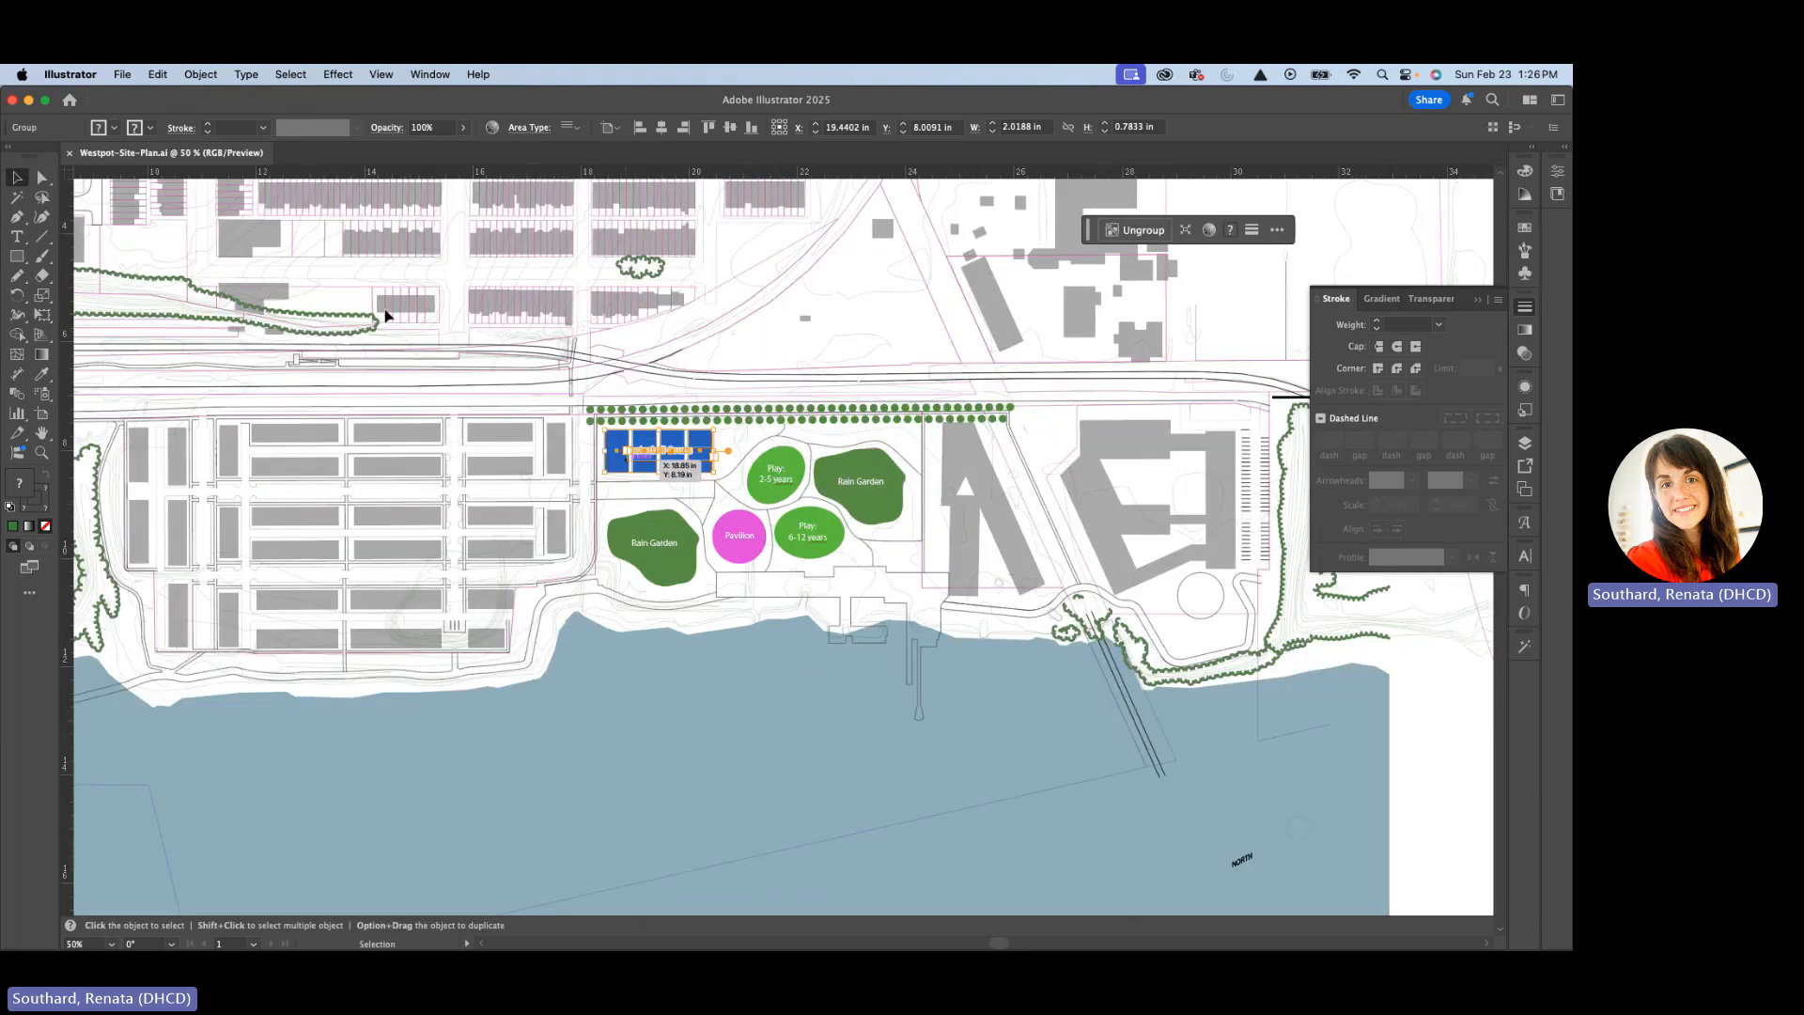
click(120, 75)
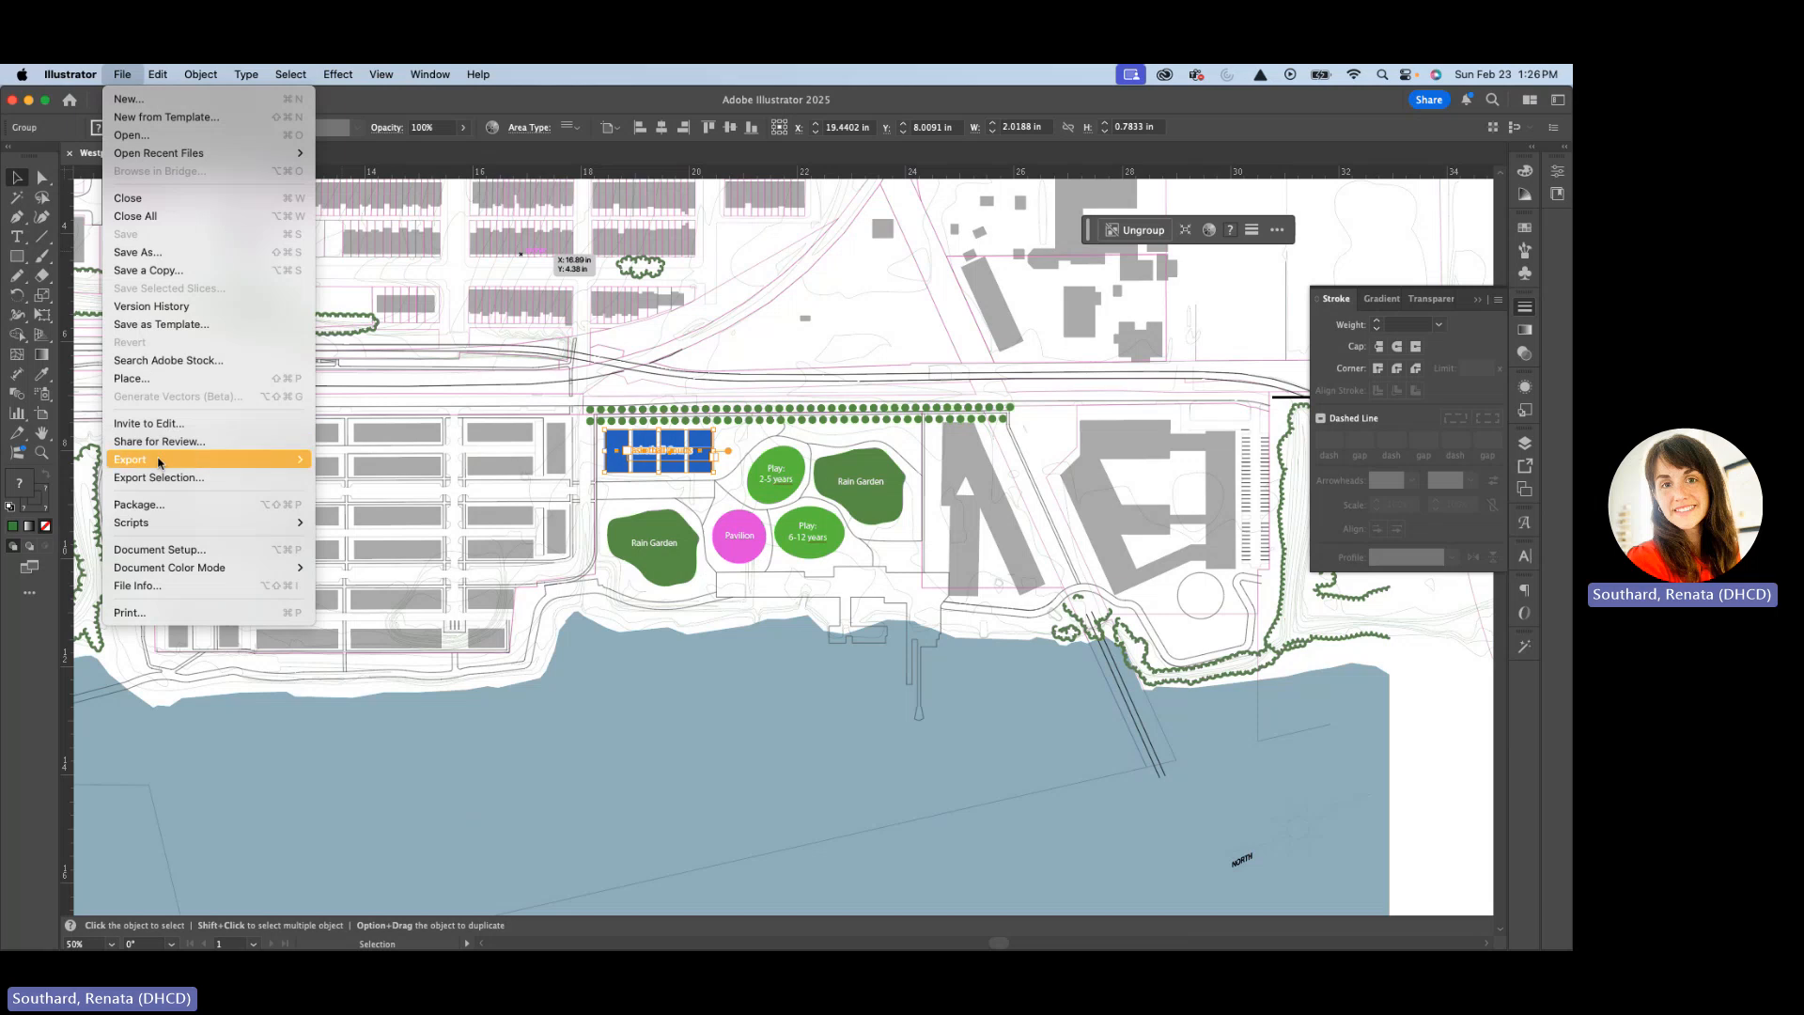
mouse_move(207, 459)
click(366, 478)
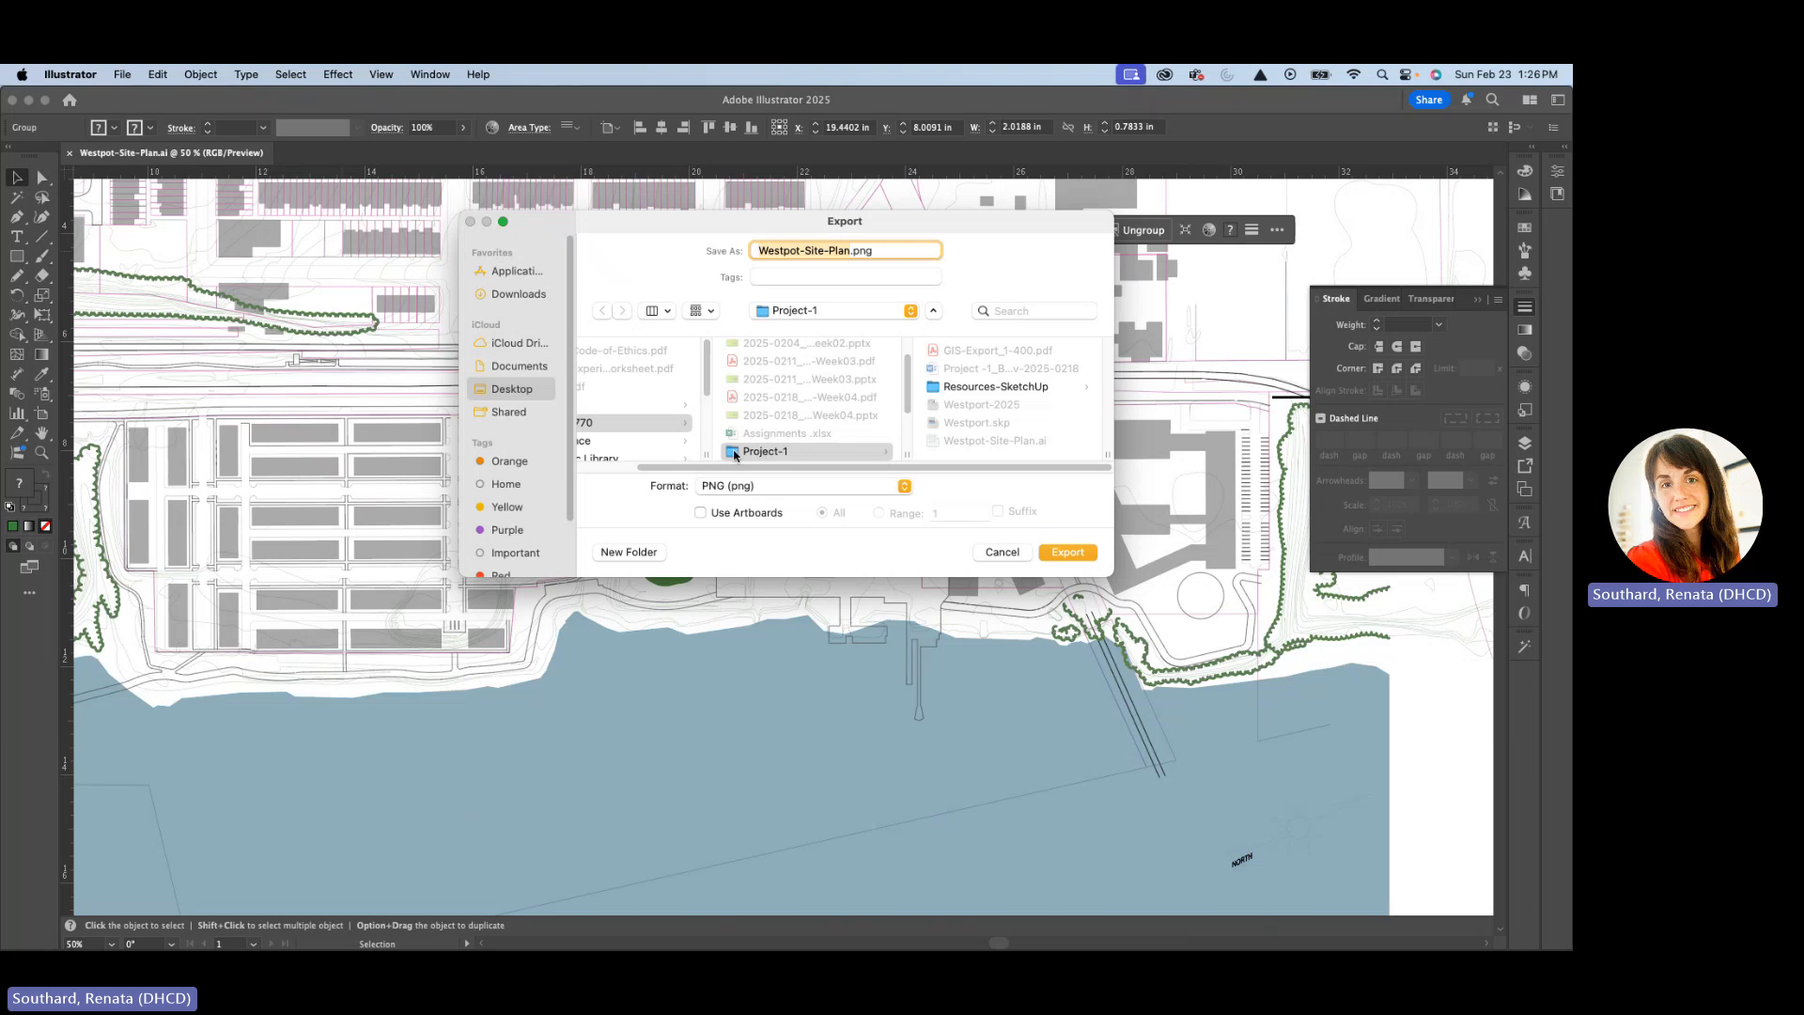
click(905, 487)
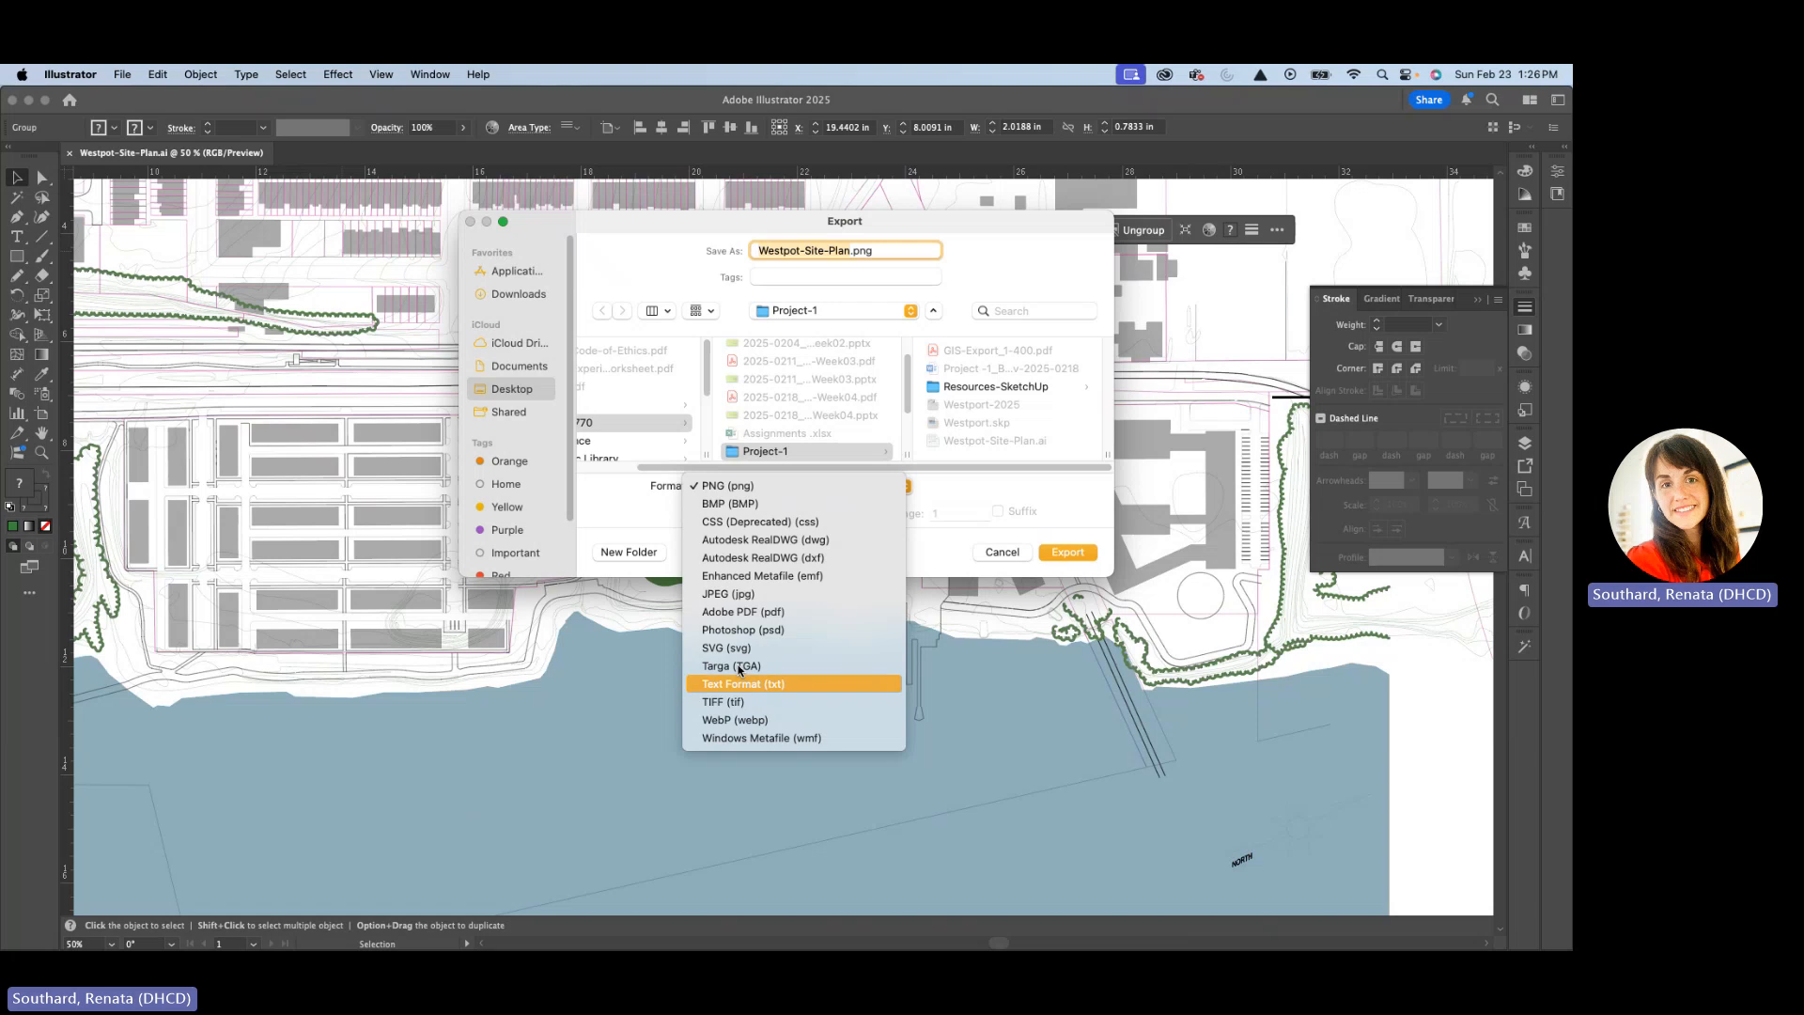
click(802, 541)
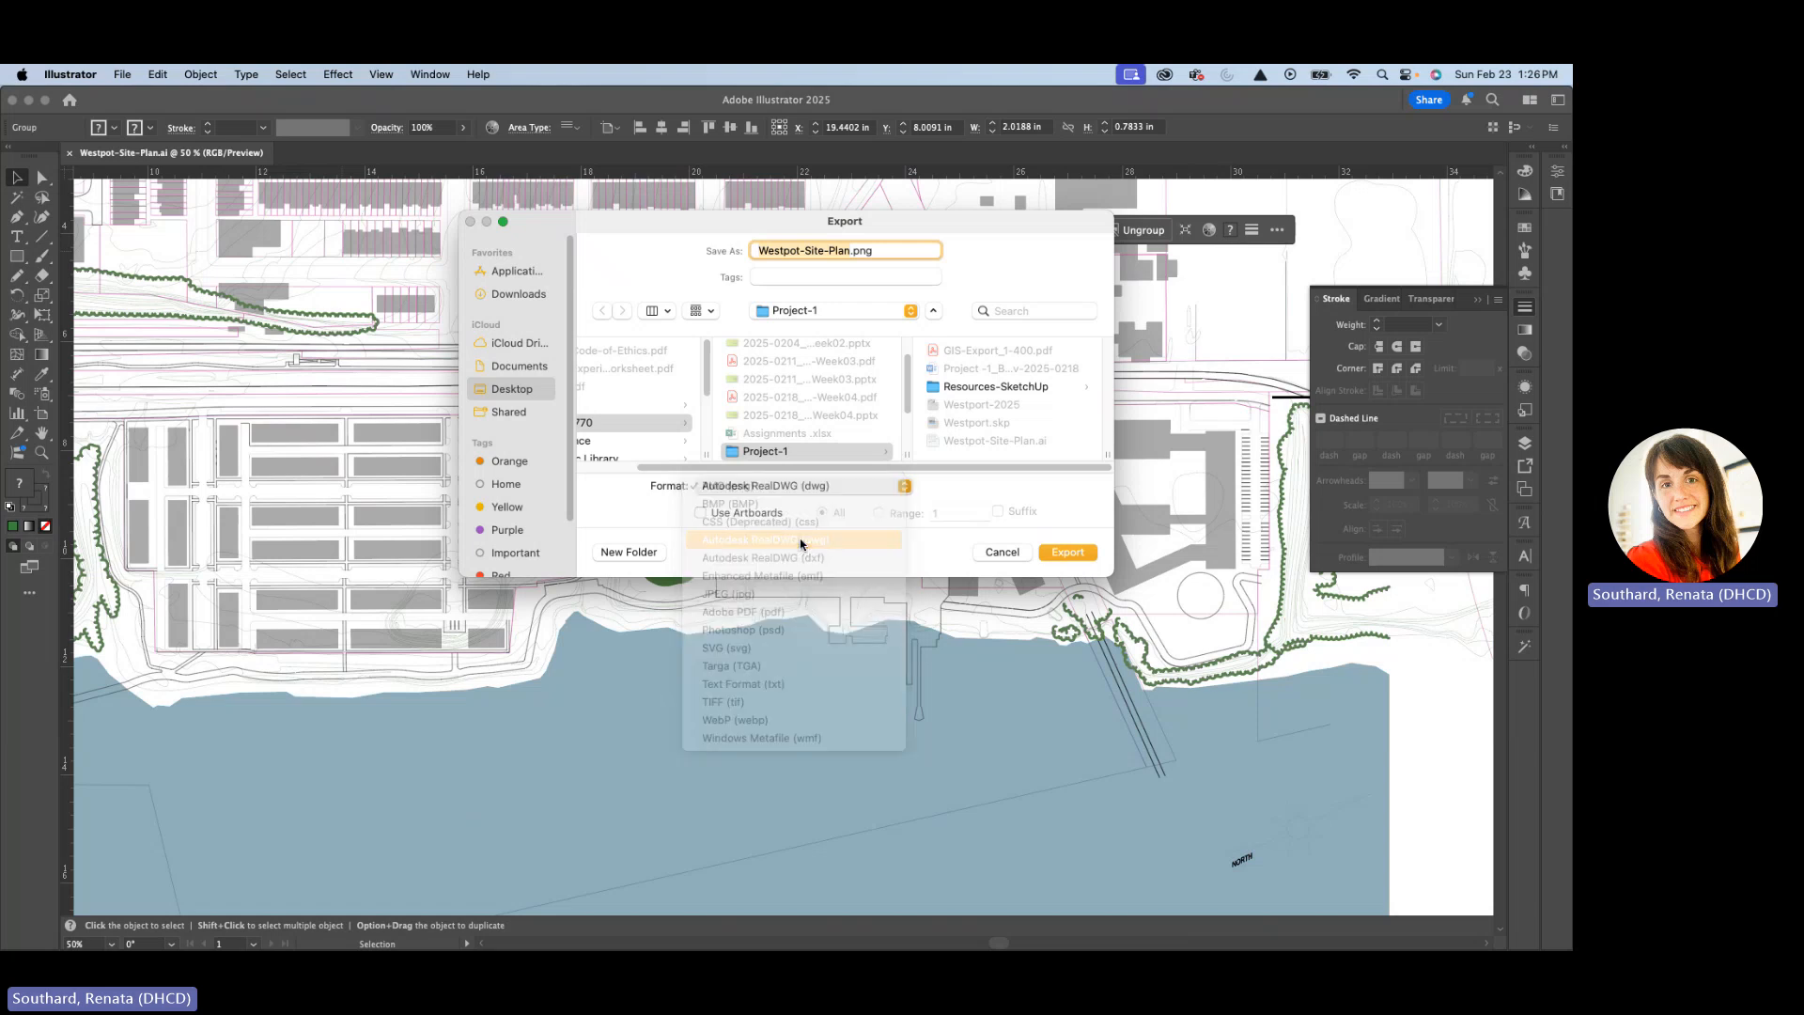
click(1067, 552)
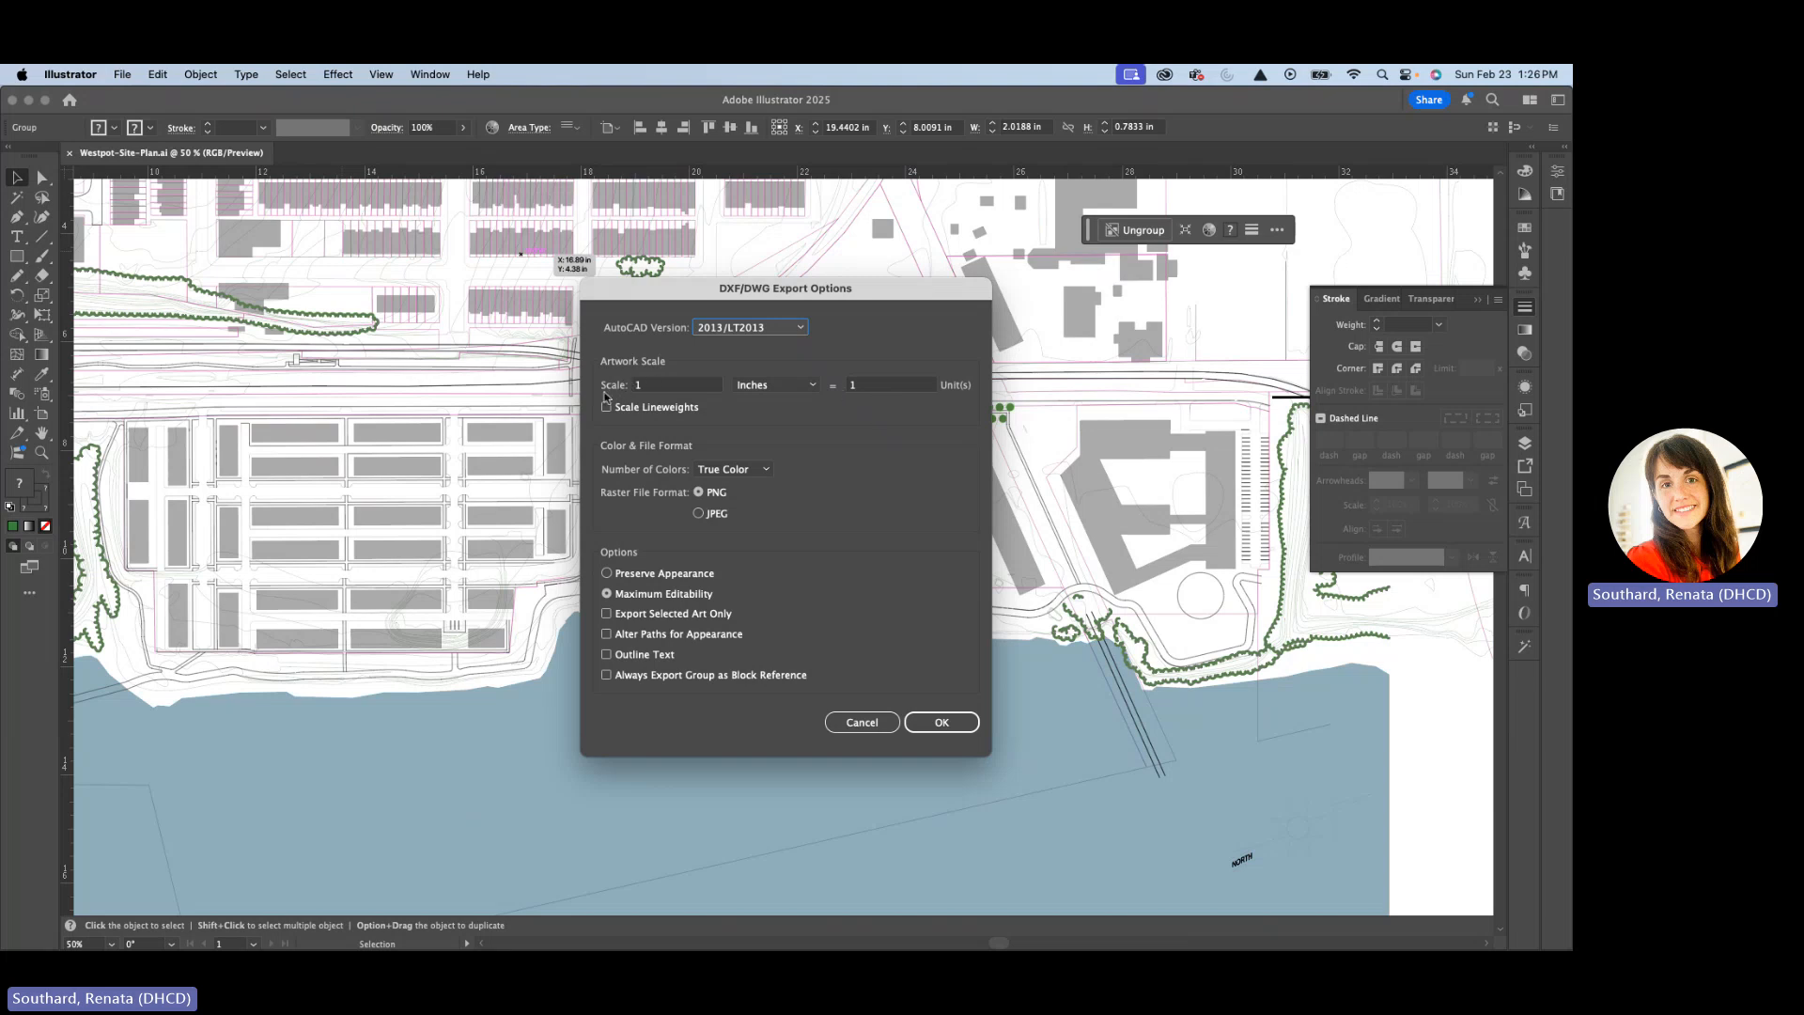
click(870, 388)
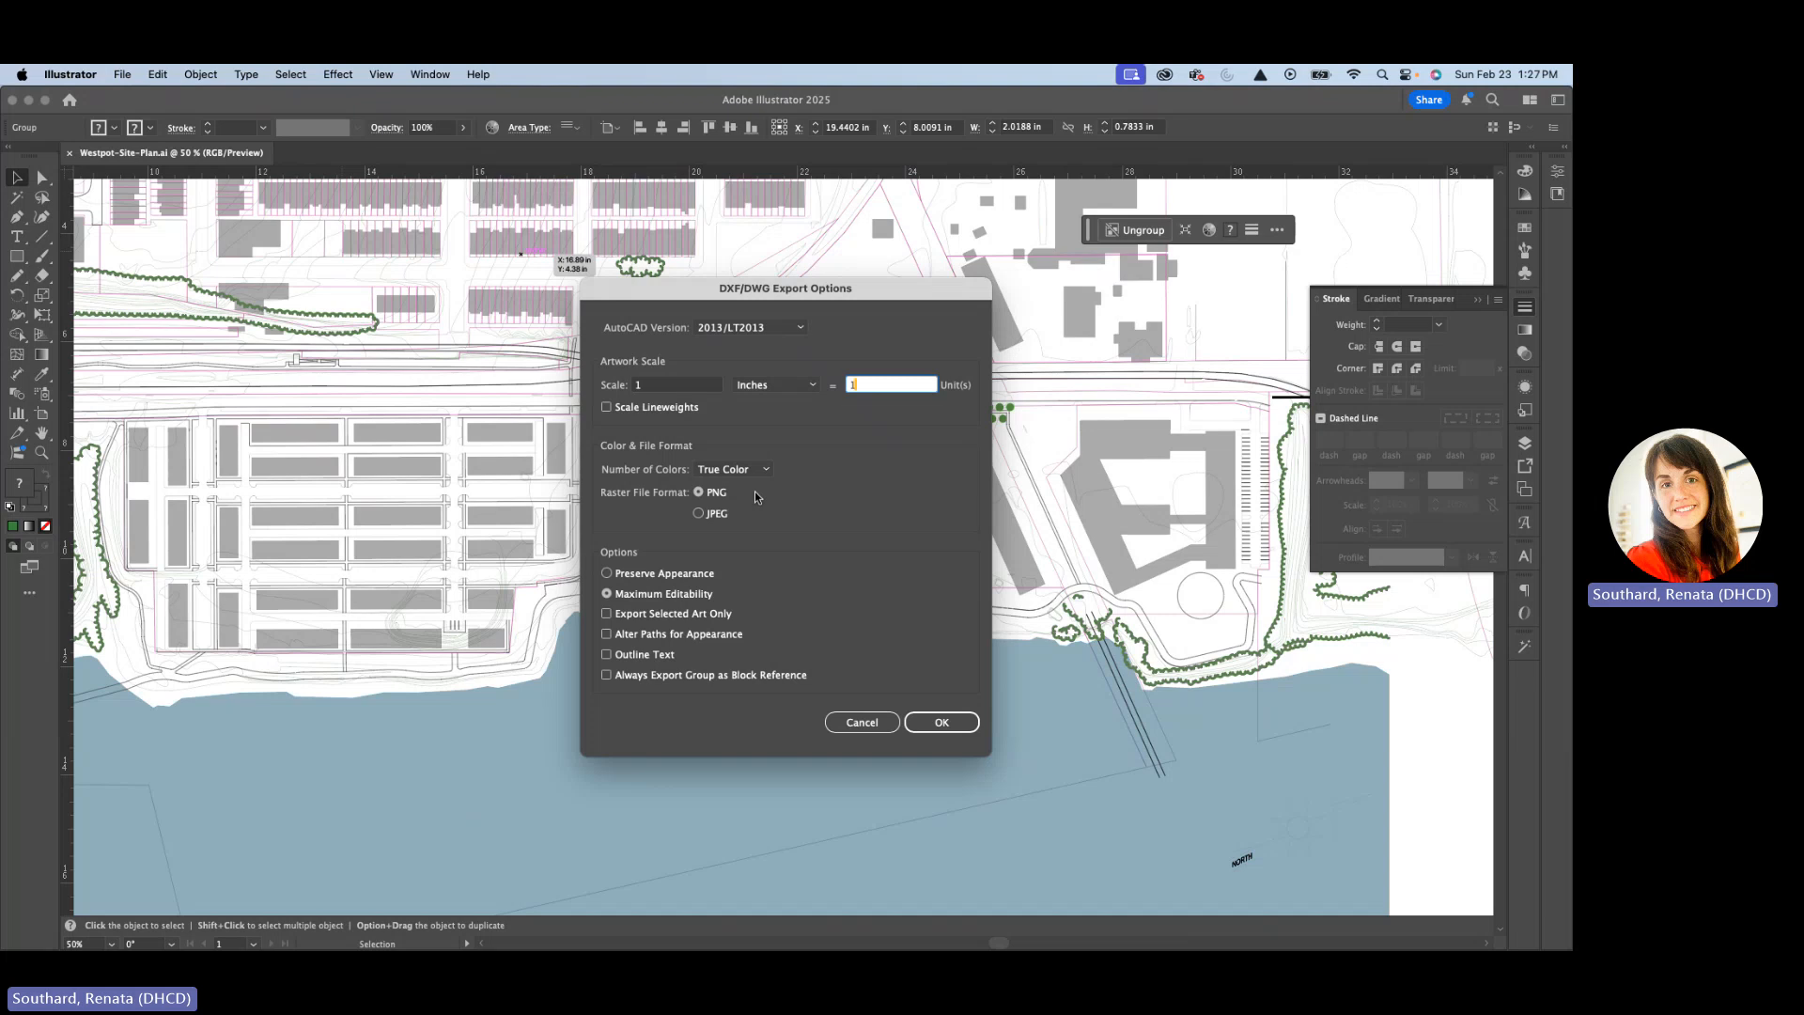
text(1440)
key(BackSpace)
key(BackSpace)
key(BackSpace)
key(BackSpace)
text(40)
Set the DWG artwork scale to 1 inch = 1 unit and complete the export.
drag(916, 385, 824, 380)
text(1)
click(940, 723)
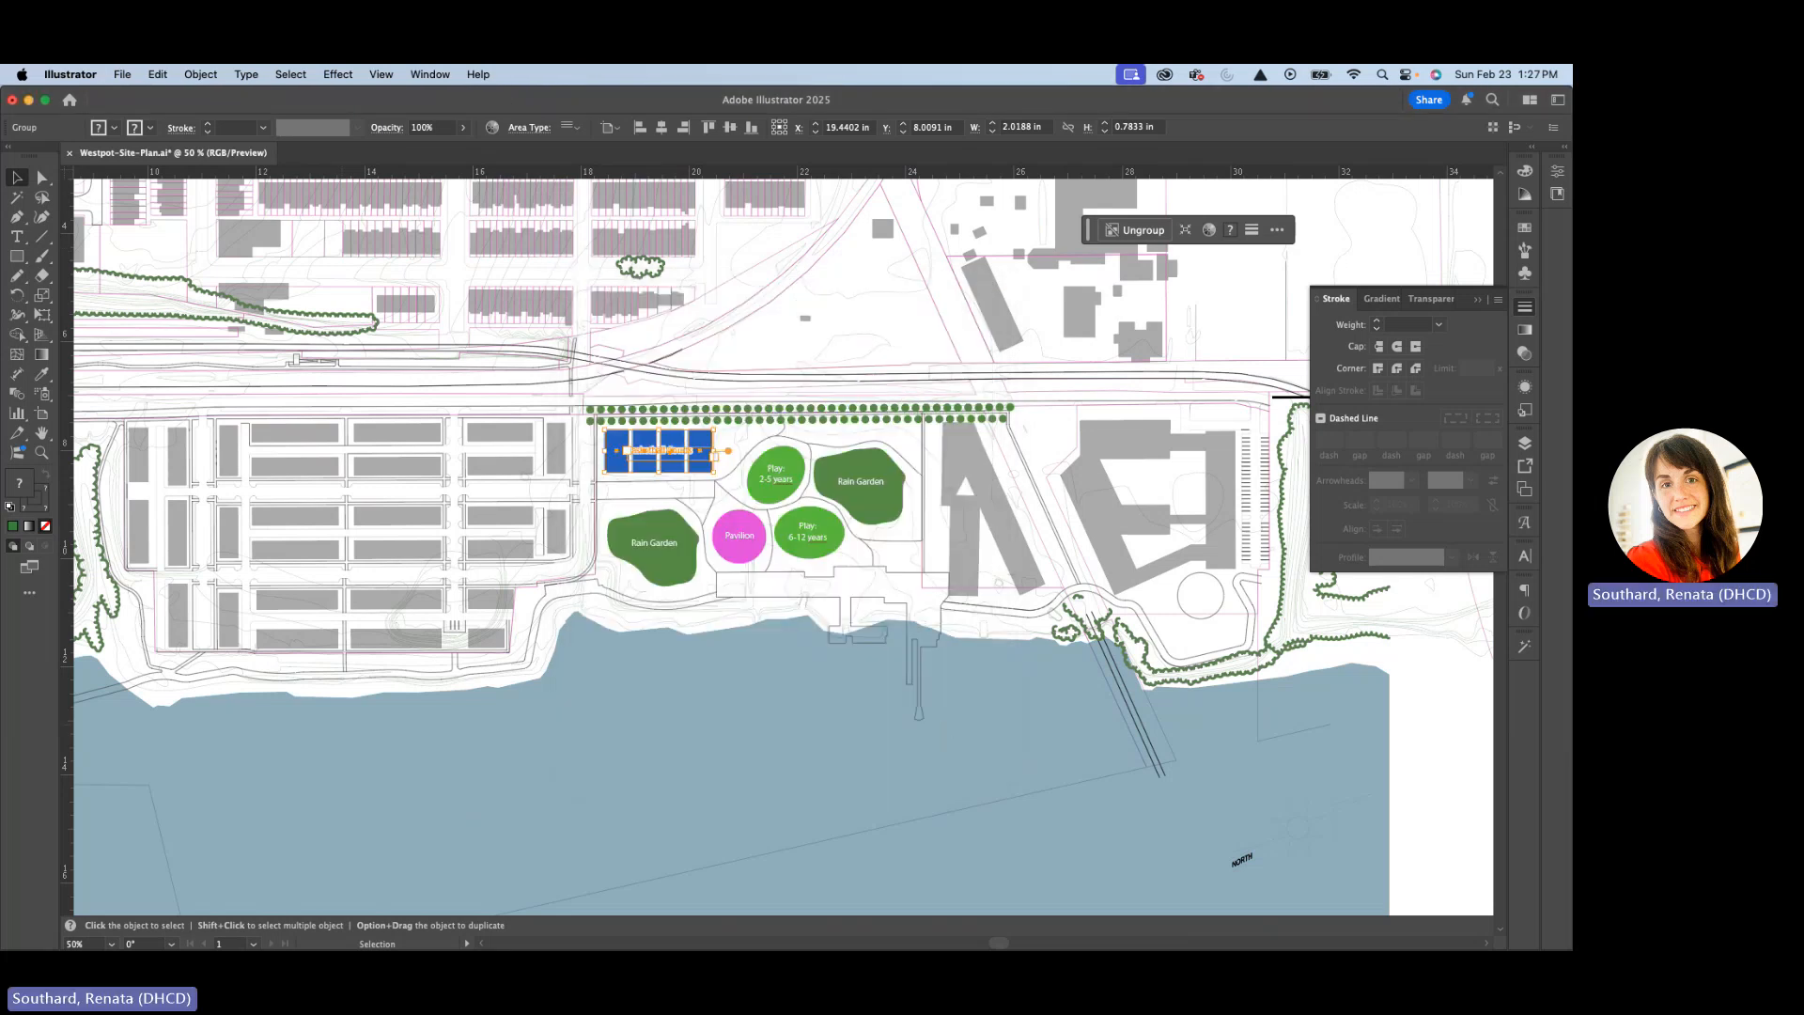
Switch to another open application.
key(super+Tab)
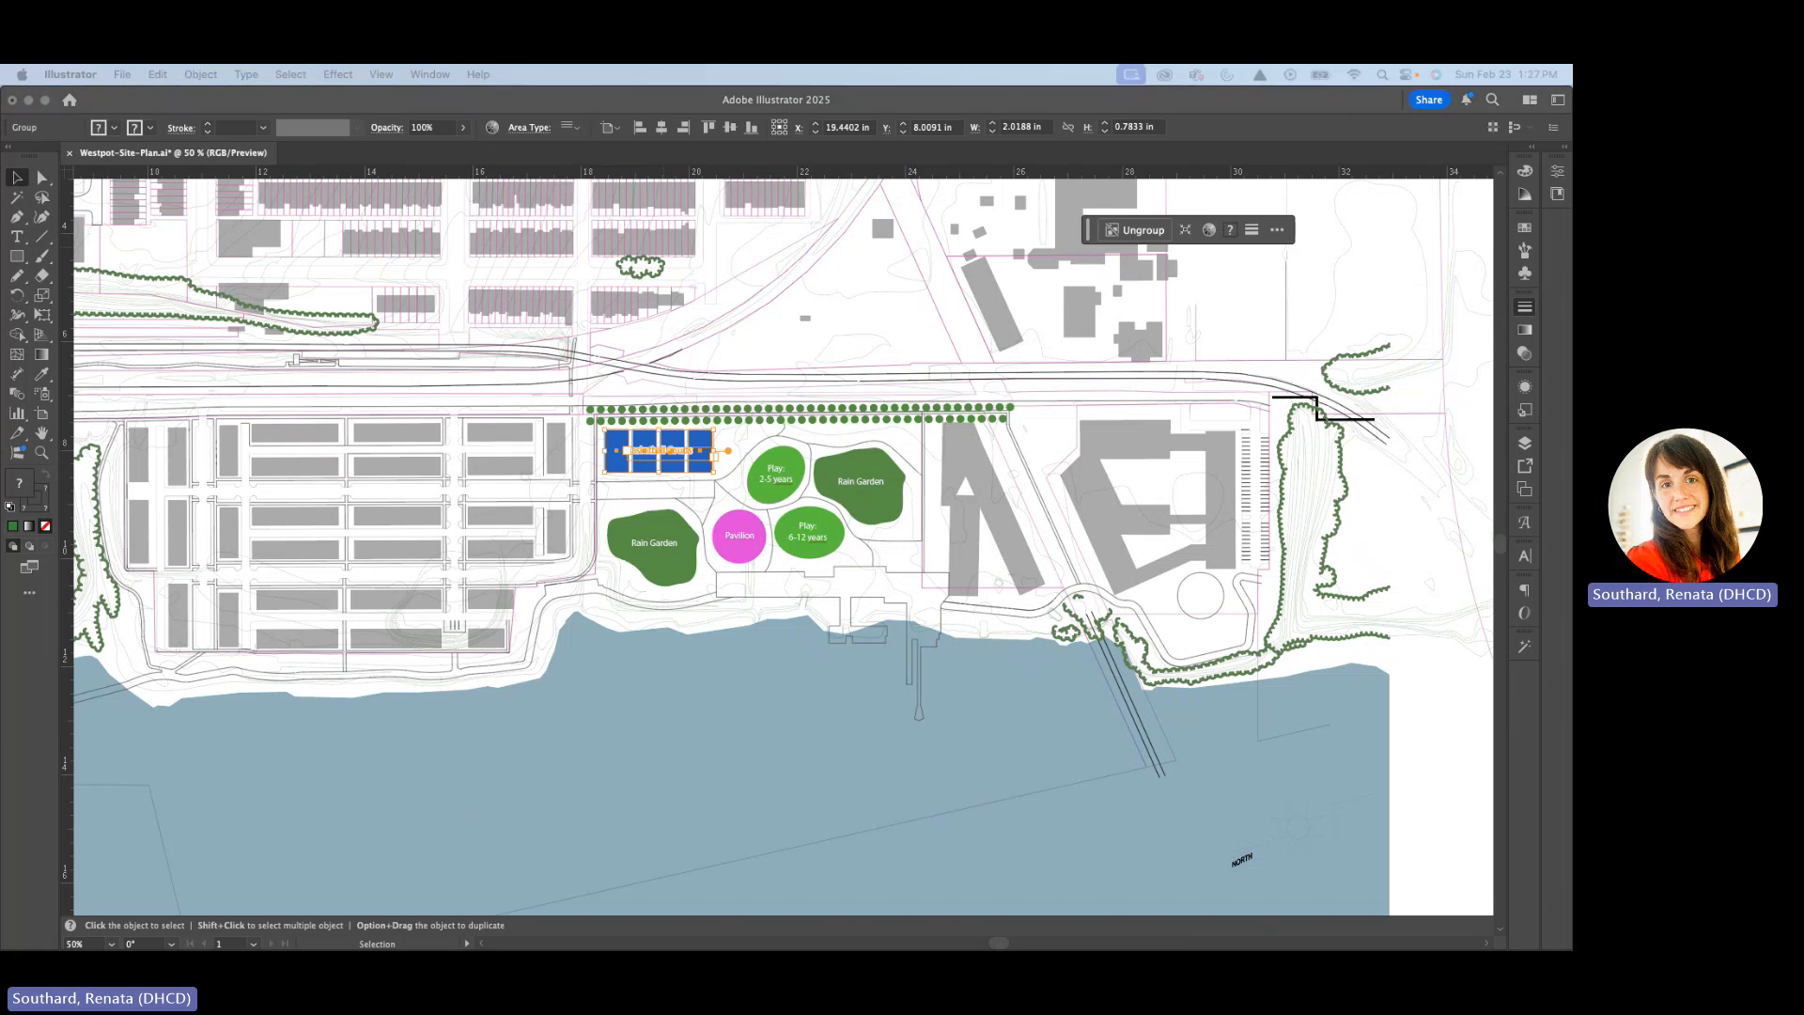